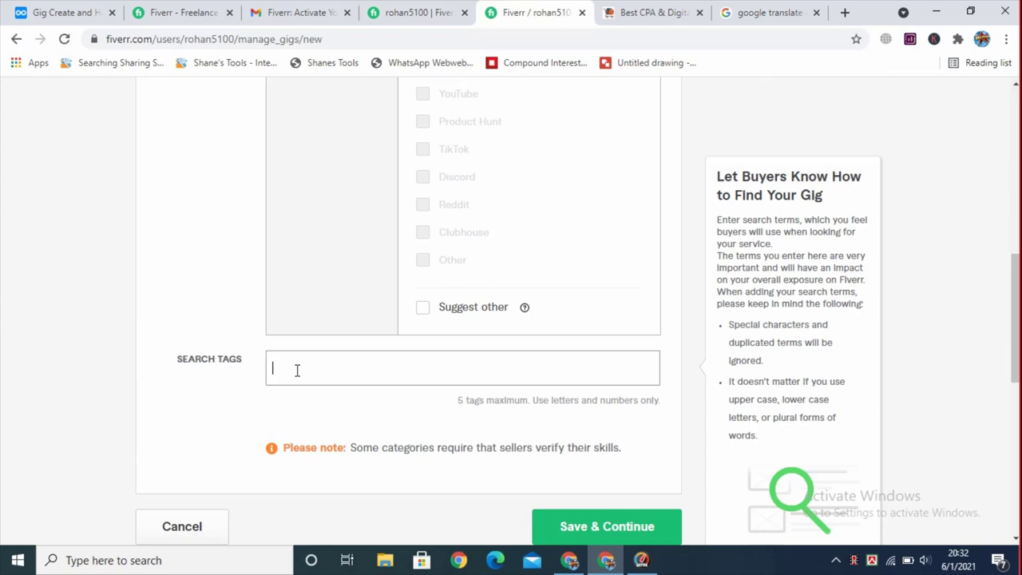
# Step: Add "facebook fan page" and "fb cover" to the gig's search tags
pyautogui.scroll(7, 299, 369)
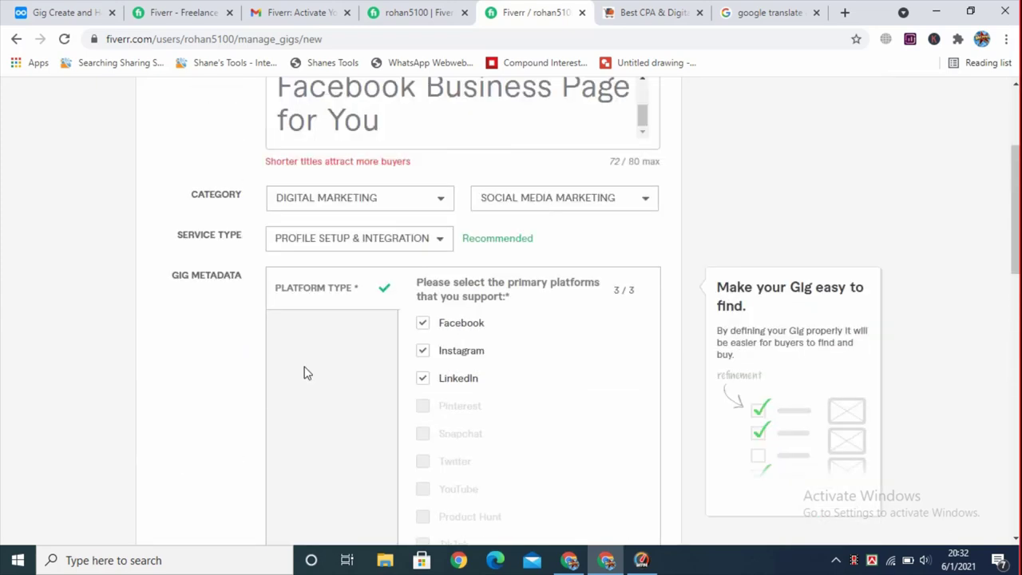
pyautogui.scroll(-1, 319, 362)
pyautogui.scroll(1, 318, 362)
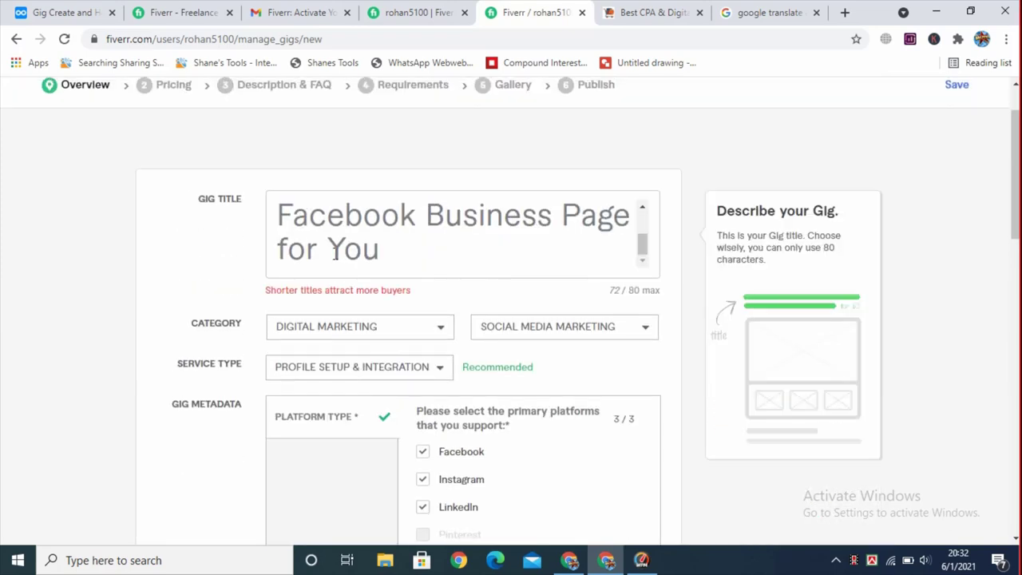
pyautogui.scroll(-7, 352, 236)
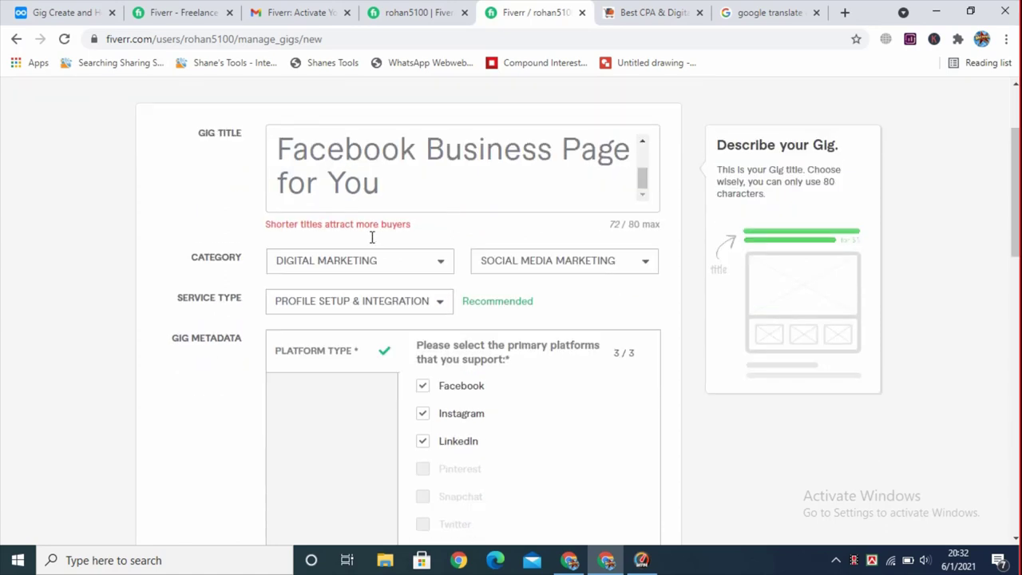
pyautogui.scroll(-1, 359, 272)
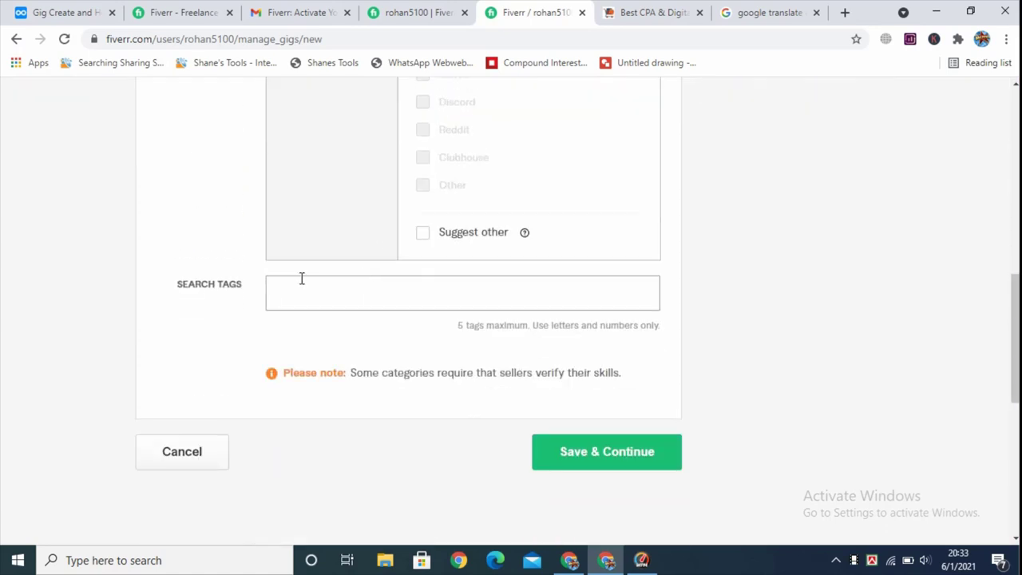
pyautogui.write('facebook')
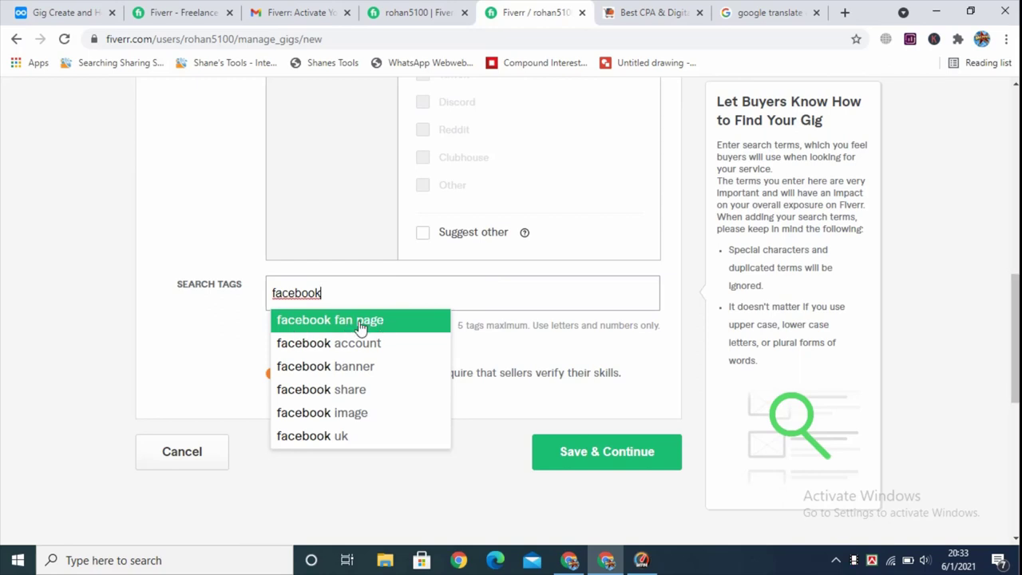
pyautogui.click(361, 326)
pyautogui.write('fb cover')
pyautogui.press('Return')
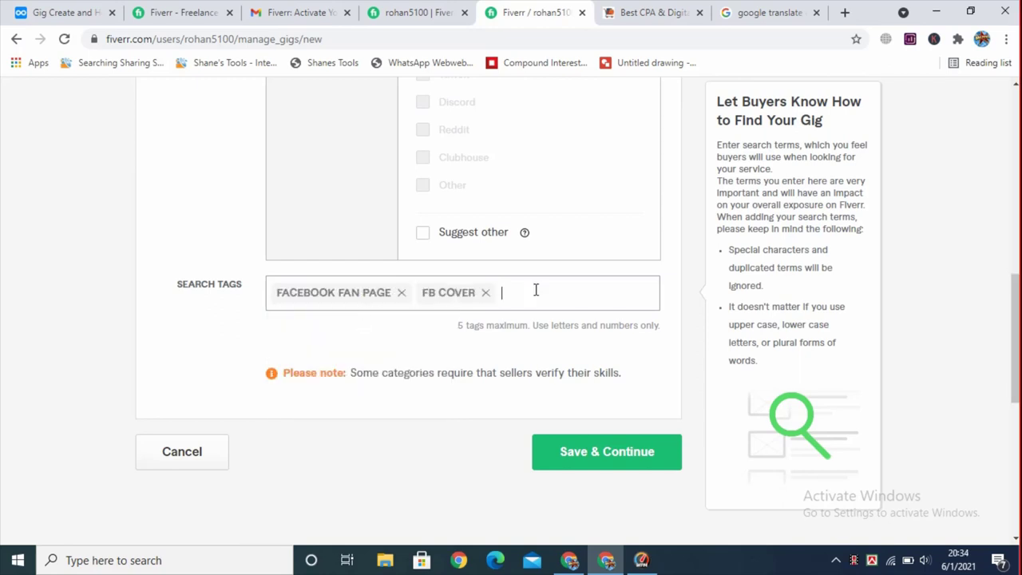
# Step: Add two more search tags to the gig: "facebook page" and "fan page"
pyautogui.write('facebook page')
pyautogui.press('Return')
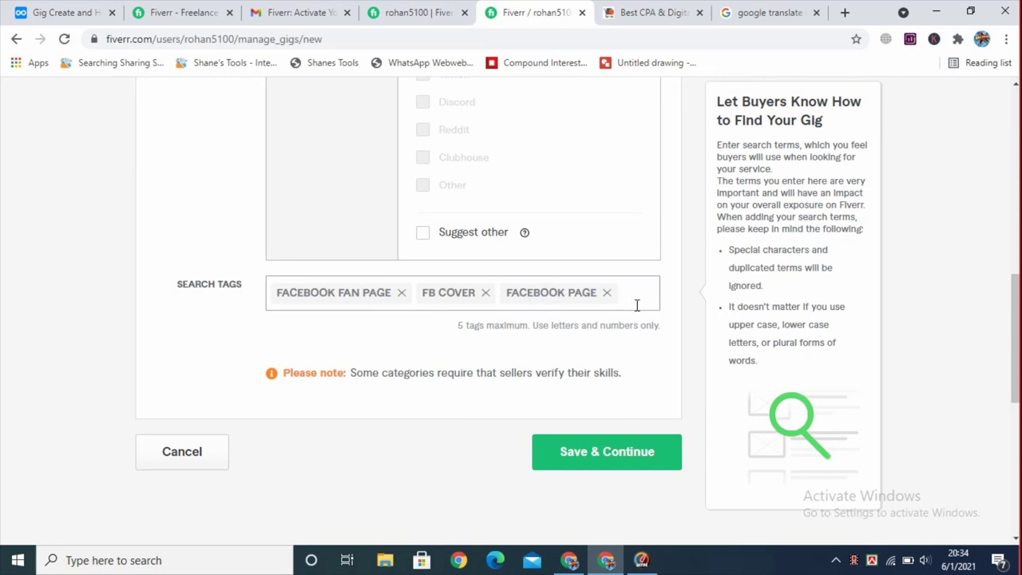
pyautogui.write('fan')
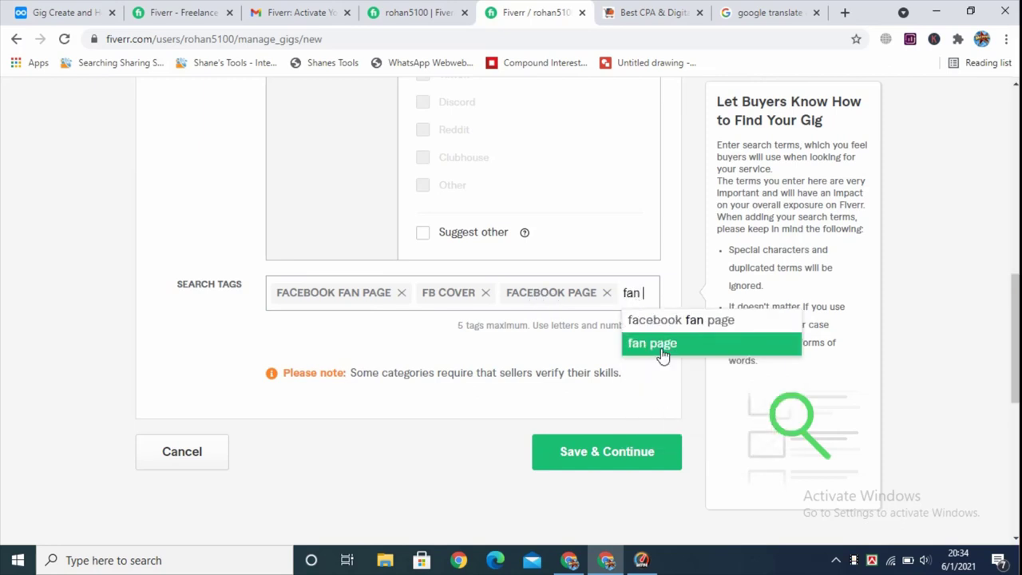
pyautogui.click(665, 345)
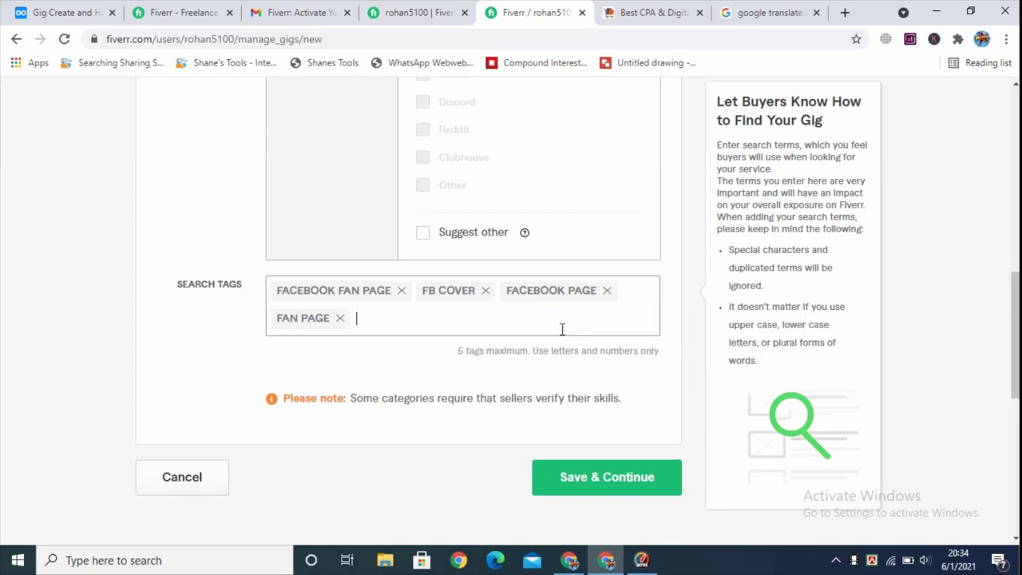
# Step: Add the search tag "Facebook Business" and replace the "fb cover" tag with "Facebook Business Page"
pyautogui.write('Facebook Business')
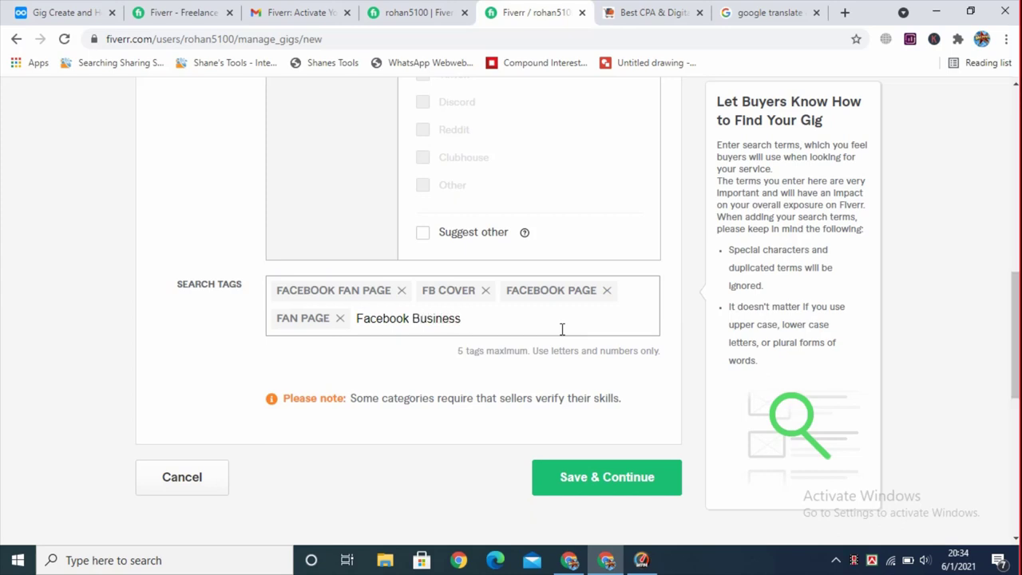
pyautogui.press('Return')
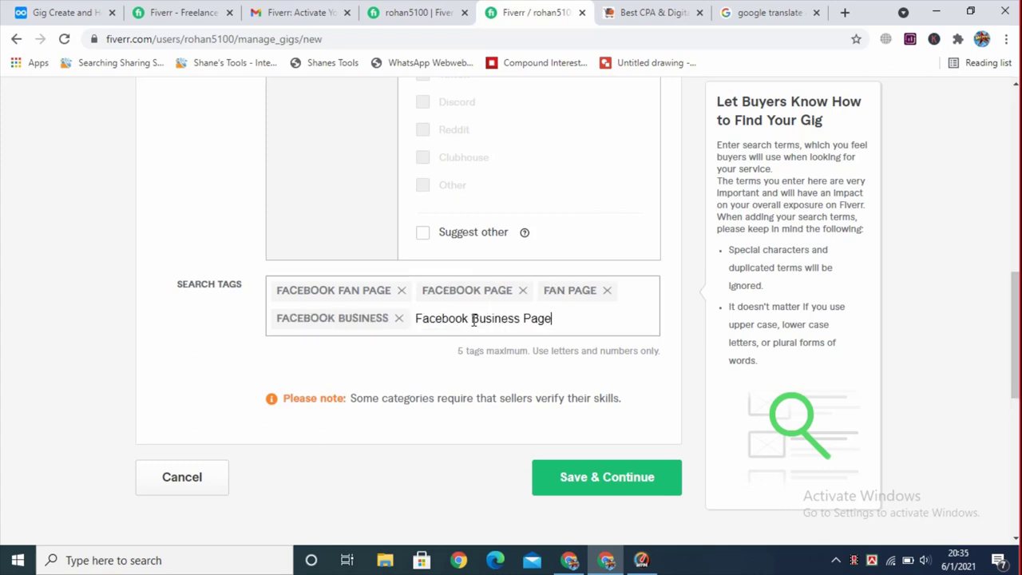
pyautogui.press('Return')
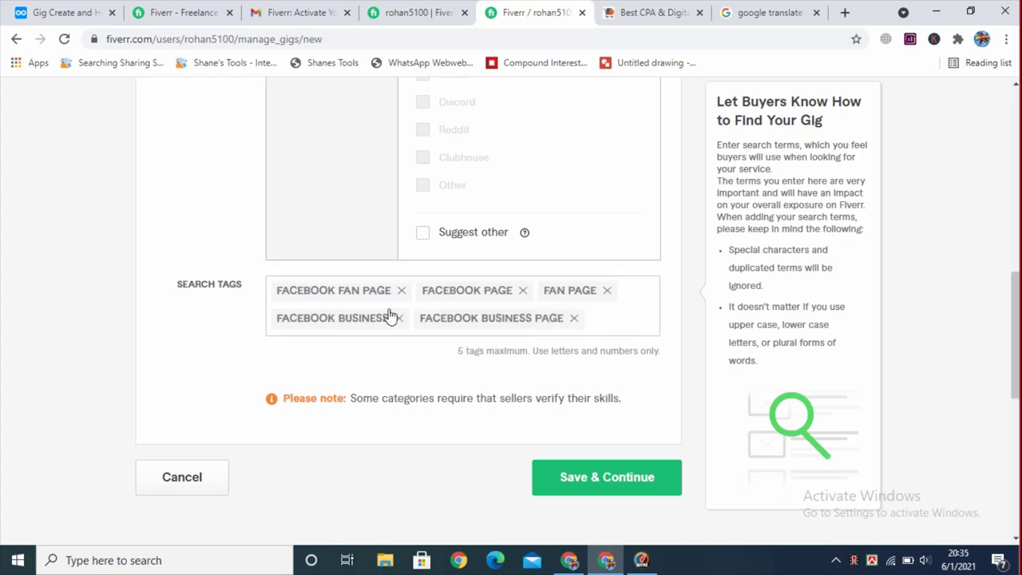
# Step: Switch to the Dynalist notes to look over the "Gig Create and How to Rank Gig" outline, and return to the Fiverr gig form
pyautogui.scroll(1, 361, 319)
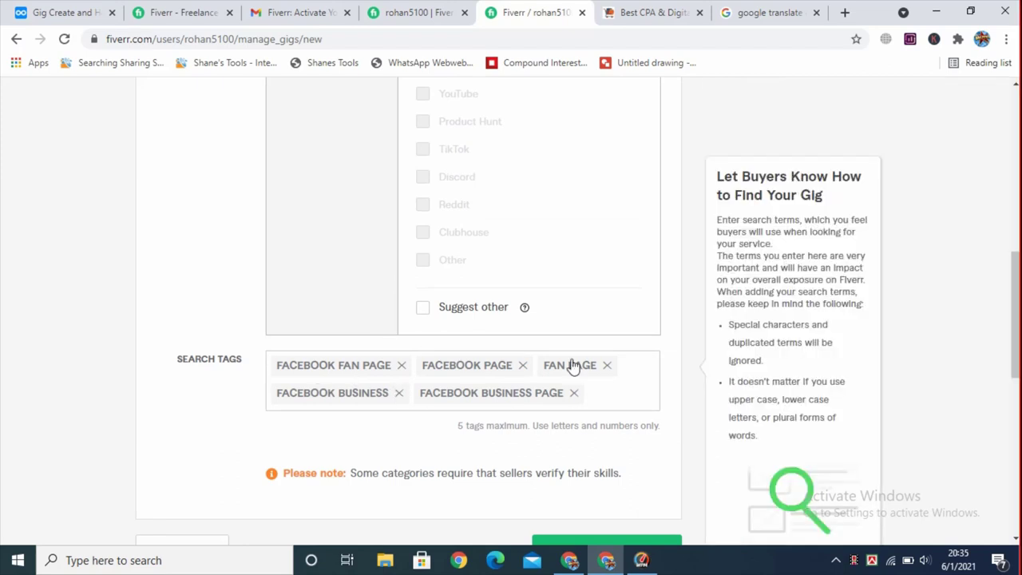
pyautogui.scroll(-2, 572, 363)
pyautogui.scroll(7, 556, 357)
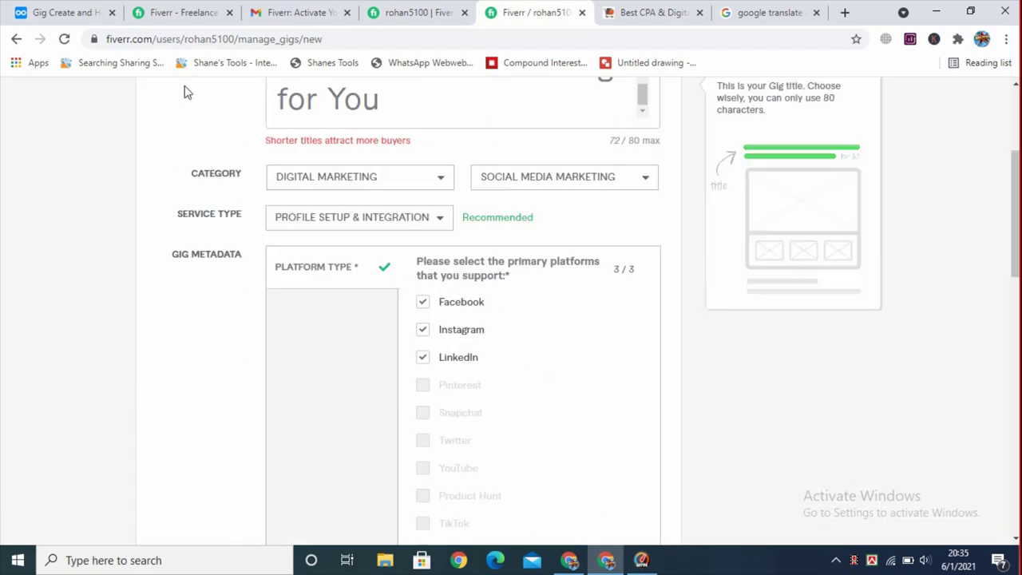
pyautogui.click(43, 12)
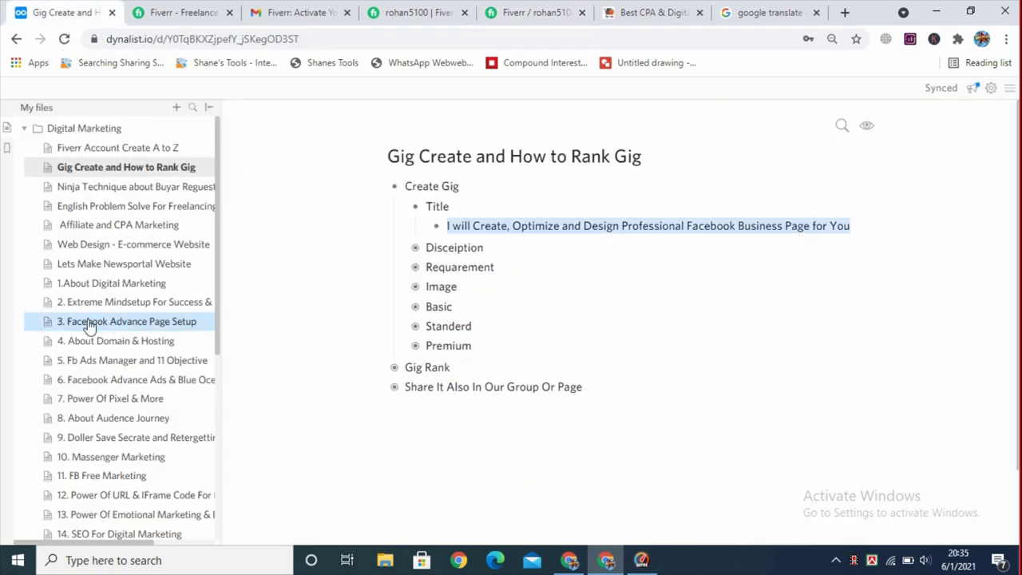
pyautogui.scroll(-5, 102, 429)
pyautogui.scroll(5, 110, 427)
pyautogui.click(527, 7)
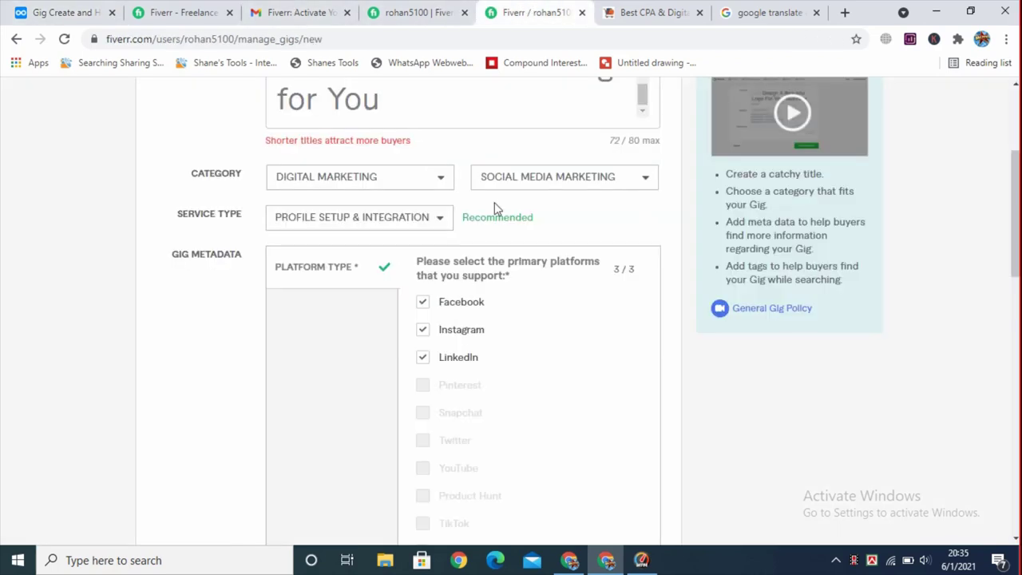
# Step: Review the gig overview's title, category, service type, platform selections and search tags
pyautogui.scroll(3, 495, 212)
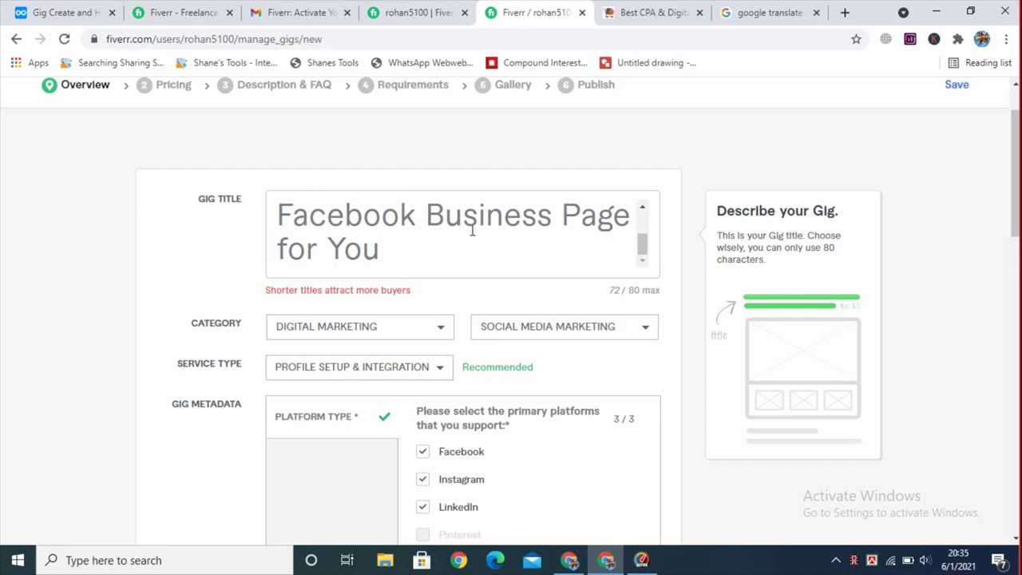
pyautogui.scroll(-1, 388, 245)
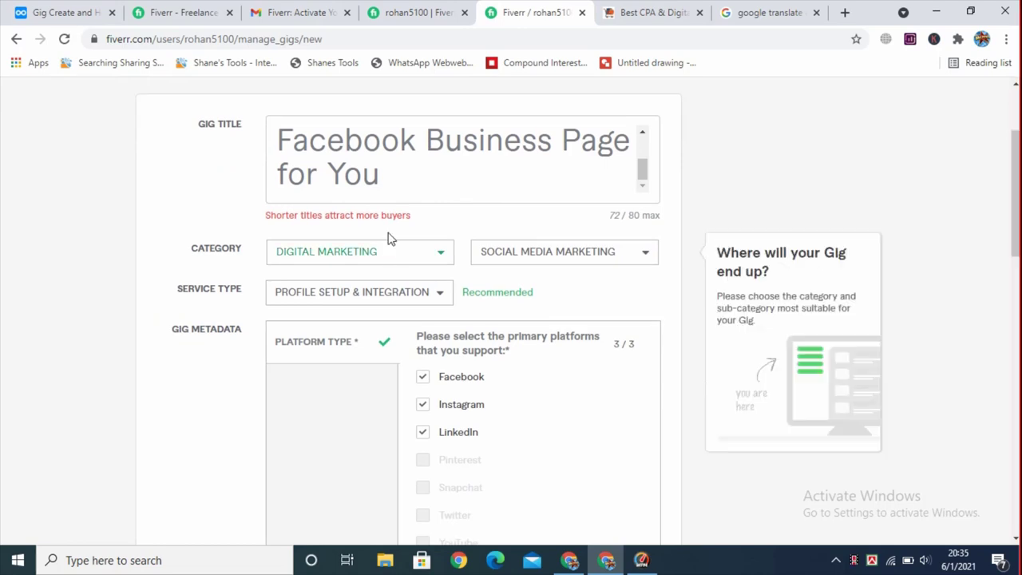
pyautogui.scroll(-7, 388, 237)
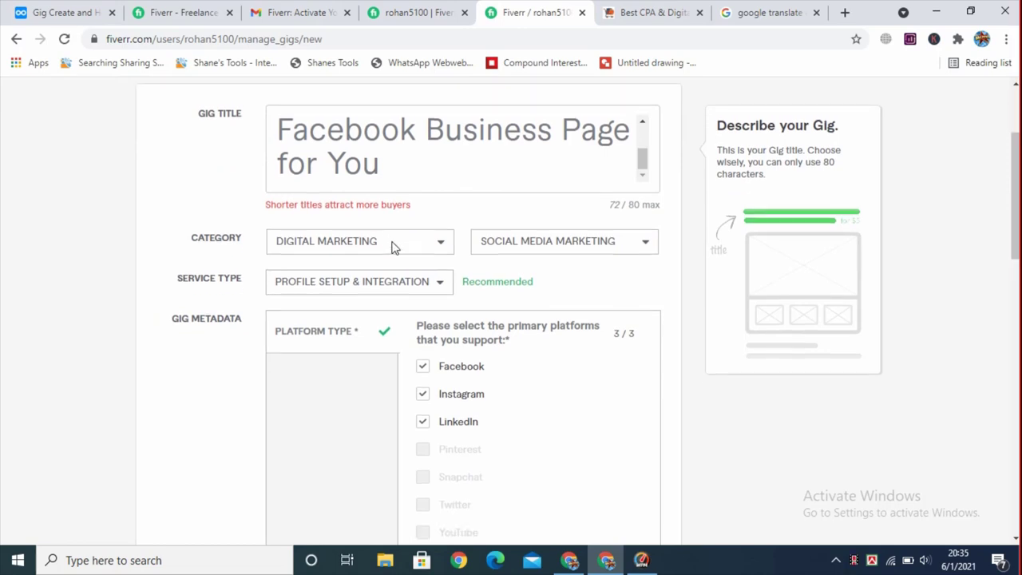
pyautogui.scroll(-1, 397, 264)
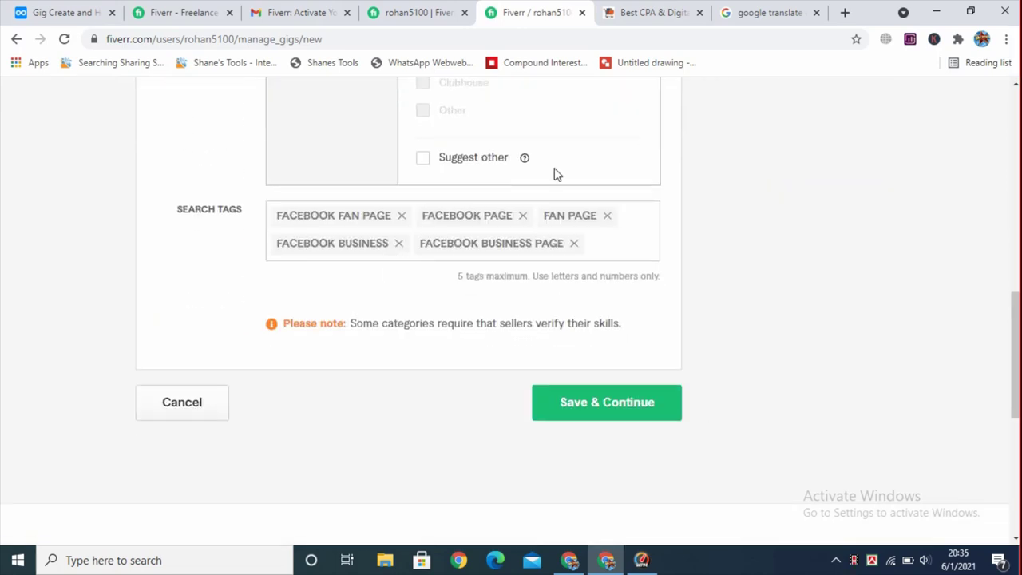
pyautogui.moveTo(433, 255)
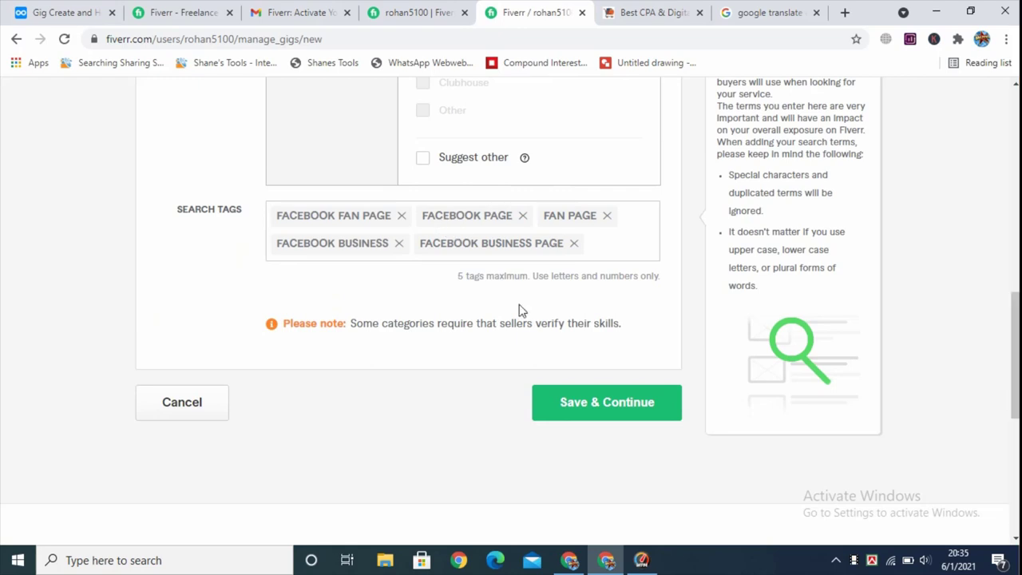
pyautogui.scroll(9, 615, 474)
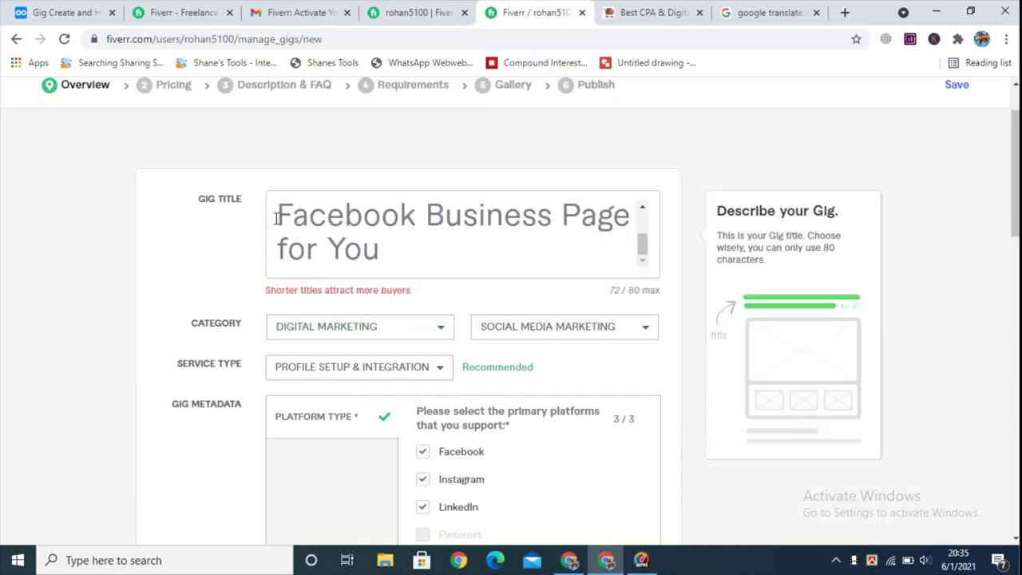
pyautogui.scroll(-2, 361, 261)
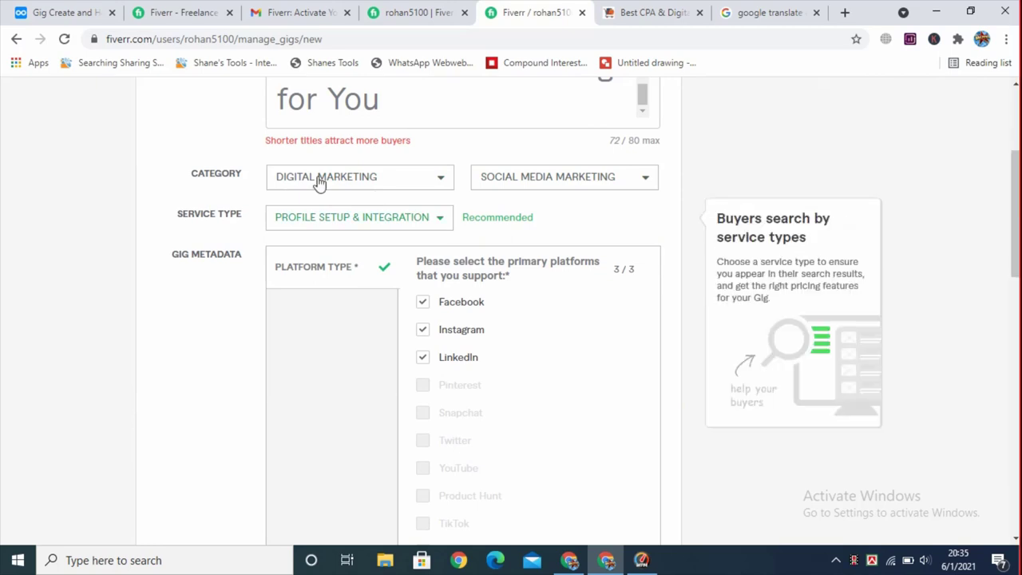
pyautogui.scroll(-1, 356, 265)
pyautogui.scroll(-1, 461, 201)
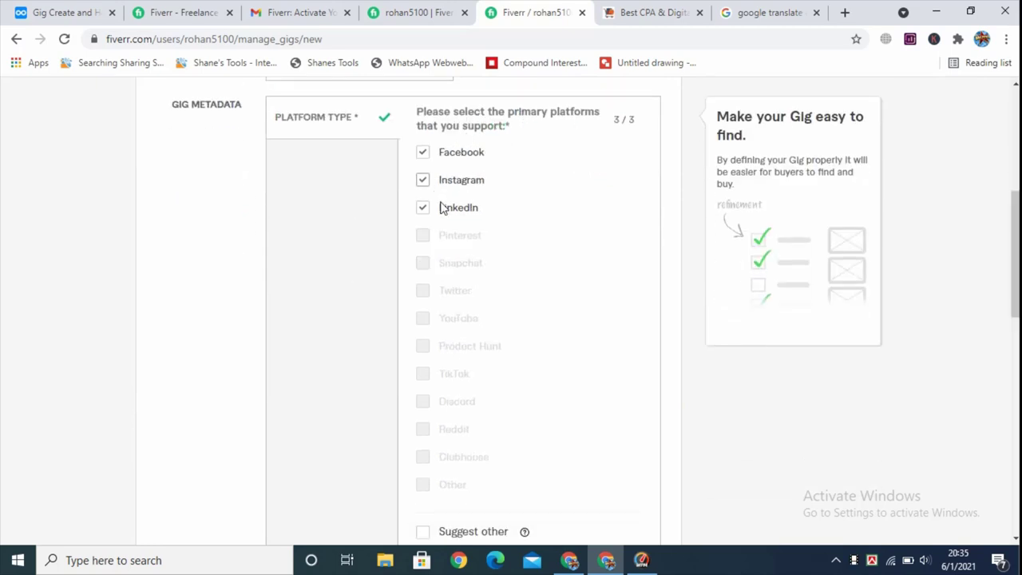
pyautogui.scroll(2, 379, 244)
pyautogui.scroll(-4, 422, 273)
pyautogui.scroll(-3, 421, 273)
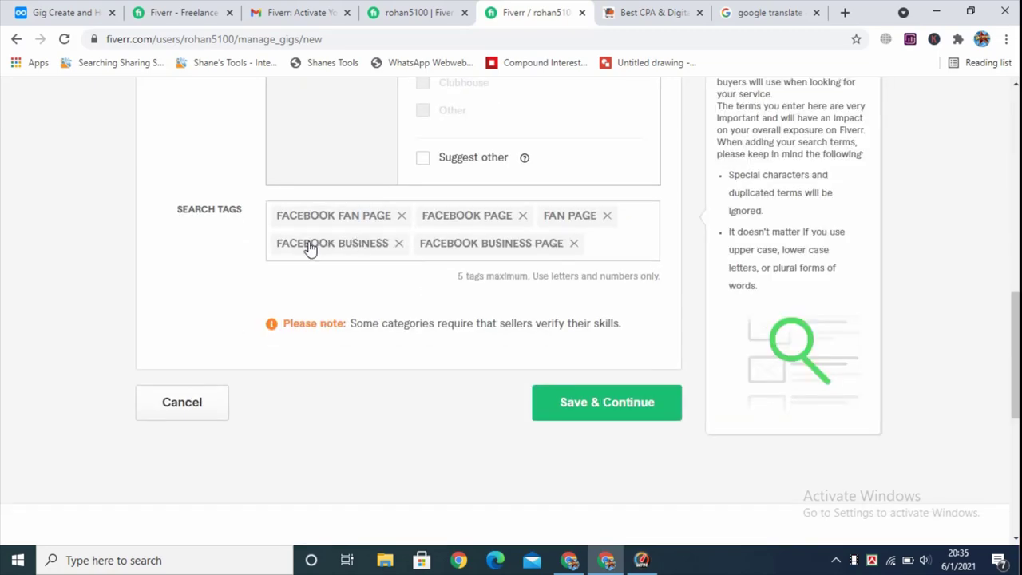
pyautogui.scroll(1, 371, 258)
pyautogui.scroll(4, 392, 328)
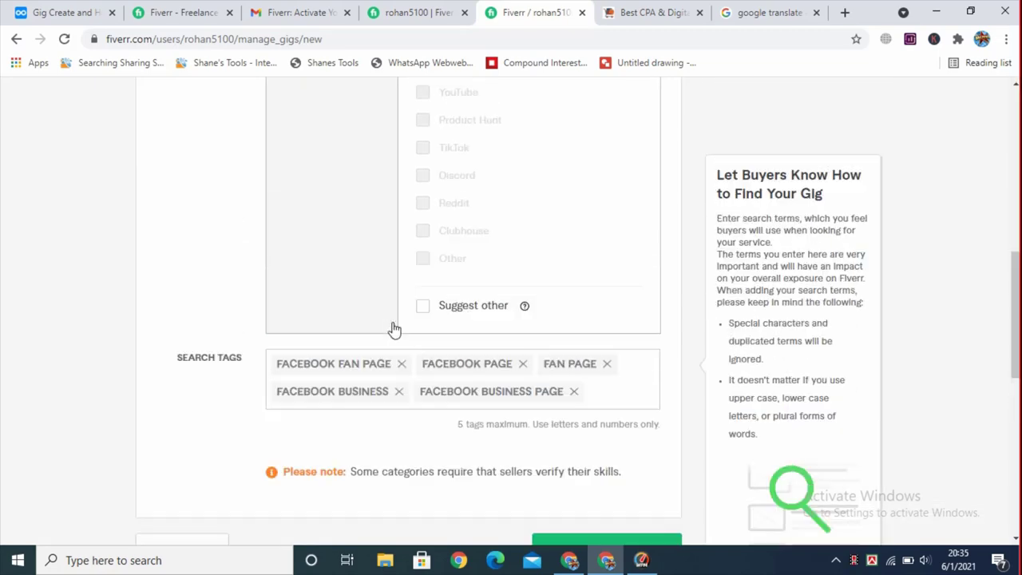
pyautogui.scroll(3, 392, 329)
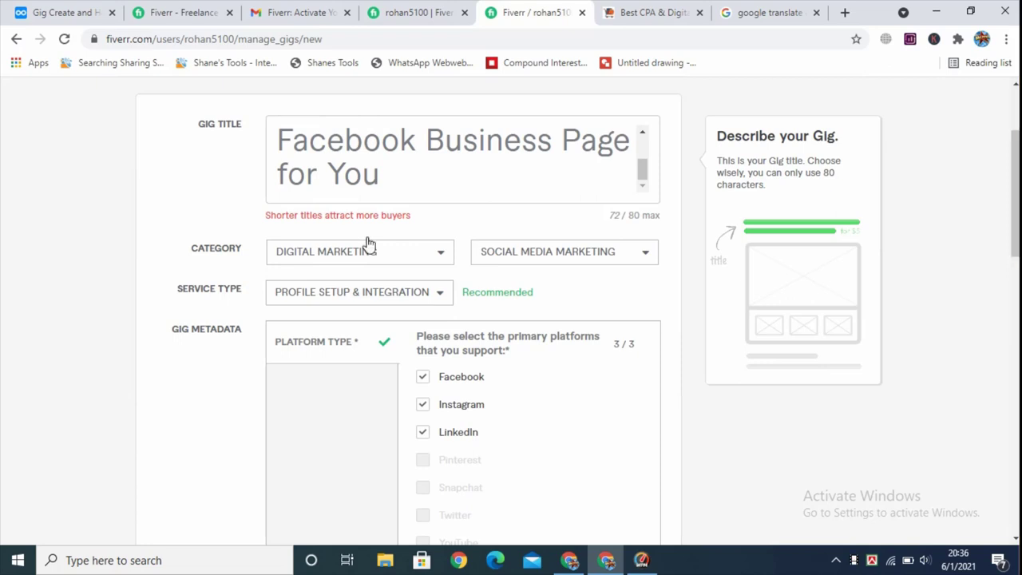
# Step: Save the gig overview and continue to the pricing stage
pyautogui.scroll(-15, 367, 244)
pyautogui.scroll(2, 590, 203)
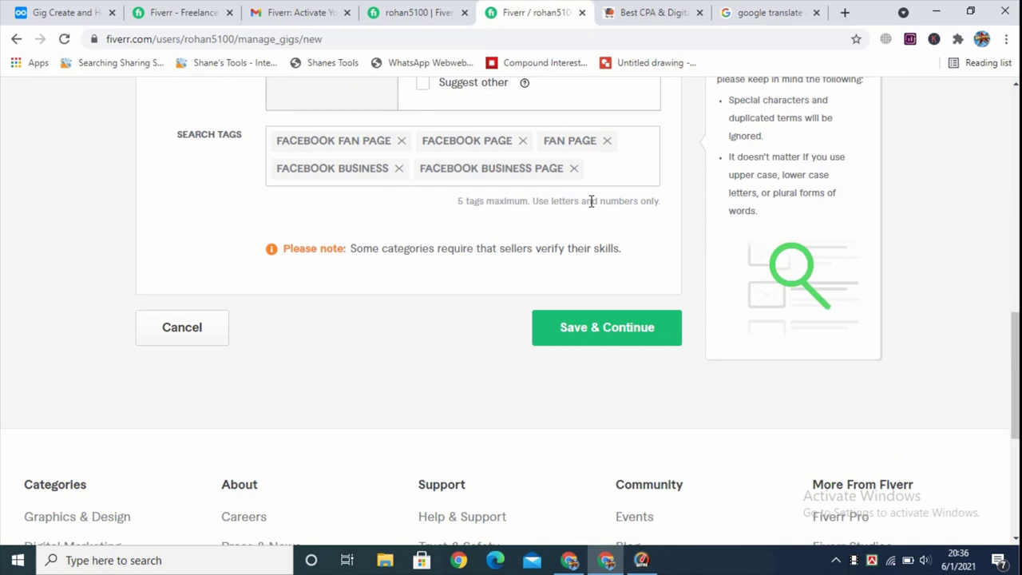
pyautogui.click(597, 336)
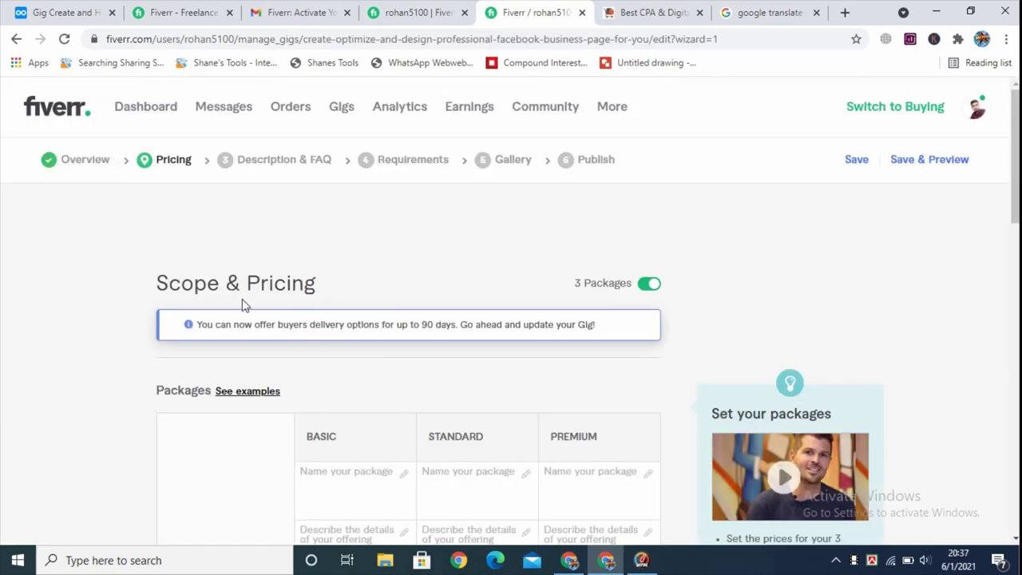
# Step: Examine the Scope & Pricing page, including the Basic, Standard and Premium package options, prices and extra services
pyautogui.scroll(-1, 244, 275)
pyautogui.scroll(-3, 244, 288)
pyautogui.scroll(-7, 244, 288)
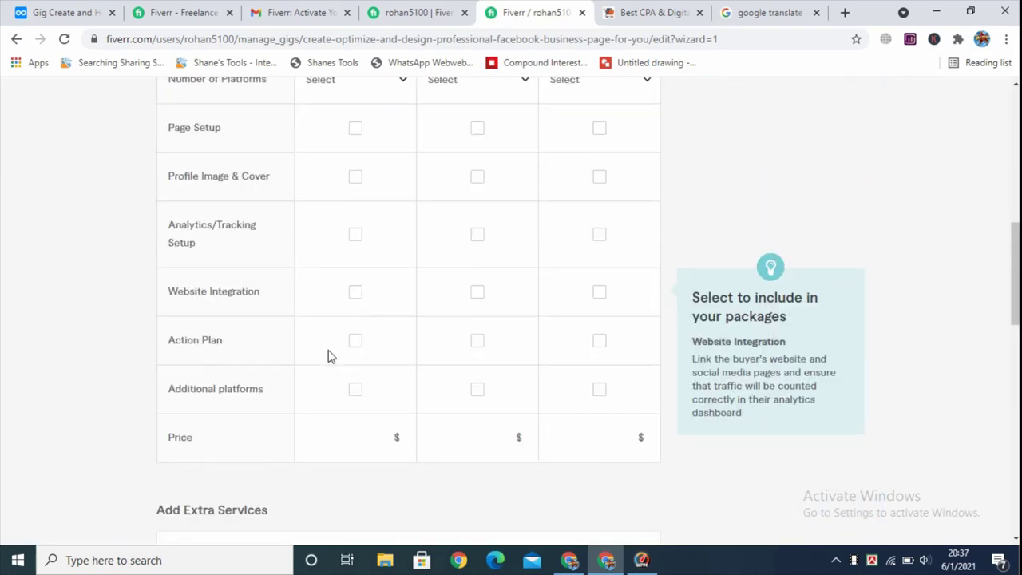
pyautogui.scroll(-2, 330, 356)
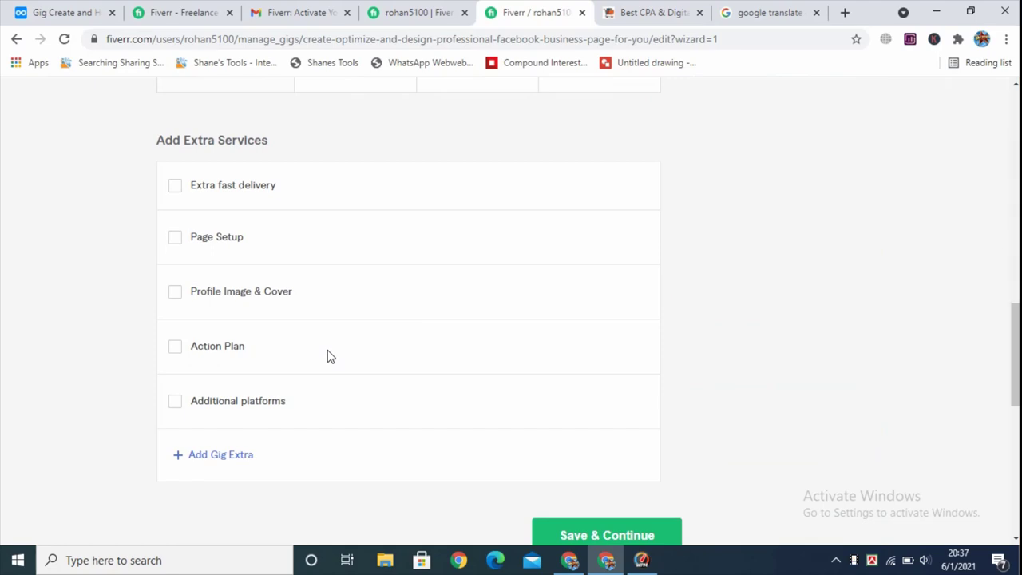
pyautogui.scroll(12, 331, 356)
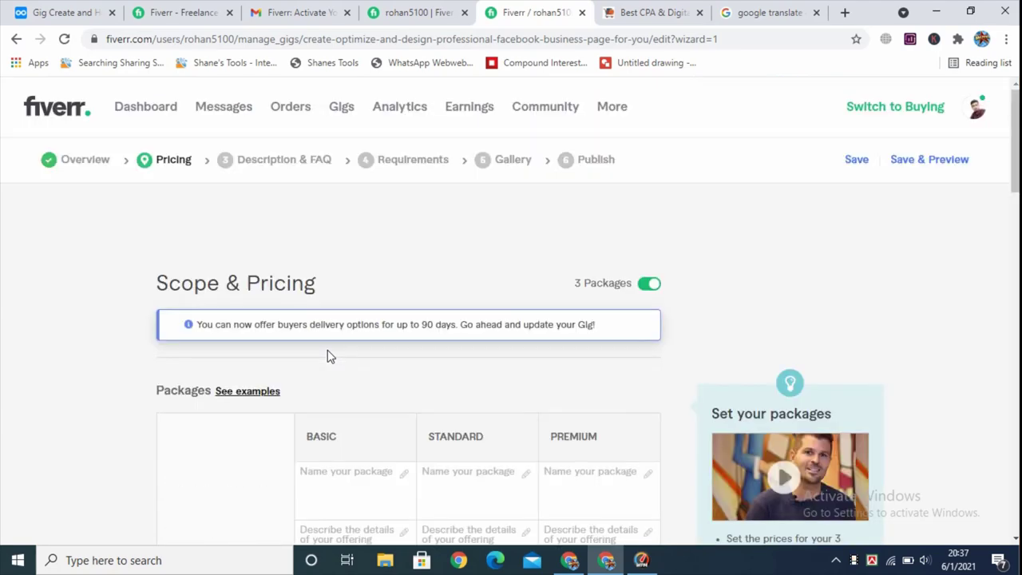
pyautogui.scroll(-4, 327, 356)
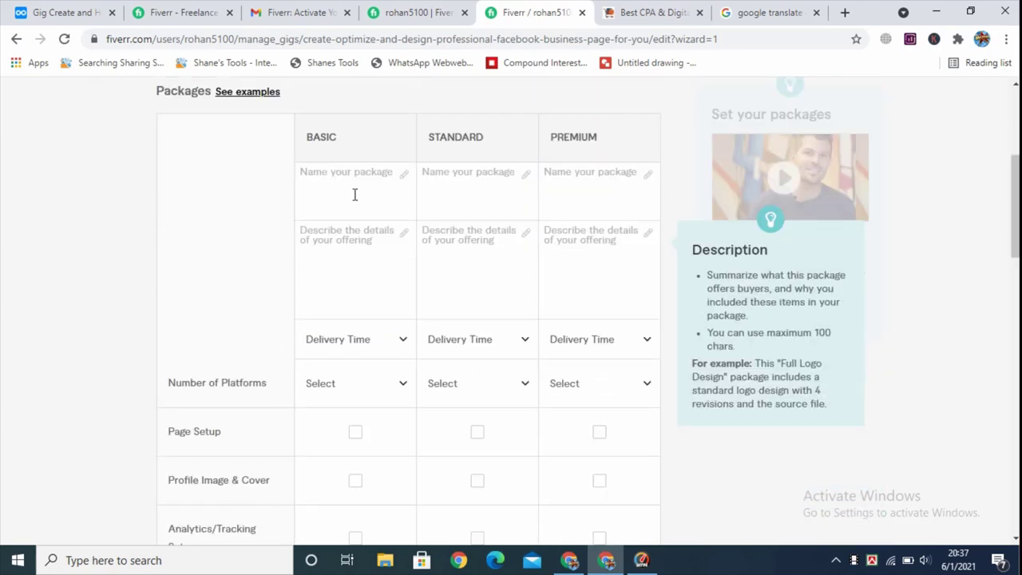
pyautogui.scroll(-1, 370, 181)
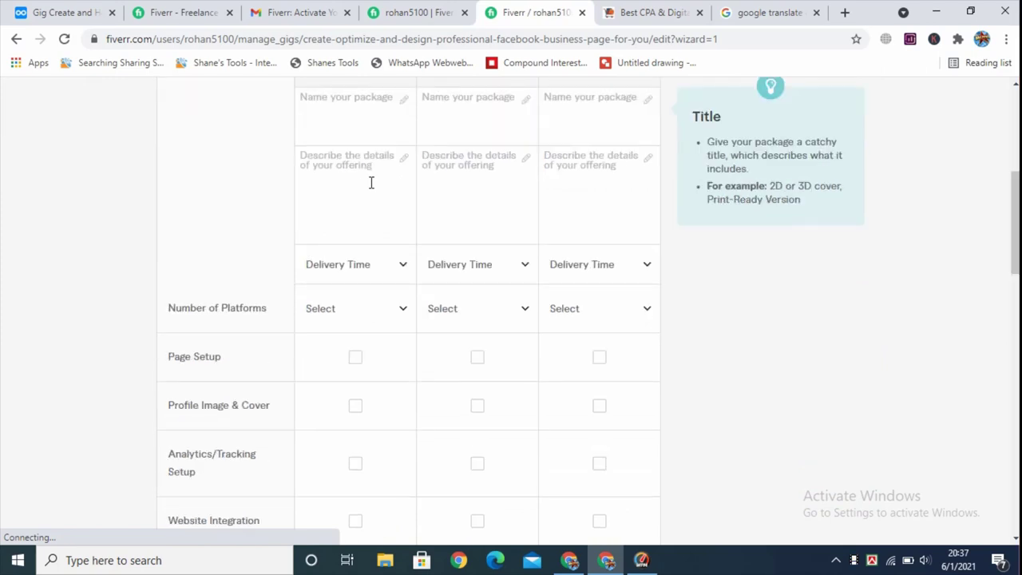
pyautogui.scroll(-2, 383, 216)
pyautogui.scroll(-2, 391, 326)
pyautogui.scroll(-2, 377, 326)
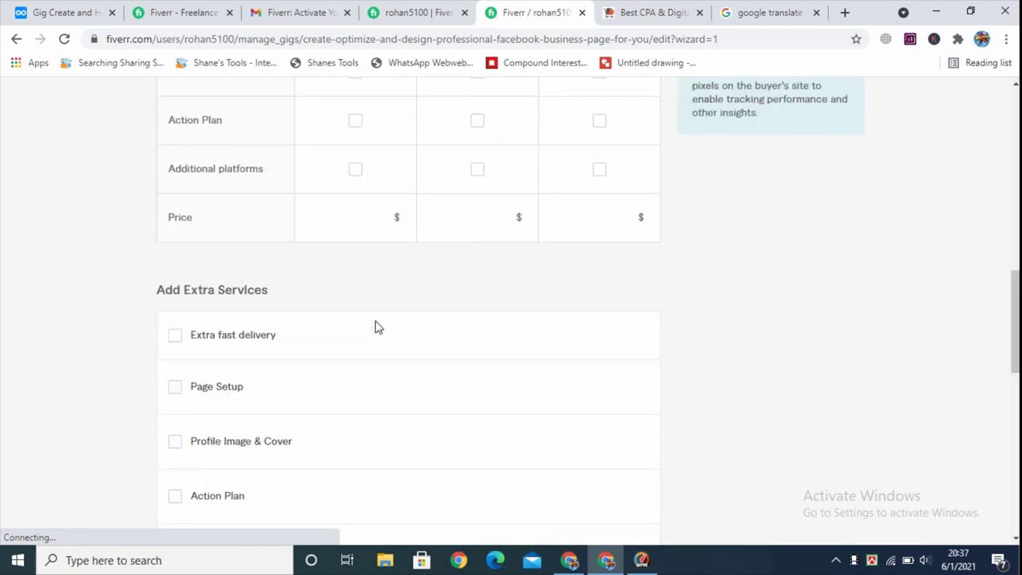
# Step: Look over the Basic, Standard and Premium package fields, from names, descriptions and delivery times to prices and extra services
pyautogui.scroll(-1, 383, 316)
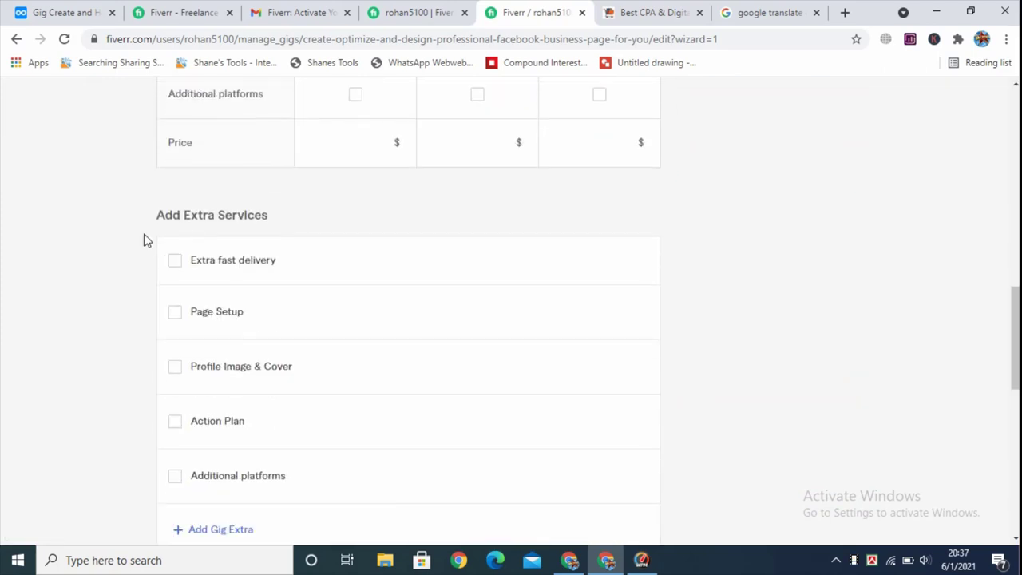
pyautogui.scroll(3, 365, 360)
pyautogui.scroll(-1, 269, 299)
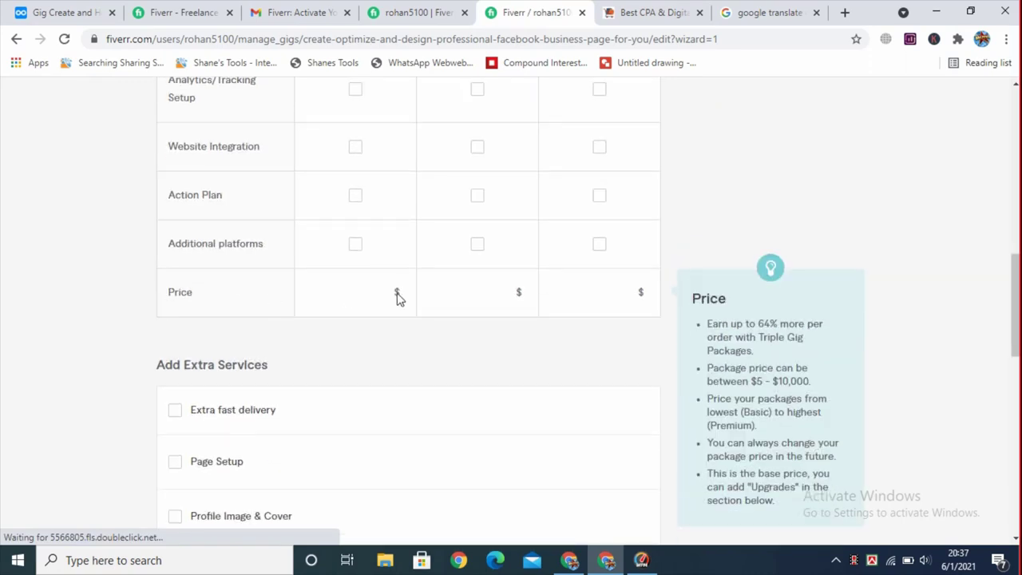
pyautogui.scroll(5, 307, 306)
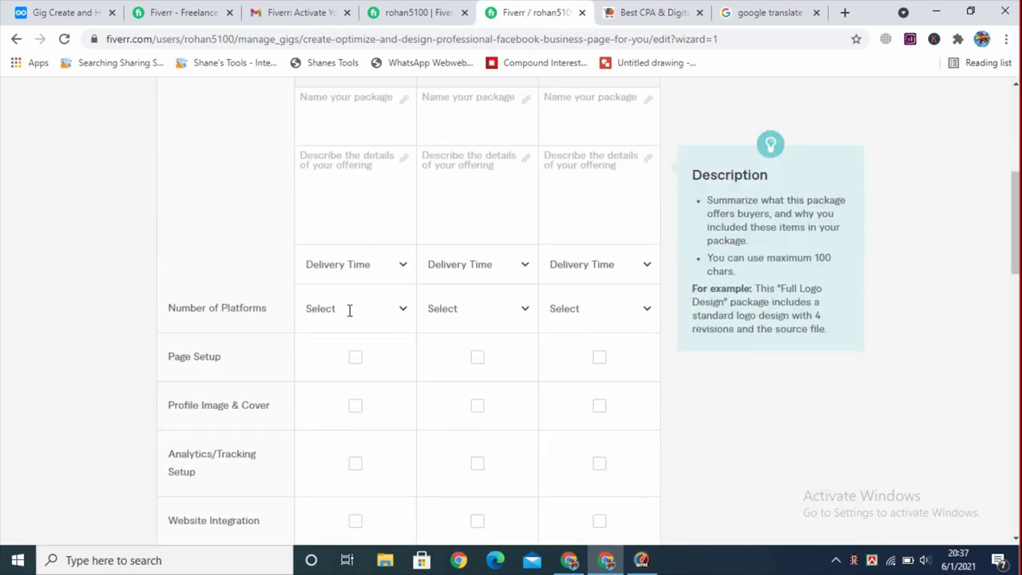
pyautogui.scroll(2, 347, 309)
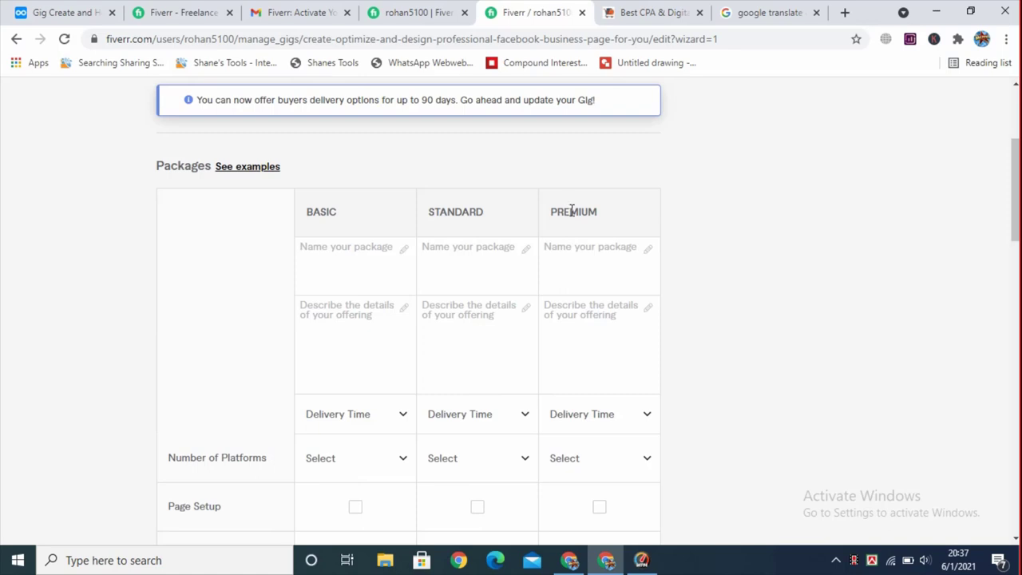
pyautogui.scroll(-3, 525, 231)
pyautogui.scroll(4, 431, 272)
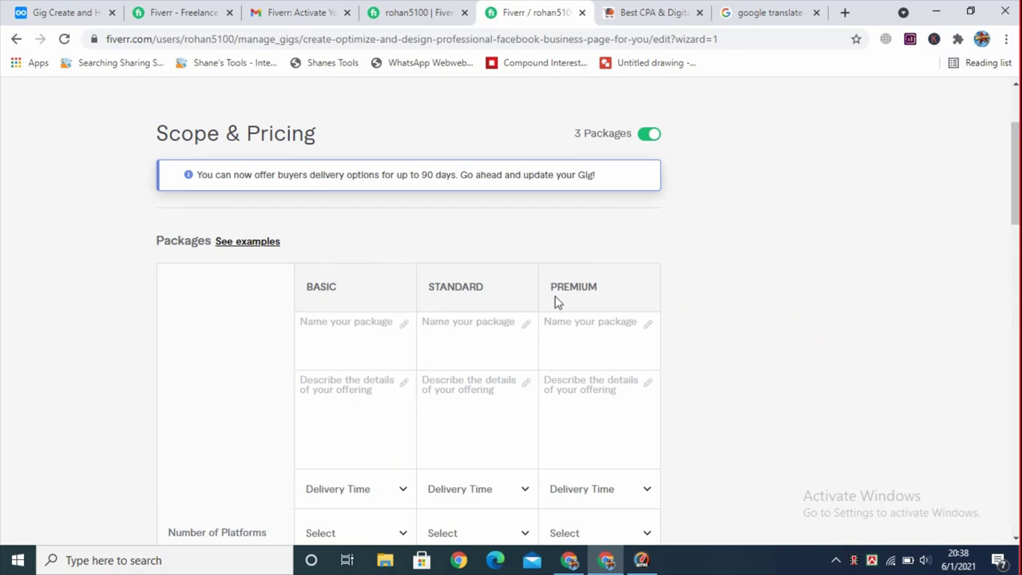
pyautogui.scroll(-1, 428, 302)
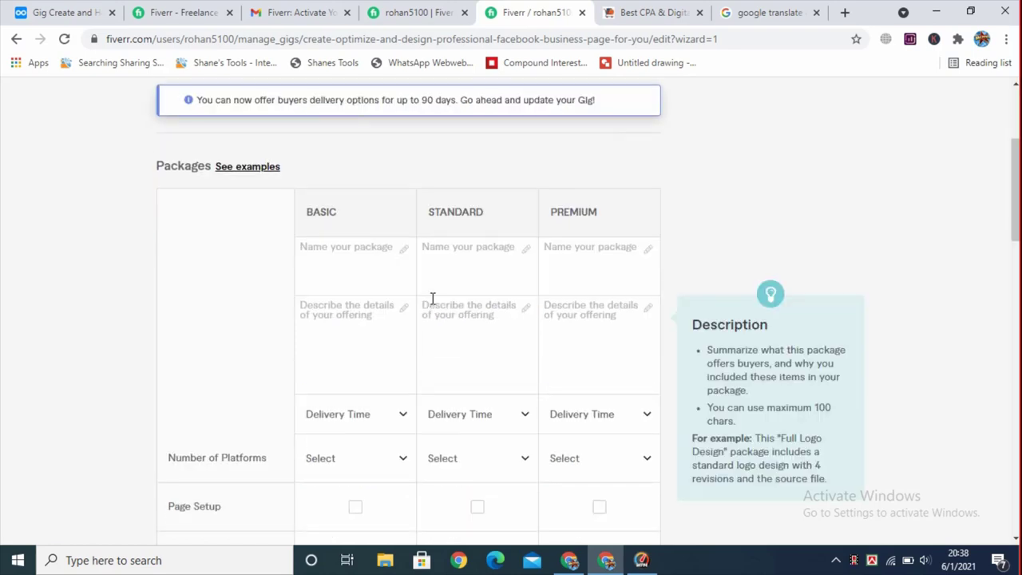
pyautogui.click(374, 247)
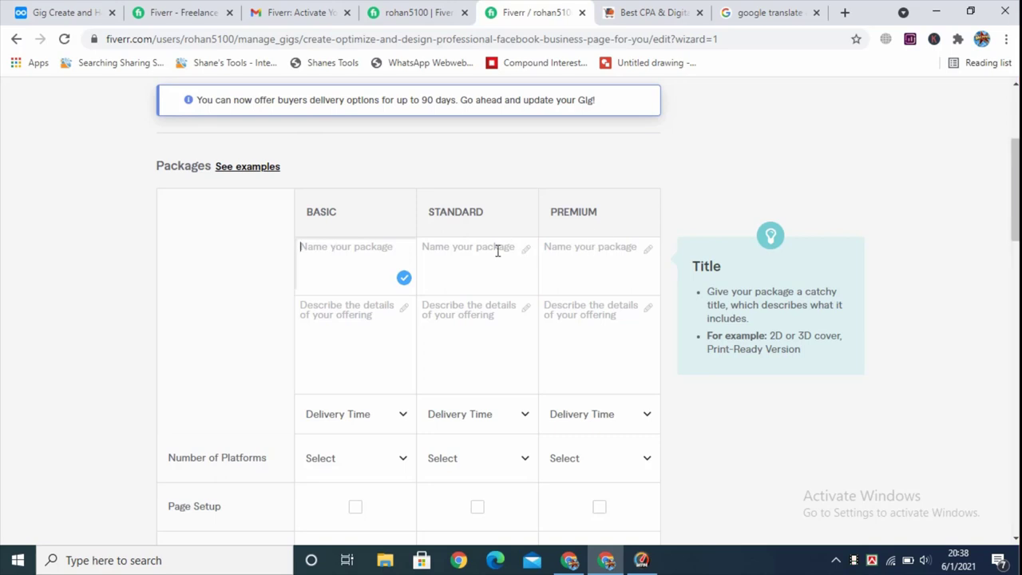
# Step: Set the package prices to $5 for Basic, $10 for Standard and $15 for Premium
pyautogui.scroll(-4, 496, 254)
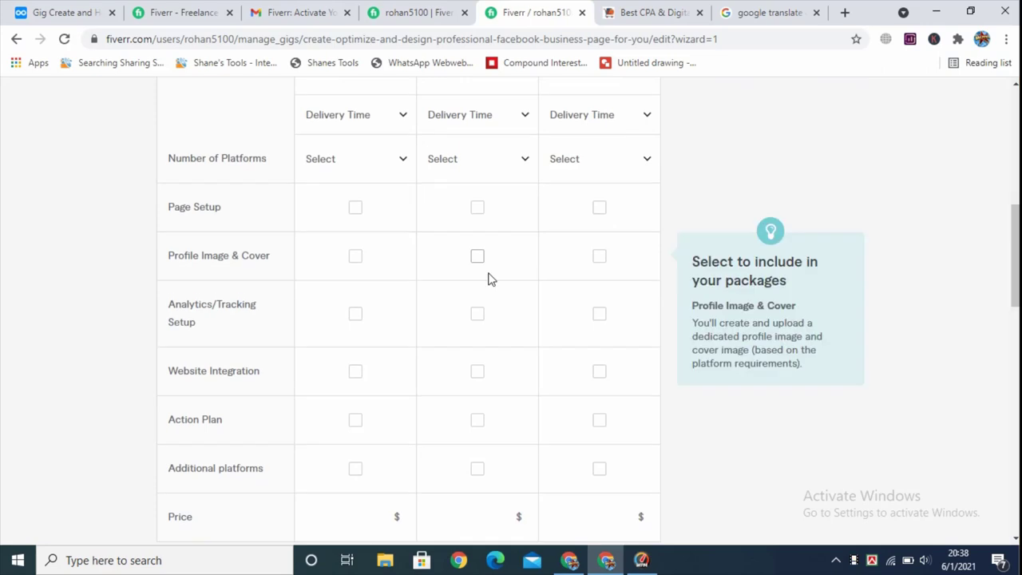
pyautogui.scroll(-2, 489, 280)
pyautogui.click(341, 370)
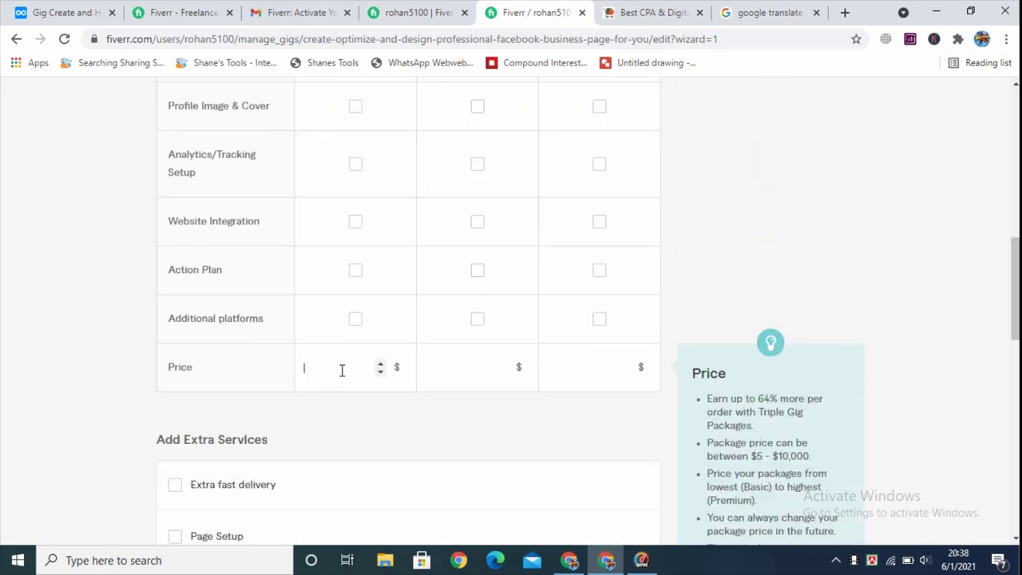
pyautogui.write('5')
pyautogui.click(476, 367)
pyautogui.write('10')
pyautogui.click(575, 365)
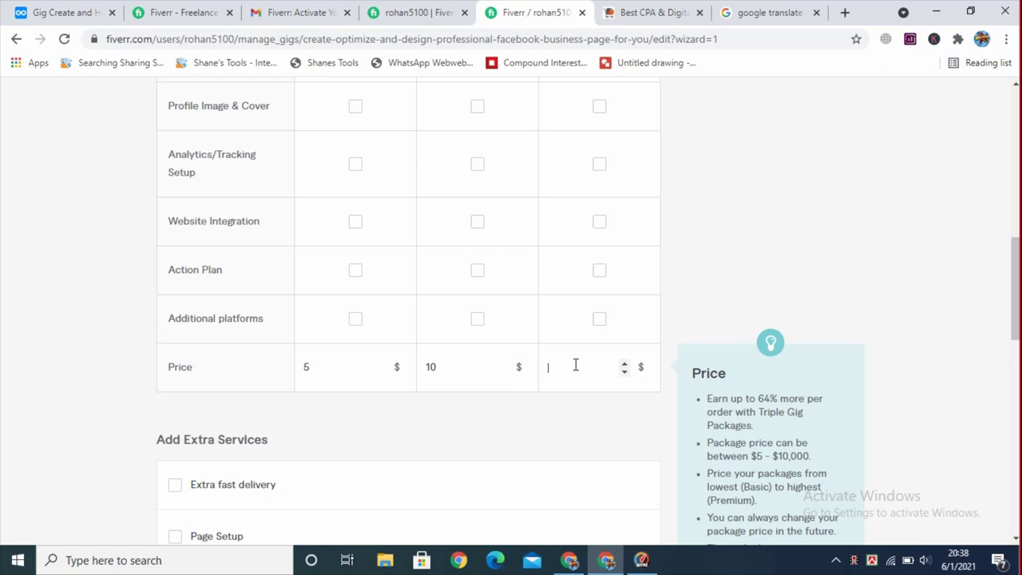
pyautogui.write('15')
pyautogui.scroll(3, 401, 356)
pyautogui.scroll(-3, 402, 356)
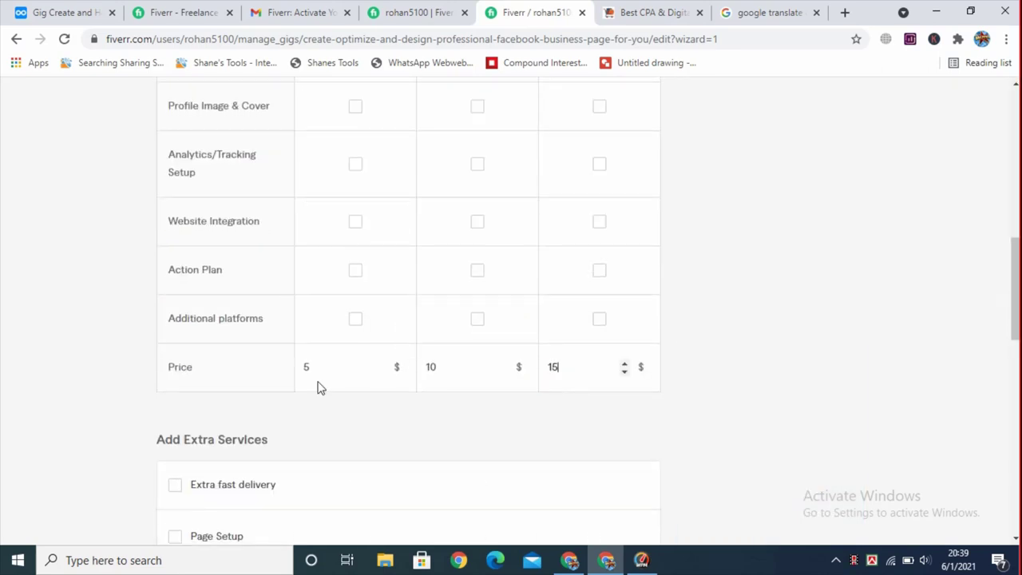
# Step: Change the package prices to $10 for Basic, $15 for Standard and $25 for Premium
pyautogui.click(312, 367)
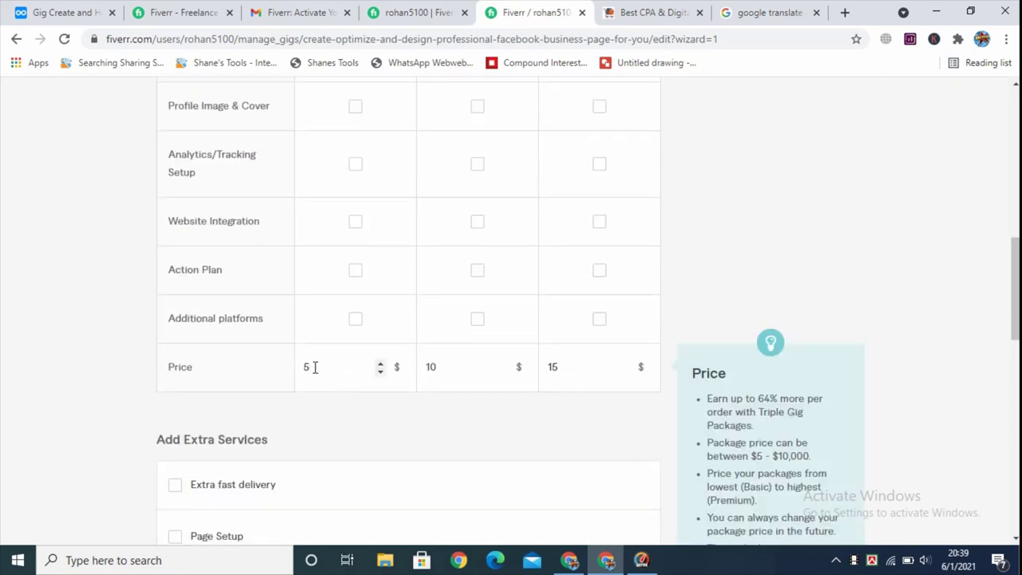
pyautogui.press('BackSpace')
pyautogui.write('10')
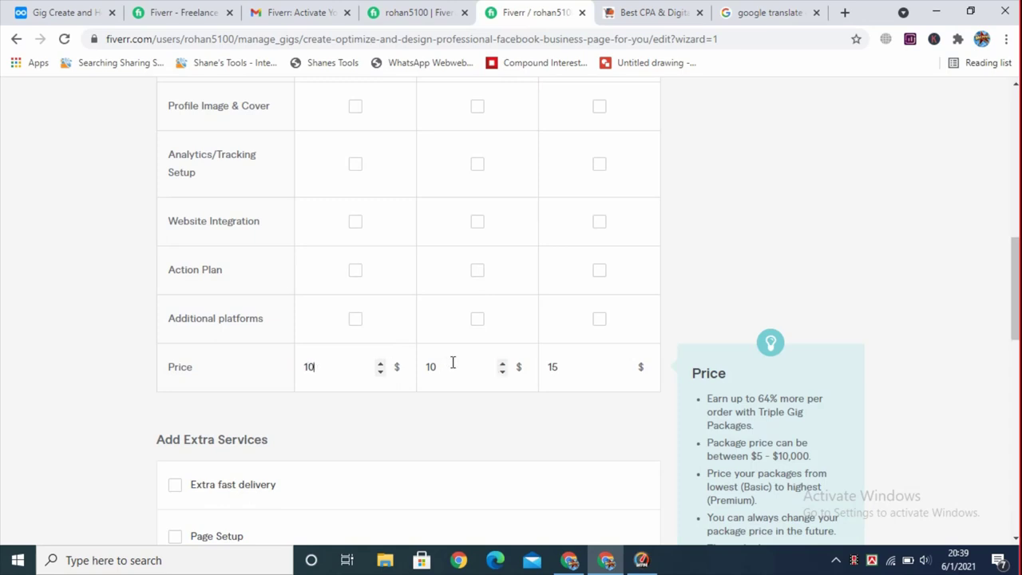
pyautogui.click(416, 370)
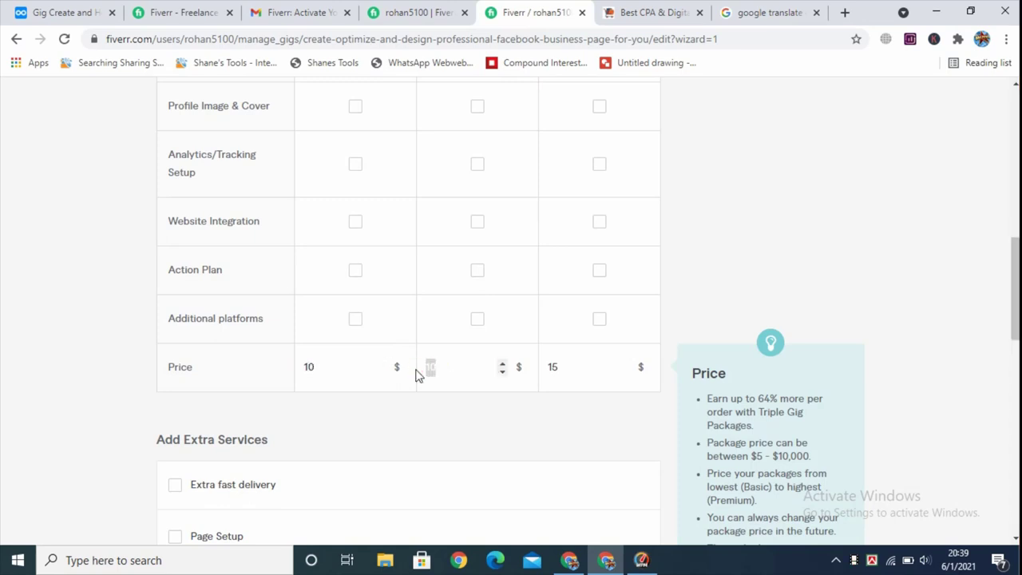
pyautogui.write('1')
pyautogui.click(533, 368)
pyautogui.write('25')
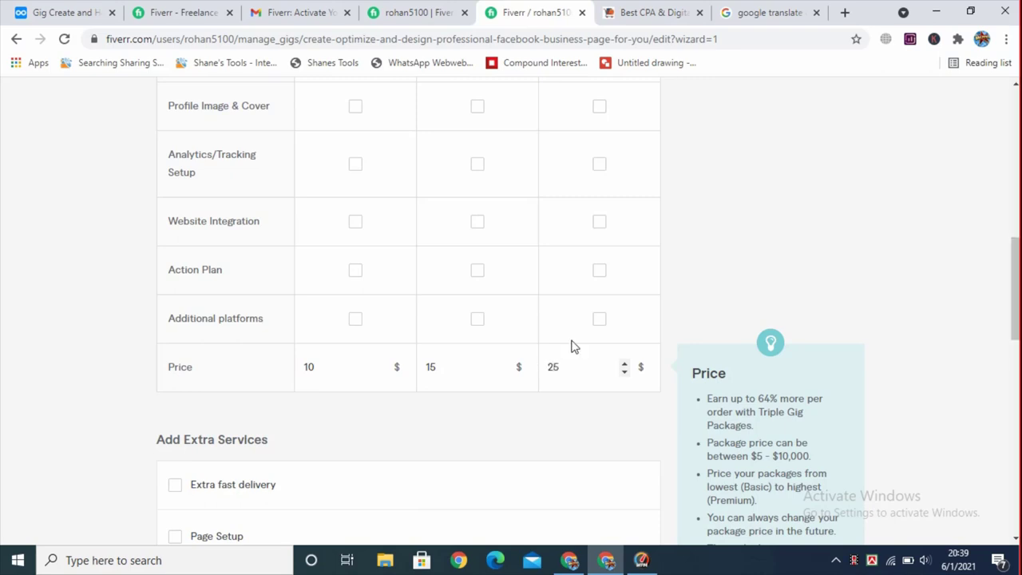
# Step: Restore the package prices to $5 for Basic, $10 for Standard and $15 for Premium
pyautogui.click(318, 367)
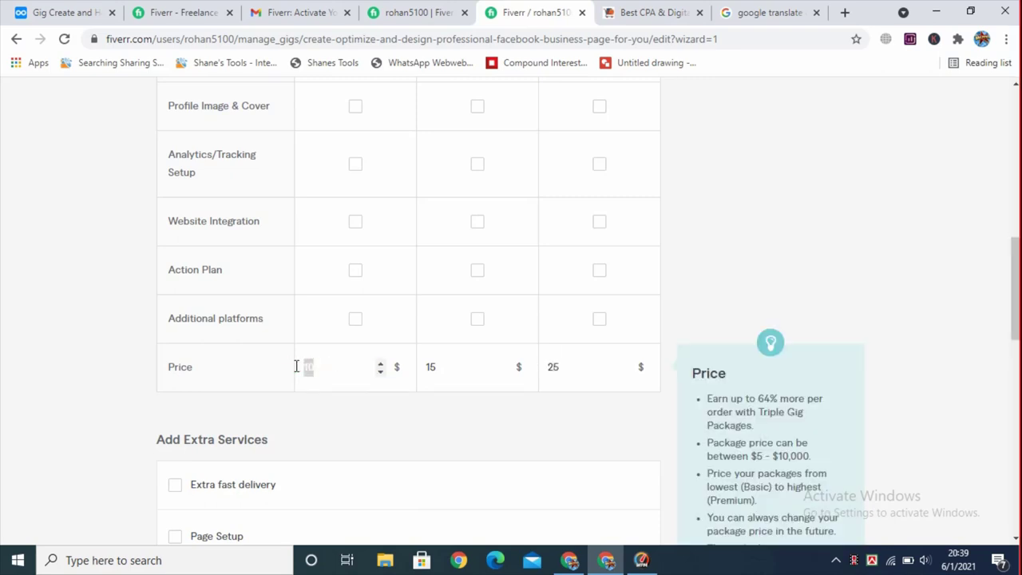
pyautogui.write('410')
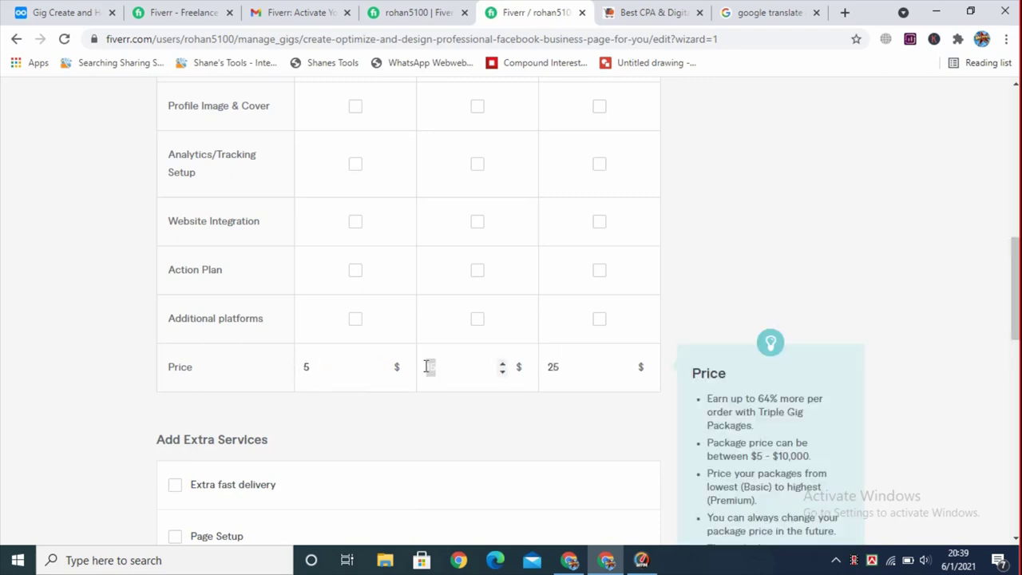
pyautogui.click(538, 366)
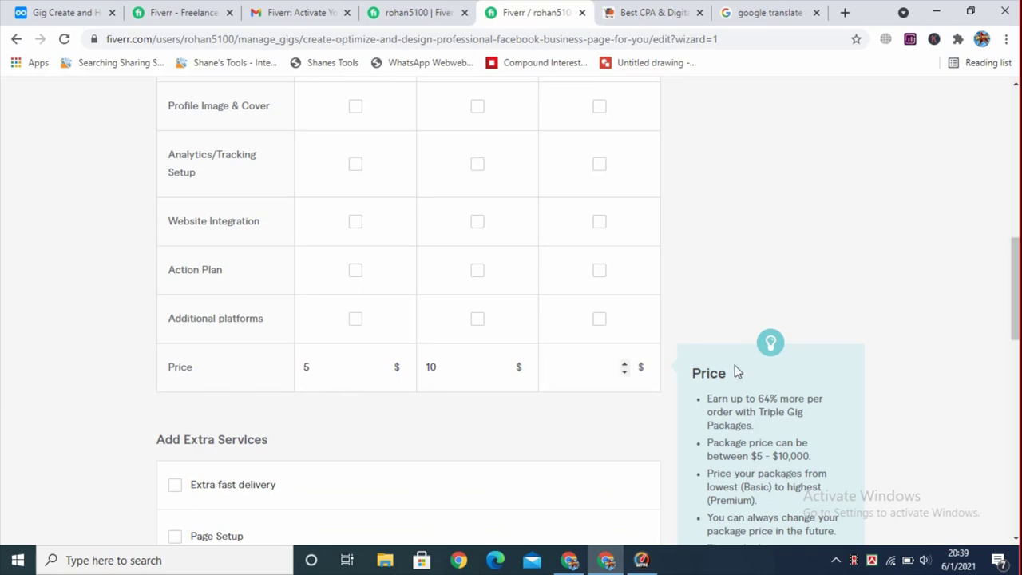
pyautogui.write('15')
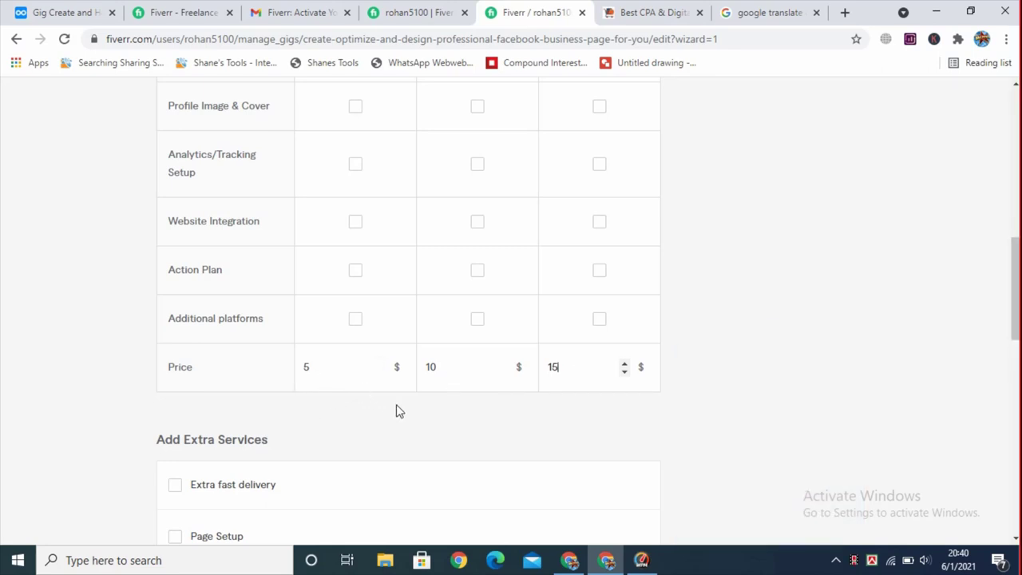
# Step: Compare the service options available for the Basic, Standard and Premium packages against their prices
pyautogui.scroll(3, 471, 410)
pyautogui.scroll(-1, 431, 431)
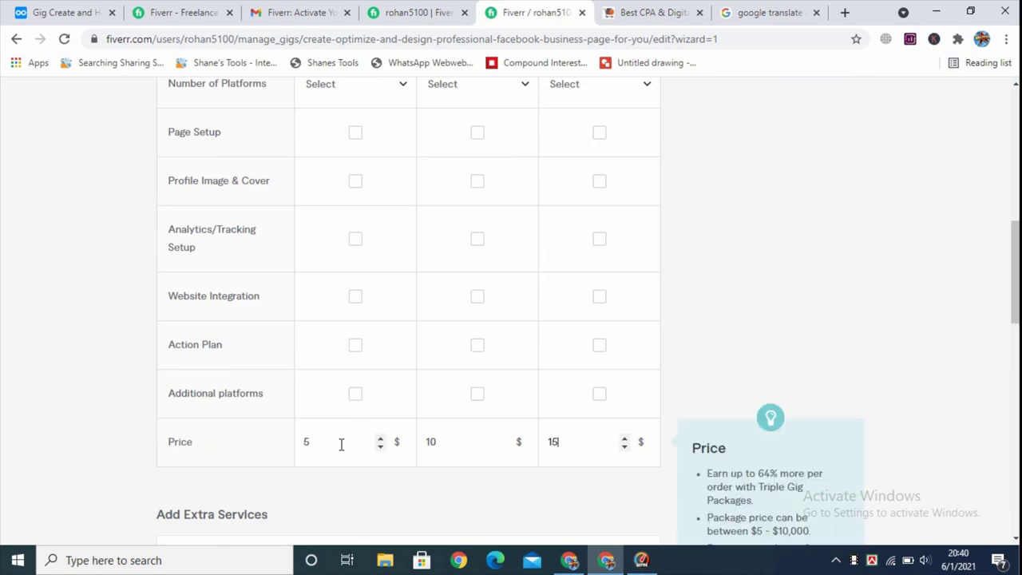
pyautogui.scroll(2, 341, 444)
pyautogui.scroll(-1, 377, 281)
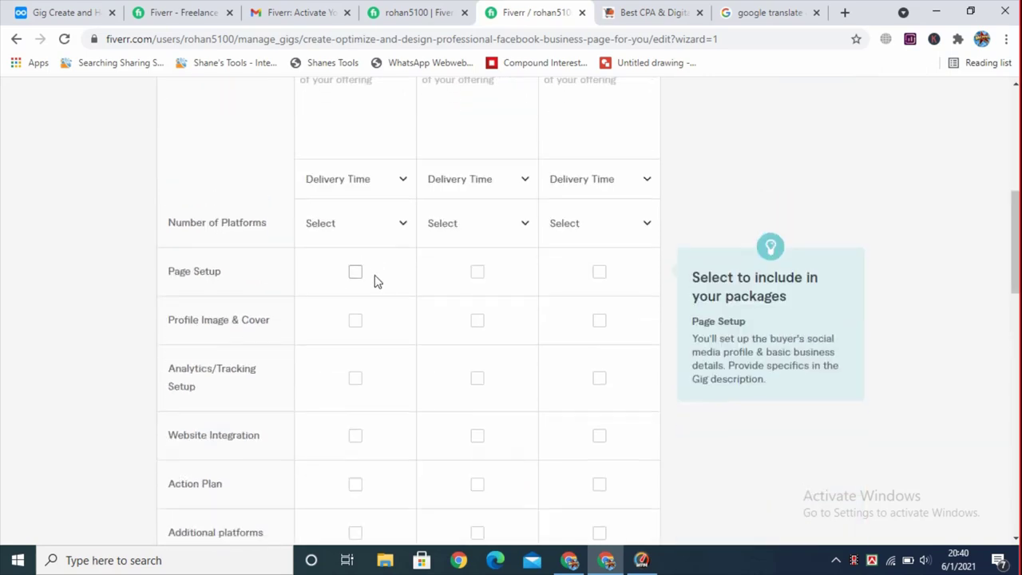
pyautogui.scroll(-2, 359, 311)
pyautogui.scroll(2, 415, 288)
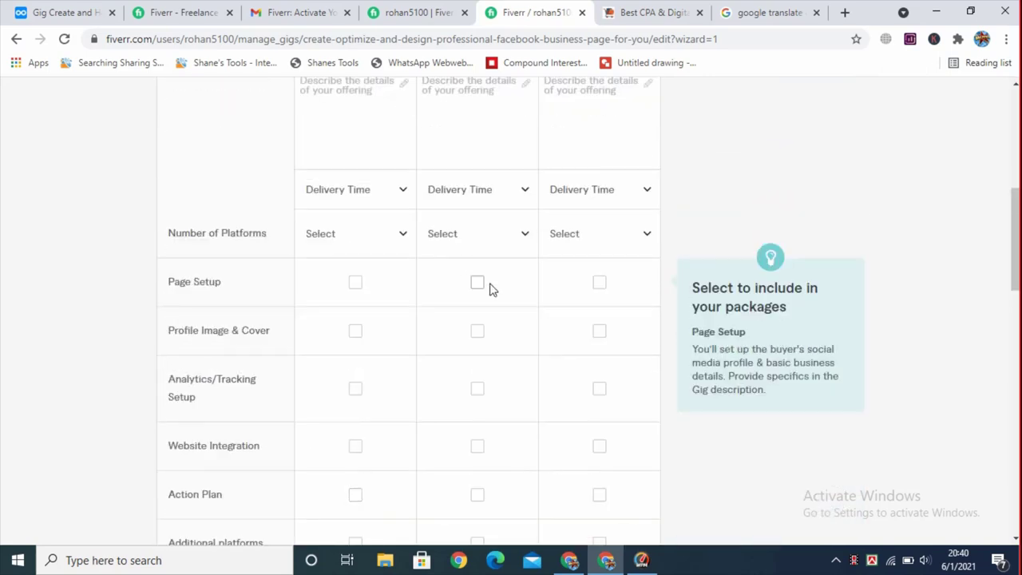
pyautogui.scroll(-4, 483, 255)
pyautogui.scroll(3, 479, 240)
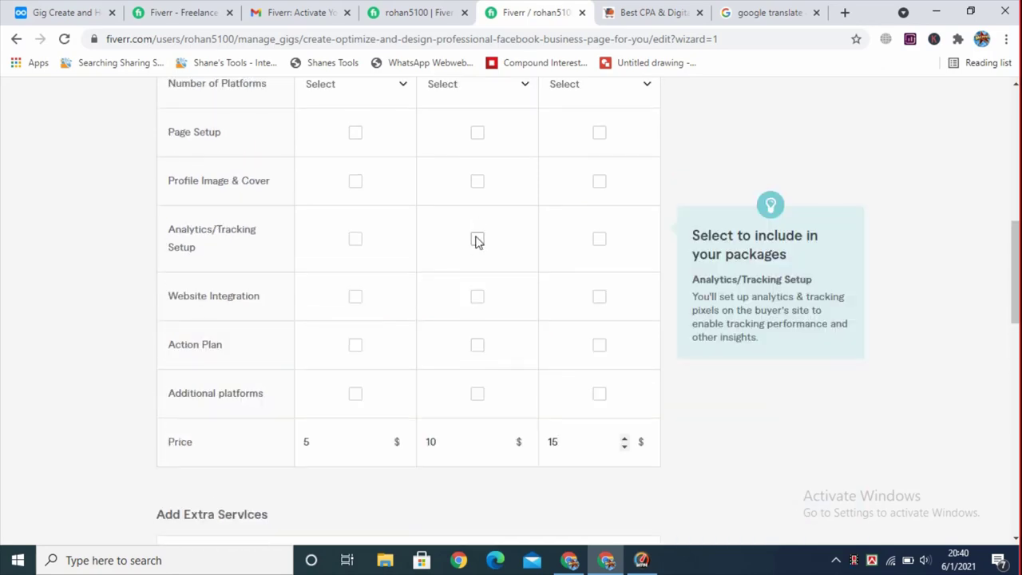
pyautogui.scroll(2, 476, 242)
pyautogui.scroll(-2, 479, 343)
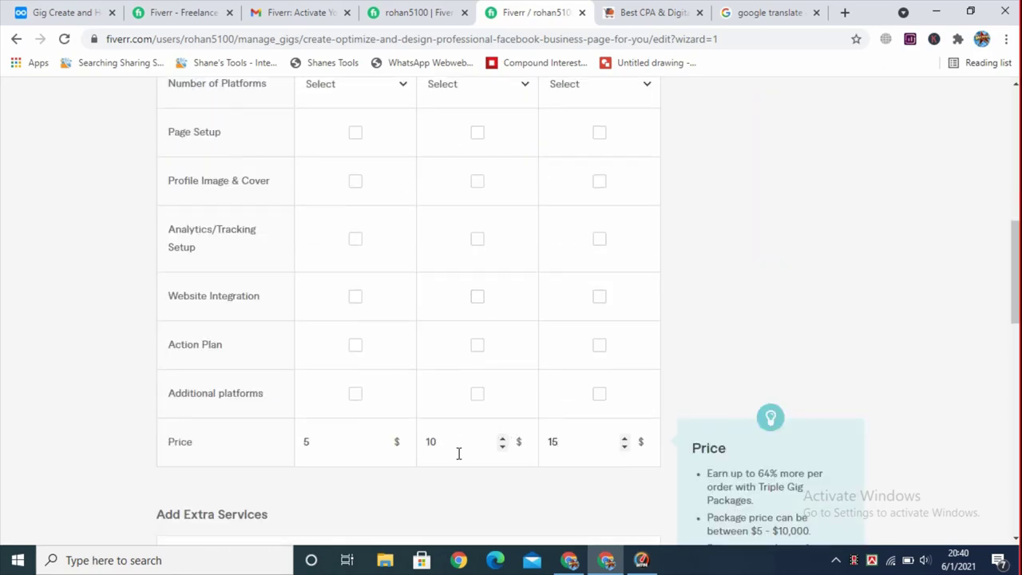
pyautogui.scroll(2, 451, 429)
pyautogui.scroll(-2, 590, 307)
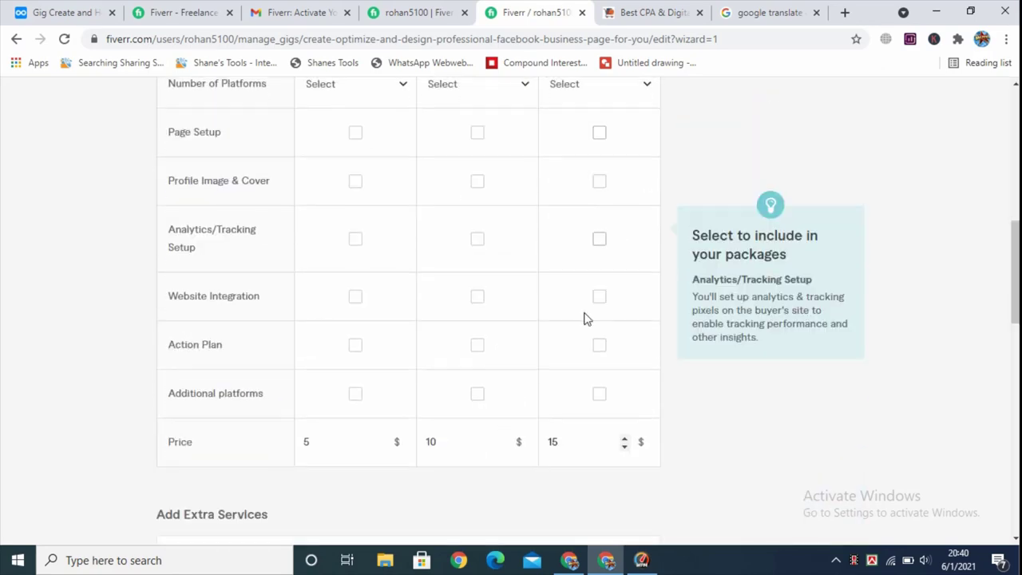
# Step: Include Page Setup and Profile Image & Cover in the Basic package
pyautogui.scroll(2, 534, 314)
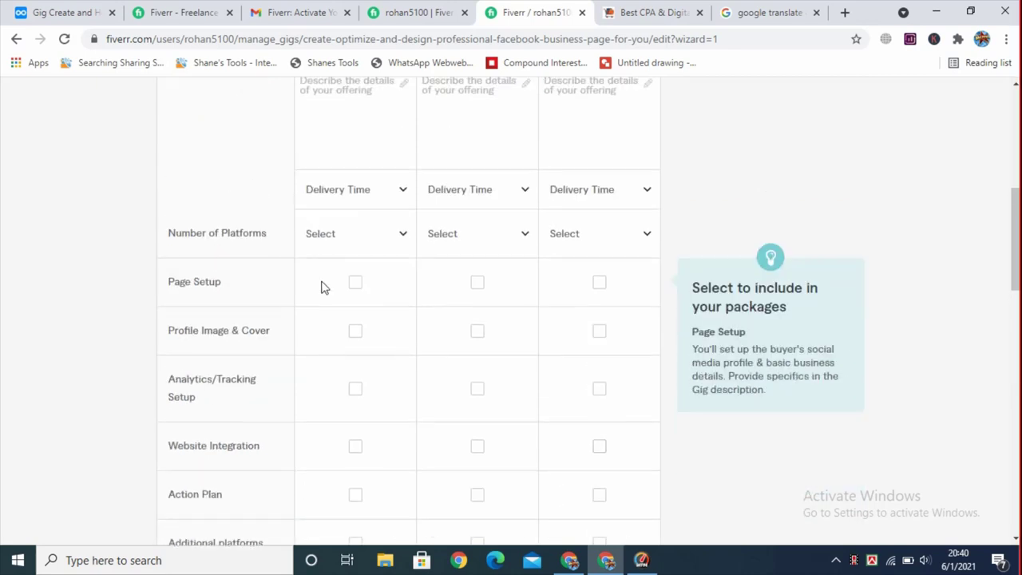
pyautogui.click(357, 286)
pyautogui.scroll(-1, 358, 308)
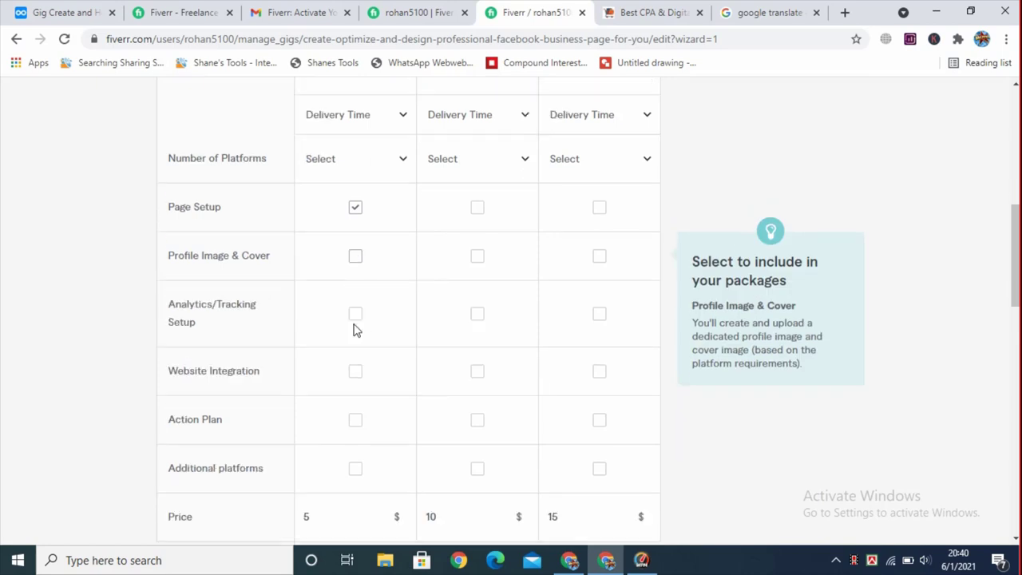
pyautogui.click(357, 258)
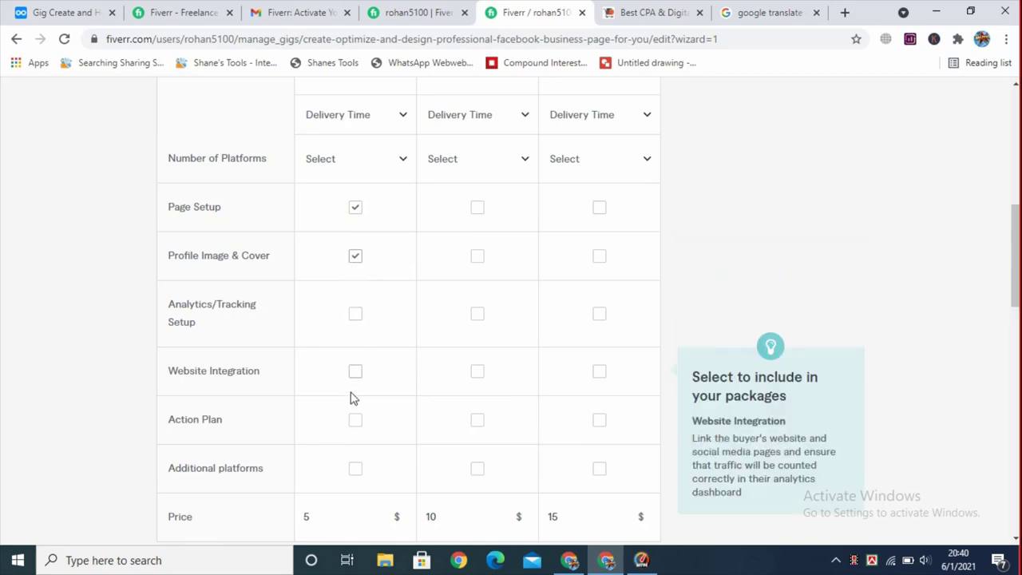
# Step: Review the remaining package options, including Analytics/Tracking Setup, Website Integration, Action Plan and Additional platforms
pyautogui.scroll(-1, 349, 396)
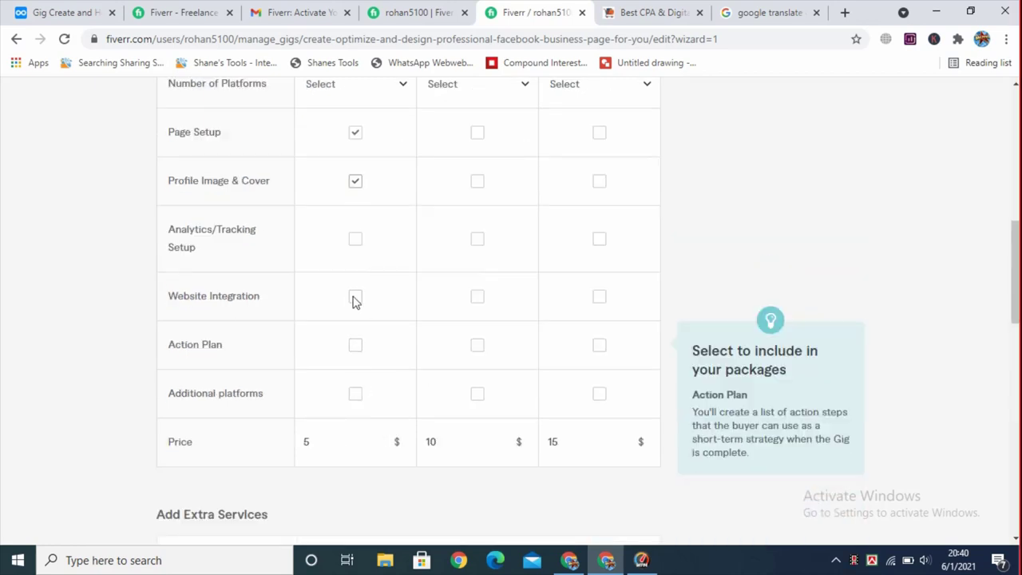
pyautogui.scroll(1, 340, 315)
pyautogui.scroll(-1, 344, 300)
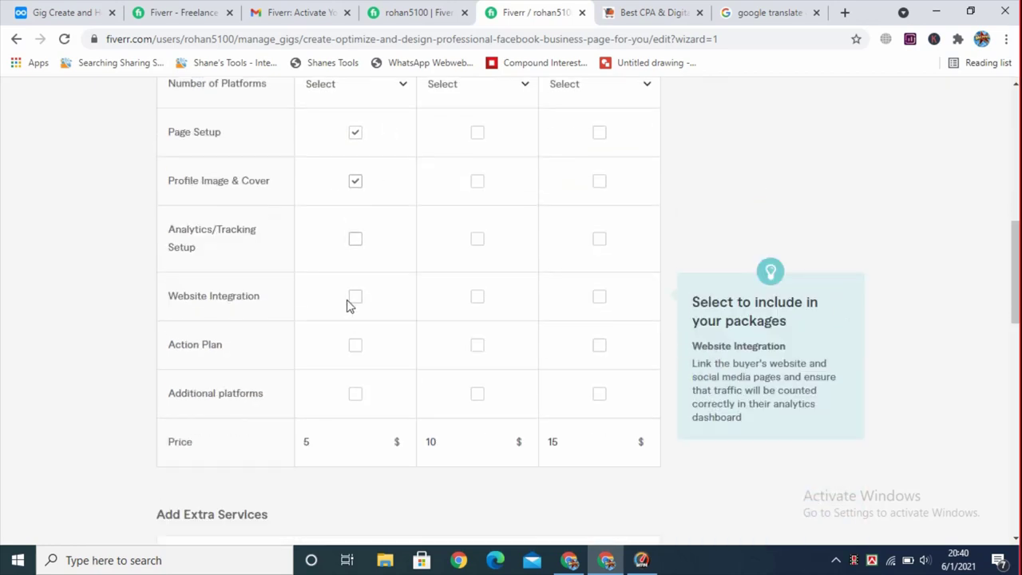
pyautogui.scroll(1, 349, 304)
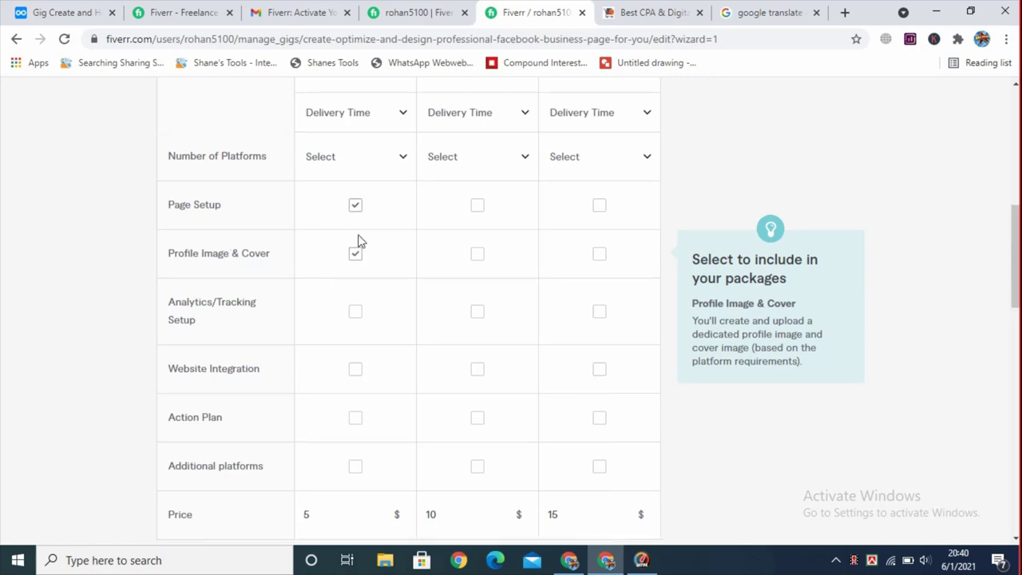
pyautogui.scroll(-3, 371, 247)
pyautogui.scroll(2, 378, 362)
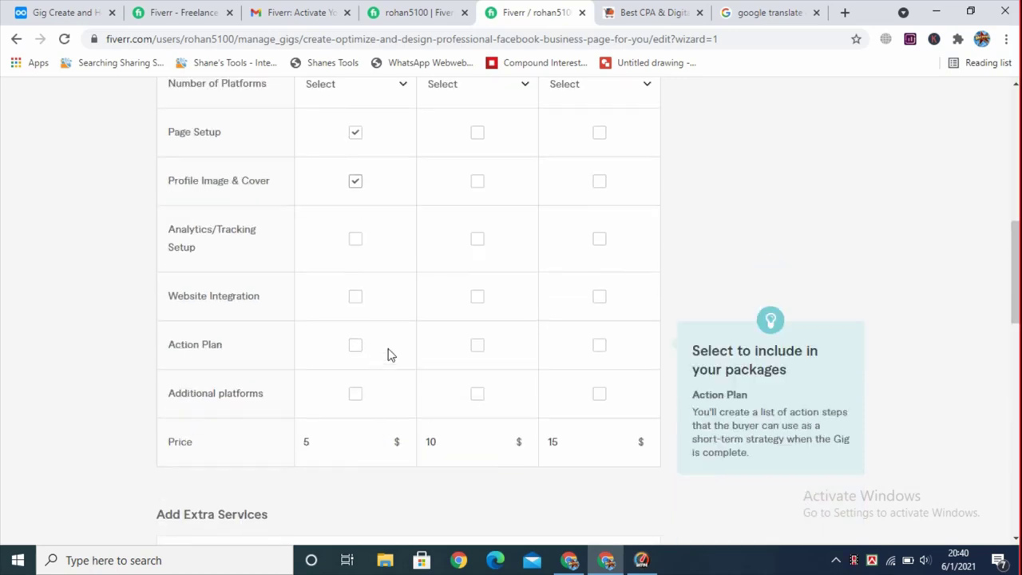
pyautogui.scroll(1, 391, 354)
pyautogui.scroll(-2, 433, 444)
pyautogui.scroll(1, 453, 391)
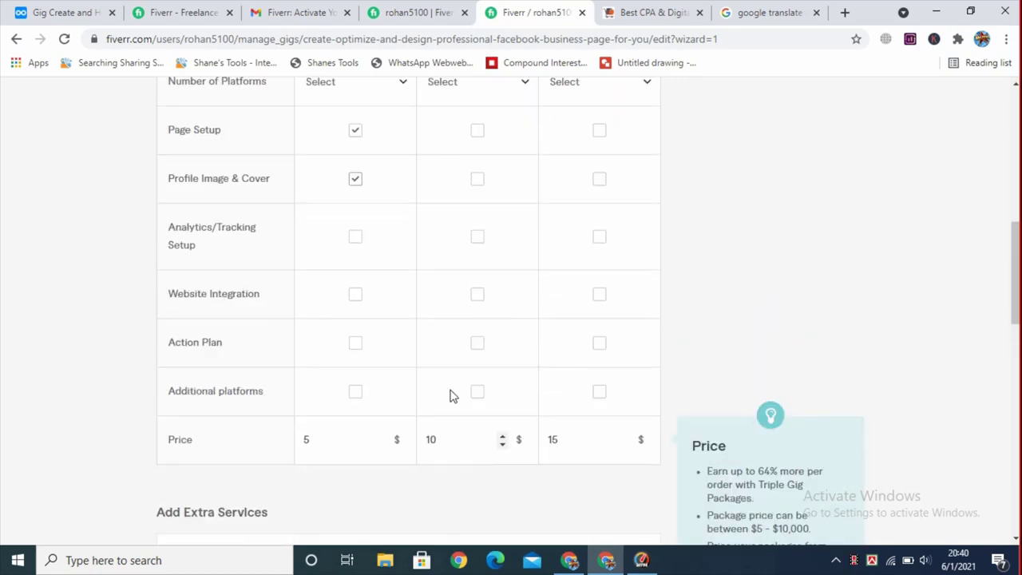
# Step: Include Page Setup and Profile Image & Cover in the Standard package
pyautogui.scroll(1, 441, 440)
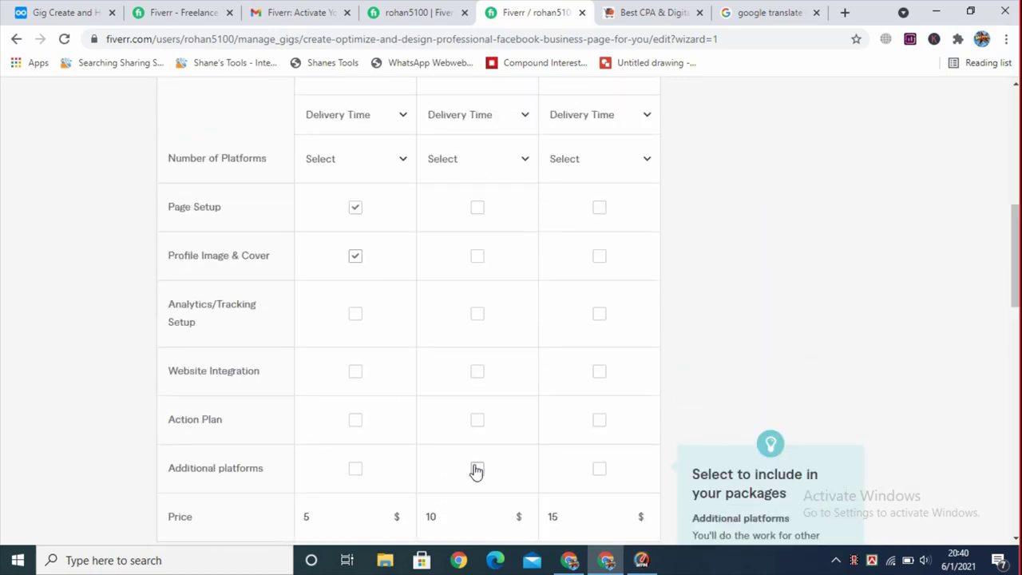
pyautogui.click(471, 212)
pyautogui.click(477, 257)
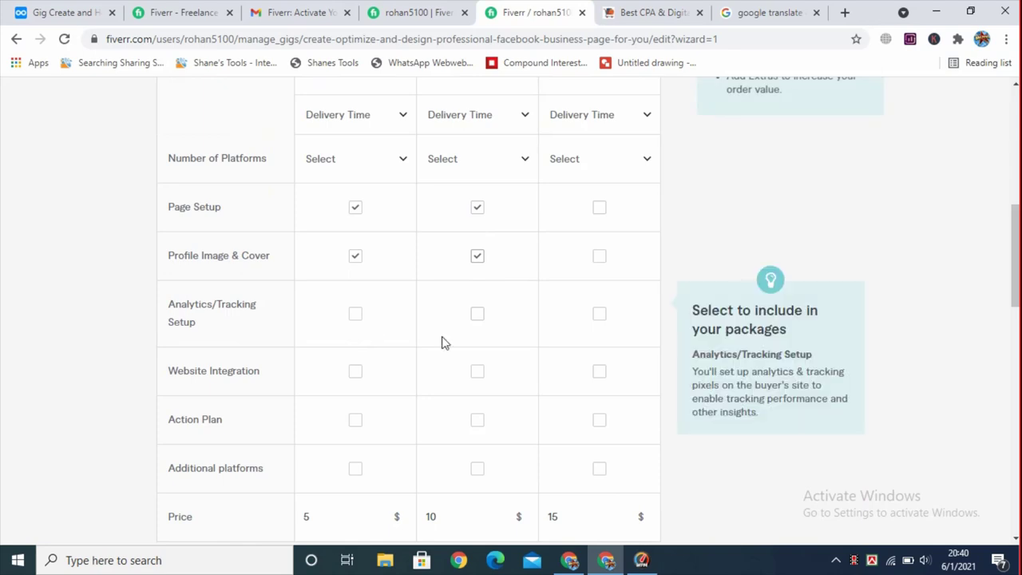
# Step: Include Action Plan, Analytics/Tracking Setup and Website Integration in the Standard package
pyautogui.scroll(-1, 429, 384)
pyautogui.scroll(-1, 429, 384)
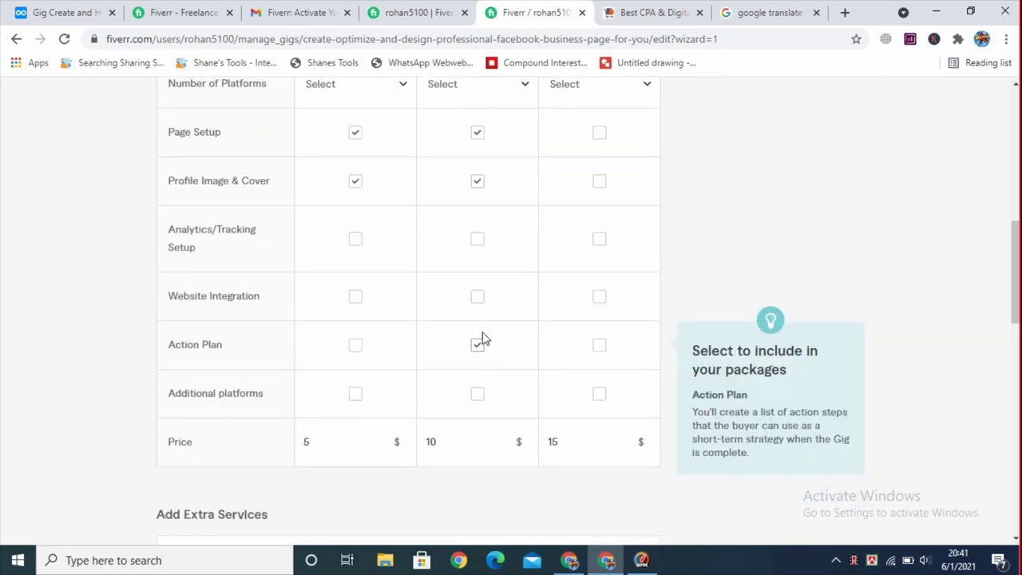
pyautogui.click(476, 240)
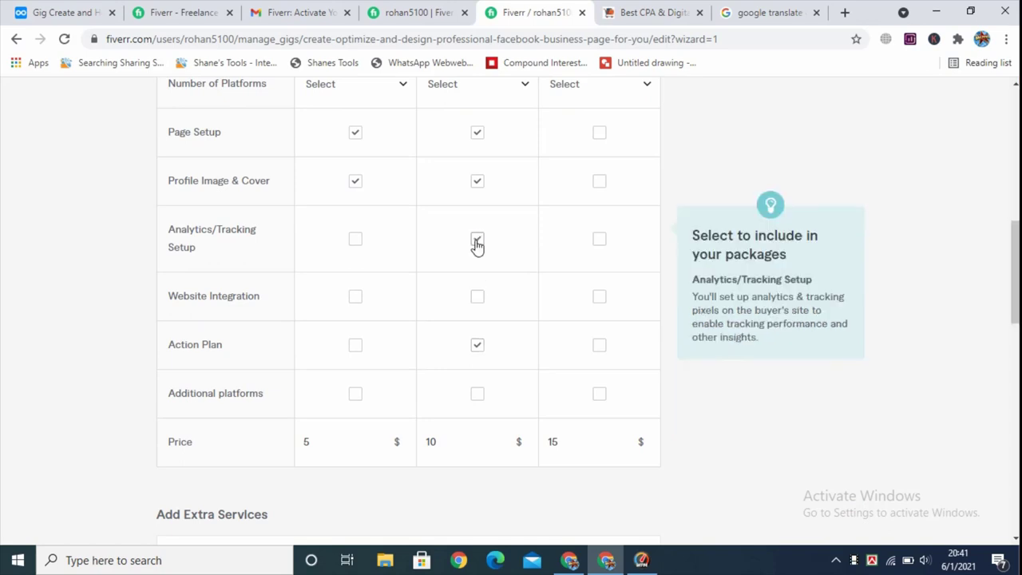
pyautogui.click(476, 297)
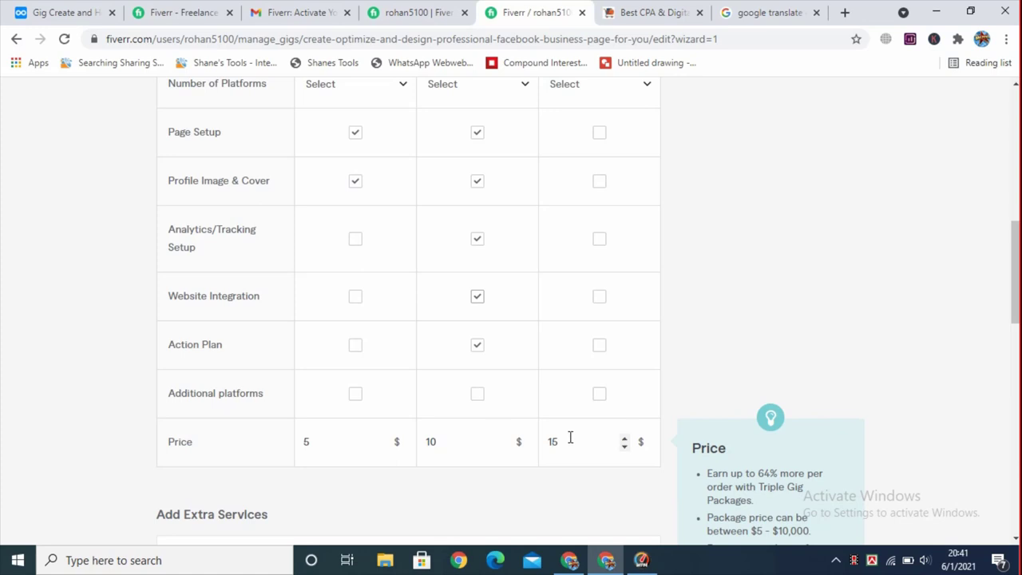
# Step: Include all six services in the Premium package, from Page Setup through Additional platforms
pyautogui.scroll(1, 587, 439)
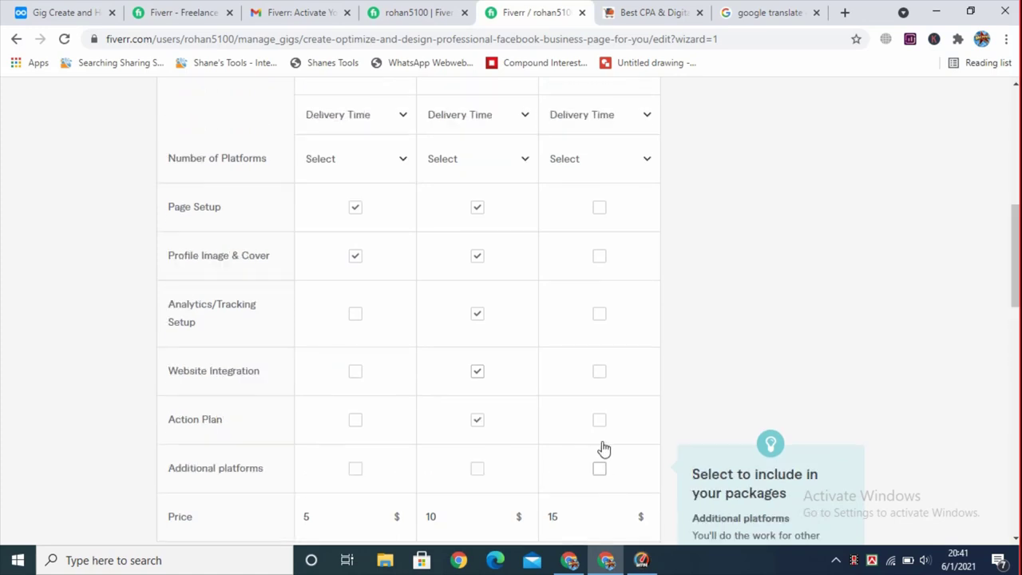
pyautogui.click(603, 451)
pyautogui.click(600, 421)
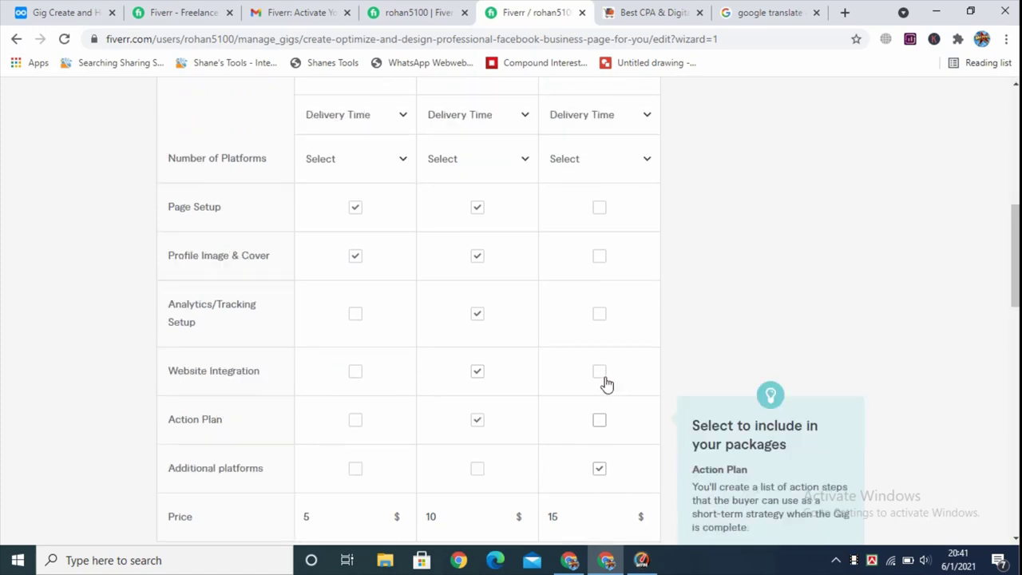
pyautogui.click(599, 207)
pyautogui.click(599, 256)
pyautogui.click(598, 313)
# Step: Compare the services selected for the Basic, Standard and Premium packages with their prices
pyautogui.scroll(-2, 328, 382)
pyautogui.scroll(3, 289, 372)
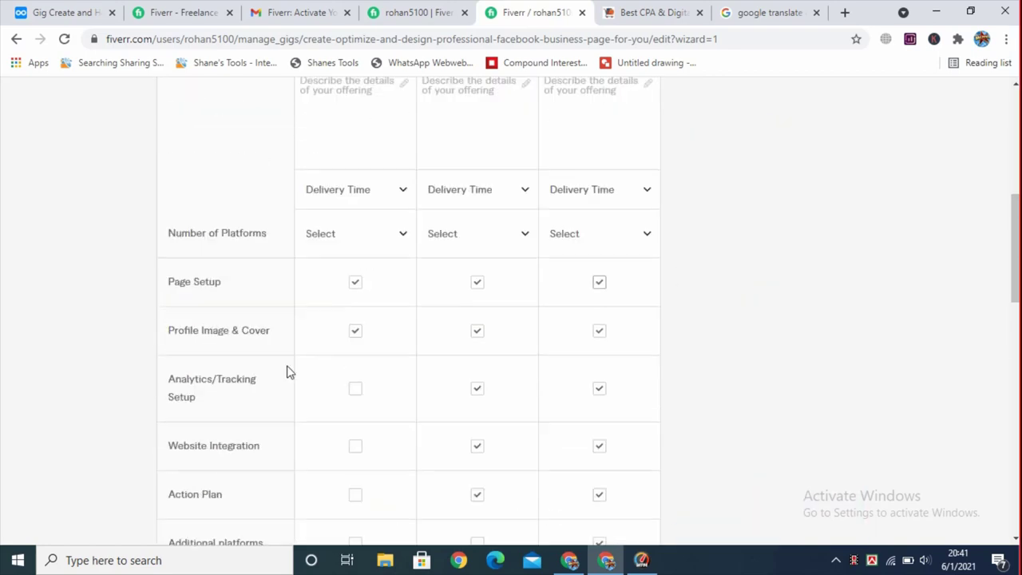
pyautogui.moveTo(342, 327)
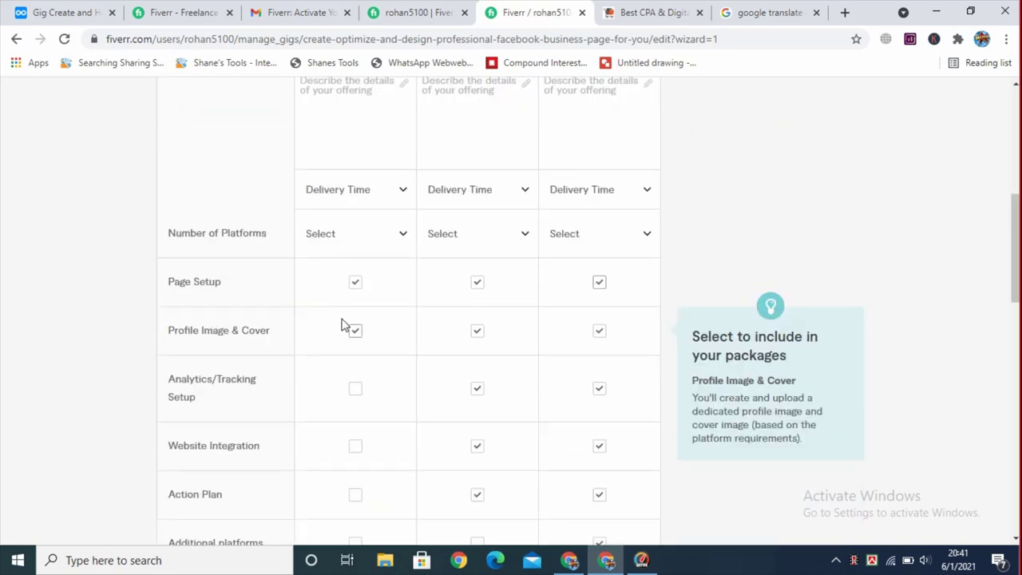
pyautogui.scroll(-1, 456, 327)
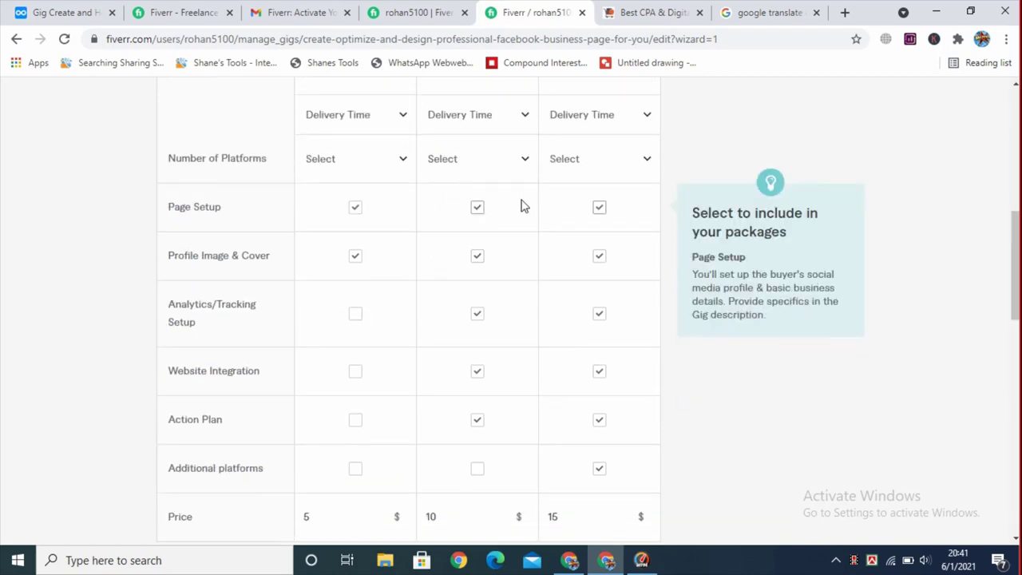
pyautogui.scroll(-2, 521, 206)
pyautogui.scroll(3, 506, 327)
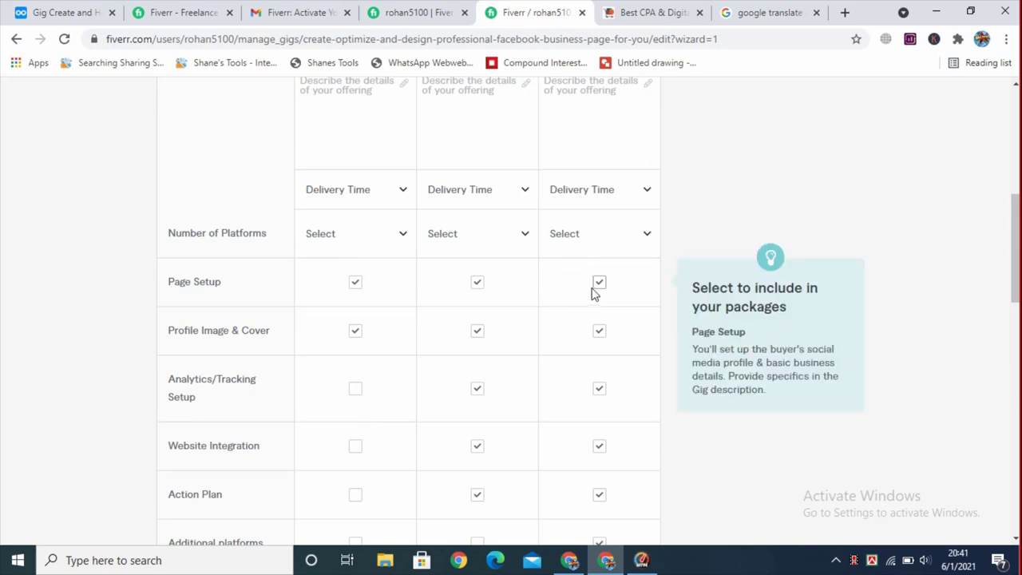
pyautogui.scroll(-2, 519, 299)
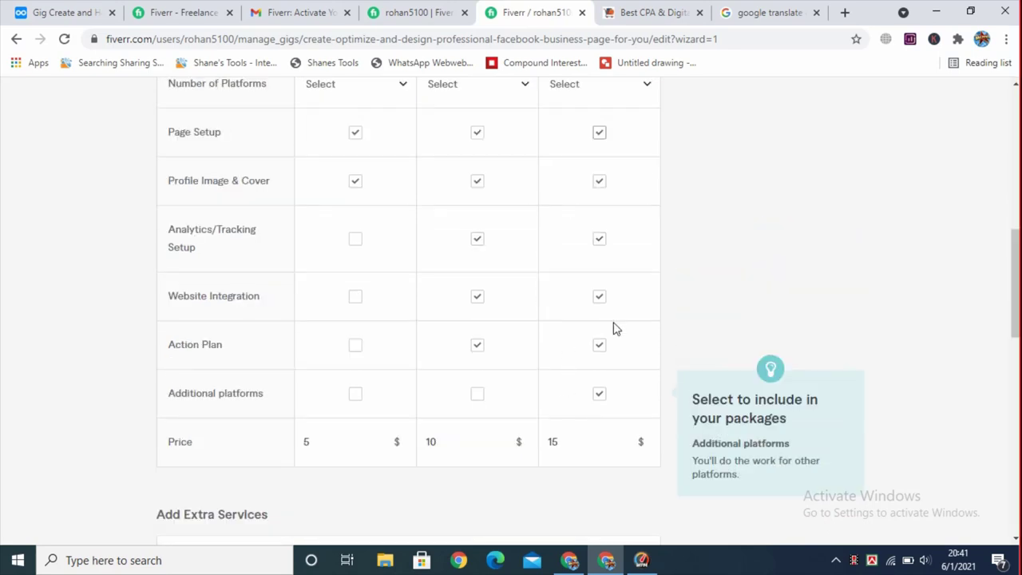
pyautogui.scroll(2, 612, 258)
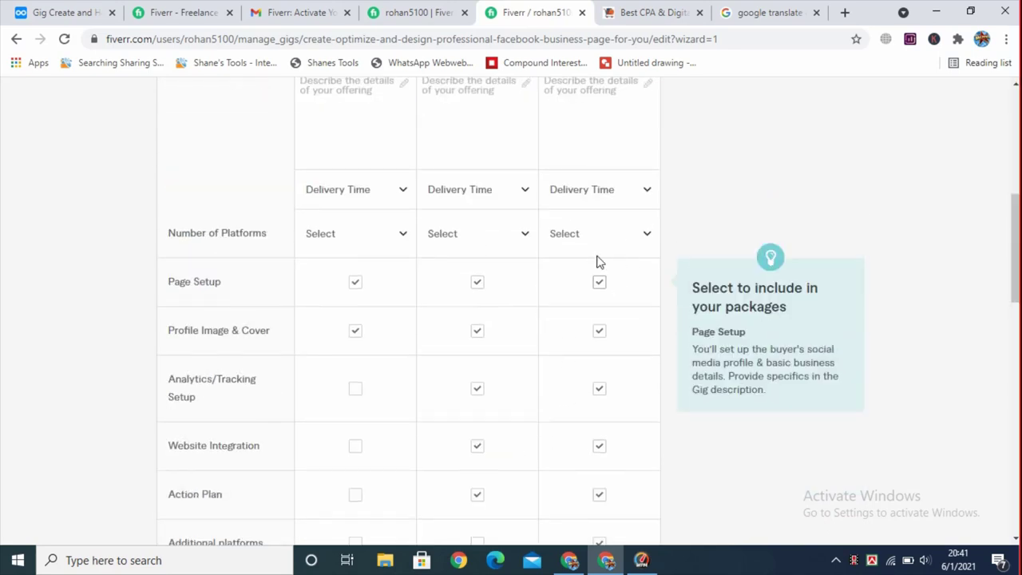
pyautogui.scroll(-1, 431, 208)
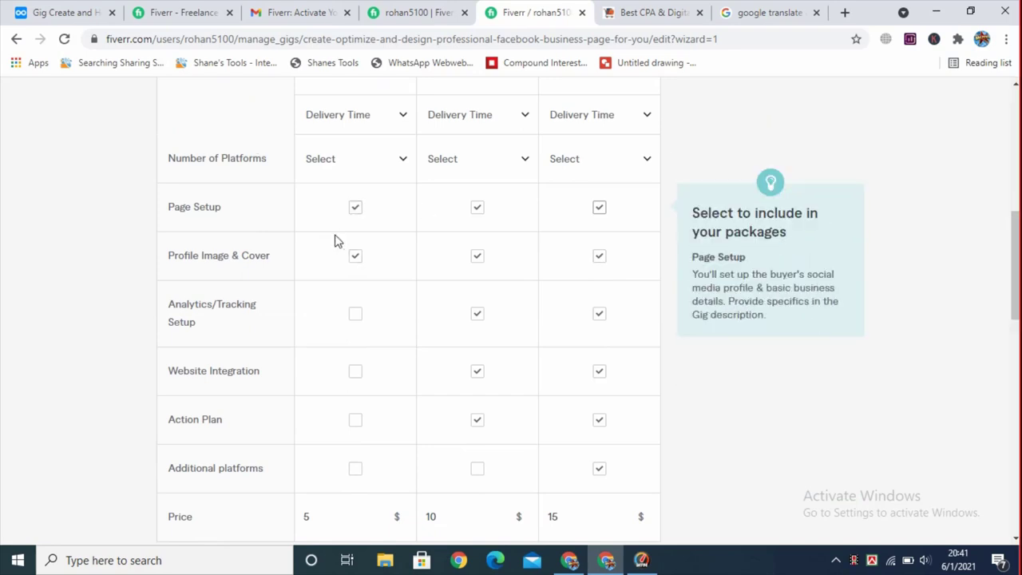
pyautogui.scroll(-3, 335, 239)
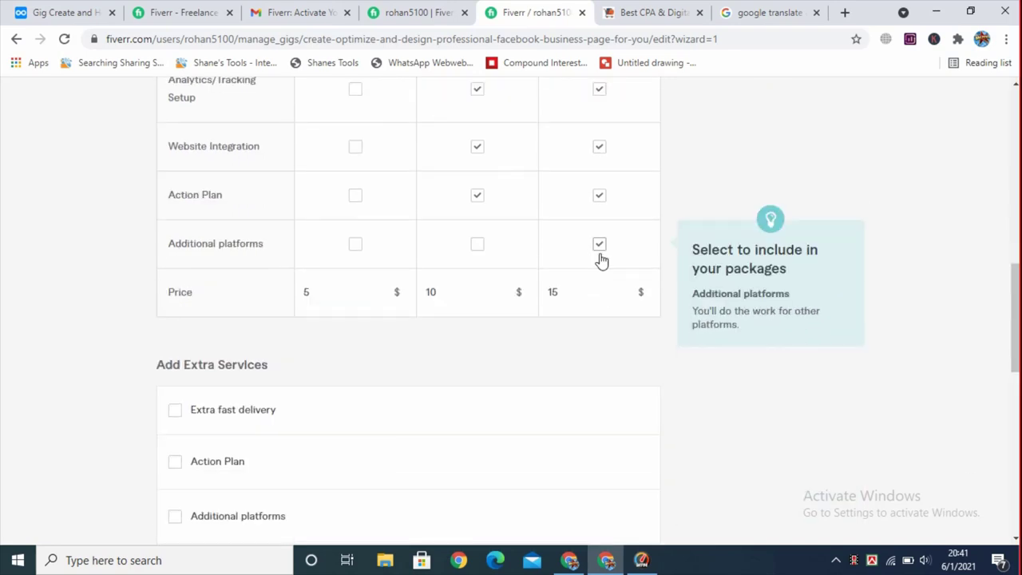
pyautogui.scroll(2, 602, 261)
pyautogui.scroll(2, 526, 277)
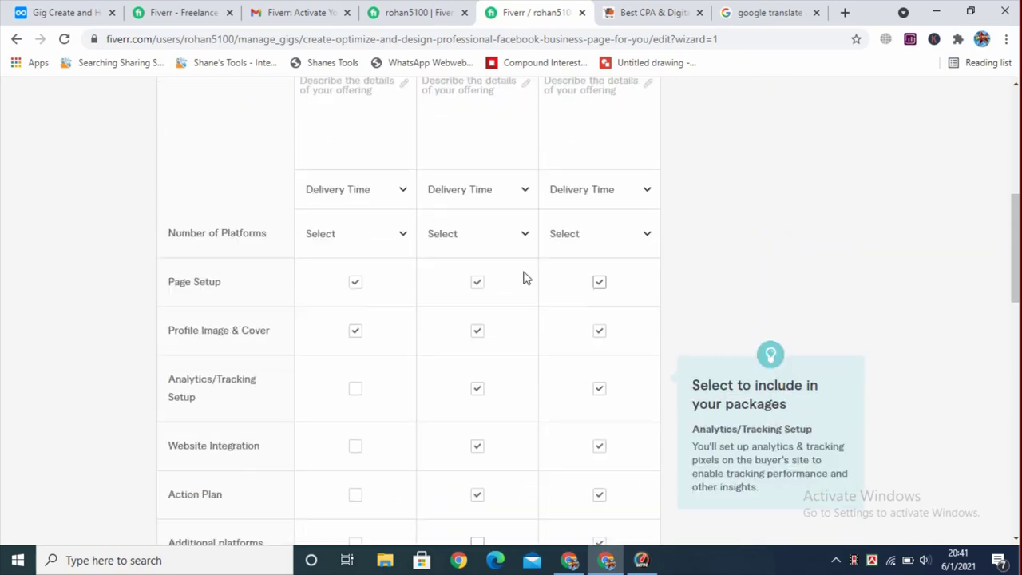
# Step: Remove Website Integration from the Standard package
pyautogui.scroll(-2, 487, 264)
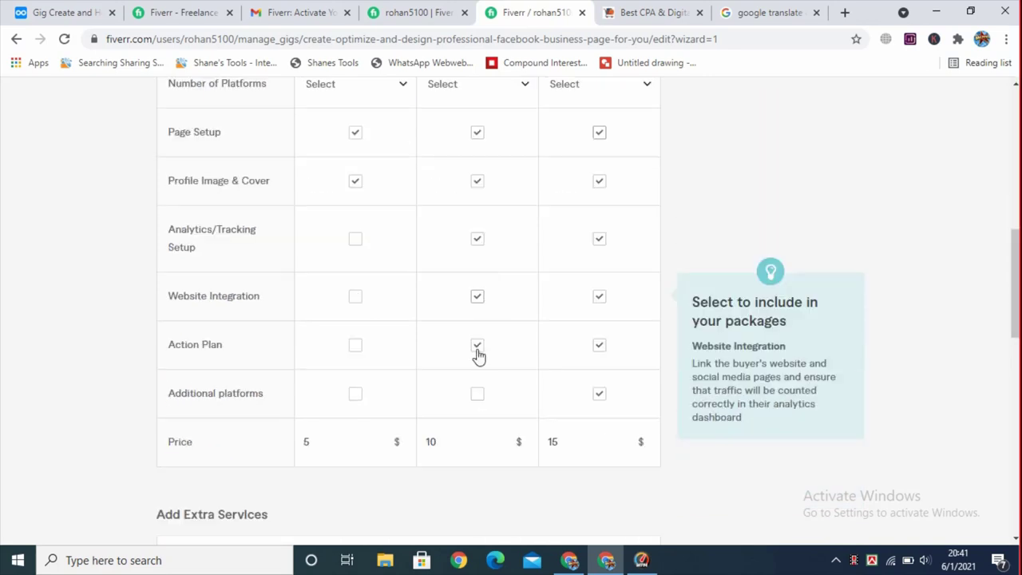
pyautogui.click(477, 295)
pyautogui.scroll(1, 479, 376)
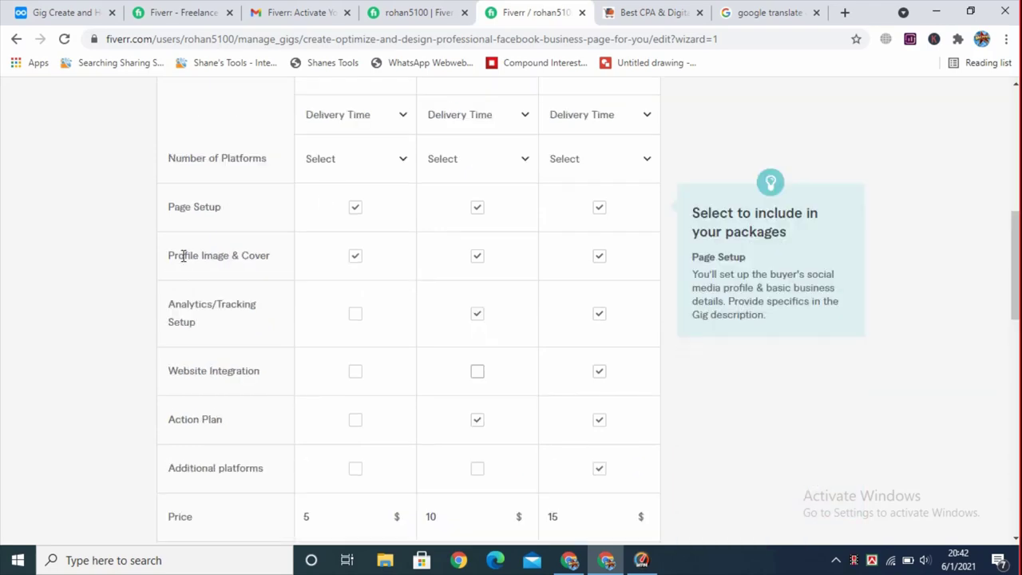
# Step: Set the delivery times to 1 day for Basic, 2 days for Standard and 3 days for Premium
pyautogui.scroll(-2, 205, 233)
pyautogui.scroll(2, 342, 265)
pyautogui.scroll(2, 348, 260)
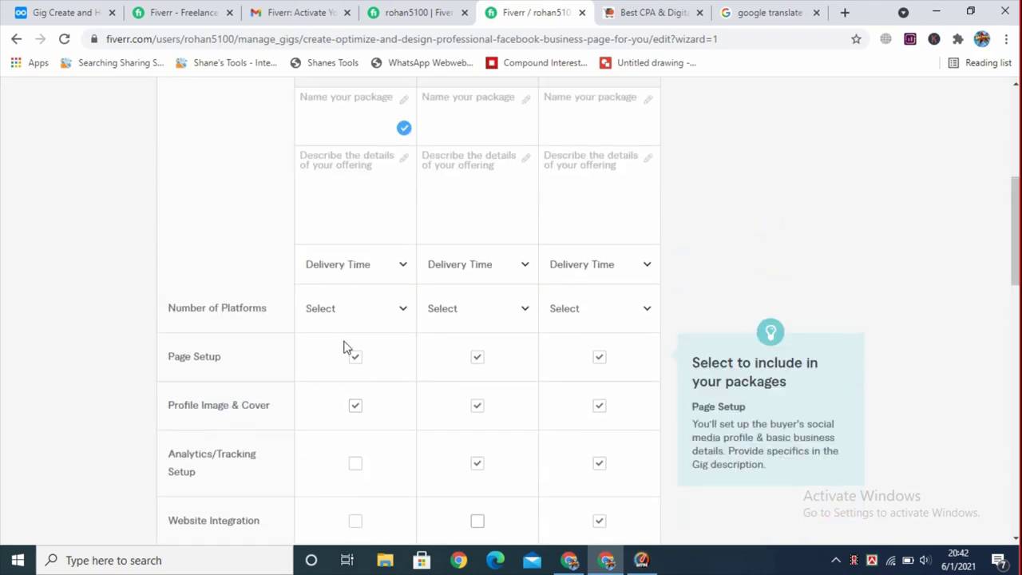
pyautogui.scroll(1, 341, 346)
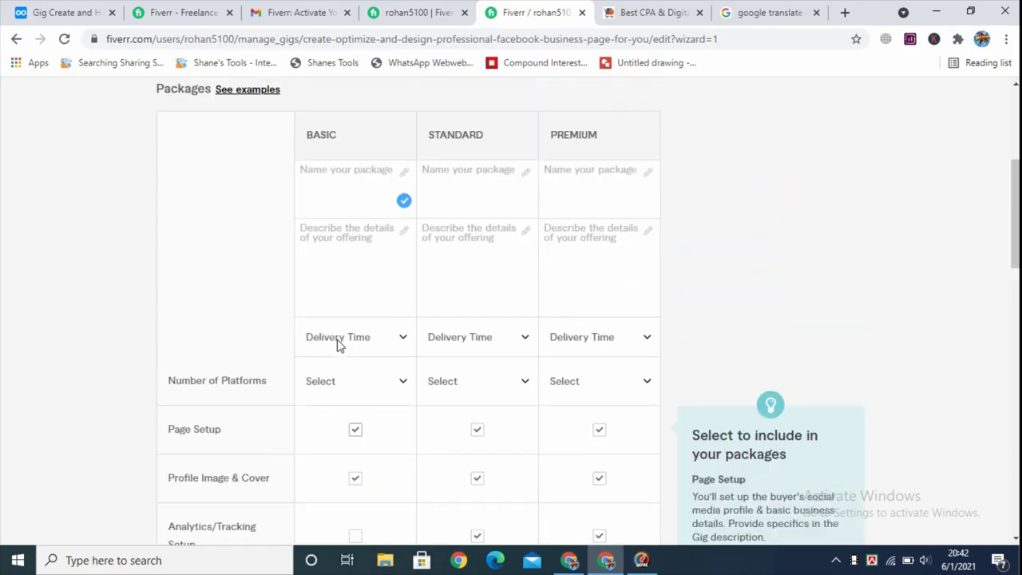
pyautogui.click(387, 348)
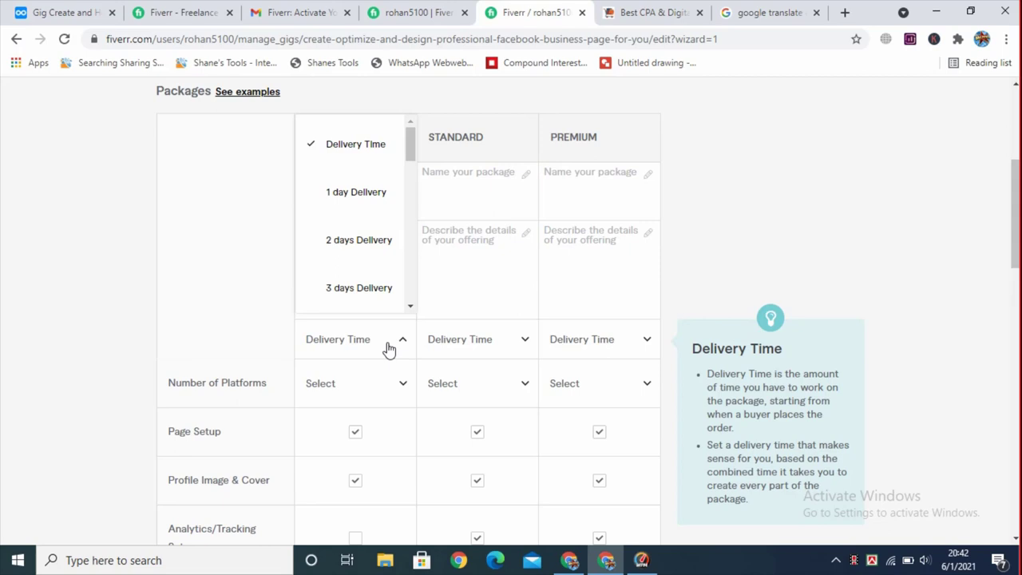
pyautogui.click(359, 193)
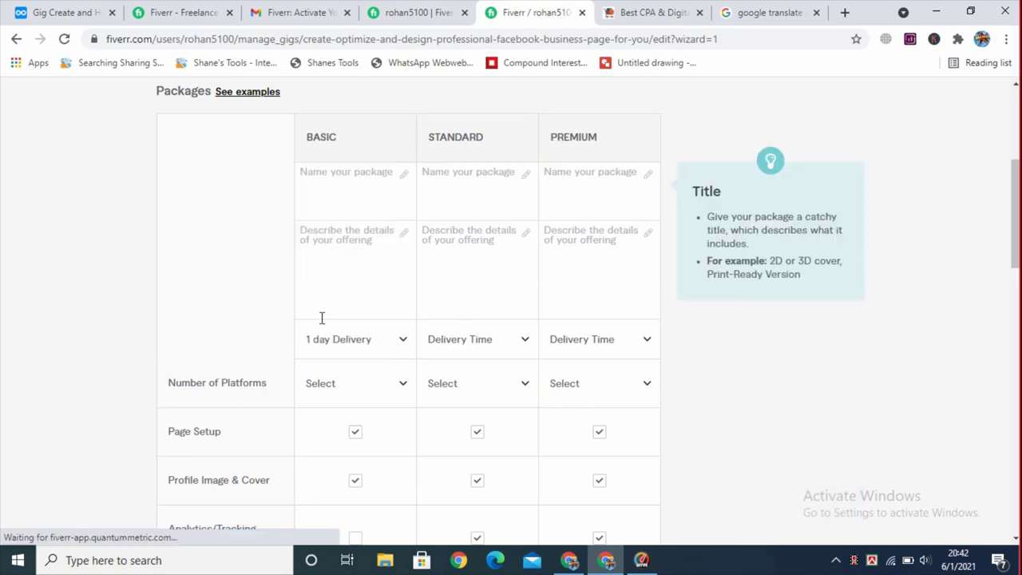
pyautogui.click(512, 343)
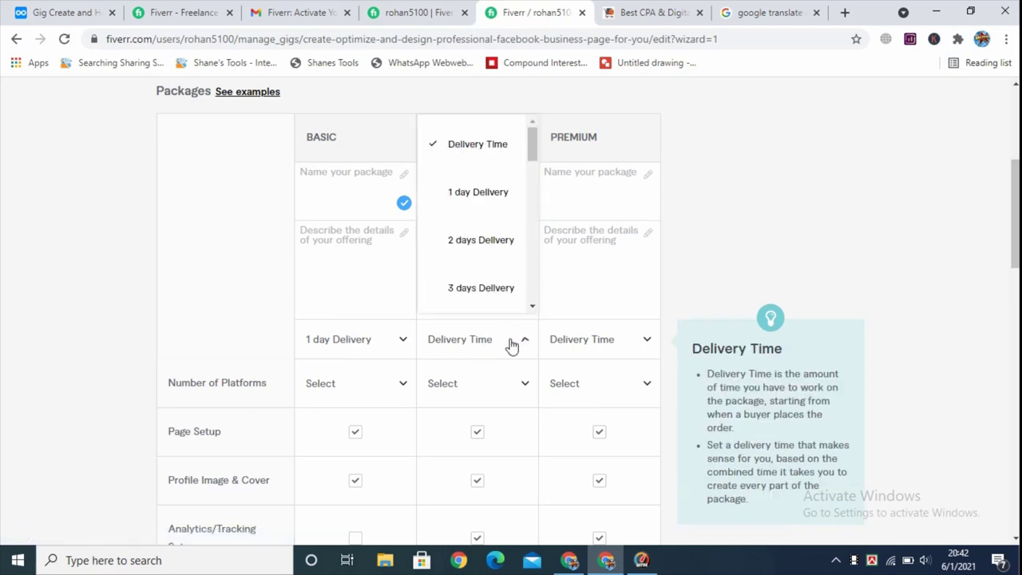
pyautogui.click(482, 241)
pyautogui.click(607, 351)
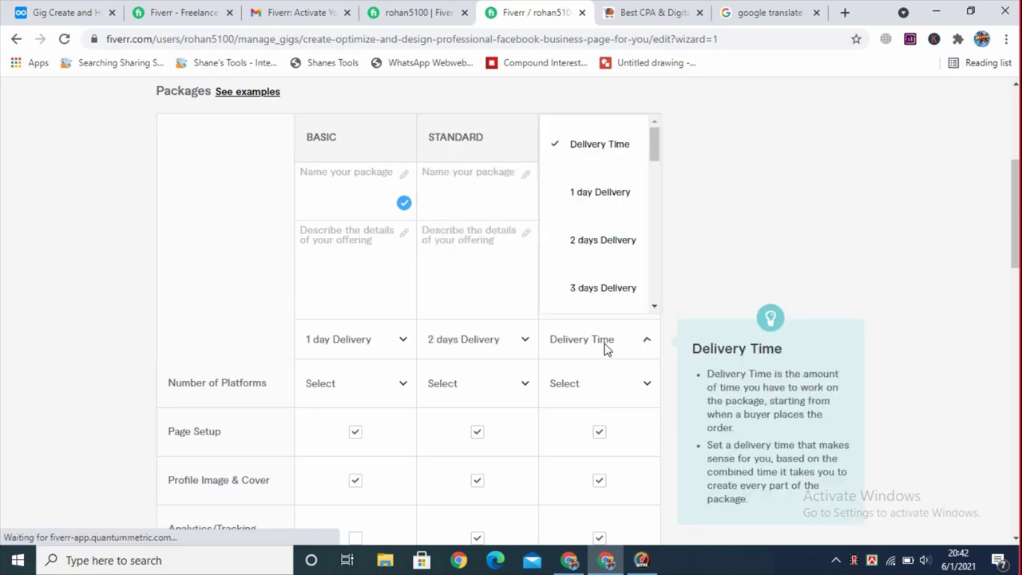
pyautogui.click(602, 290)
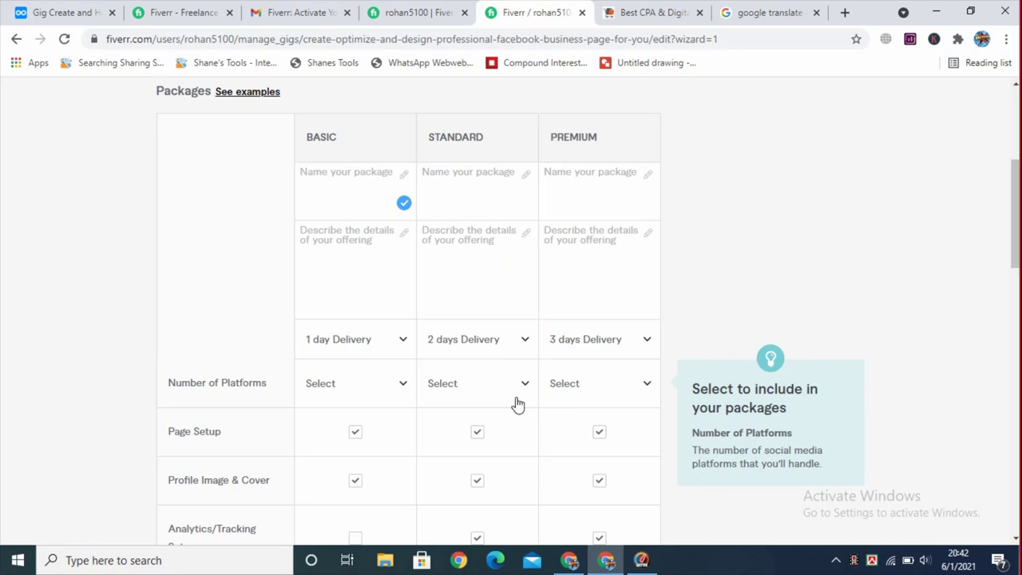
# Step: Set the number of platforms to 1 for Basic, 2 for Standard and 3 for Premium
pyautogui.click(392, 389)
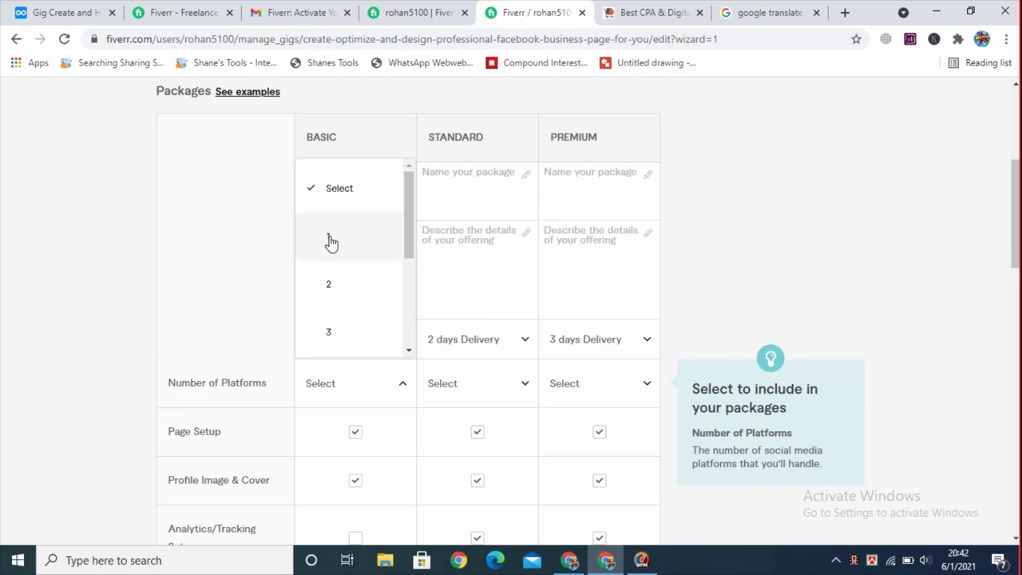
pyautogui.press('Return')
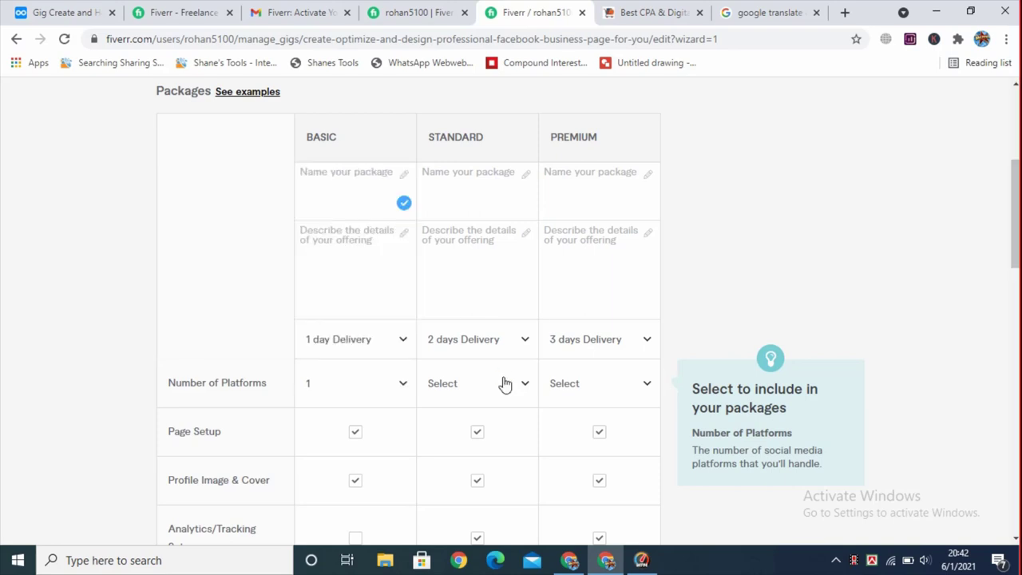
pyautogui.click(504, 384)
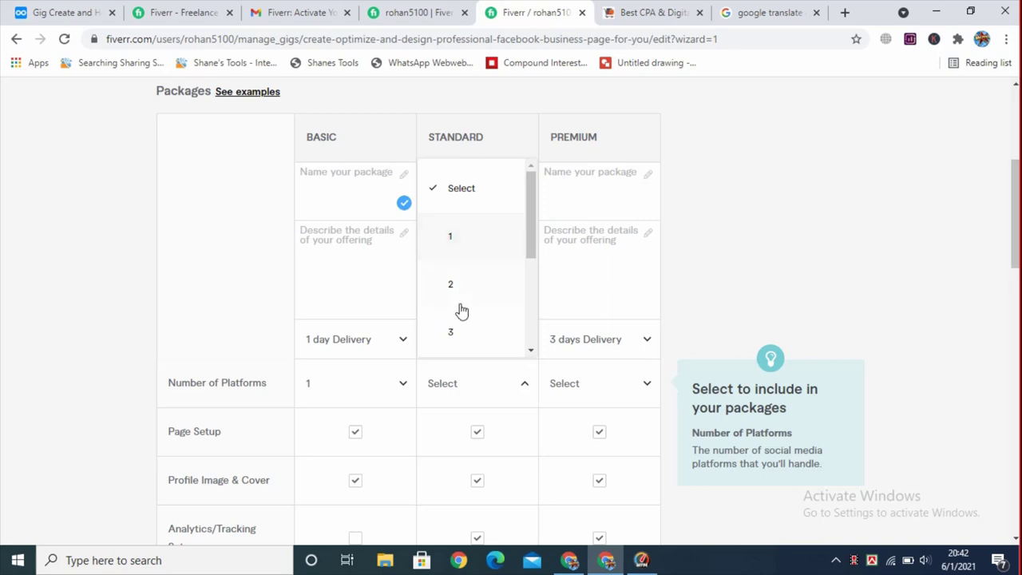
pyautogui.press('Return')
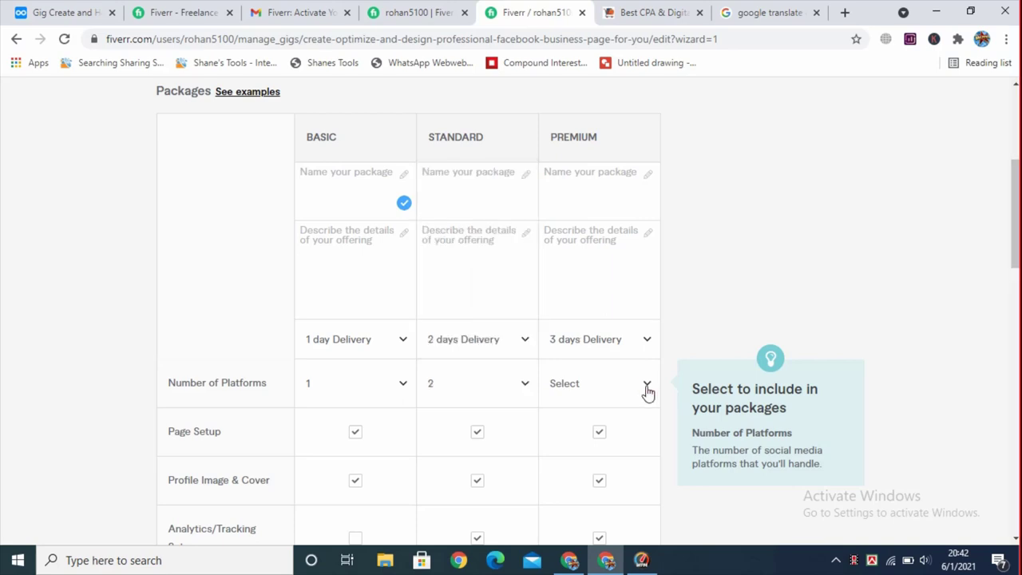
pyautogui.click(647, 387)
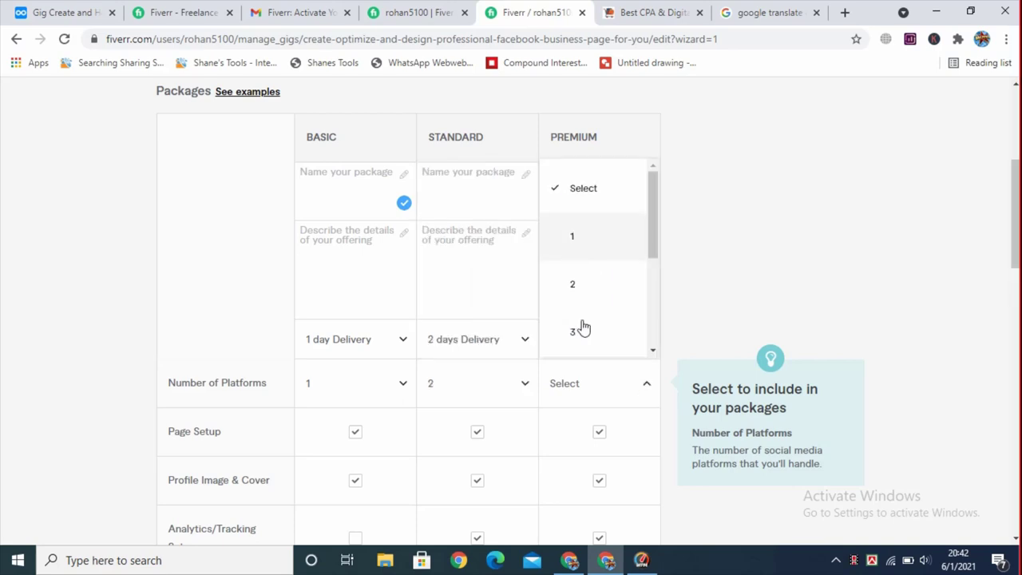
pyautogui.click(582, 332)
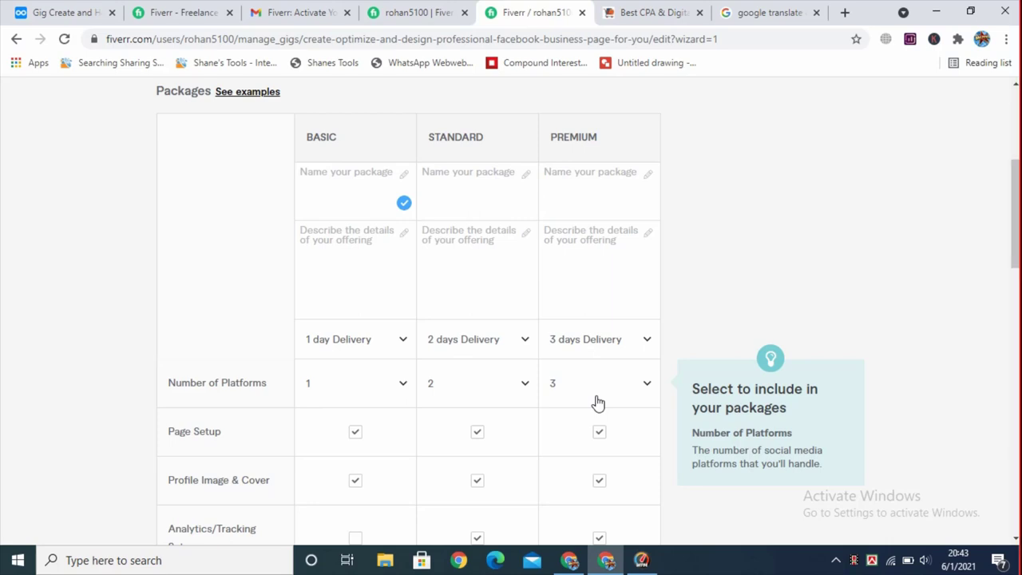
# Step: Name the Basic package Silver, the Standard package Gold and the Premium package Platinum
pyautogui.scroll(-5, 598, 403)
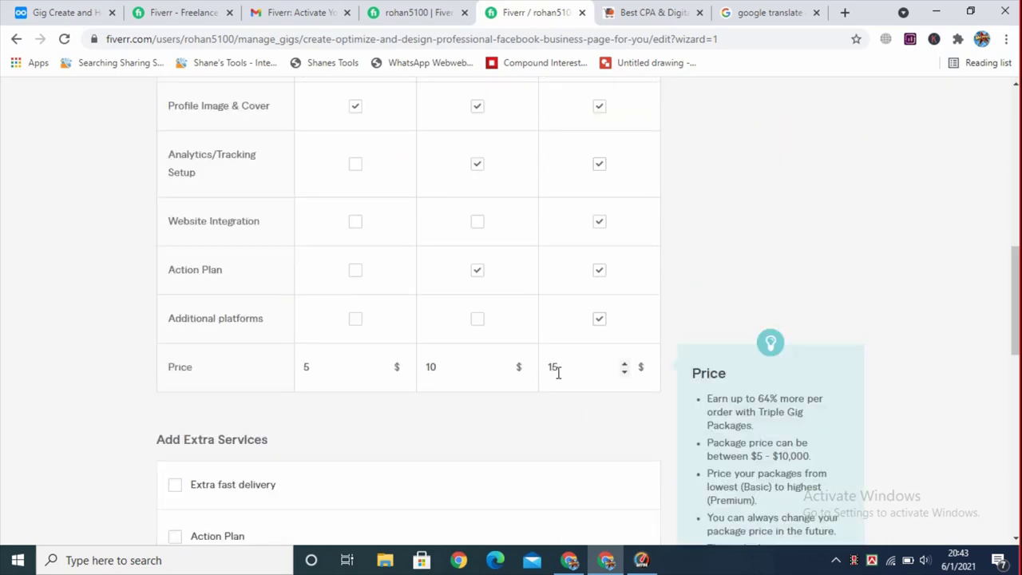
pyautogui.scroll(3, 591, 367)
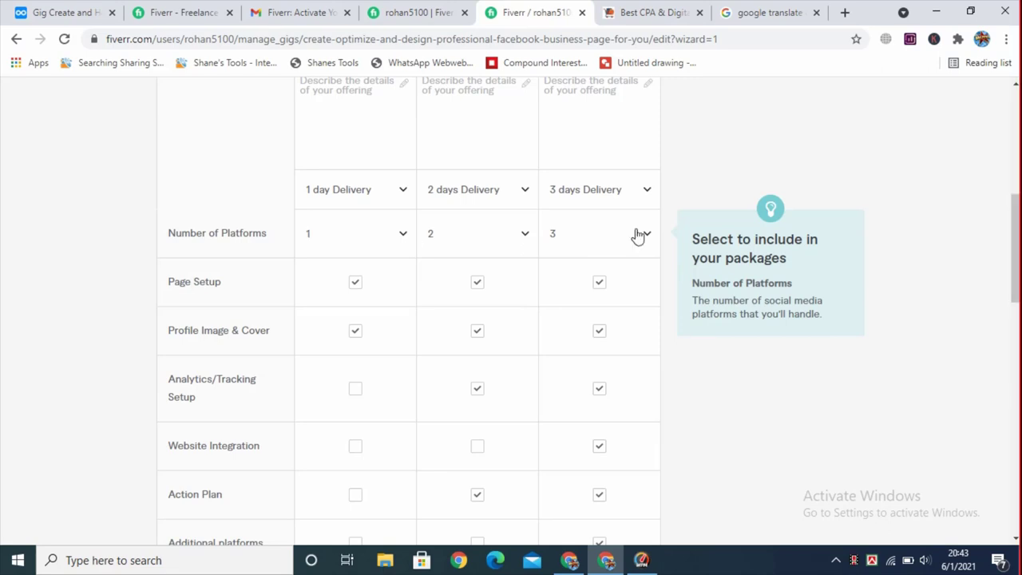
pyautogui.scroll(2, 487, 253)
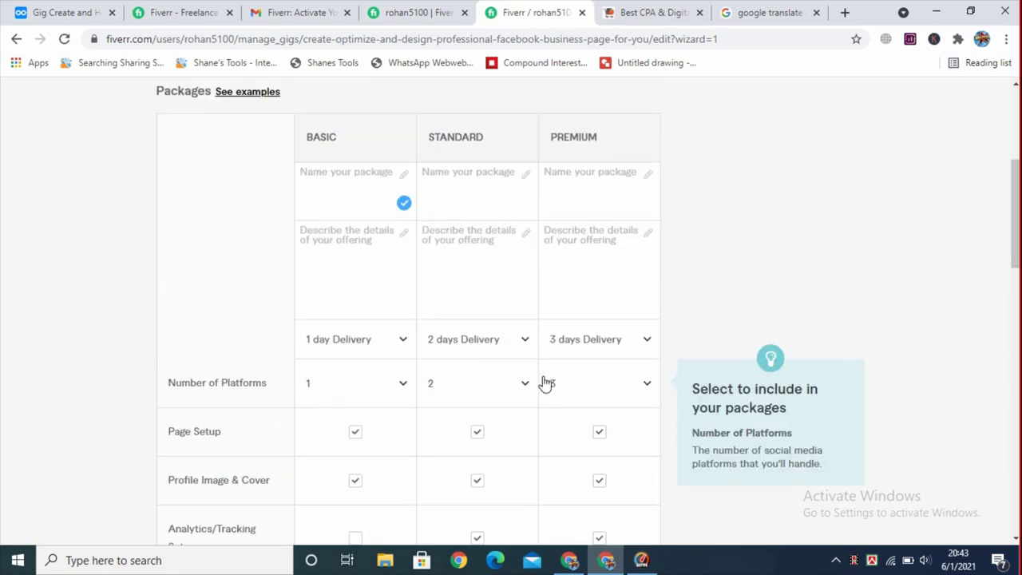
pyautogui.scroll(2, 542, 383)
pyautogui.scroll(-1, 543, 383)
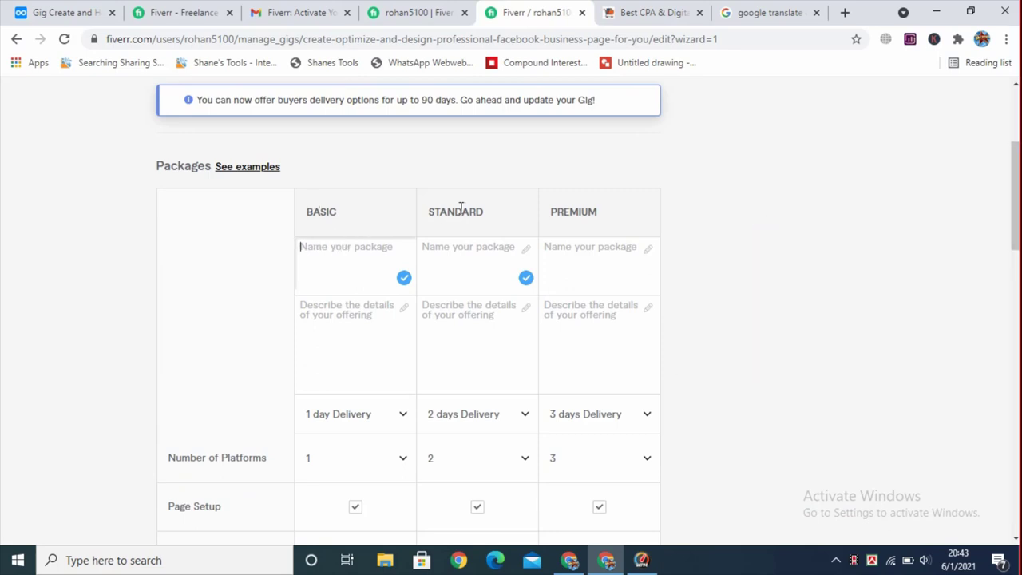
pyautogui.moveTo(324, 240)
pyautogui.click(369, 246)
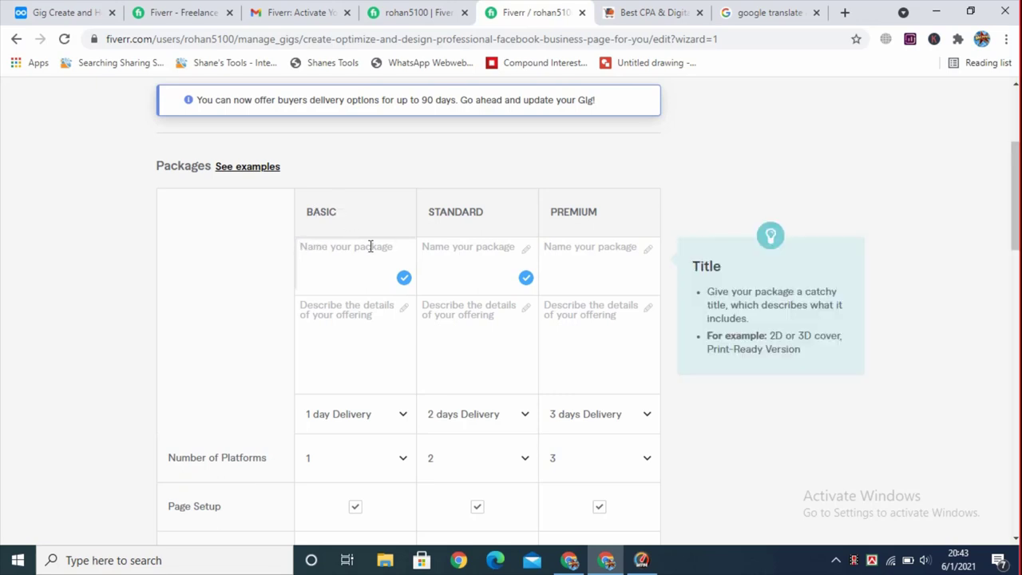
pyautogui.write('Silver')
pyautogui.click(460, 247)
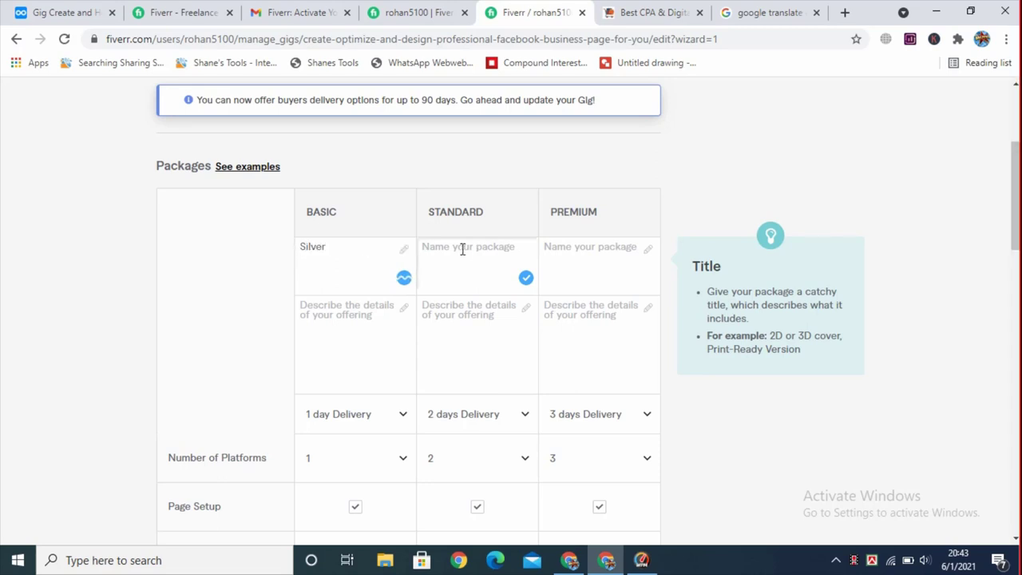
pyautogui.write('Gold')
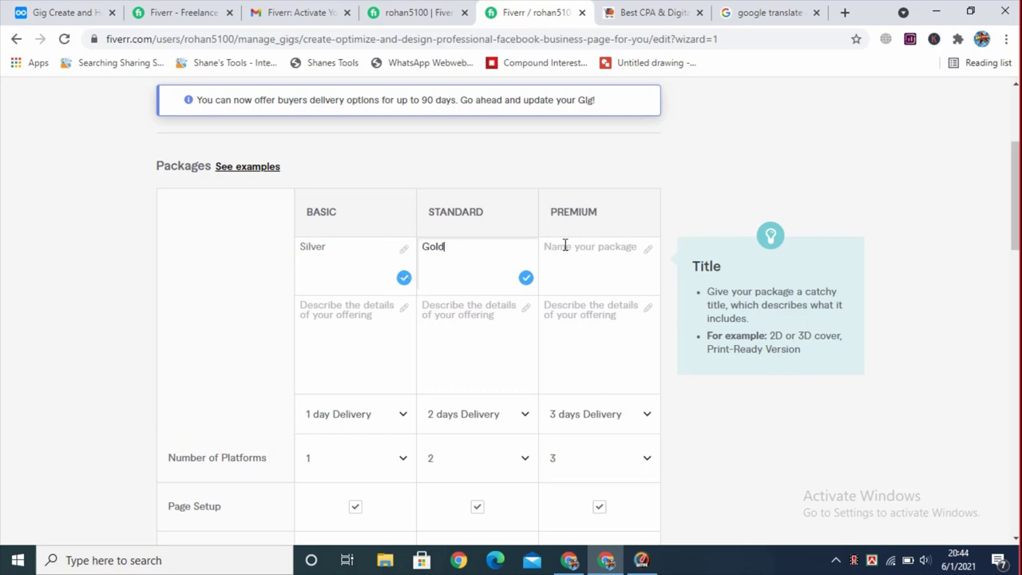
pyautogui.click(565, 245)
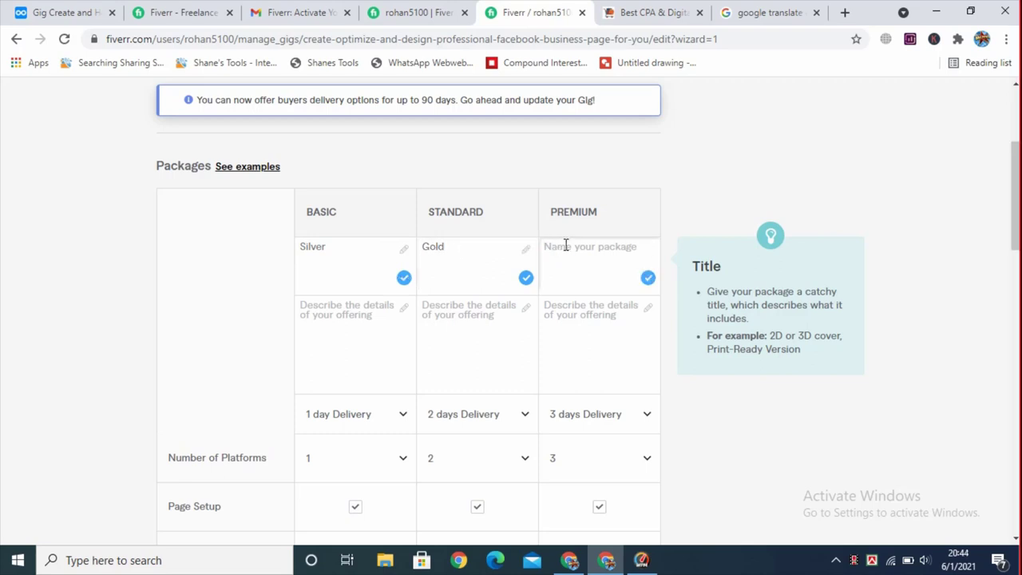
pyautogui.write('Platin')
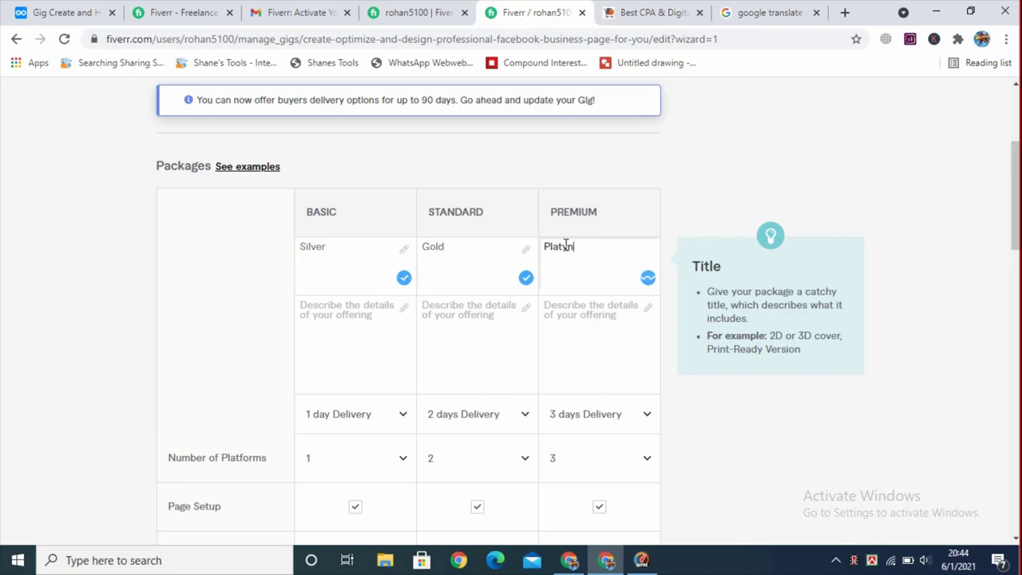
pyautogui.write('um')
pyautogui.click(340, 258)
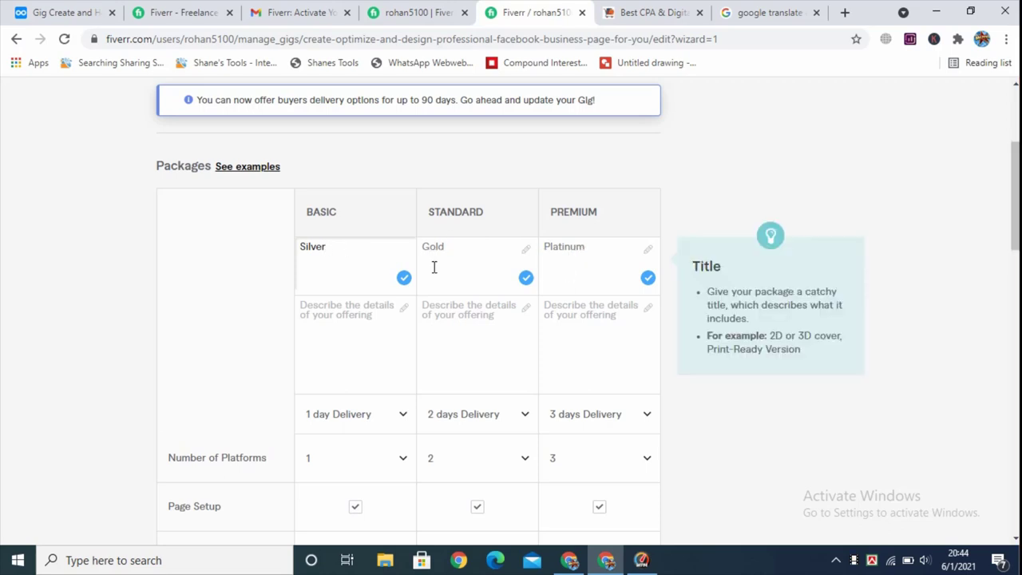
# Step: Examine the description fields of the Basic, Standard and Premium packages and the guidance on what to write in them
pyautogui.scroll(-1, 427, 266)
pyautogui.click(328, 230)
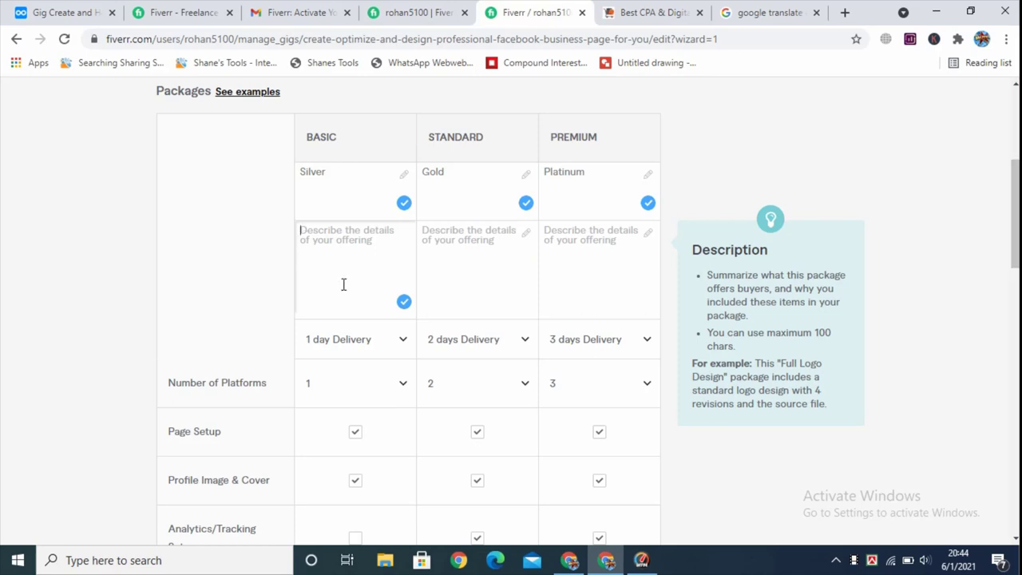
pyautogui.scroll(3, 343, 284)
pyautogui.scroll(-3, 399, 269)
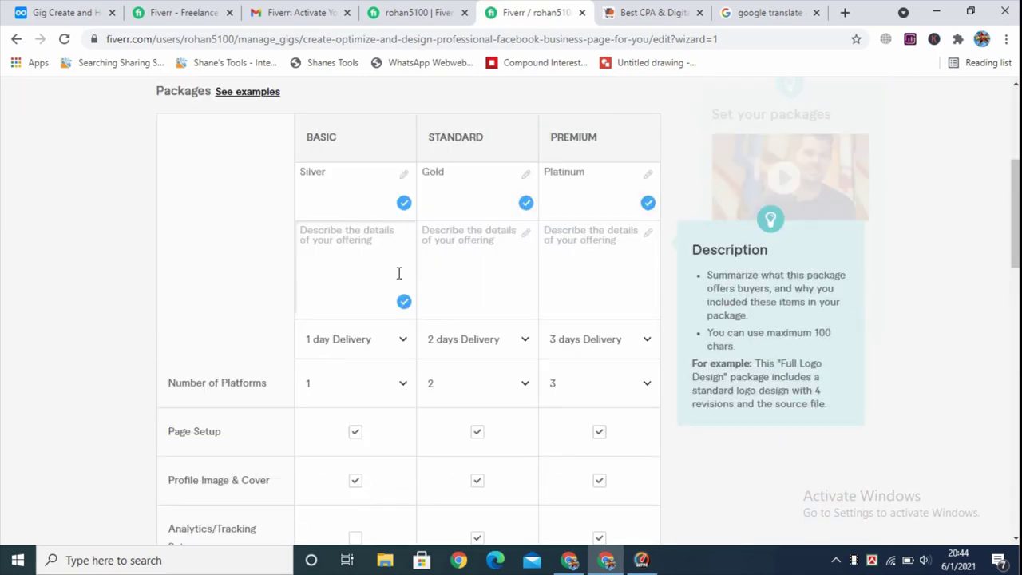
pyautogui.scroll(1, 313, 297)
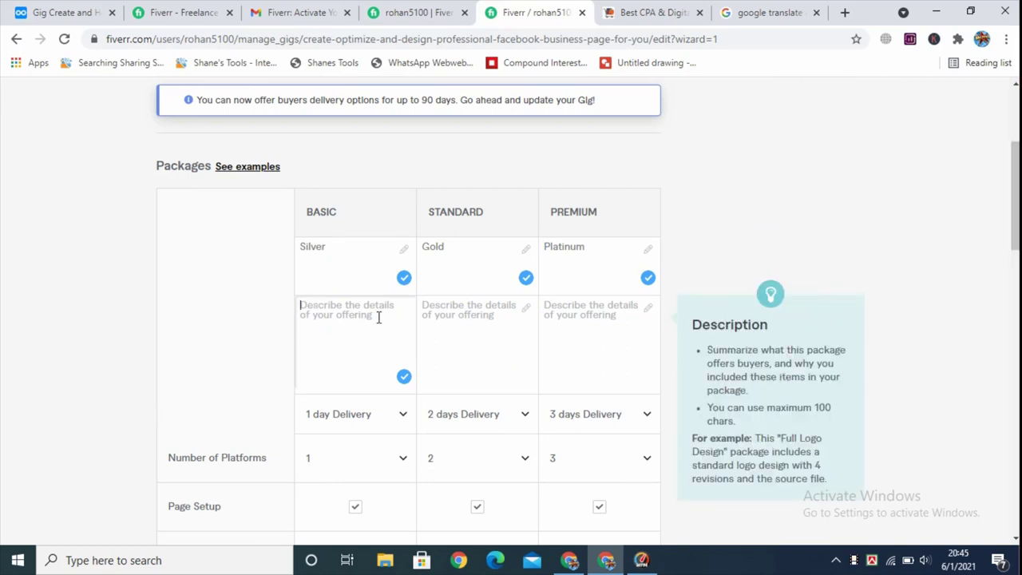
pyautogui.click(470, 320)
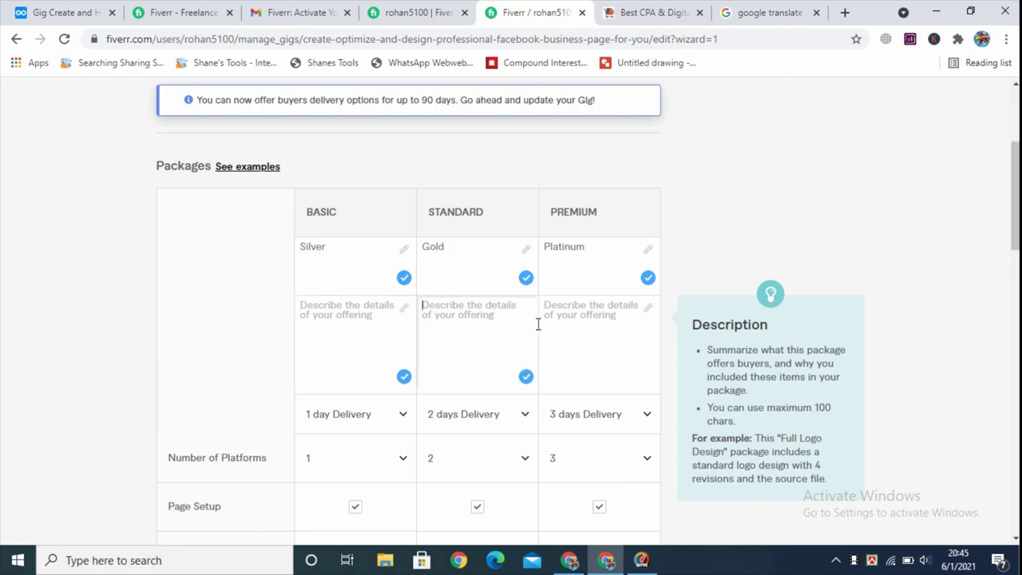
pyautogui.click(586, 312)
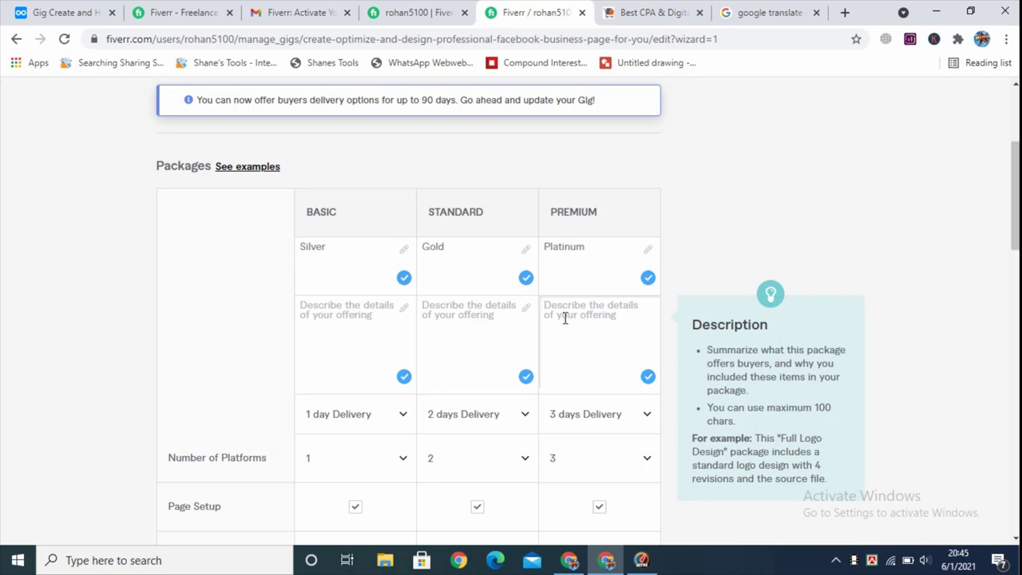
pyautogui.click(345, 316)
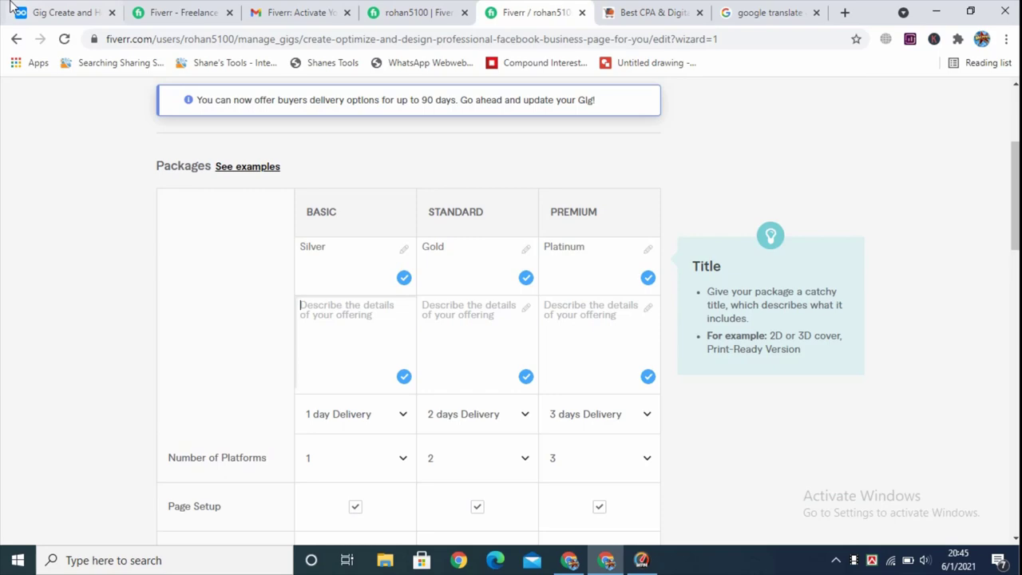
# Step: Copy the Basic description from the "Gig Create and How to Rank Gig" notes in Dynalist into the Basic package's description on Fiverr
pyautogui.click(56, 12)
pyautogui.click(415, 247)
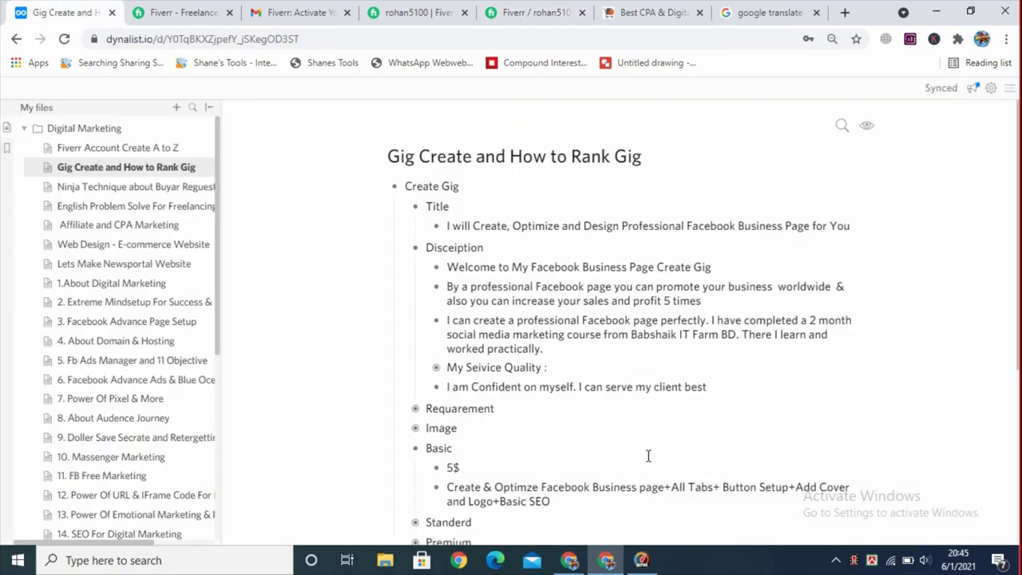
pyautogui.scroll(-3, 606, 423)
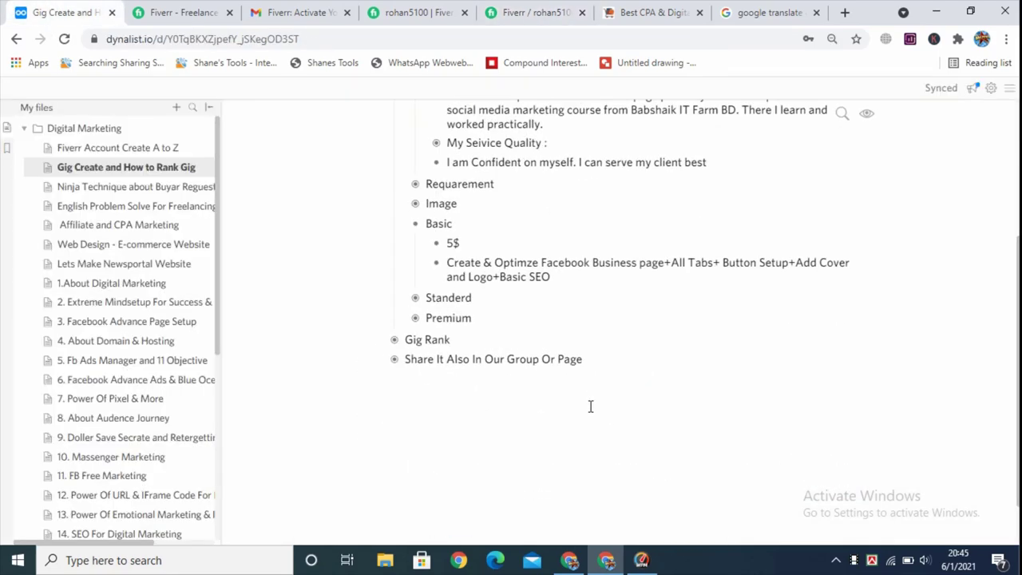
pyautogui.click(448, 262)
pyautogui.moveTo(448, 263); pyautogui.dragTo(559, 279)
pyautogui.hotkey('ctrl', 'c')
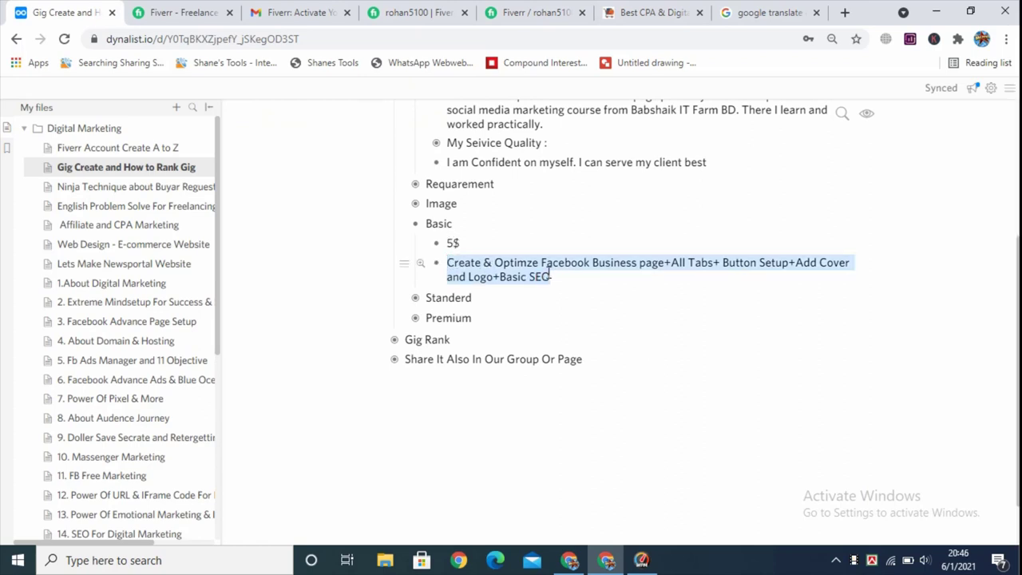
pyautogui.click(481, 21)
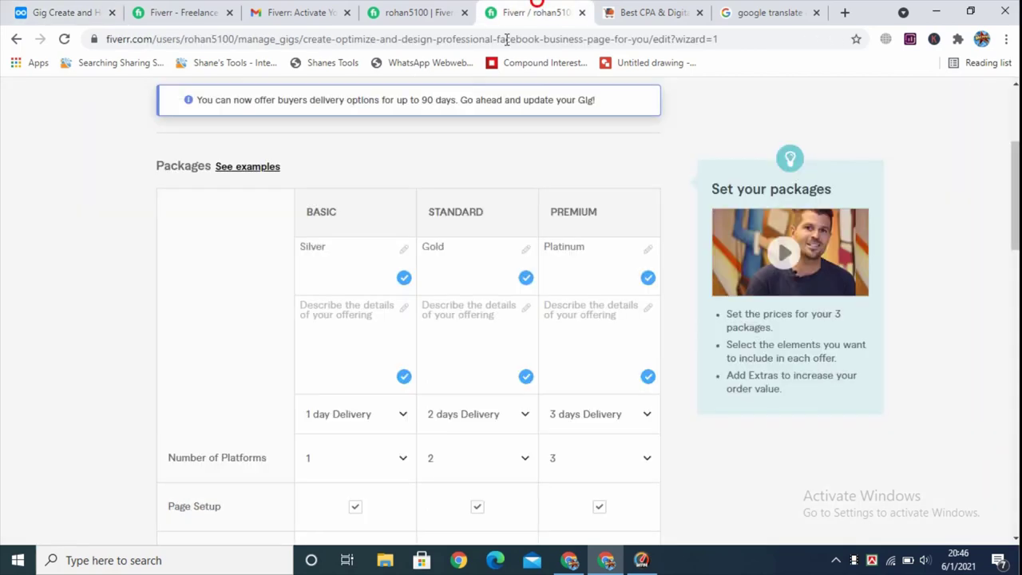
pyautogui.click(341, 311)
pyautogui.hotkey('ctrl', 'v')
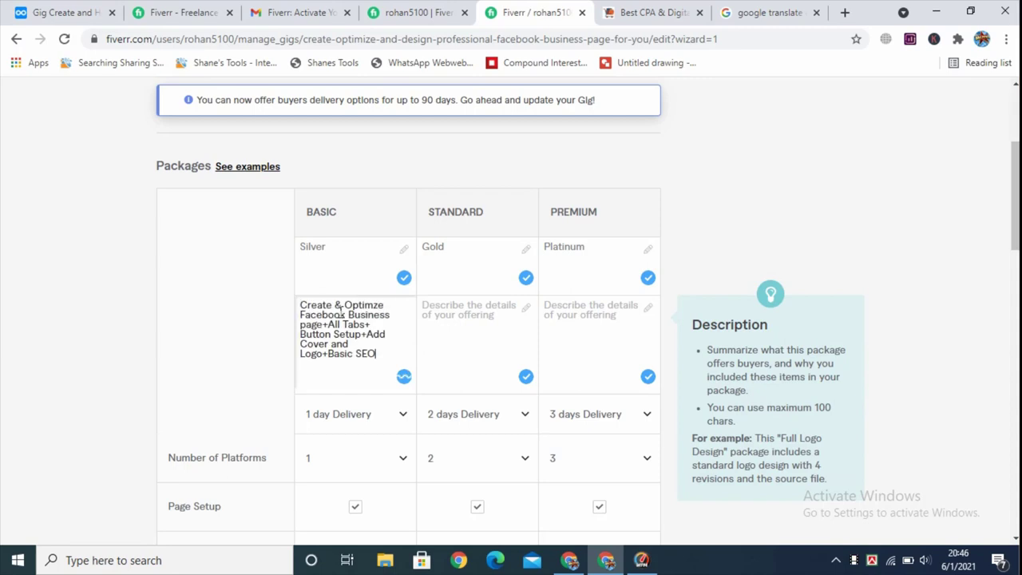
# Step: Copy the Standard and Premium descriptions from the Dynalist notes into the matching package descriptions on Fiverr
pyautogui.click(64, 12)
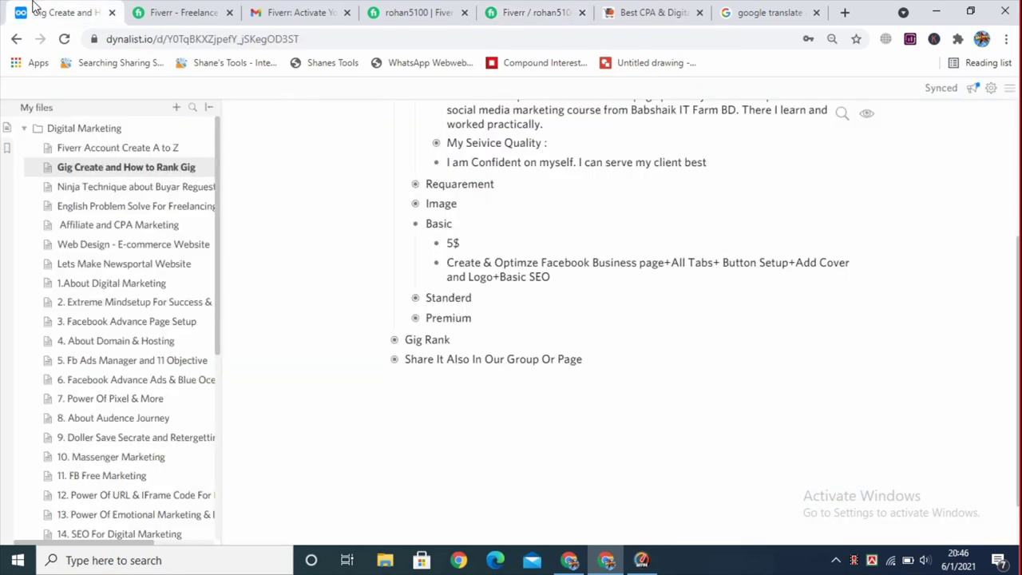
pyautogui.click(415, 298)
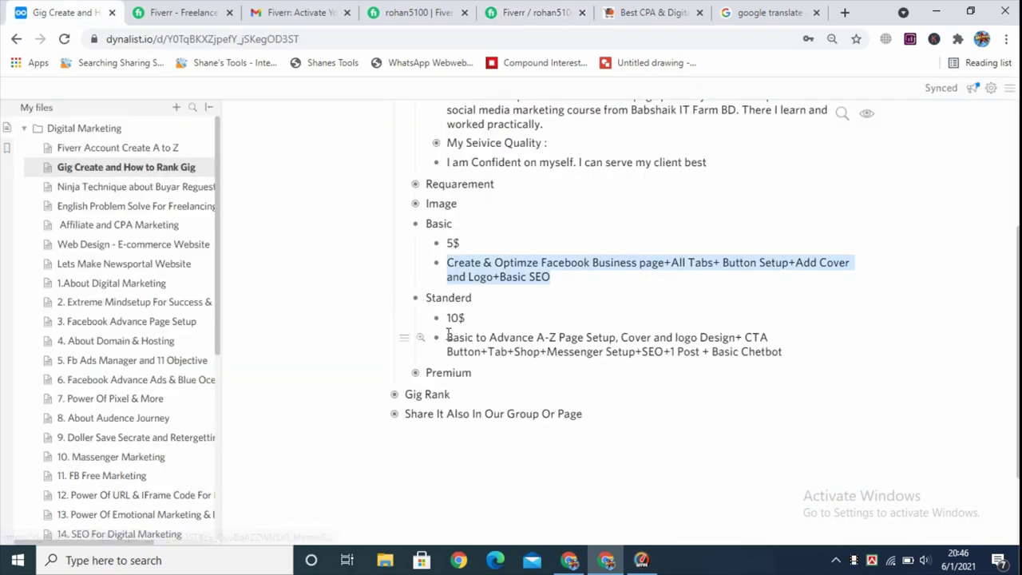
pyautogui.tripleClick(785, 351)
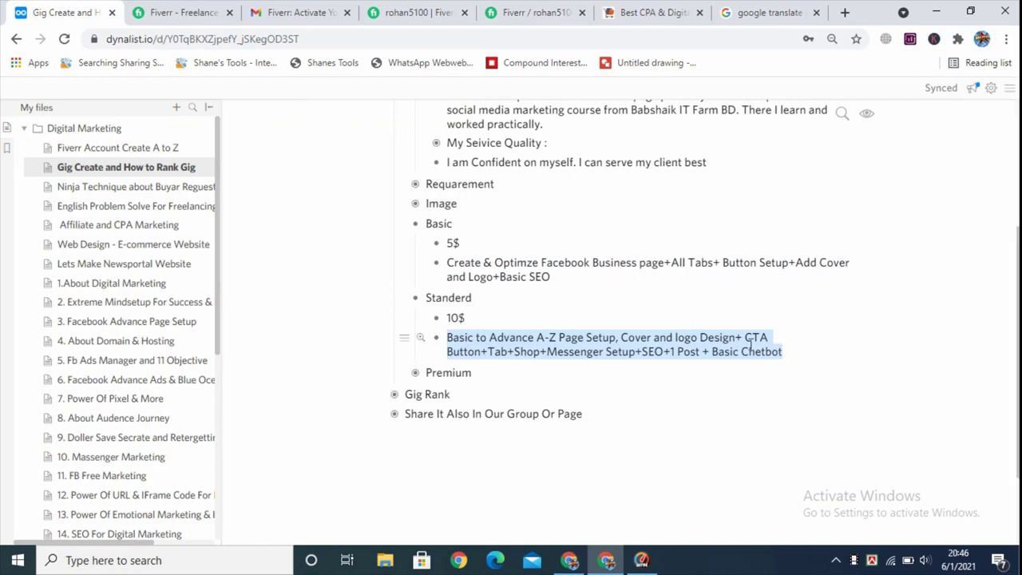
pyautogui.click(415, 373)
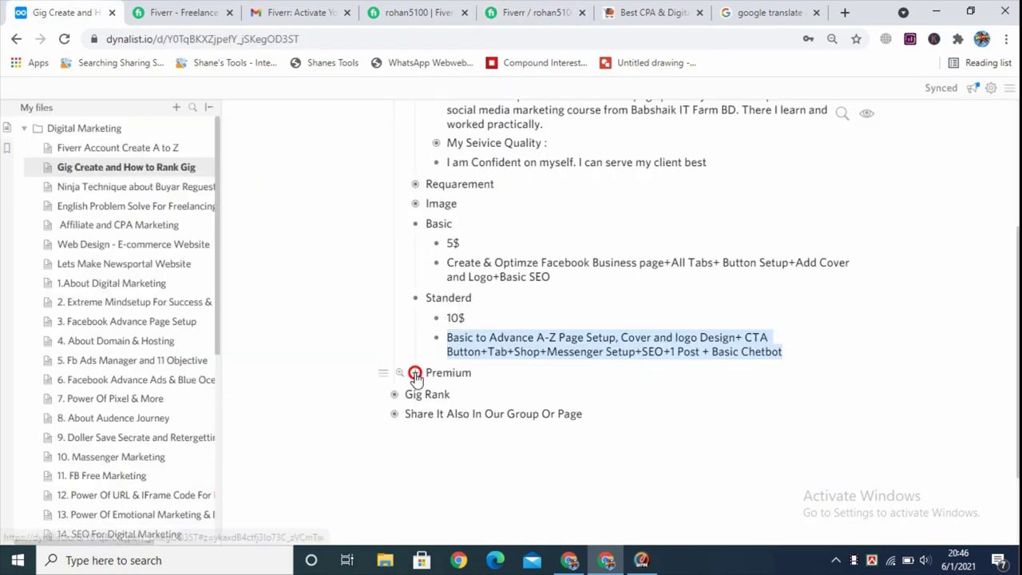
pyautogui.moveTo(450, 411); pyautogui.dragTo(682, 426)
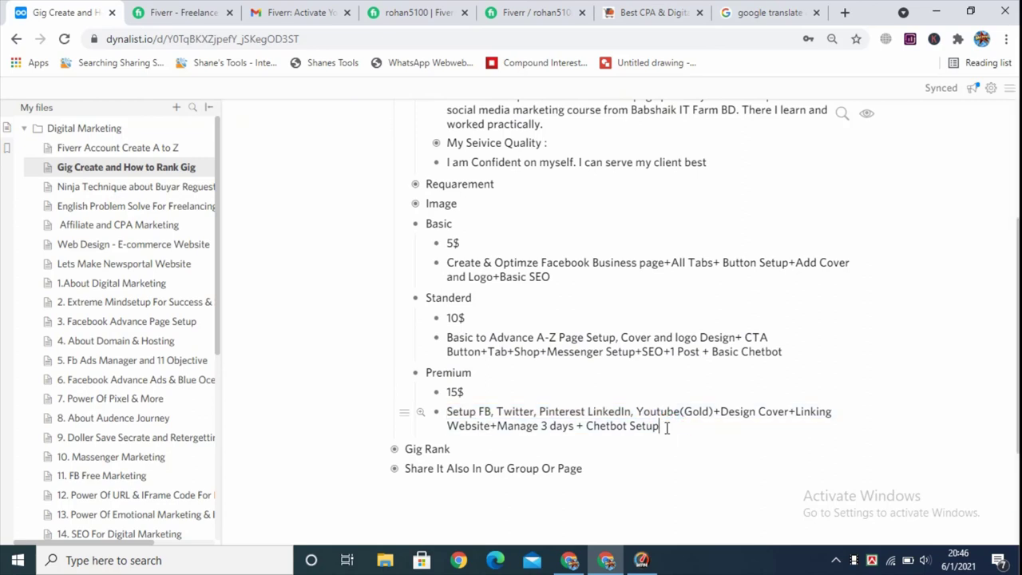
pyautogui.hotkey('ctrl', '5')
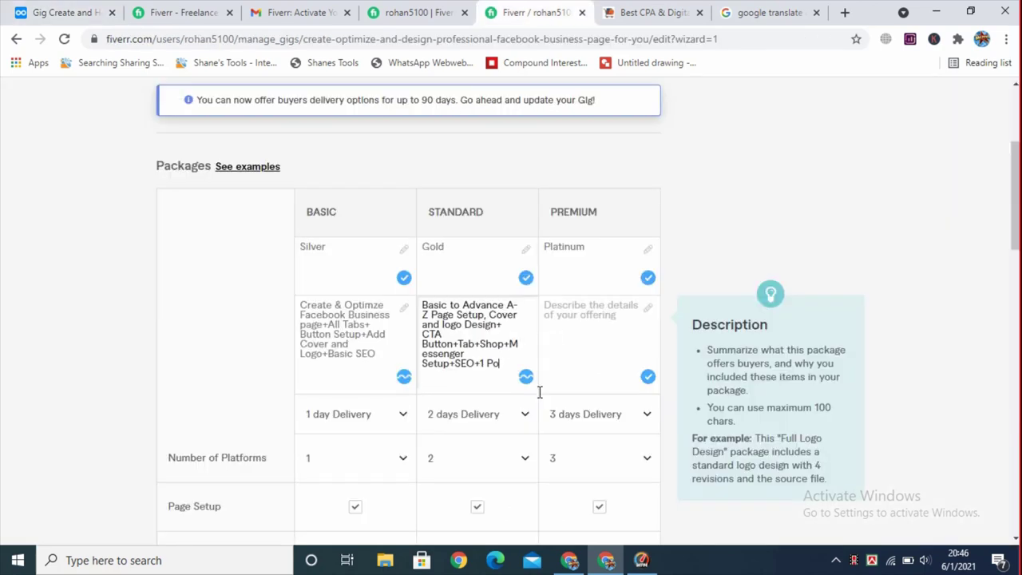
pyautogui.click(573, 313)
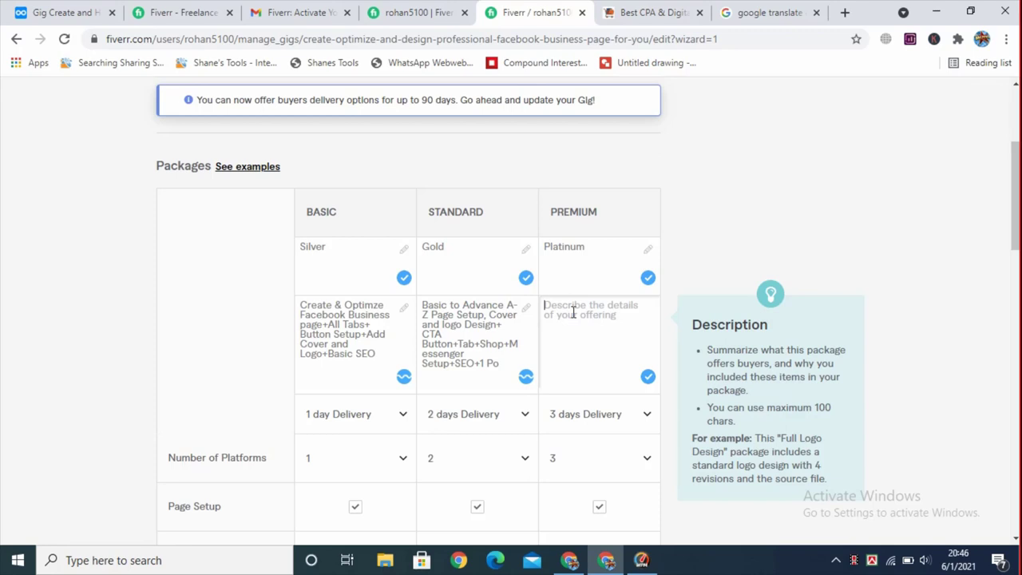
pyautogui.hotkey('ctrl', 'v')
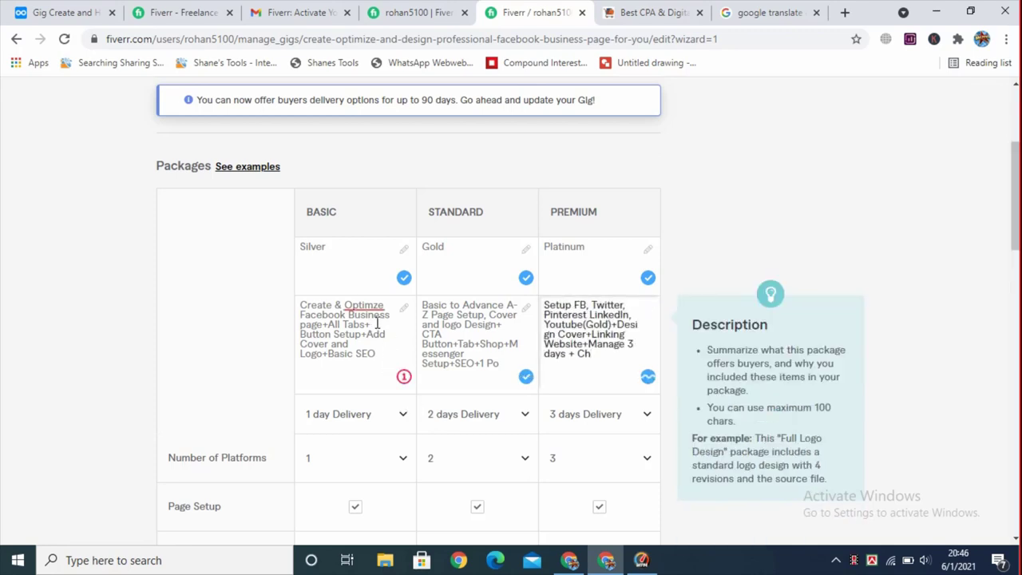
# Step: Correct the flagged words to "Optimize" in the Basic description and "YouTube" in the Premium description
pyautogui.scroll(-1, 382, 335)
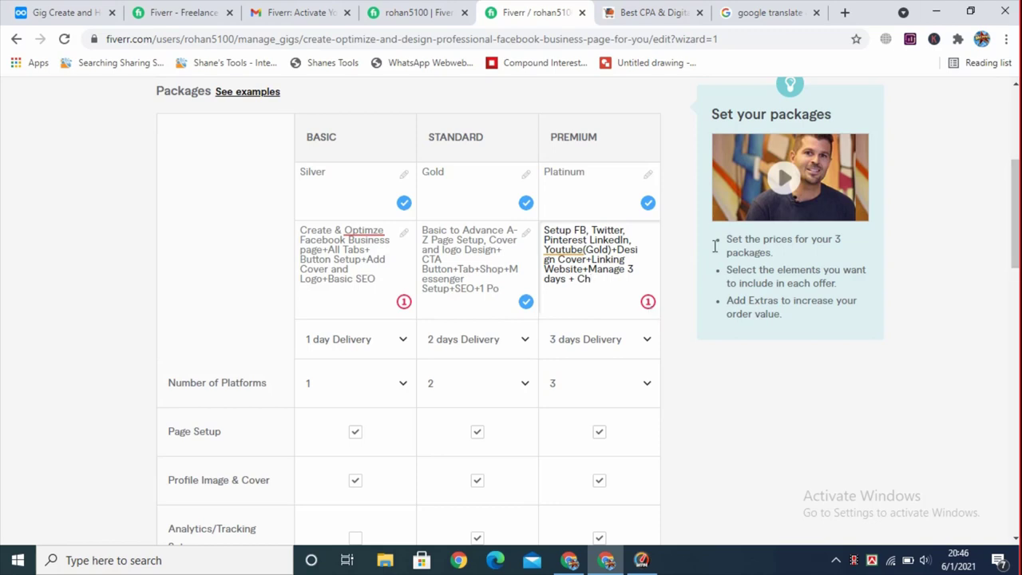
pyautogui.click(547, 297)
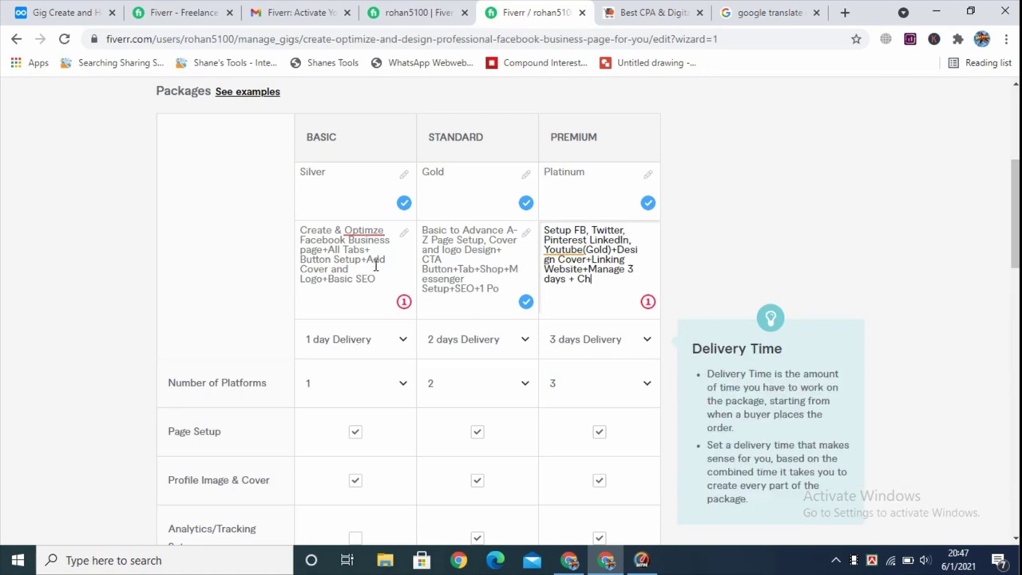
pyautogui.click(370, 231)
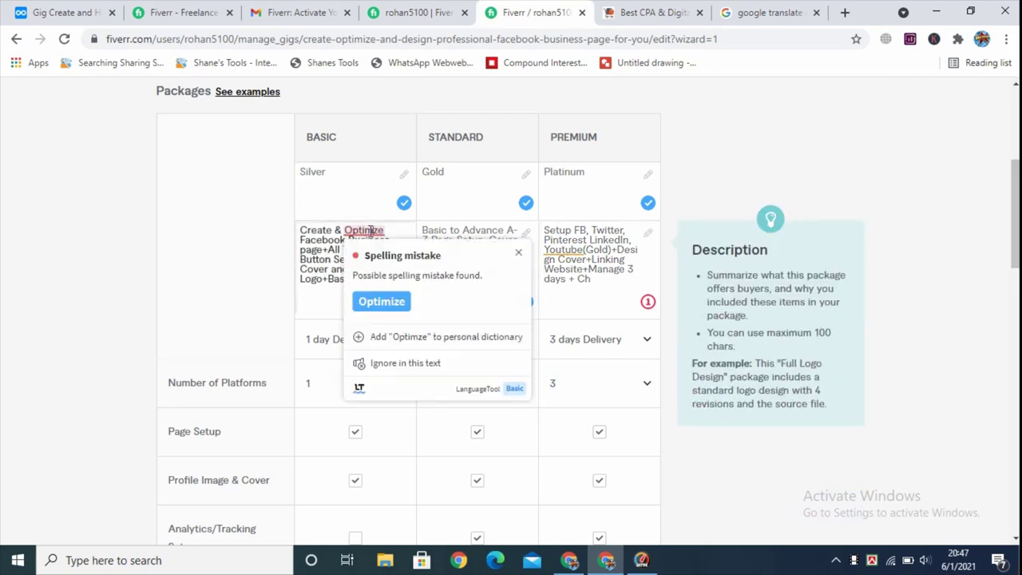
pyautogui.click(382, 303)
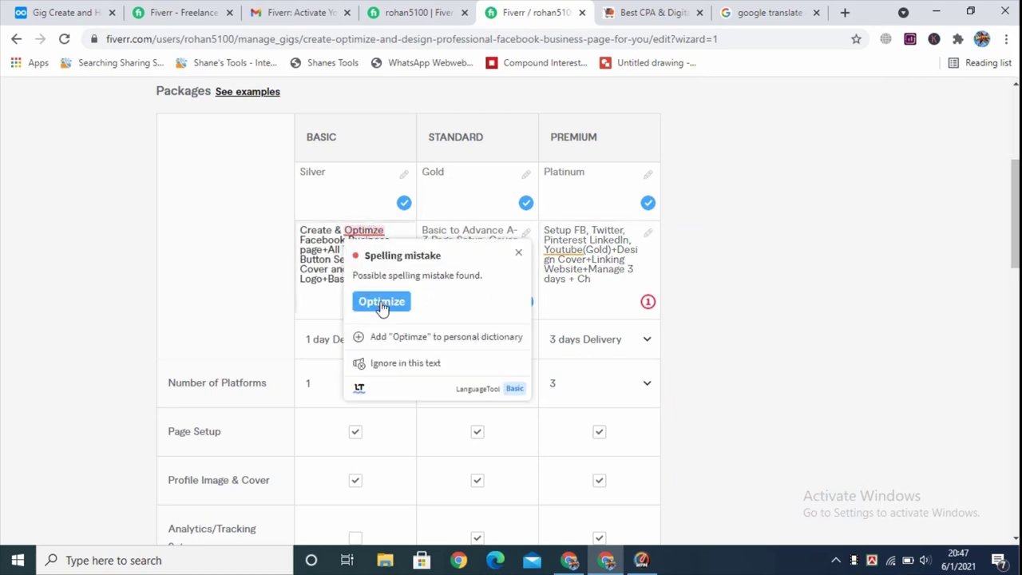
pyautogui.click(572, 249)
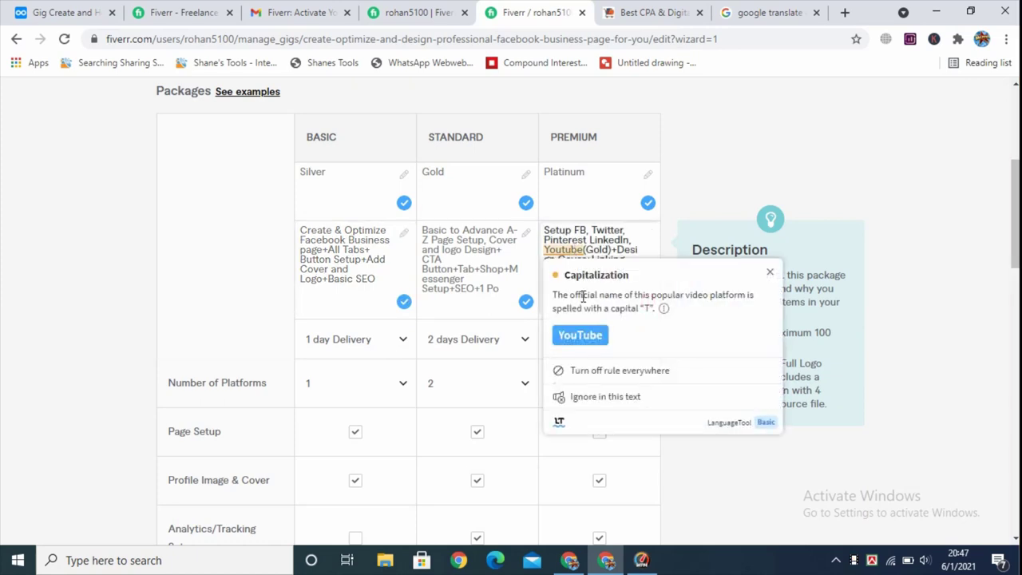
pyautogui.click(571, 342)
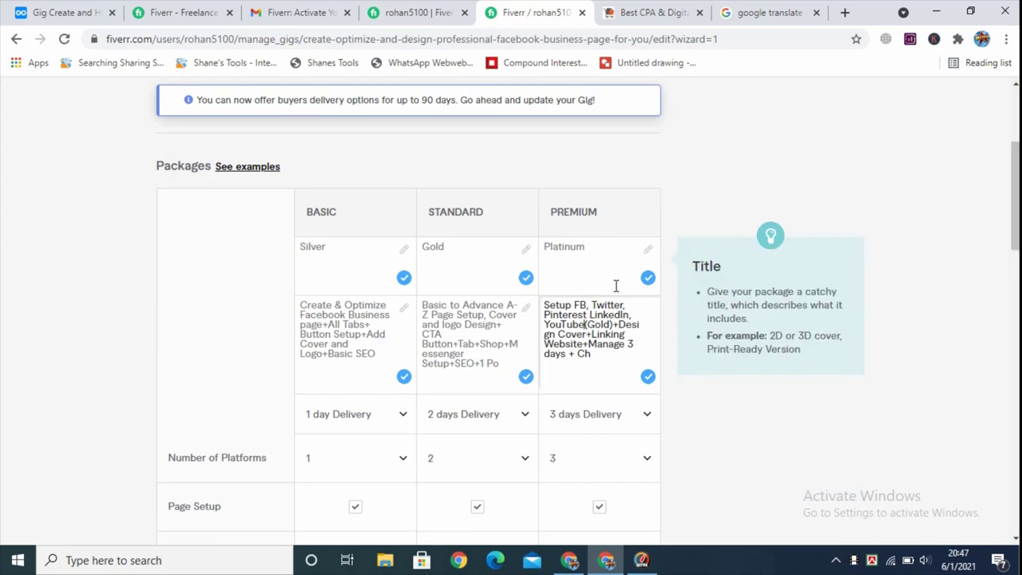
# Step: Examine the titles and descriptions of the Basic, Standard and Premium packages
pyautogui.scroll(-1, 598, 372)
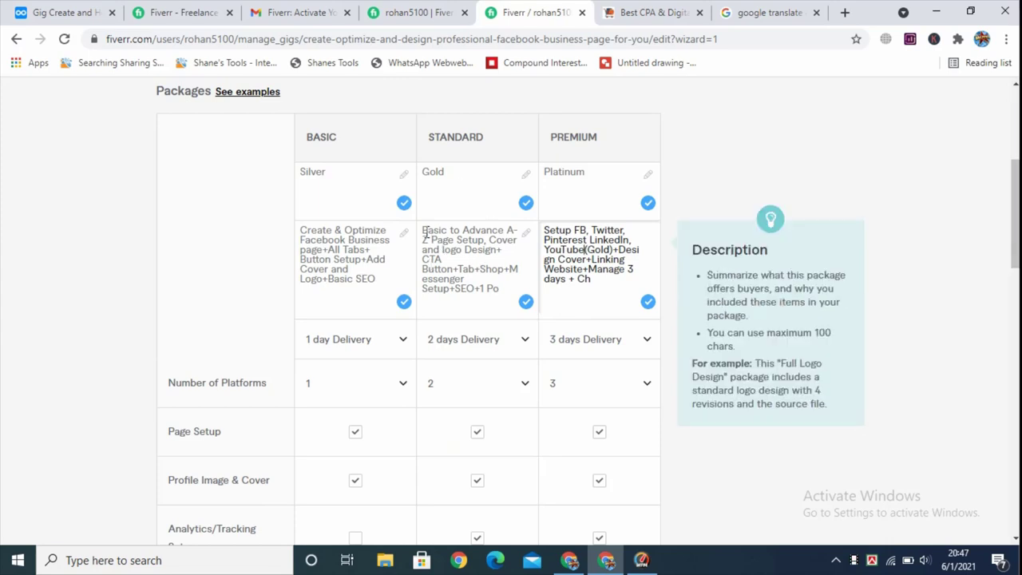
pyautogui.moveTo(423, 231); pyautogui.dragTo(507, 292)
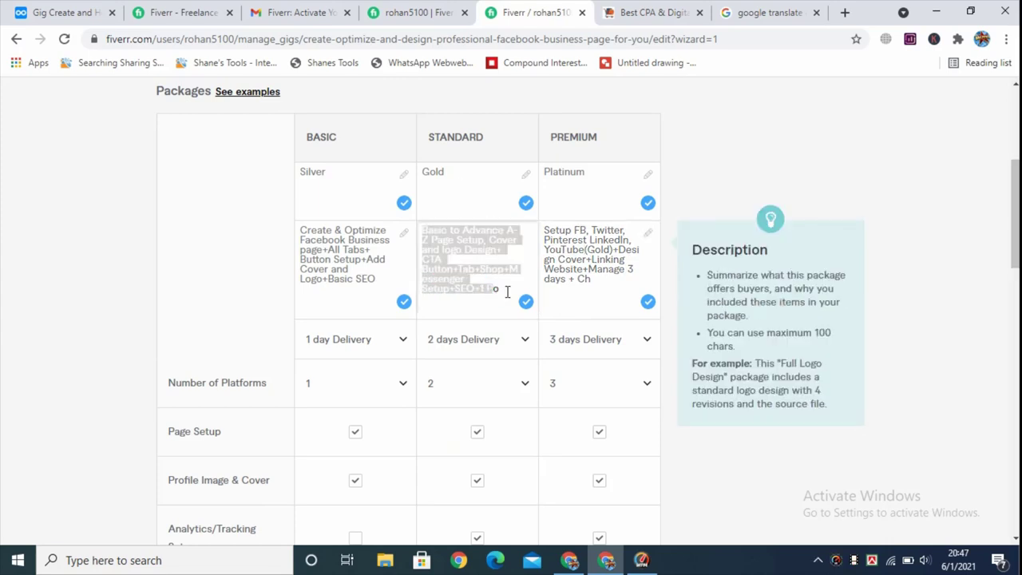
pyautogui.click(455, 289)
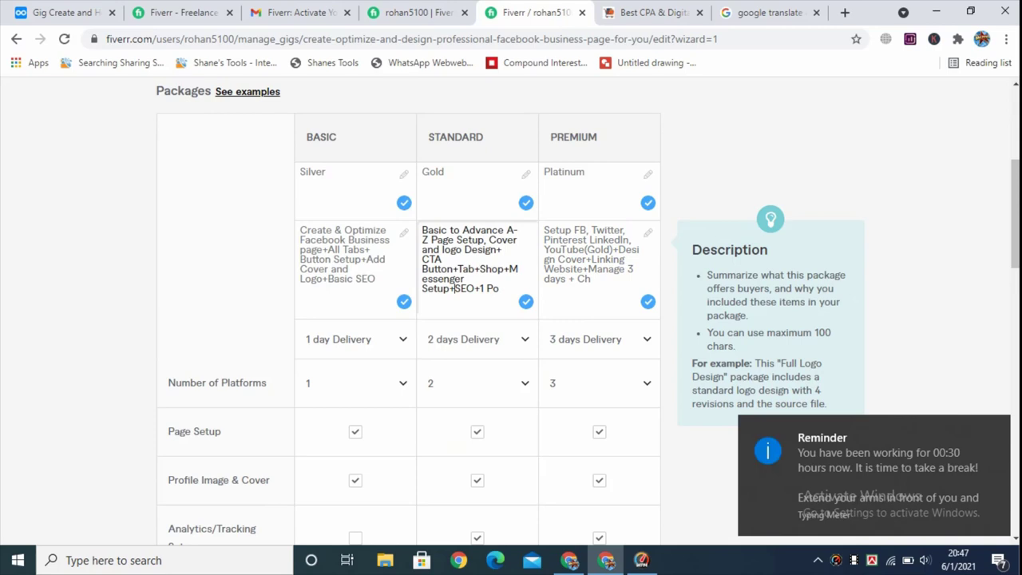
pyautogui.click(997, 429)
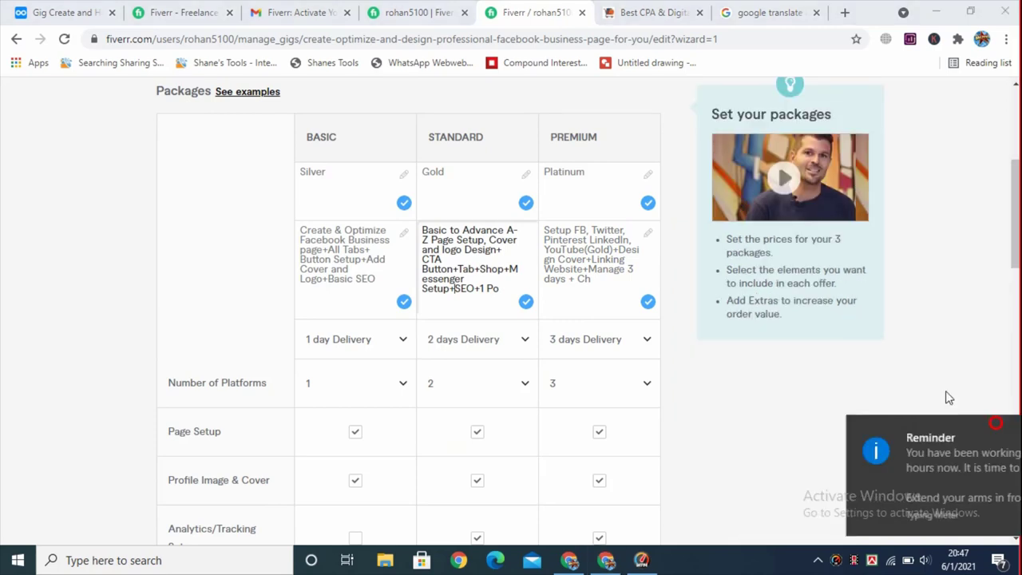
pyautogui.click(630, 252)
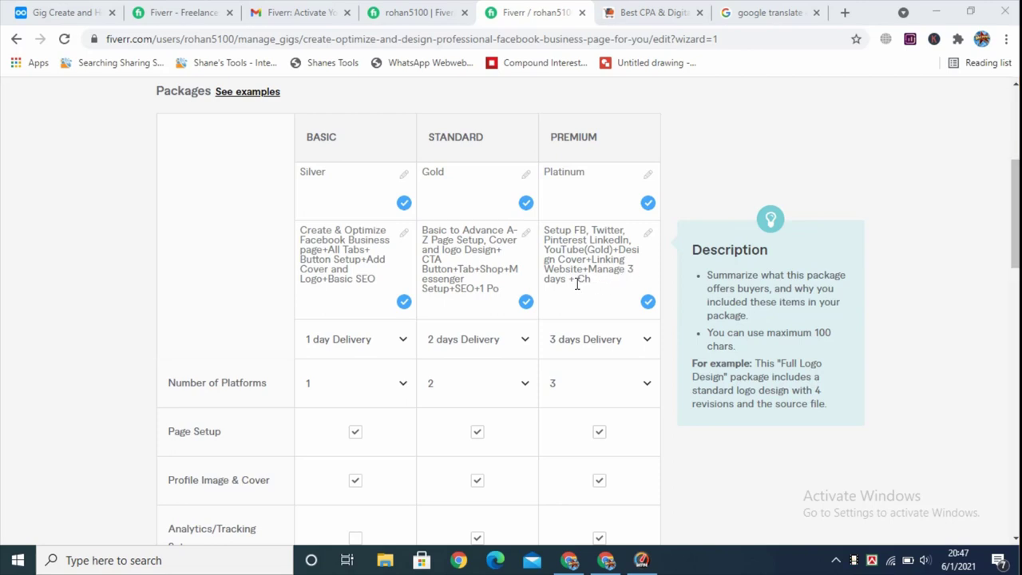
pyautogui.scroll(-1, 597, 283)
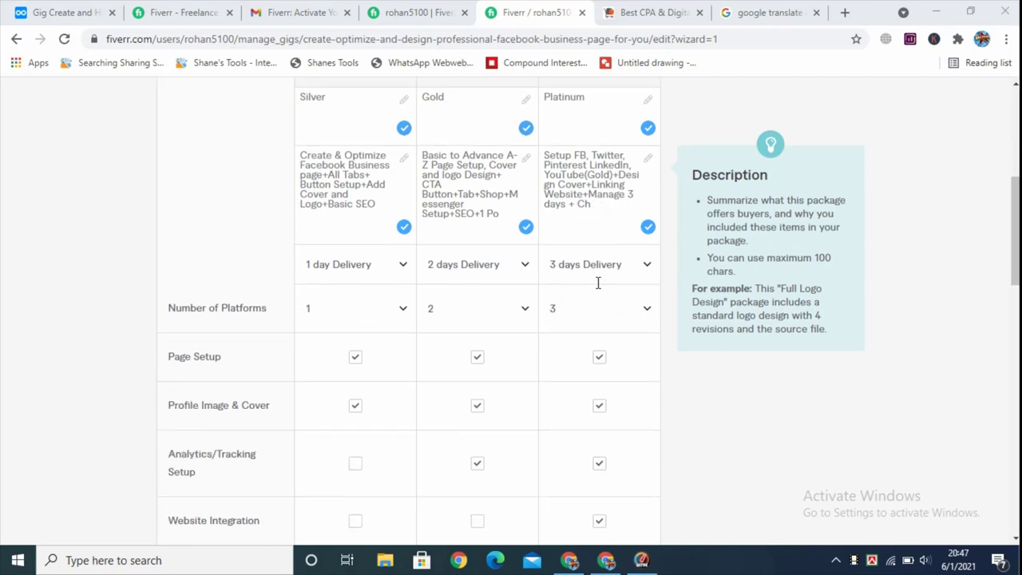
pyautogui.scroll(3, 597, 283)
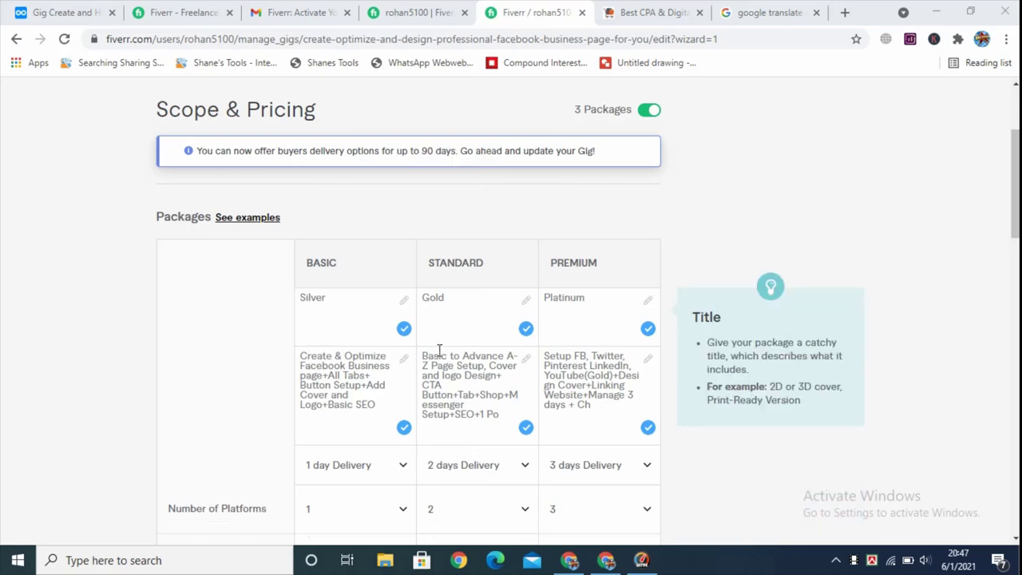
pyautogui.scroll(-2, 439, 350)
pyautogui.scroll(3, 335, 251)
pyautogui.scroll(-3, 329, 308)
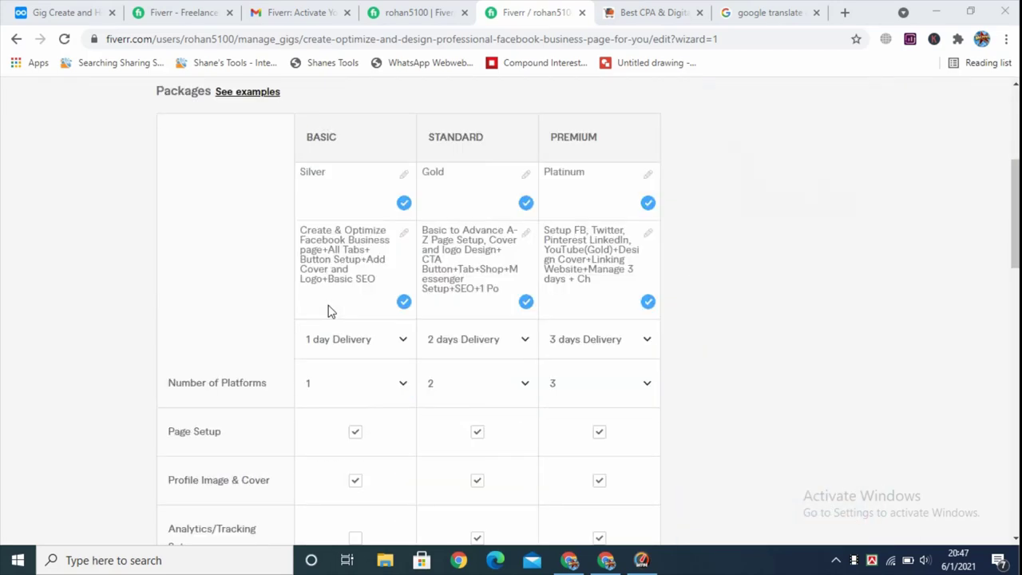
# Step: Check the package prices and extra services, and save the Scope & Pricing section to continue to Description & FAQ
pyautogui.scroll(-6, 329, 311)
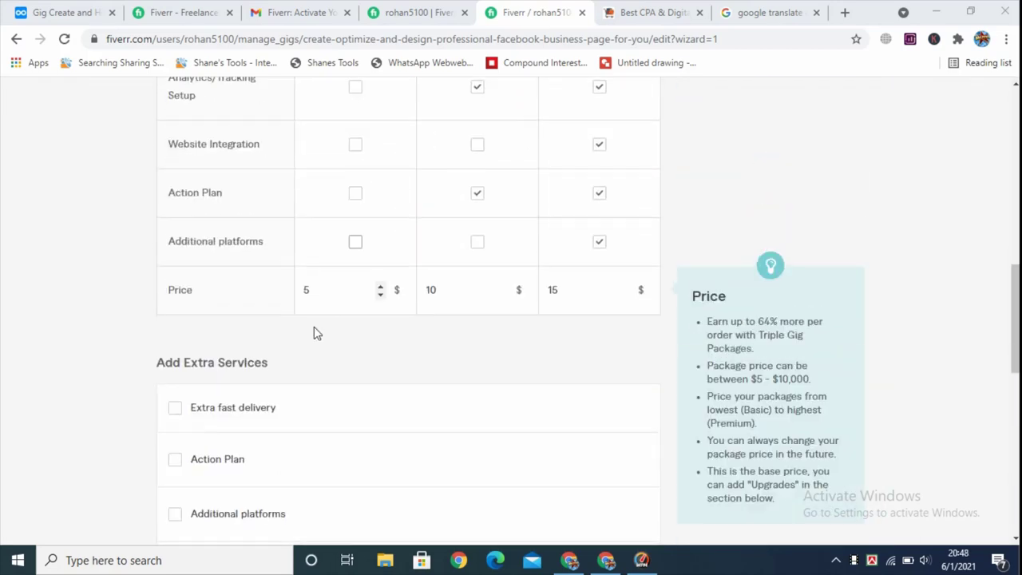
pyautogui.scroll(-2, 307, 335)
pyautogui.scroll(-2, 291, 328)
pyautogui.scroll(1, 264, 279)
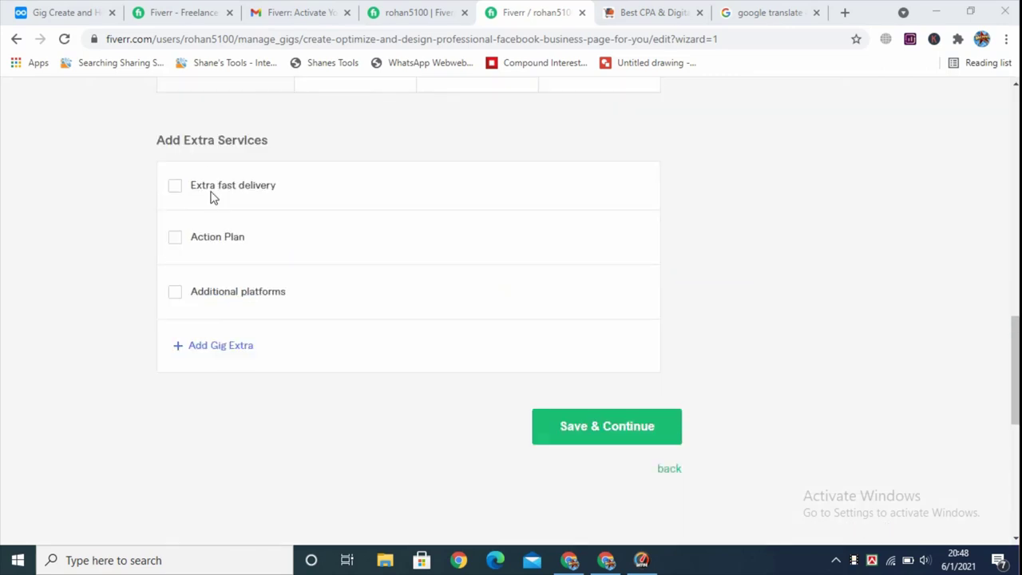
pyautogui.moveTo(189, 185)
pyautogui.click(622, 430)
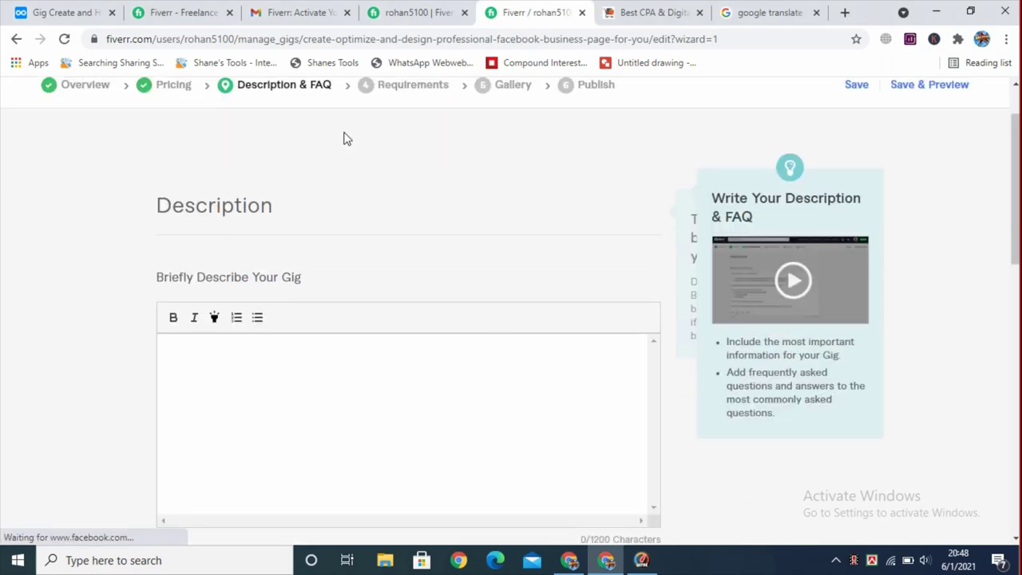
# Step: Examine the gig description field, its writing guidance and the Frequently Asked Questions section
pyautogui.scroll(-5, 331, 178)
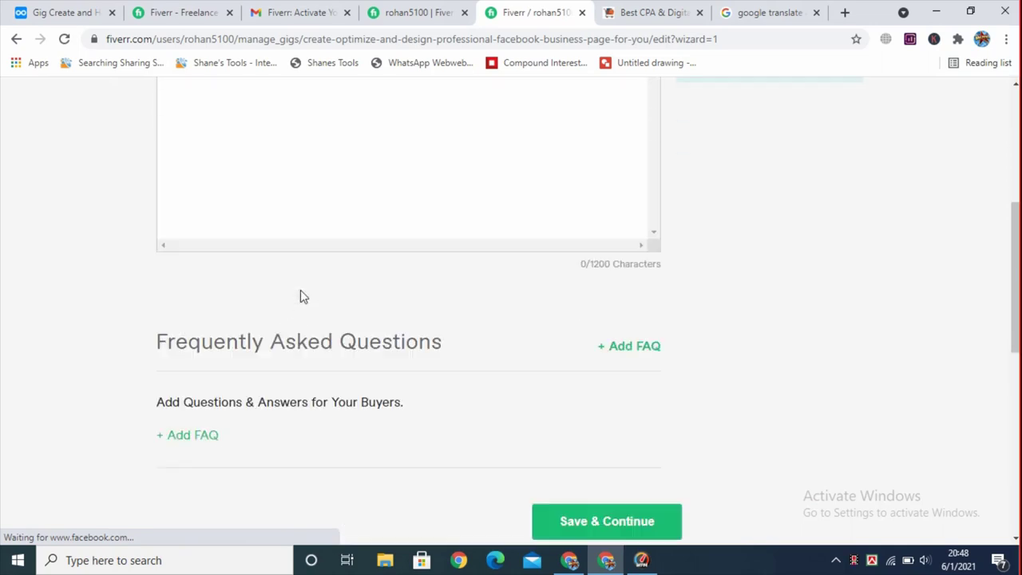
pyautogui.scroll(2, 304, 303)
pyautogui.click(202, 222)
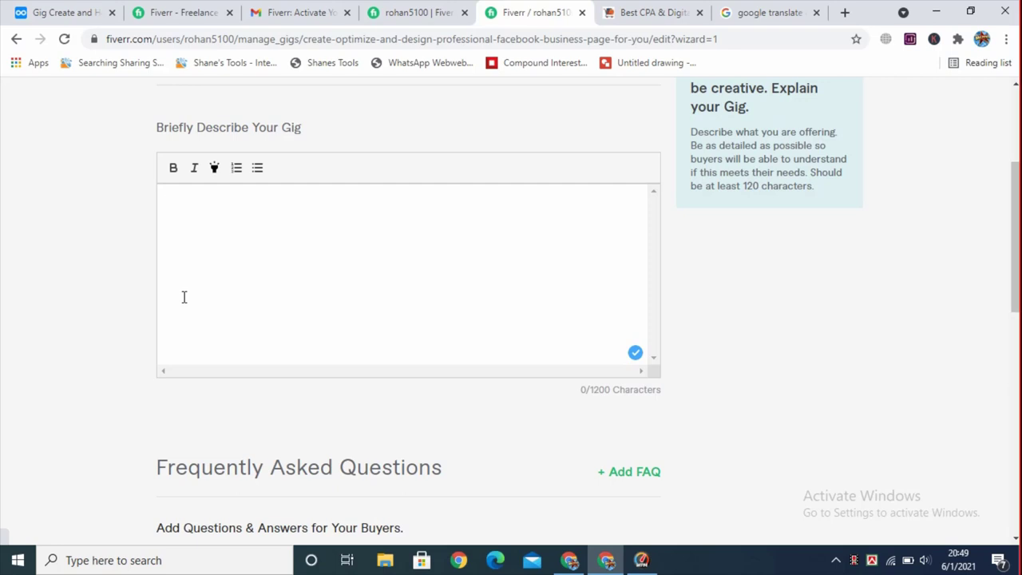
pyautogui.scroll(3, 172, 303)
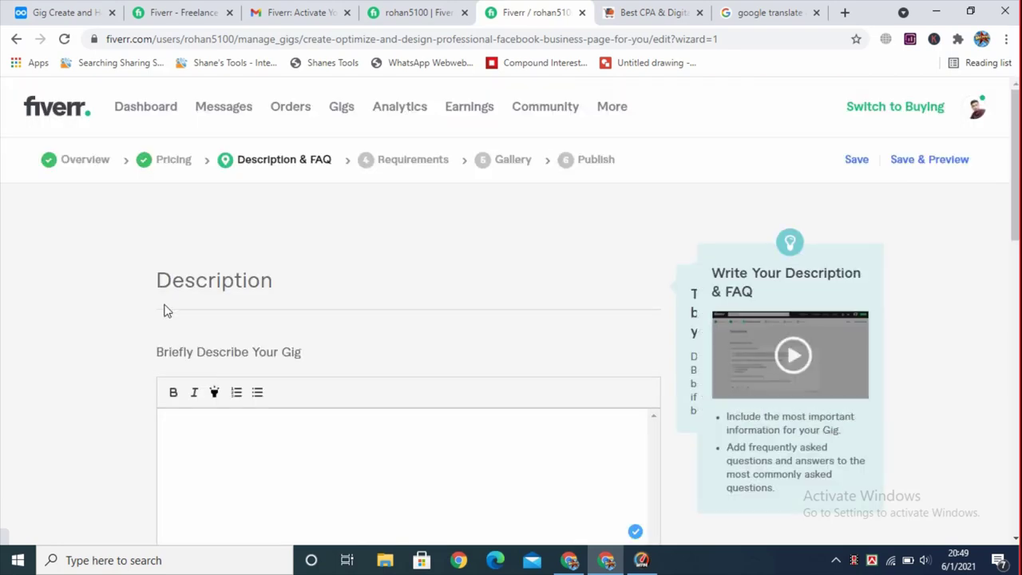
pyautogui.scroll(-1, 263, 327)
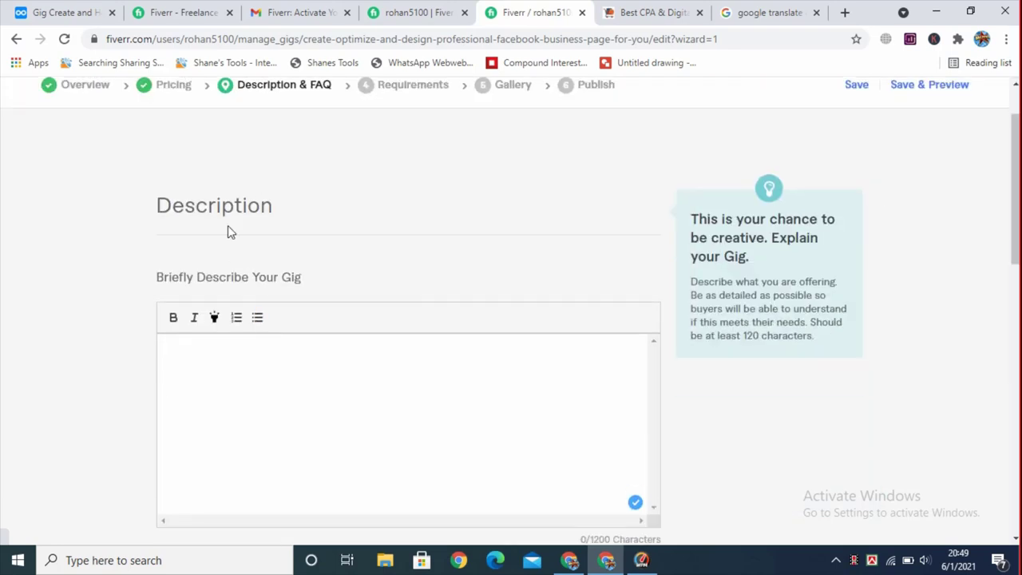
pyautogui.scroll(-2, 240, 211)
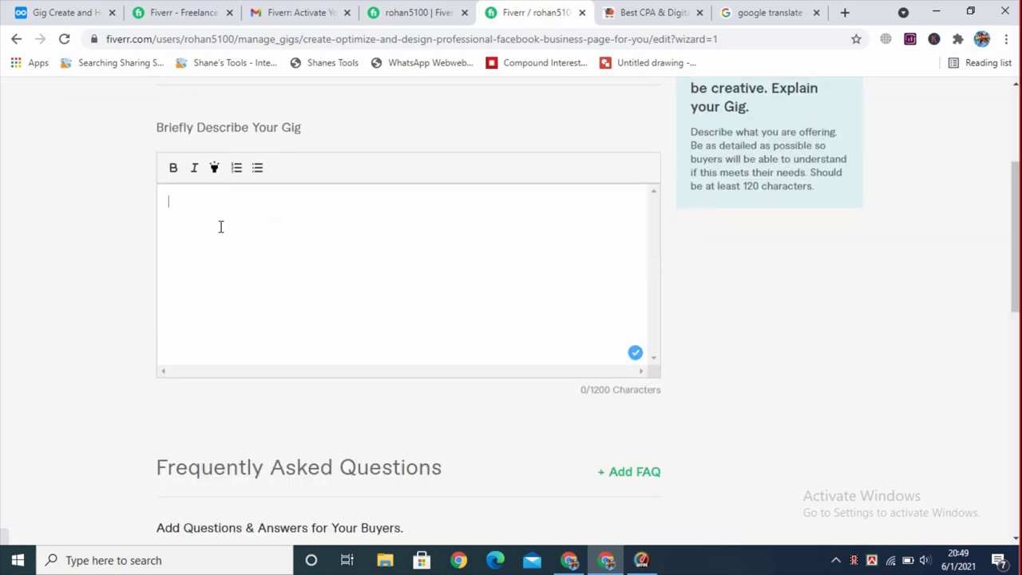
# Step: Begin the gig description with a row of > and < characters, inserting "Welcome to My Facebook Business Page Create Gig" from the Dynalist notes between them
pyautogui.click(221, 227)
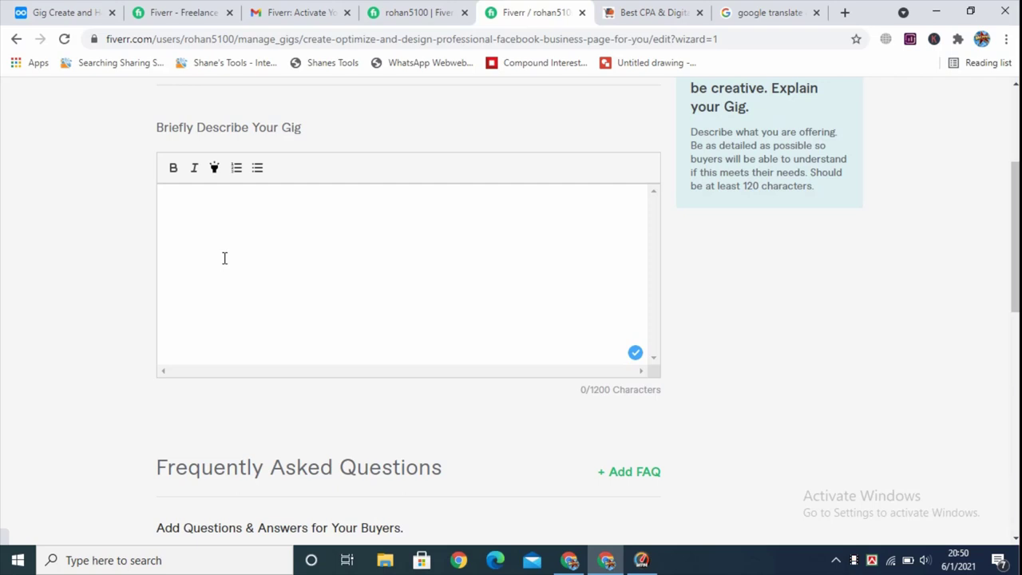
pyautogui.write('>>>>>>>>>>>>>>>>>>>>>><<<<<<<<<<<<<<<<<<<<<<<<<')
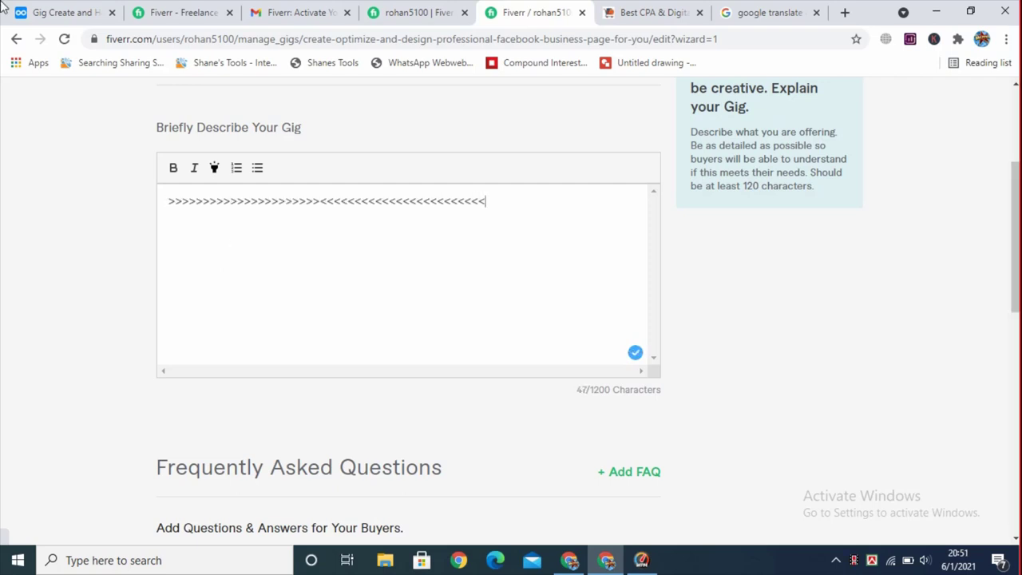
pyautogui.hotkey('ctrl', '1')
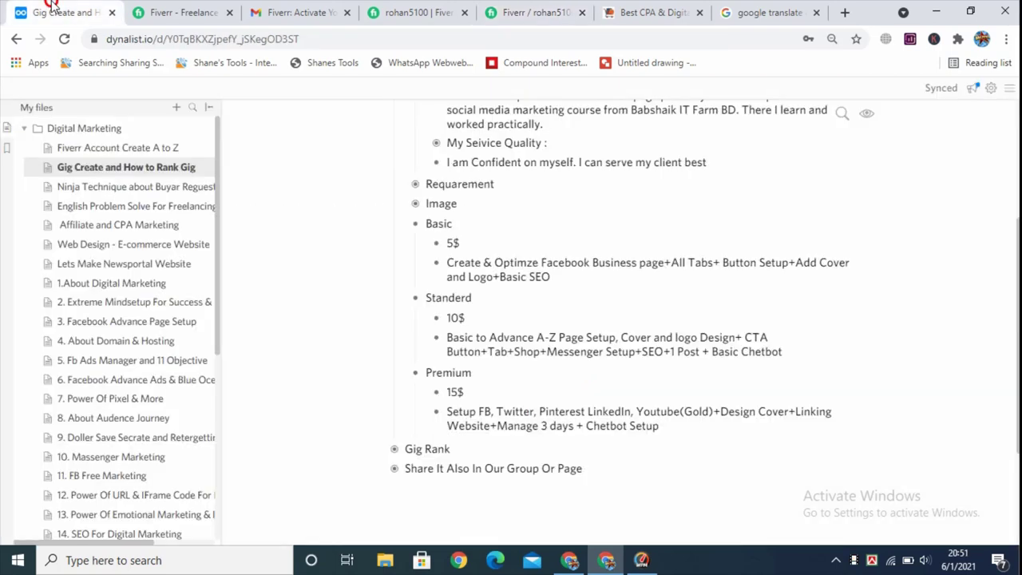
pyautogui.scroll(-2, 452, 337)
pyautogui.scroll(4, 455, 347)
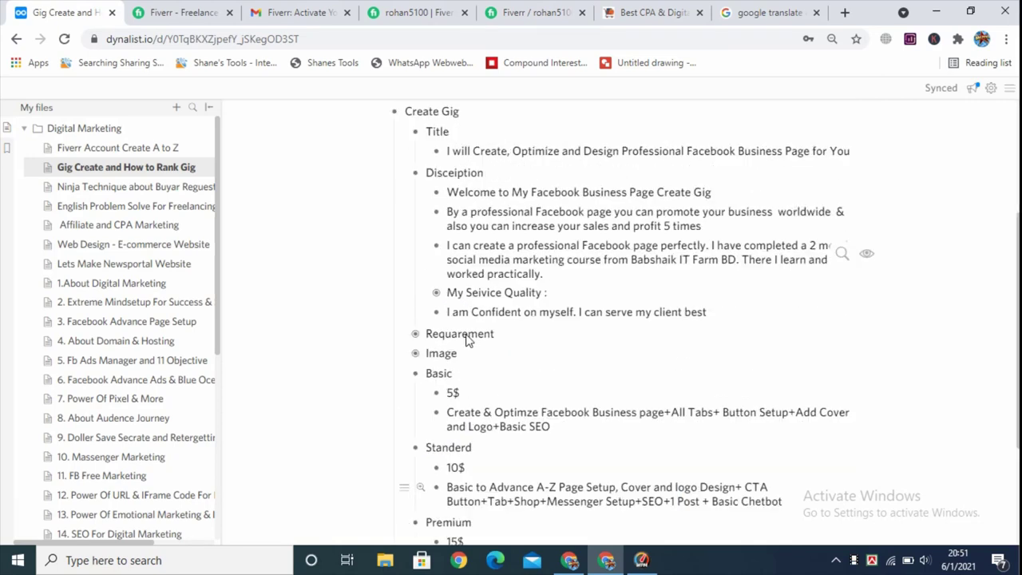
pyautogui.moveTo(449, 191); pyautogui.dragTo(714, 191)
pyautogui.hotkey('ctrl', 'c')
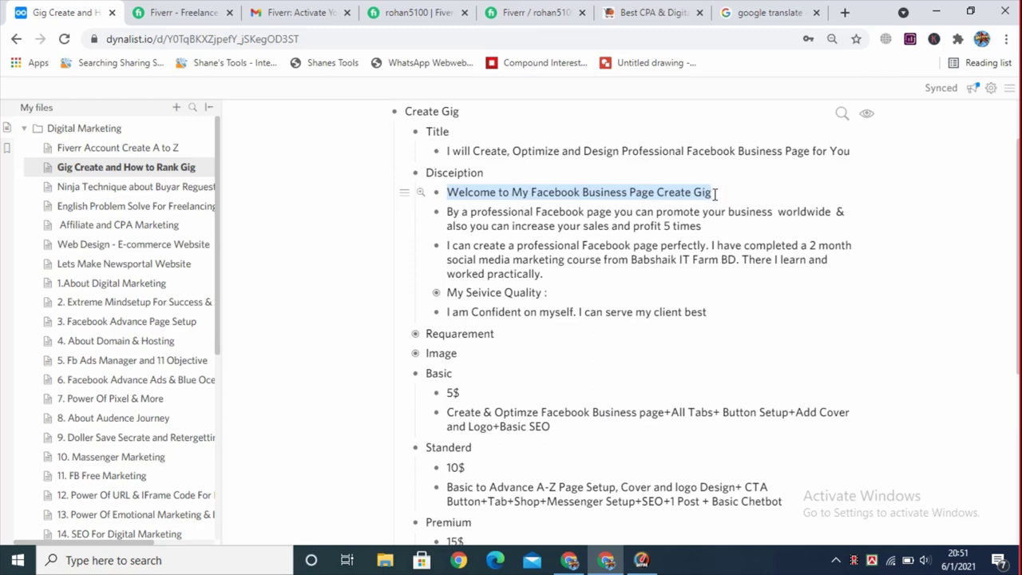
pyautogui.click(529, 6)
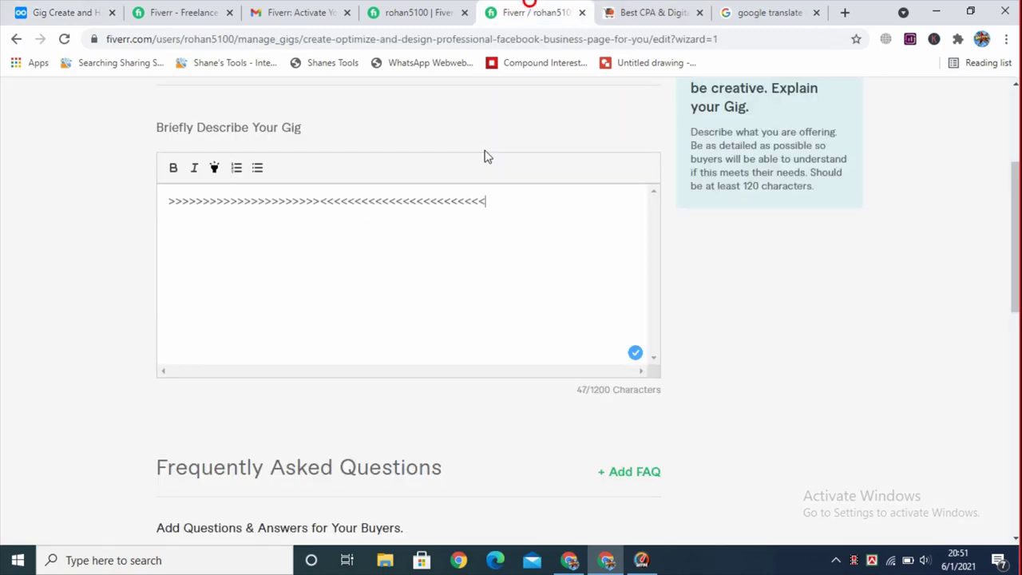
pyautogui.click(322, 201)
pyautogui.hotkey('ctrl', 'v')
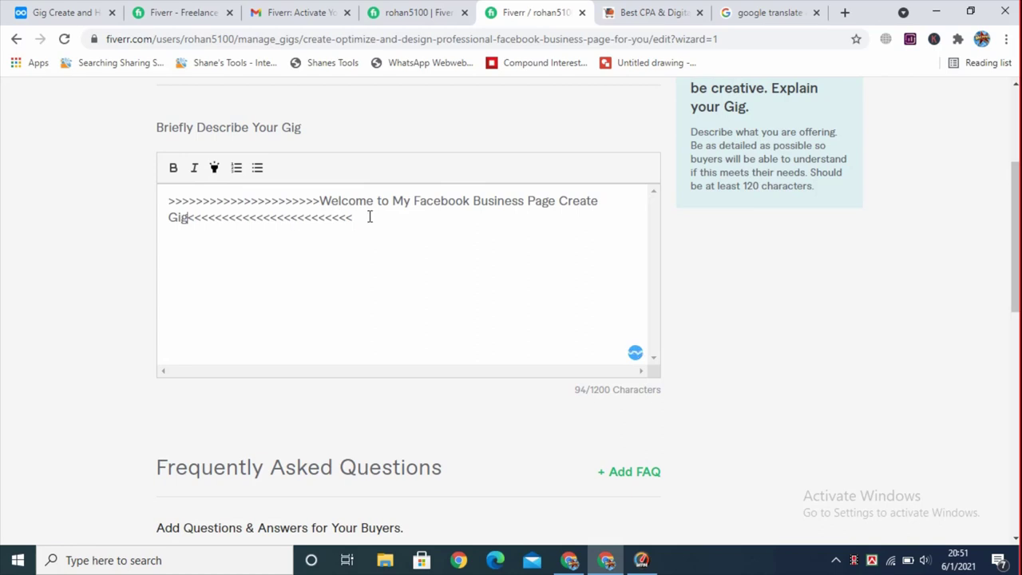
# Step: Shorten the > and < runs around the welcome heading to fit it on one line, and add a line break below it
pyautogui.click(370, 217)
pyautogui.press('BackSpace')
pyautogui.press('BackSpace')
pyautogui.press('BackSpace')
pyautogui.press('BackSpace')
pyautogui.press('BackSpace')
pyautogui.press('BackSpace')
pyautogui.press('BackSpace')
pyautogui.press('BackSpace')
pyautogui.press('BackSpace')
pyautogui.press('BackSpace')
pyautogui.press('BackSpace')
pyautogui.press('BackSpace')
pyautogui.press('BackSpace')
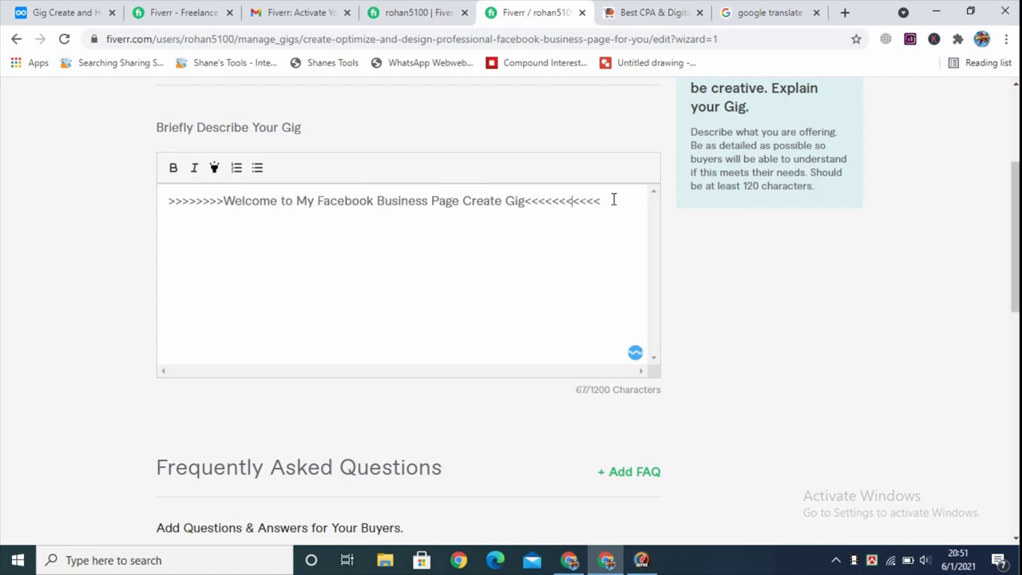
pyautogui.press('Return')
# Step: Copy the "By a professional Facebook page you can promote your business worldwide" paragraph from the Dynalist notes into the Fiverr gig description, below the welcome heading
pyautogui.click(77, 6)
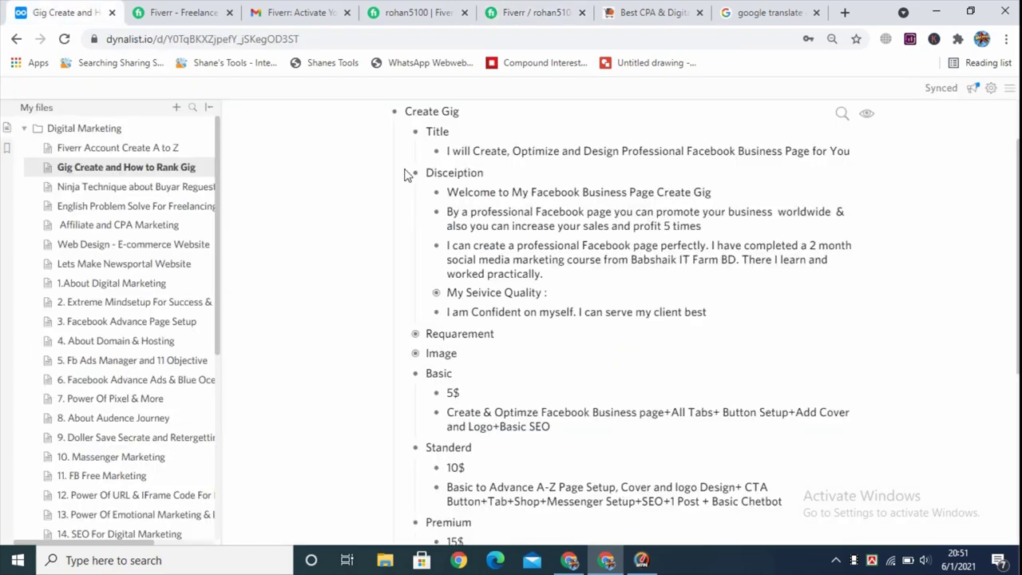
pyautogui.moveTo(447, 192); pyautogui.dragTo(448, 209)
pyautogui.click(447, 210)
pyautogui.keyDown('shift'); pyautogui.click(673, 214); pyautogui.keyUp('shift')
pyautogui.moveTo(673, 214); pyautogui.dragTo(715, 226)
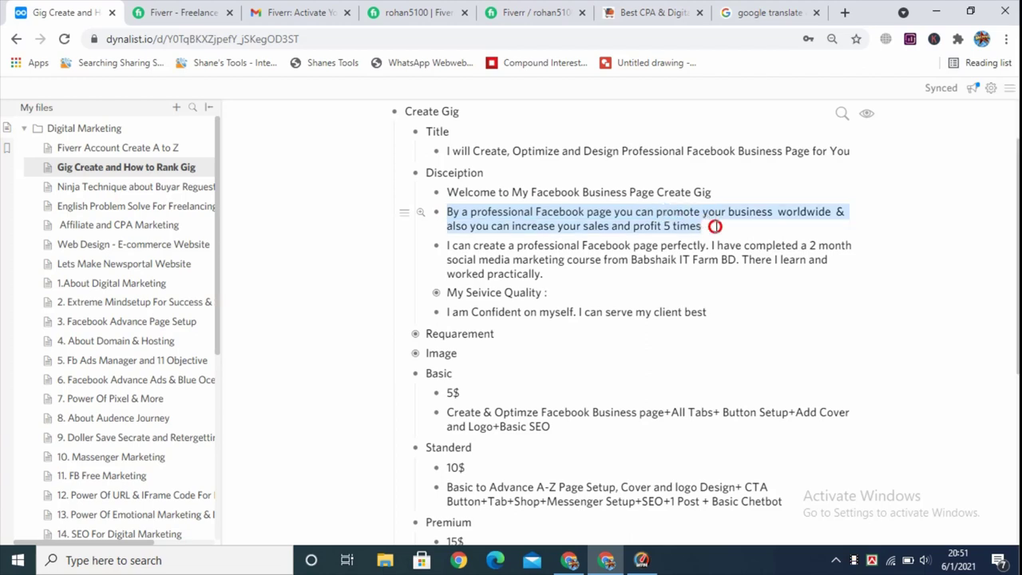
pyautogui.rightClick(718, 211)
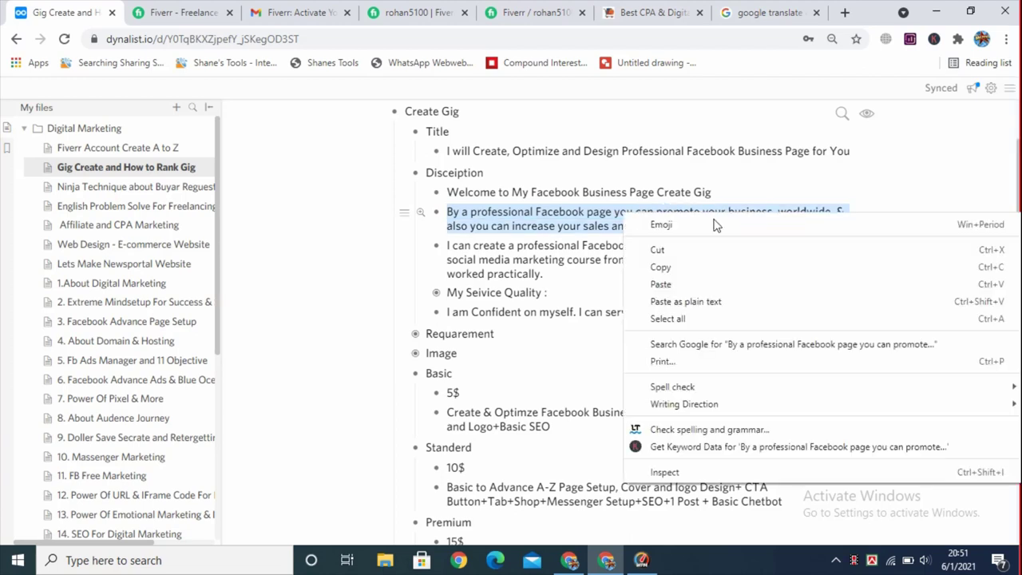
pyautogui.click(679, 267)
pyautogui.click(535, 12)
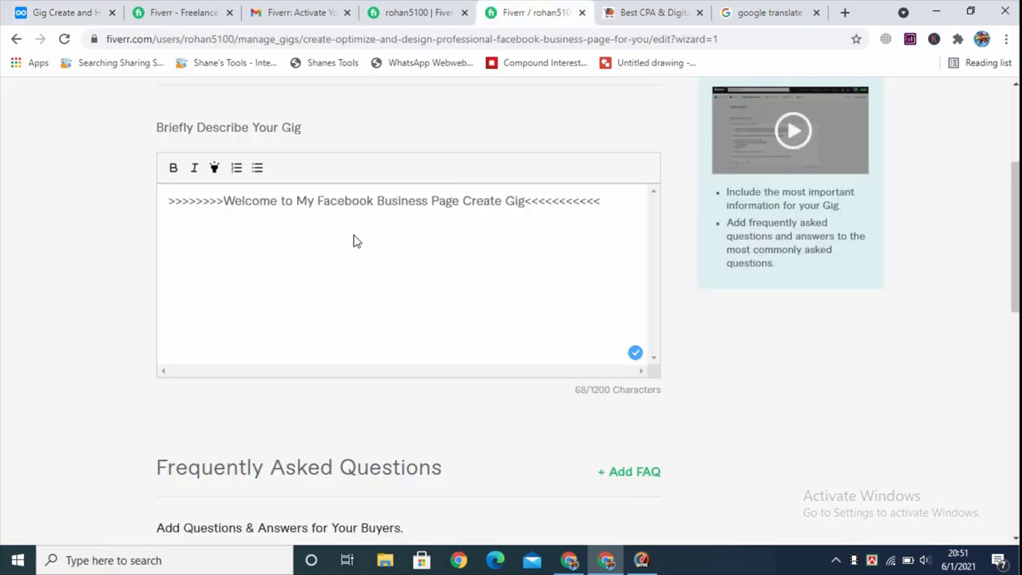
pyautogui.click(175, 230)
pyautogui.click(174, 220)
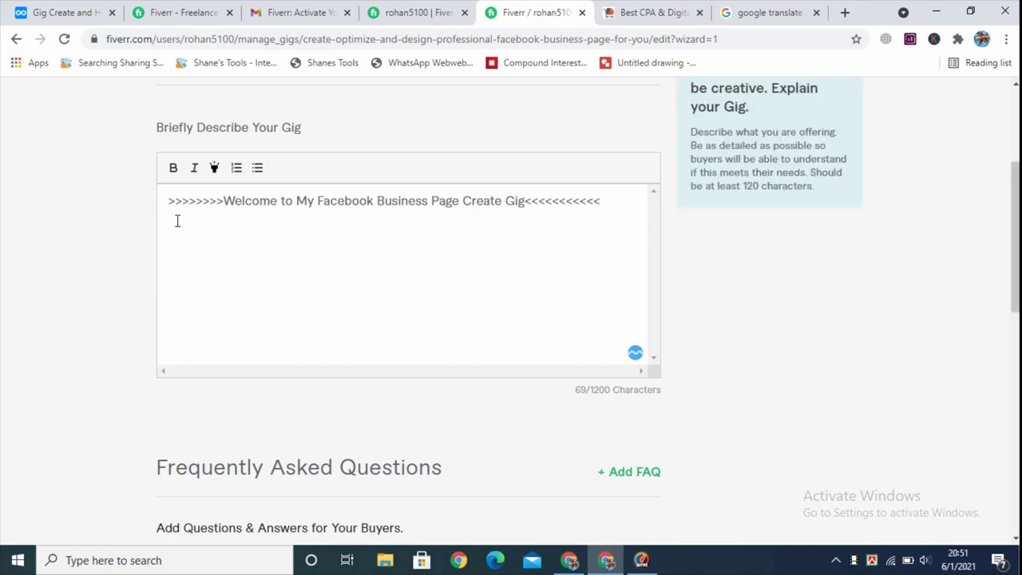
pyautogui.hotkey('ctrl', 'v')
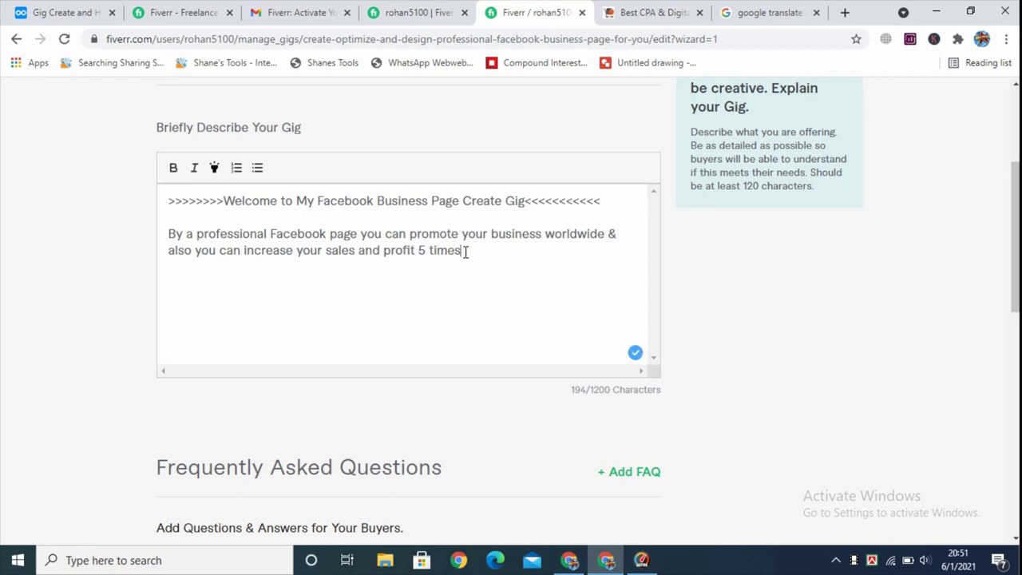
# Step: Copy the remaining description text, including "I can create a professional Facebook page perfectly" and the service quality list, from Dynalist into the Fiverr description
pyautogui.click(55, 11)
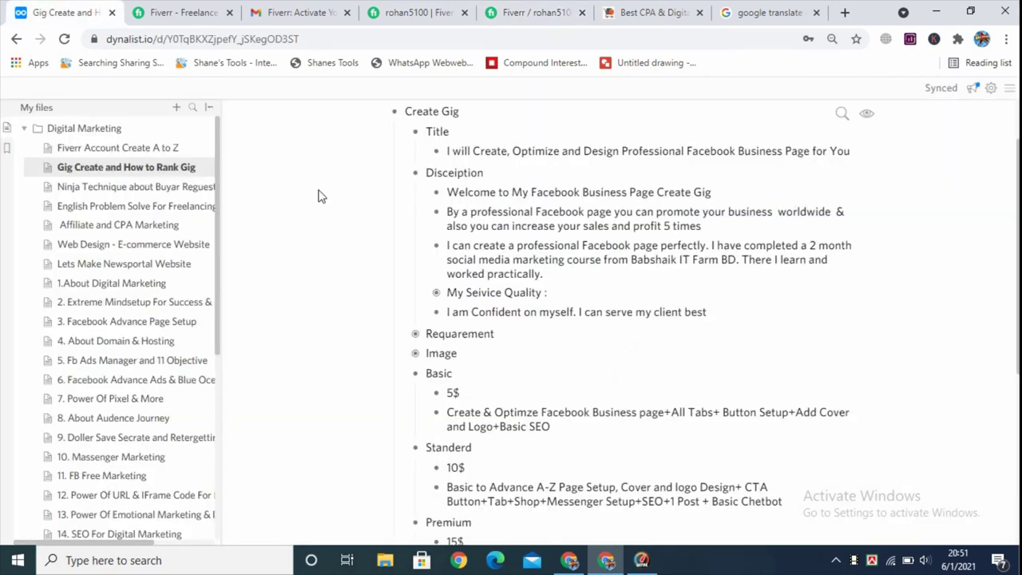
pyautogui.click(448, 244)
pyautogui.moveTo(448, 244); pyautogui.dragTo(554, 274)
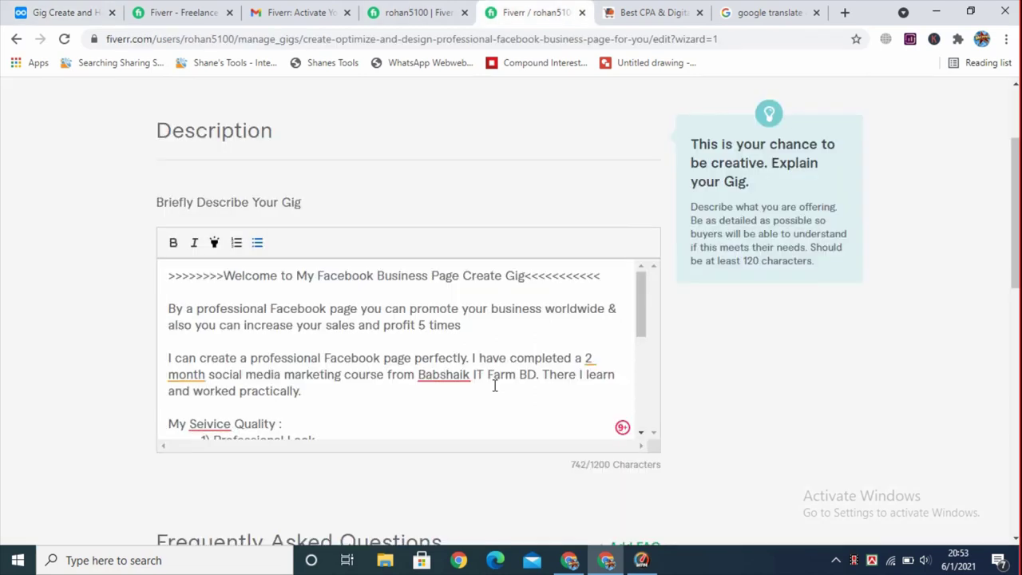
# Step: Review the gig description and correct its flagged wording to "2-month", "Service" and "Gorgeous"
pyautogui.scroll(-2, 479, 349)
pyautogui.scroll(2, 479, 349)
pyautogui.scroll(-2, 559, 348)
pyautogui.scroll(2, 527, 354)
pyautogui.scroll(-2, 550, 397)
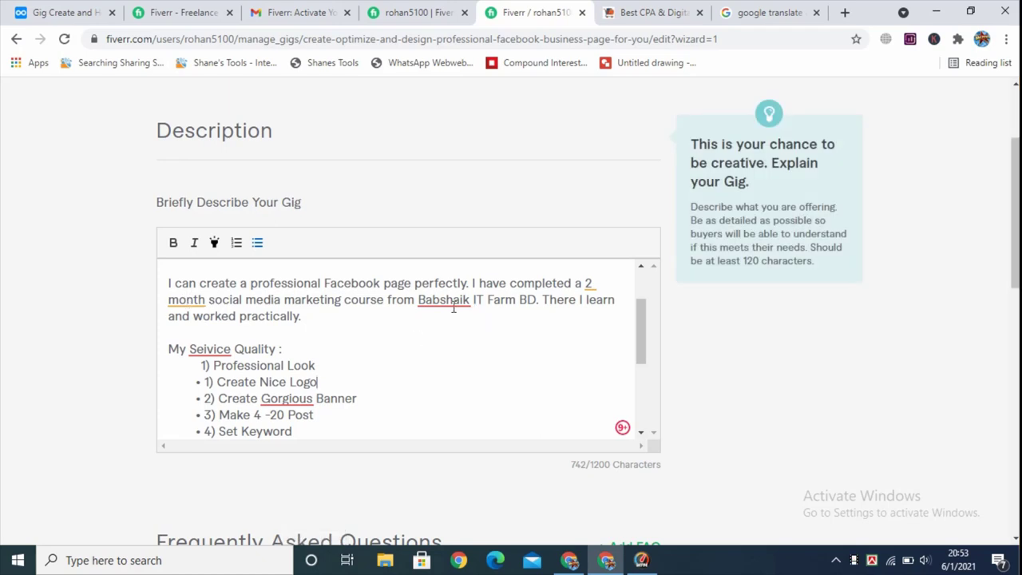
pyautogui.hotkey('ctrl', 'z')
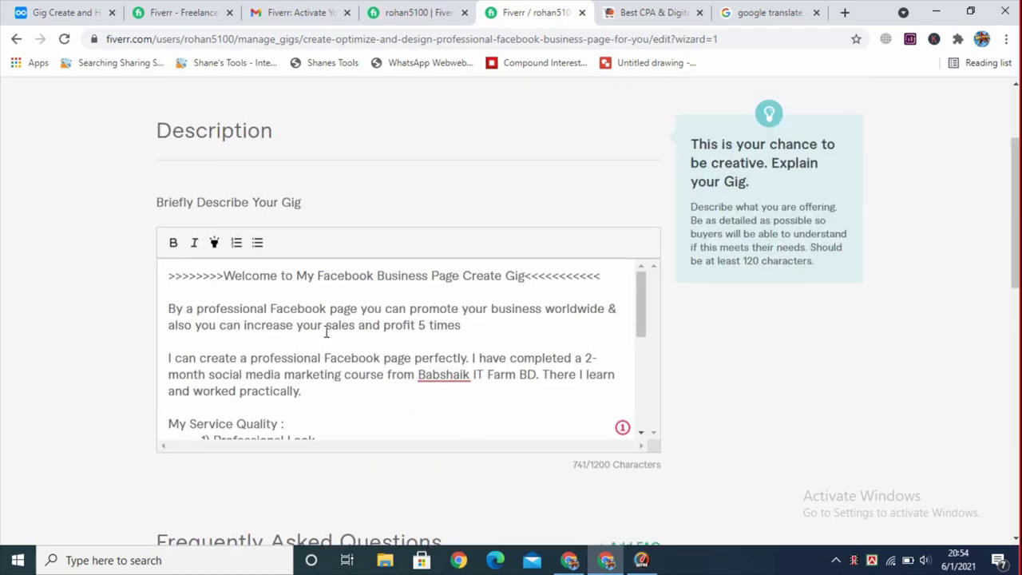
pyautogui.scroll(-3, 326, 332)
pyautogui.scroll(1, 329, 354)
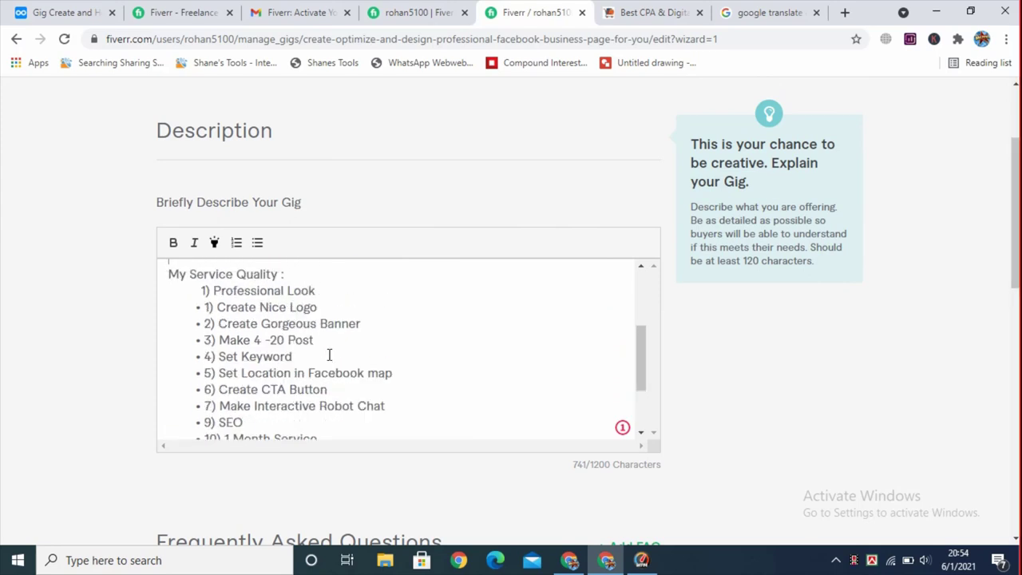
# Step: Indent the "1) Professional Look" line by one space under "My Service Quality :" in the gig description
pyautogui.click(206, 290)
pyautogui.write(')')
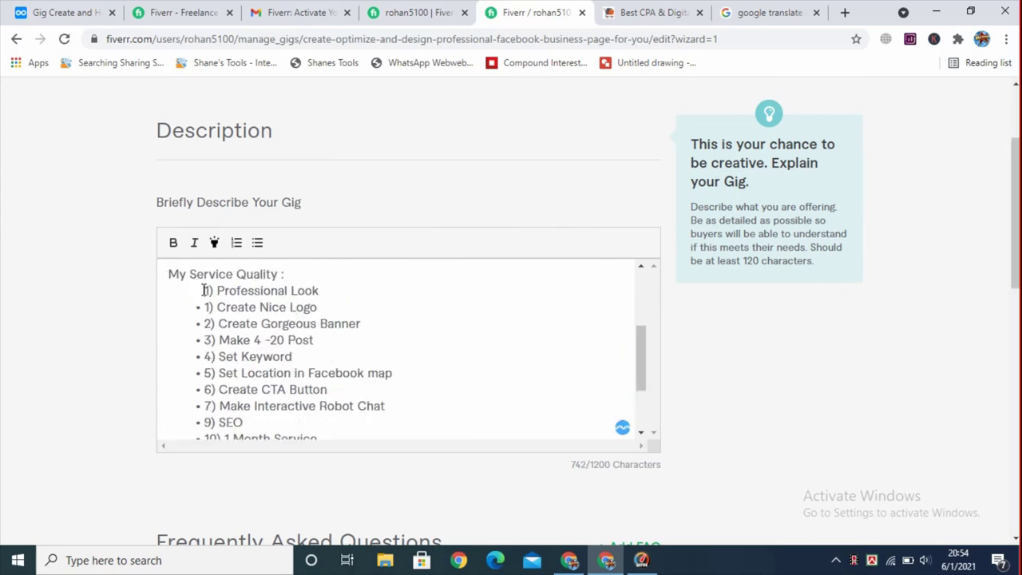
# Step: Read through the whole gig description, from the welcome heading to the service list and closing line
pyautogui.scroll(1, 441, 355)
pyautogui.scroll(1, 442, 355)
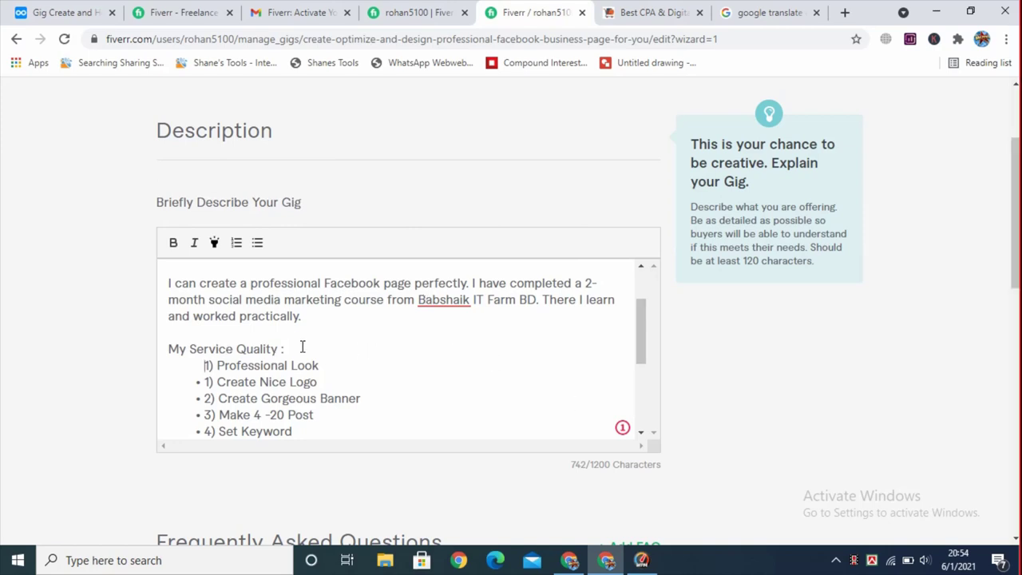
pyautogui.scroll(2, 302, 352)
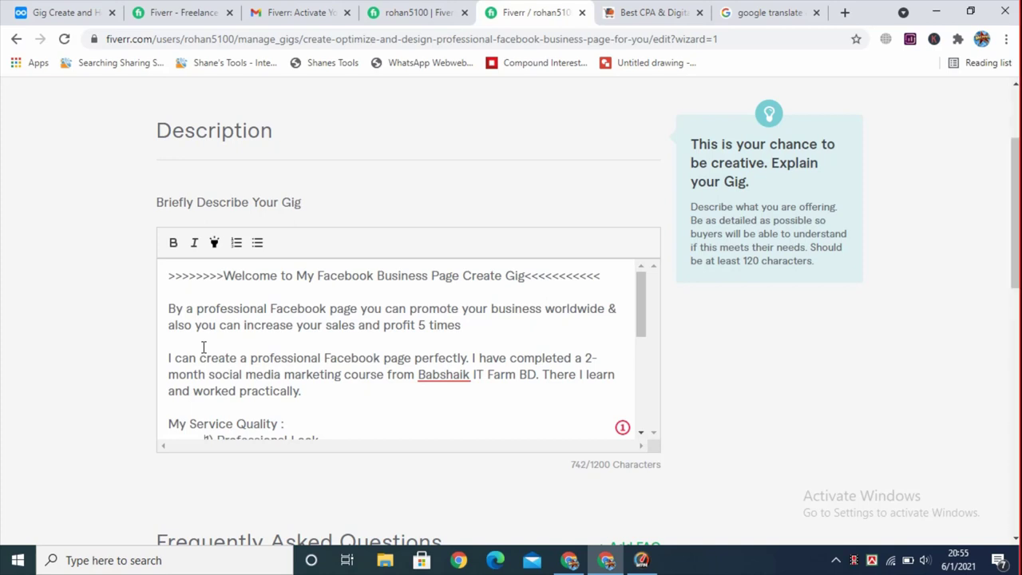
pyautogui.scroll(-1, 210, 347)
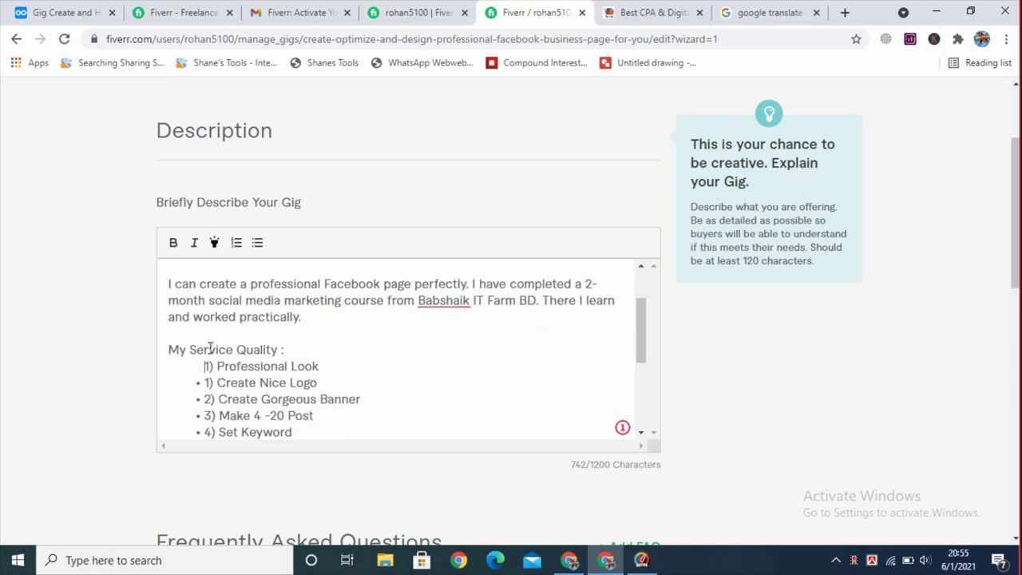
pyautogui.scroll(1, 200, 359)
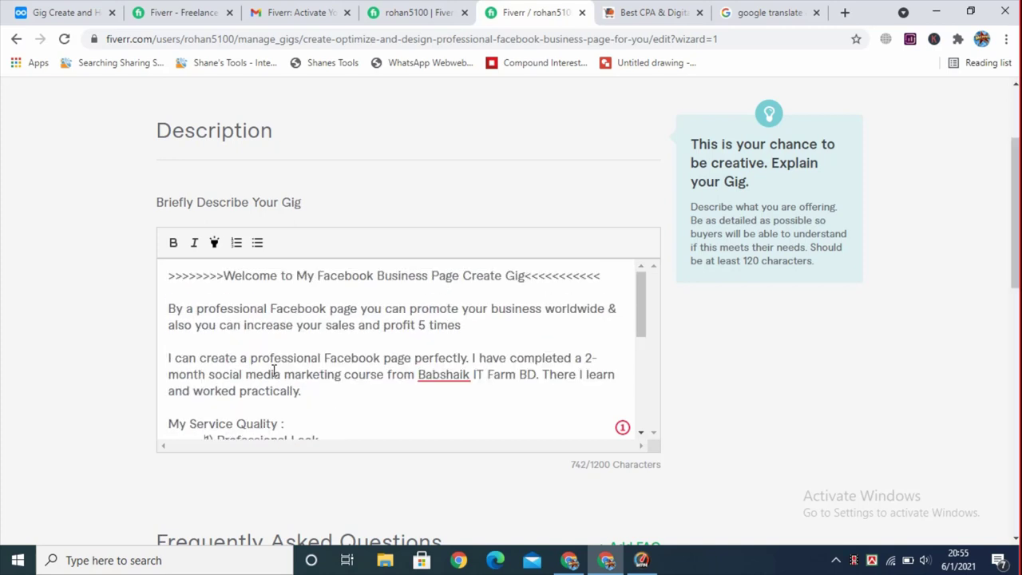
pyautogui.click(468, 359)
pyautogui.scroll(-1, 364, 372)
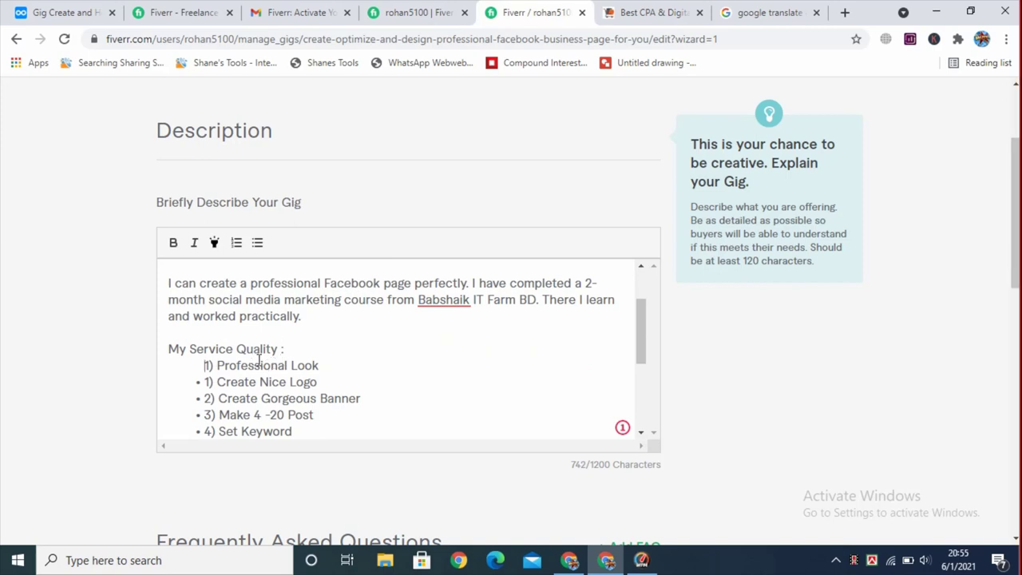
pyautogui.scroll(-1, 260, 359)
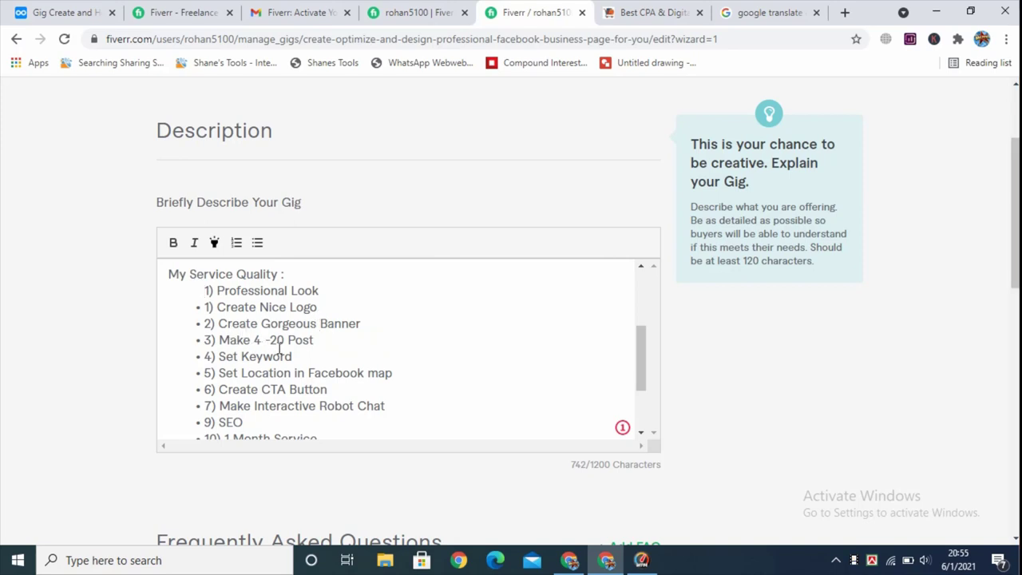
pyautogui.scroll(-1, 295, 355)
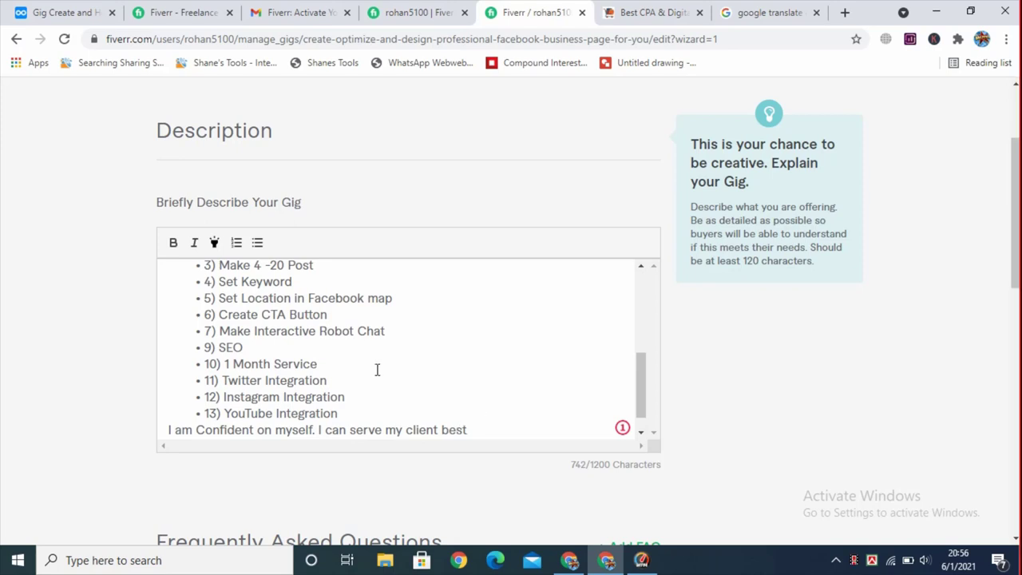
pyautogui.scroll(4, 376, 368)
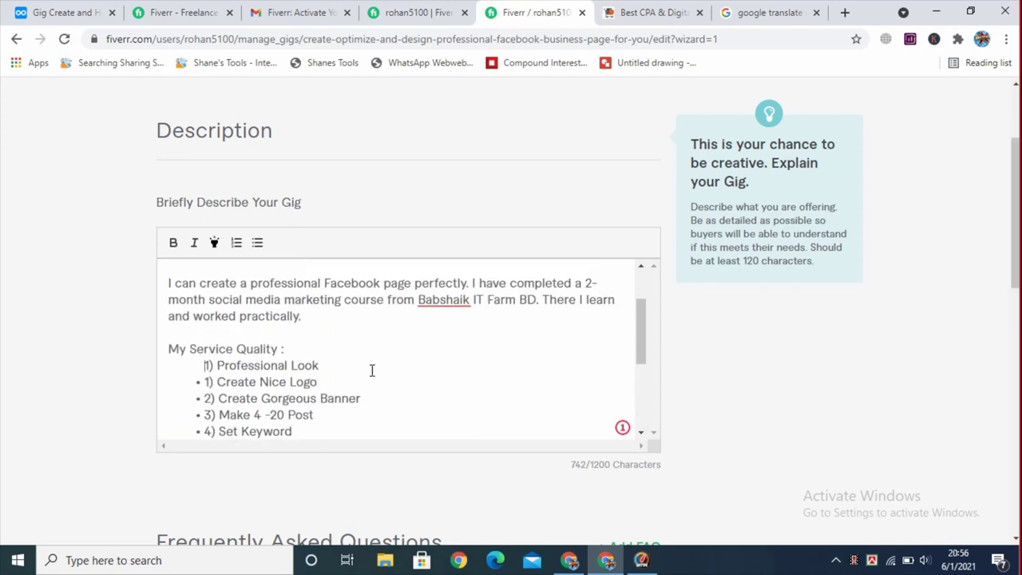
pyautogui.scroll(-2, 371, 369)
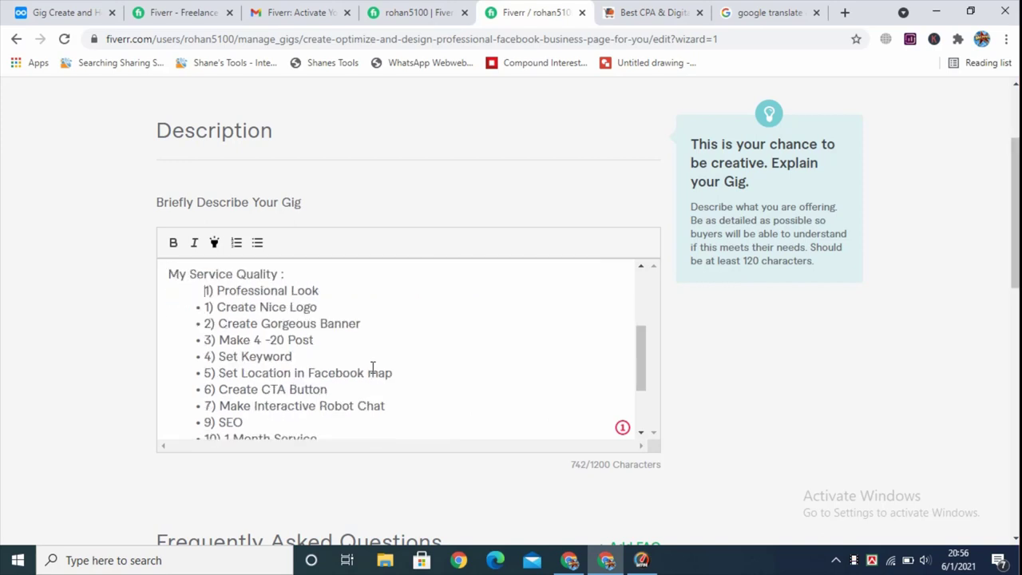
# Step: Make the "Welcome to My Facebook Business Page Create Gig" heading bold and highlighted, including its surrounding > and < runs
pyautogui.scroll(2, 372, 369)
pyautogui.scroll(2, 372, 367)
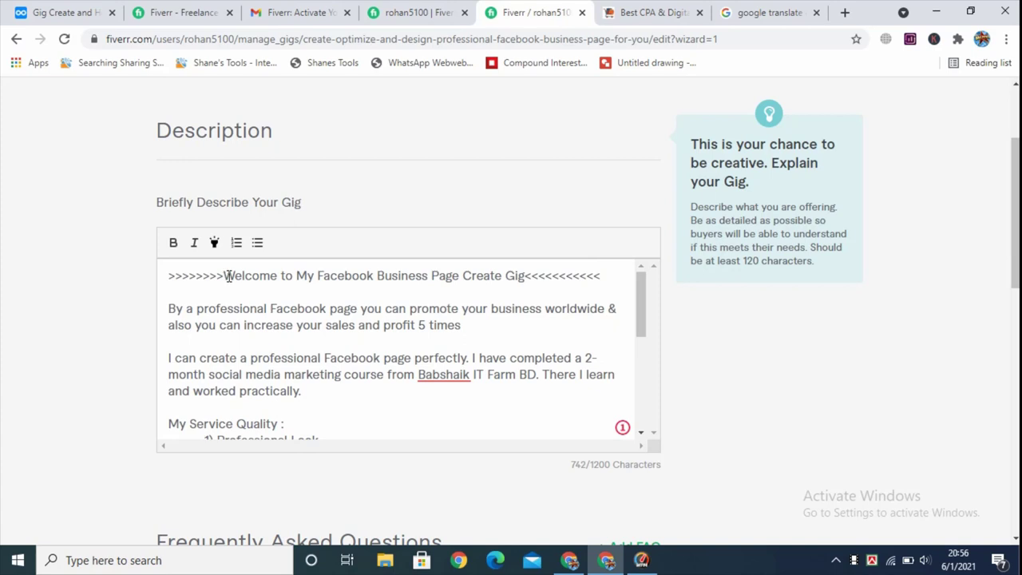
pyautogui.moveTo(166, 276); pyautogui.dragTo(611, 273)
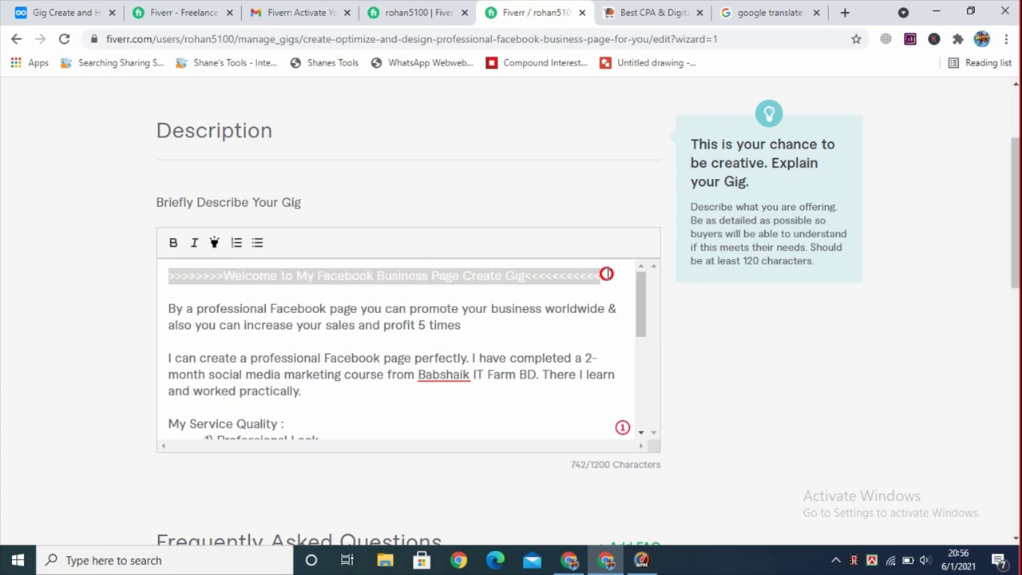
pyautogui.click(173, 246)
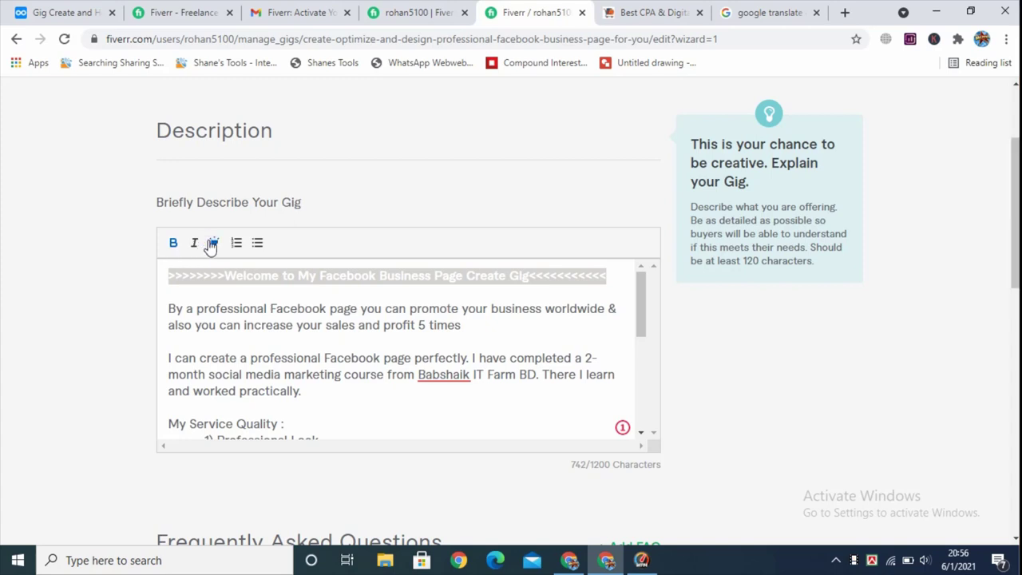
pyautogui.click(212, 243)
pyautogui.click(342, 275)
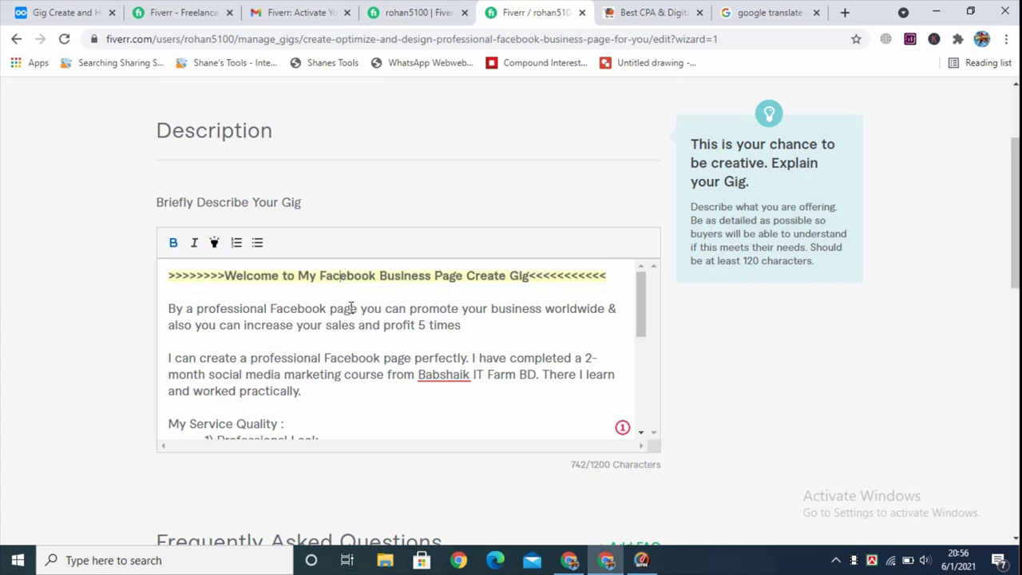
# Step: Make the "My Service Quality :" heading in the gig description bold and highlighted
pyautogui.scroll(-2, 320, 384)
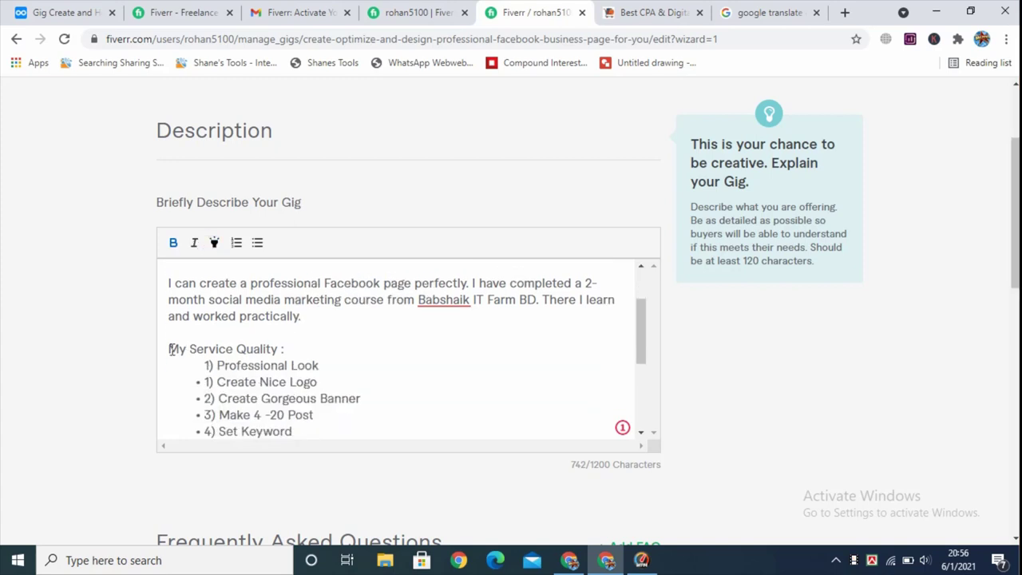
pyautogui.moveTo(168, 349); pyautogui.dragTo(292, 349)
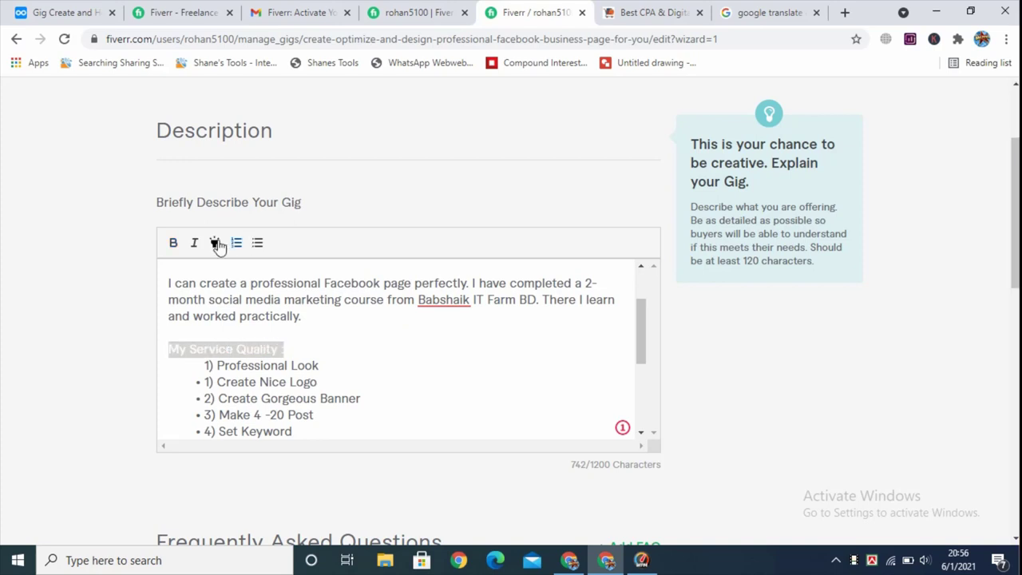
pyautogui.click(173, 242)
pyautogui.click(314, 345)
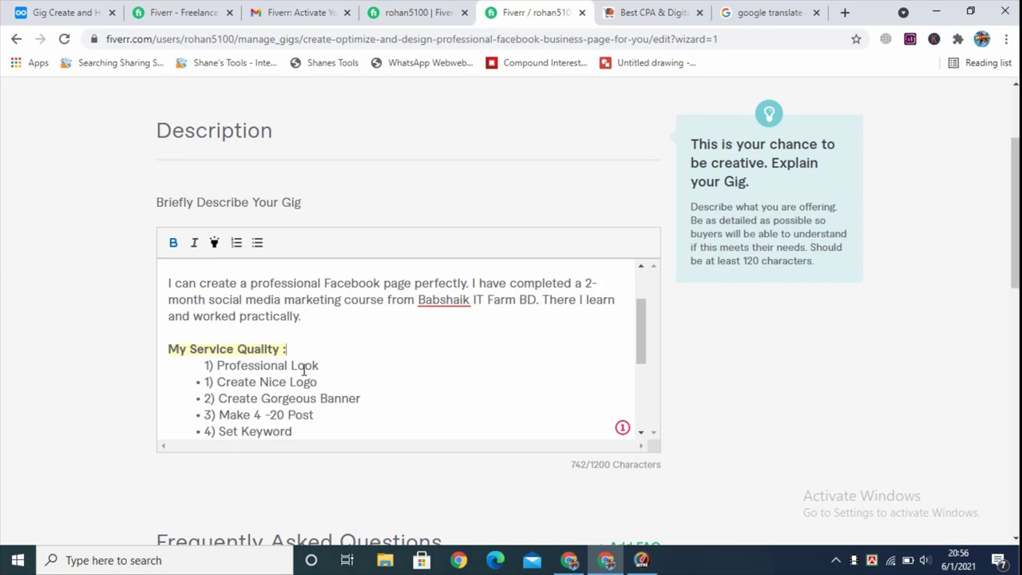
# Step: Make the closing line "I am Confident on myself. I can serve my client best" bold and add an empty list line after "13) YouTube Integration"
pyautogui.scroll(1, 304, 367)
pyautogui.scroll(-1, 304, 367)
pyautogui.scroll(-1, 237, 365)
pyautogui.scroll(-1, 237, 324)
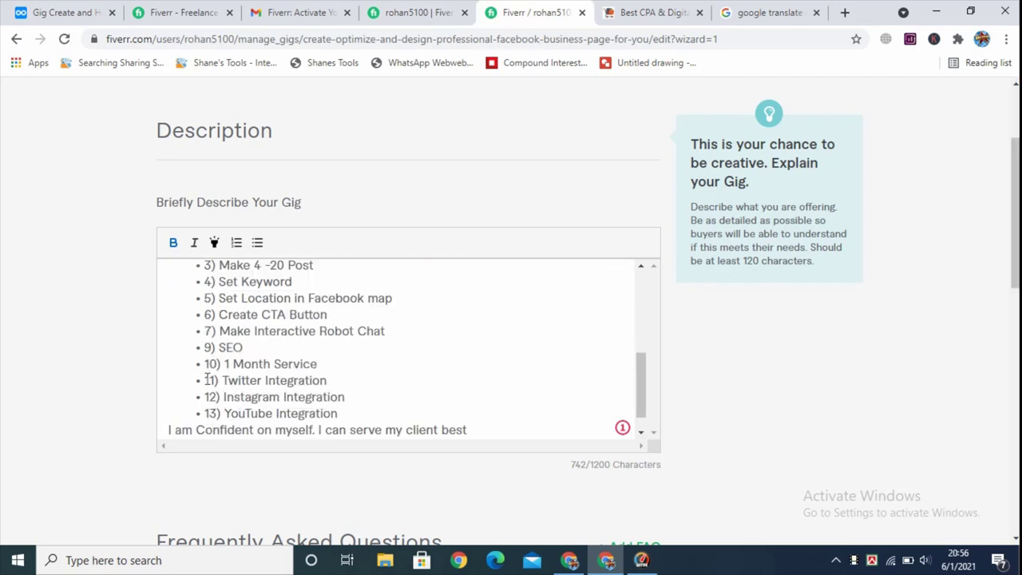
pyautogui.scroll(2, 207, 379)
pyautogui.scroll(-1, 241, 327)
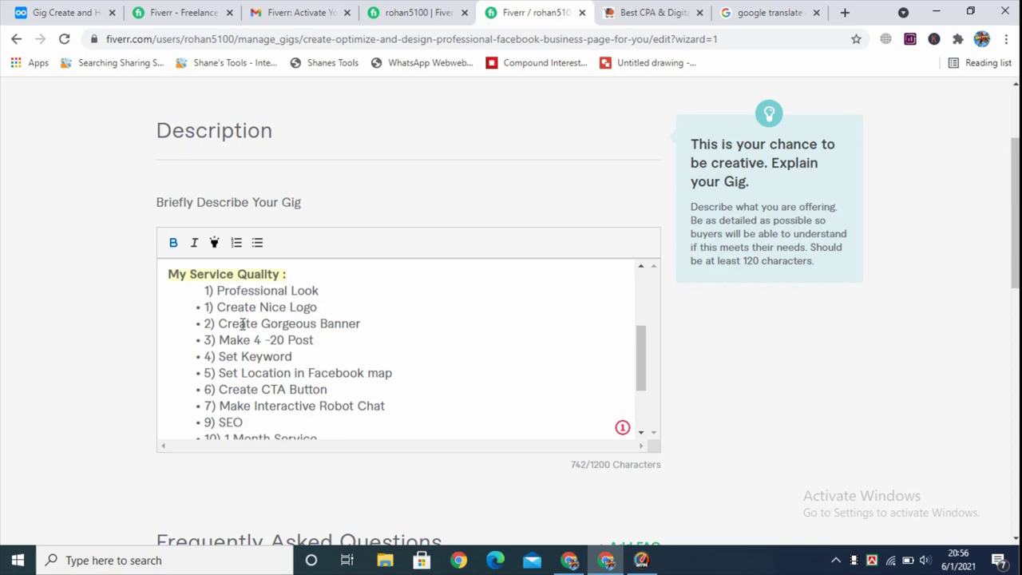
pyautogui.scroll(4, 221, 307)
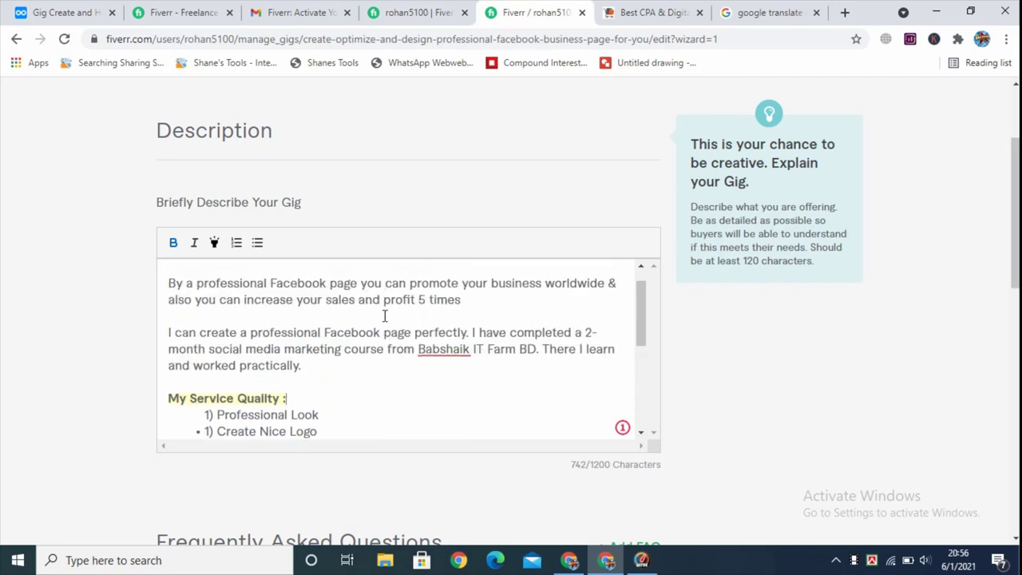
pyautogui.scroll(-5, 349, 344)
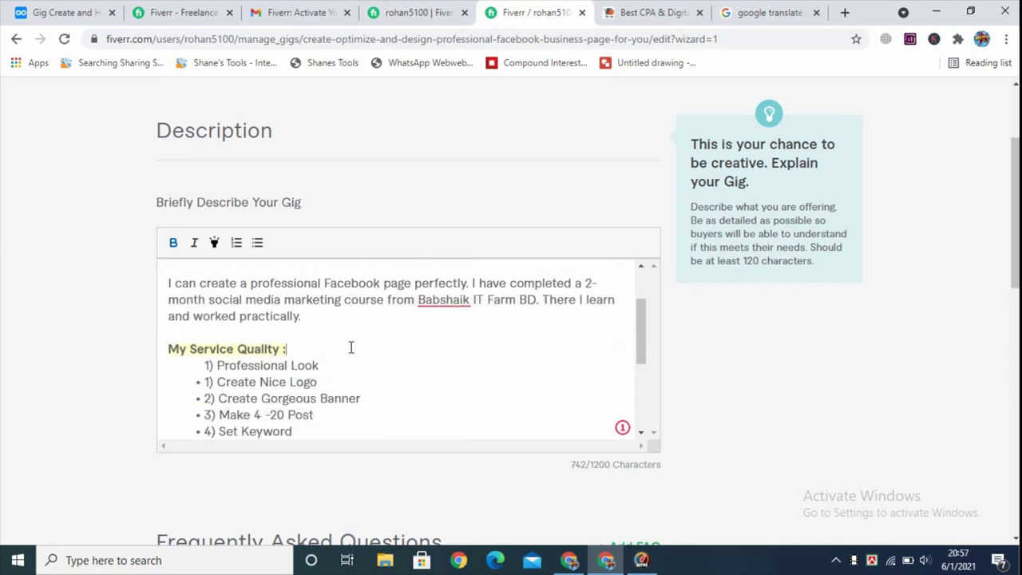
pyautogui.moveTo(167, 409); pyautogui.dragTo(484, 413)
pyautogui.click(174, 246)
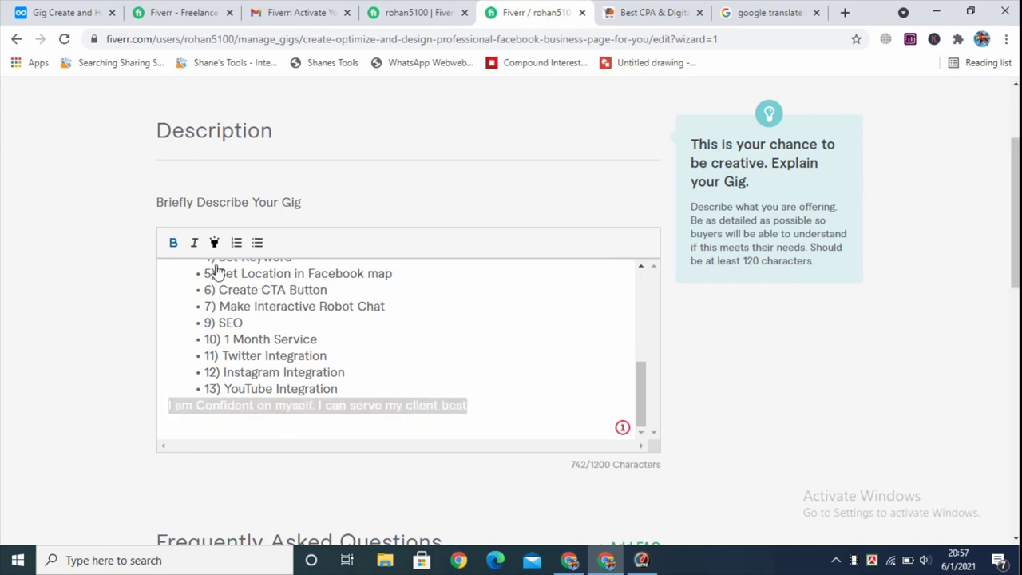
pyautogui.click(341, 389)
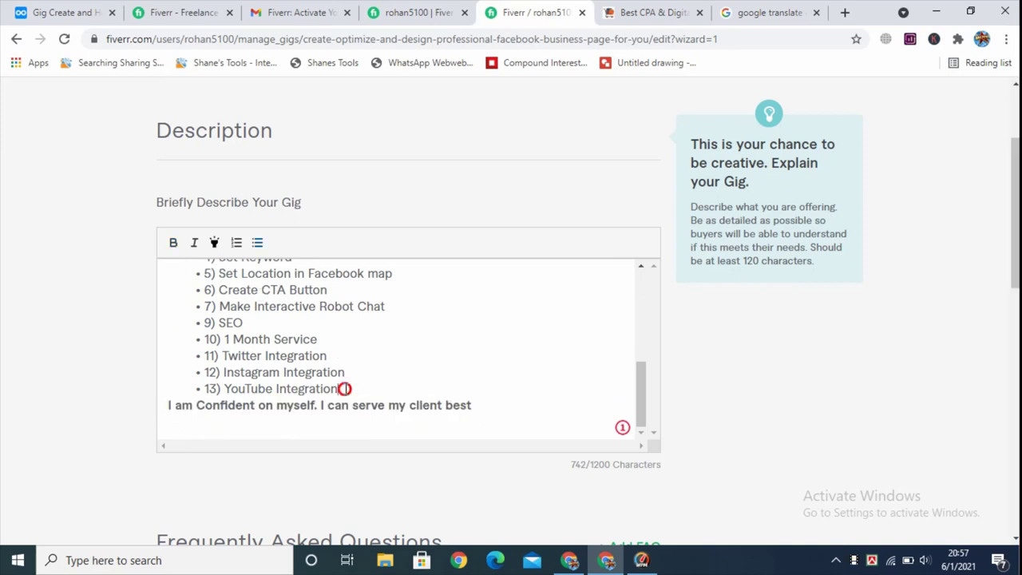
pyautogui.press('Return')
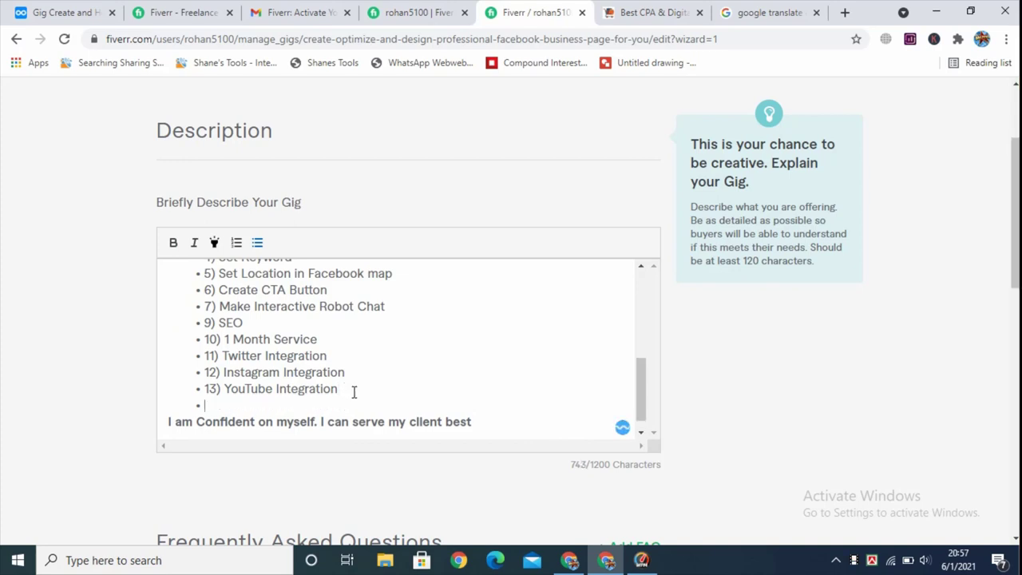
# Step: Review the formatted gig description, checking its headings, service list and closing line
pyautogui.scroll(2, 352, 389)
pyautogui.scroll(3, 352, 389)
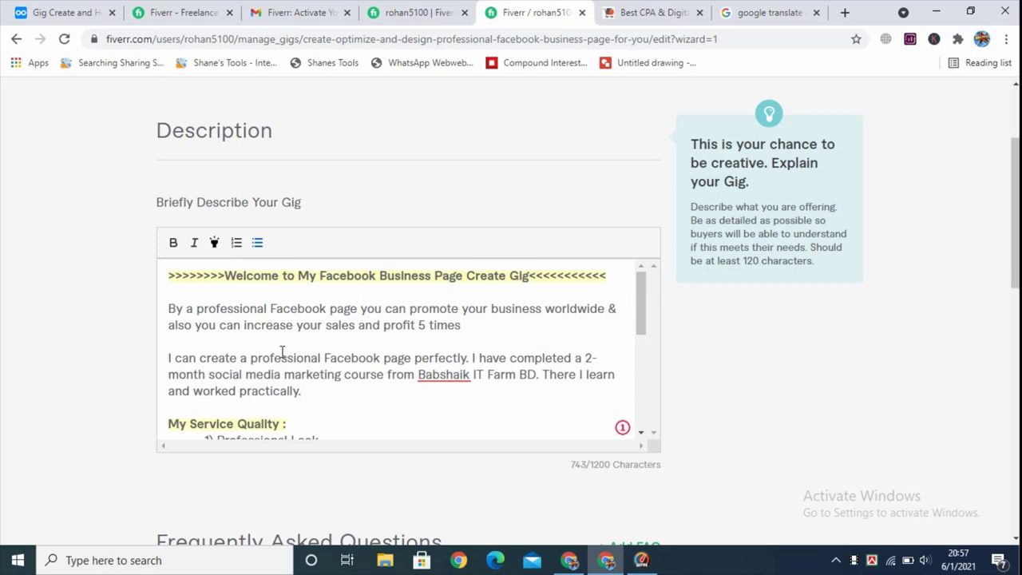
pyautogui.scroll(-5, 282, 352)
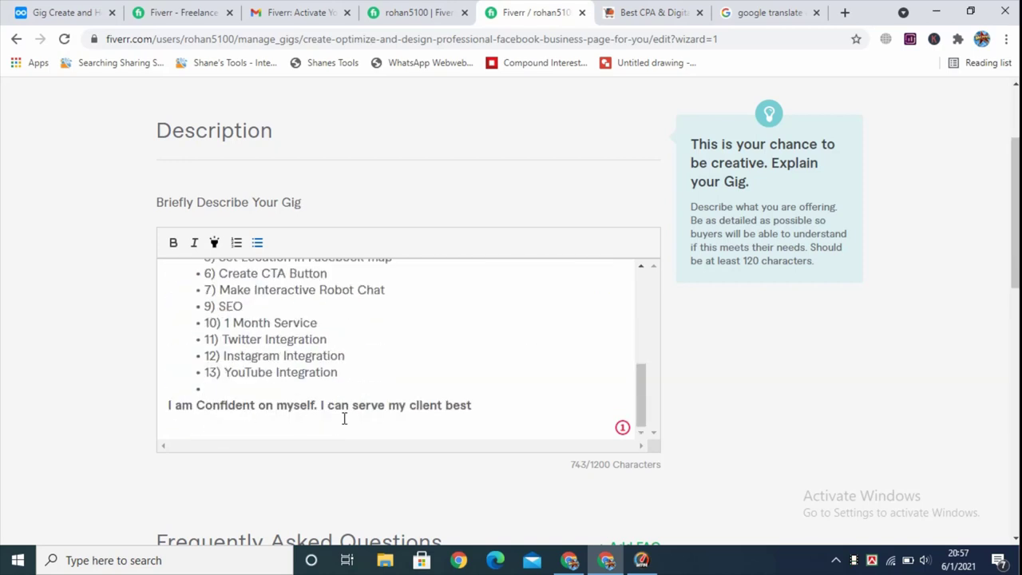
pyautogui.scroll(4, 334, 393)
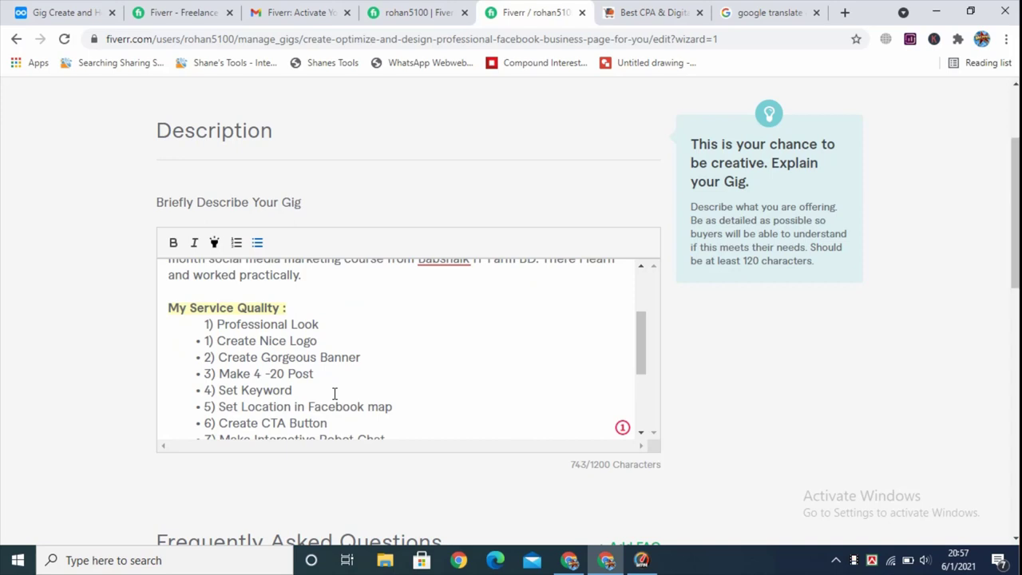
pyautogui.scroll(1, 335, 384)
pyautogui.scroll(-1, 341, 354)
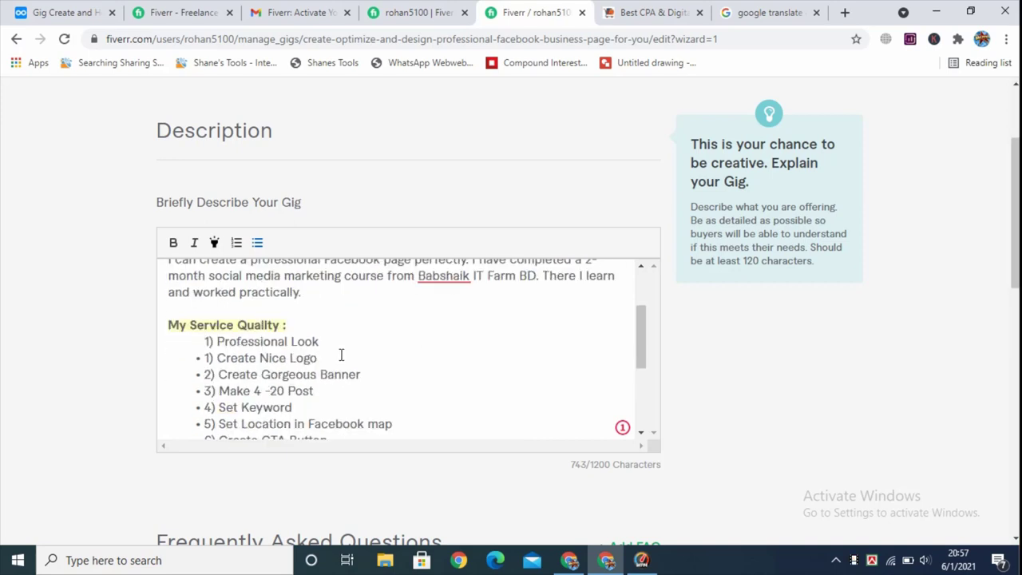
pyautogui.scroll(-1, 341, 355)
pyautogui.scroll(-10, 340, 354)
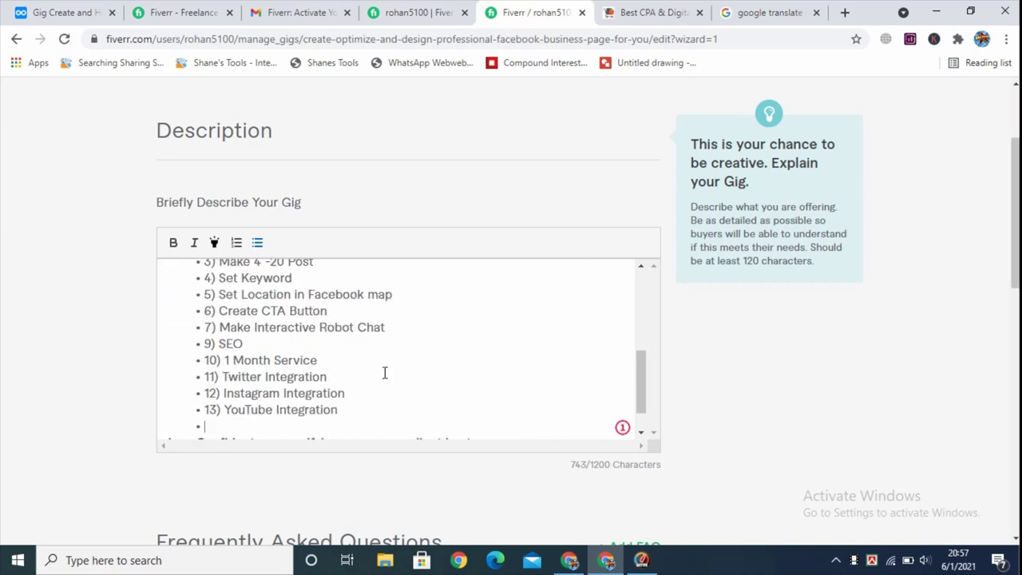
pyautogui.moveTo(361, 396)
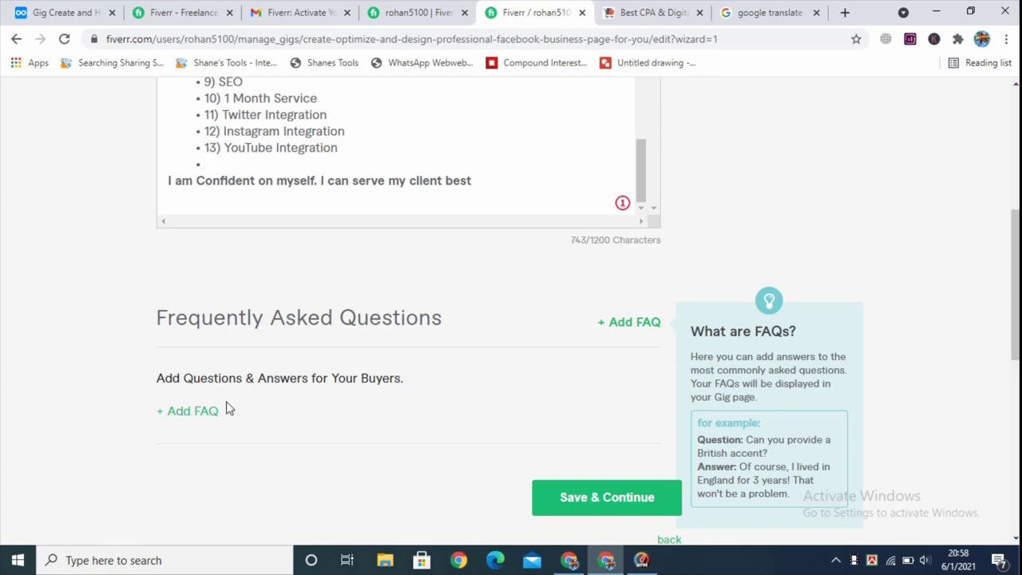
# Step: Save the Description & FAQ stage without adding any FAQ and continue to the Requirements stage
pyautogui.scroll(1, 241, 400)
pyautogui.scroll(-2, 224, 367)
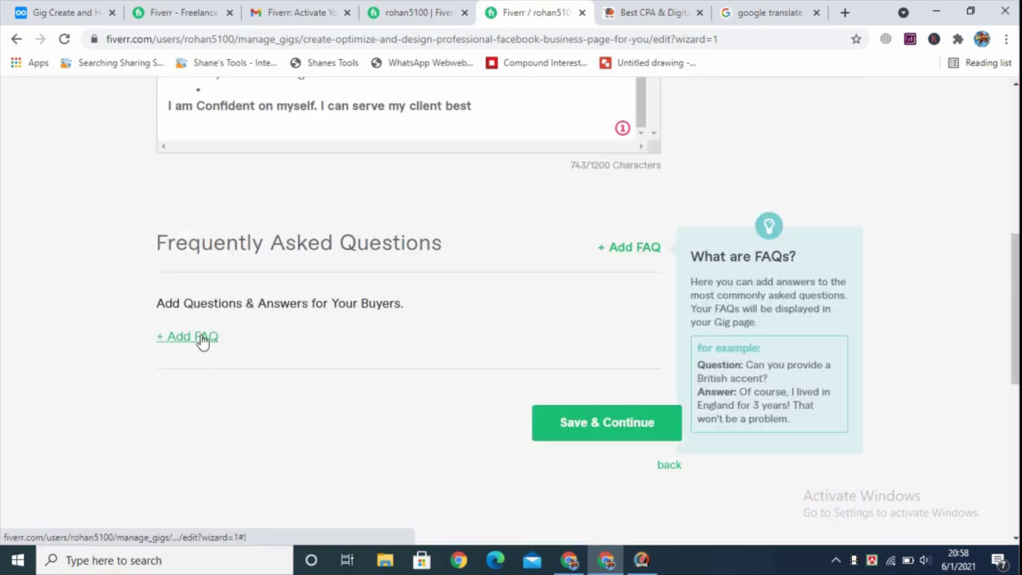
pyautogui.scroll(1, 475, 339)
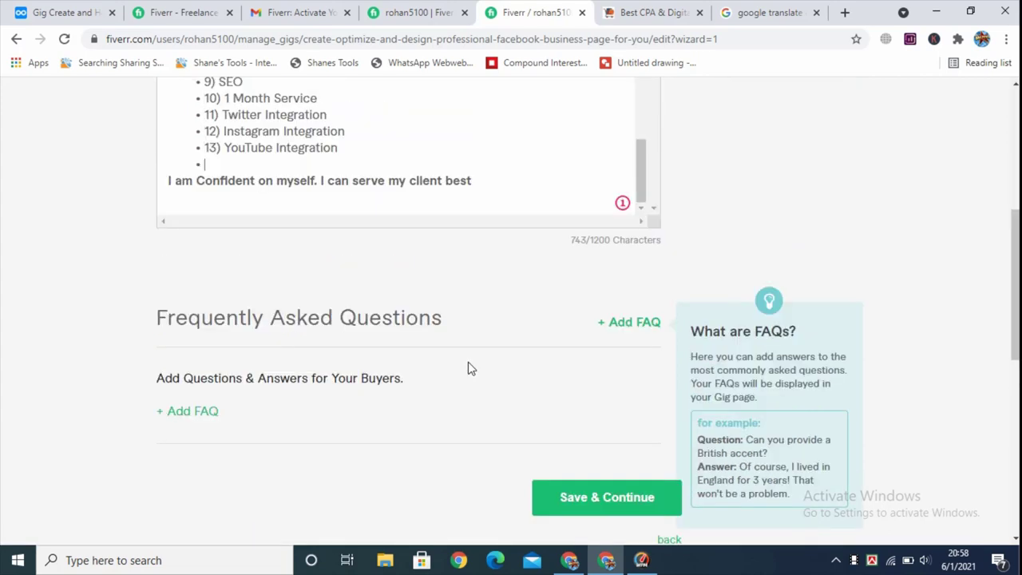
pyautogui.scroll(2, 422, 442)
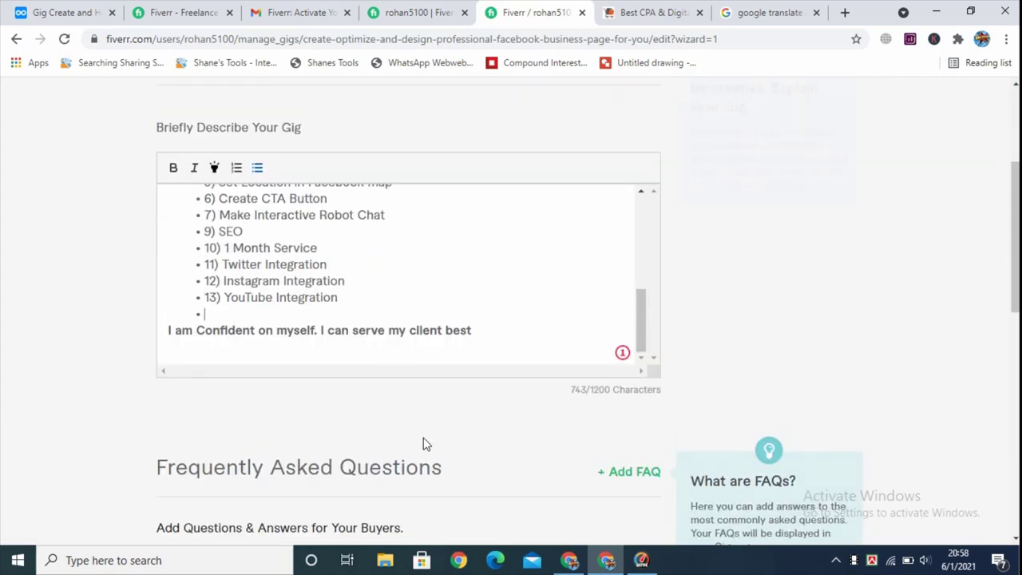
pyautogui.scroll(-3, 423, 443)
pyautogui.click(586, 426)
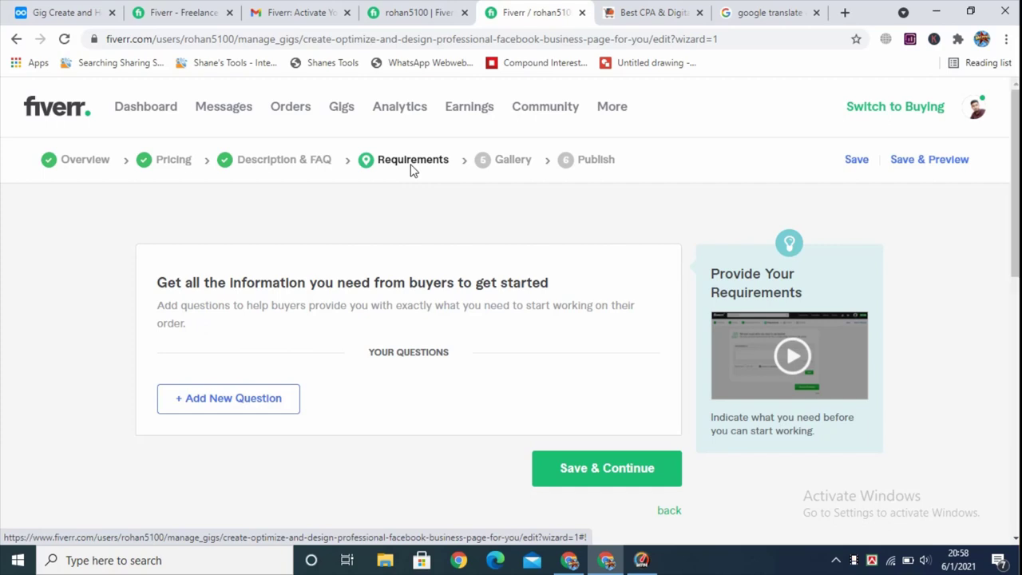
pyautogui.scroll(-1, 313, 420)
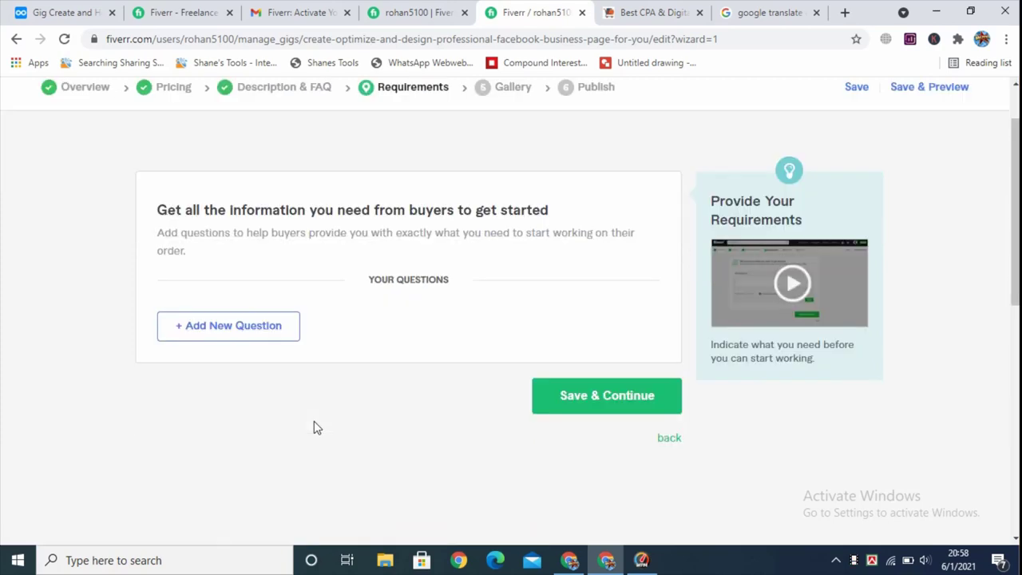
# Step: Start a new required buyer question in the Requirements stage
pyautogui.click(228, 335)
pyautogui.scroll(-1, 248, 354)
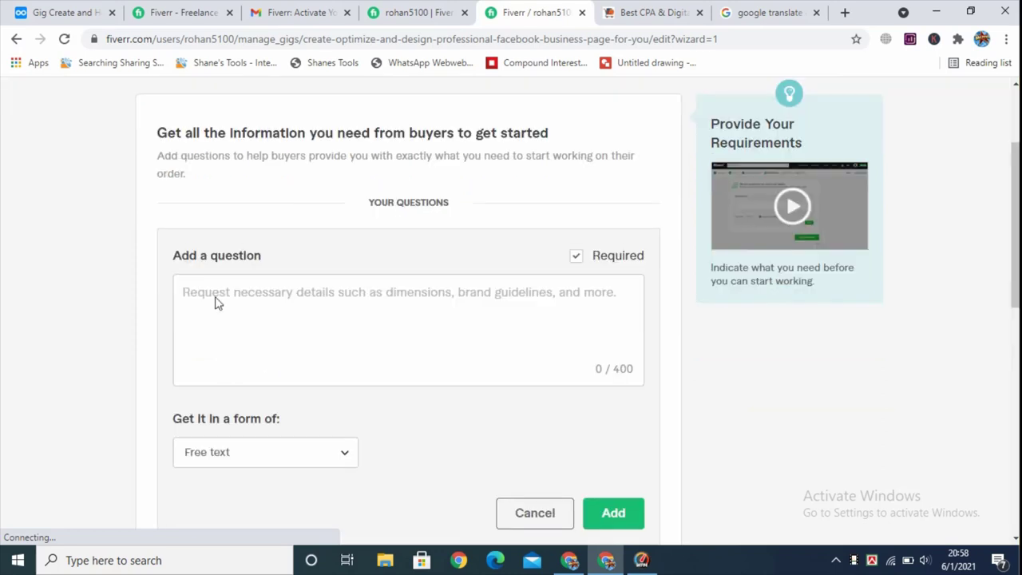
pyautogui.click(217, 290)
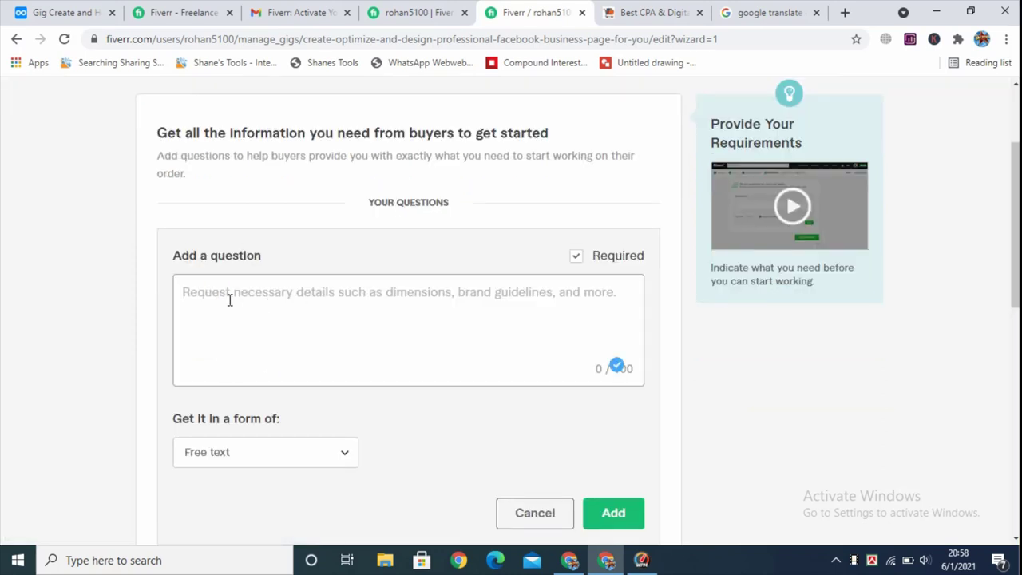
# Step: Switch to the Dynalist gig notes, expand the "Requarement" section and copy its items from Logo to Website Link
pyautogui.click(48, 12)
pyautogui.scroll(-1, 475, 370)
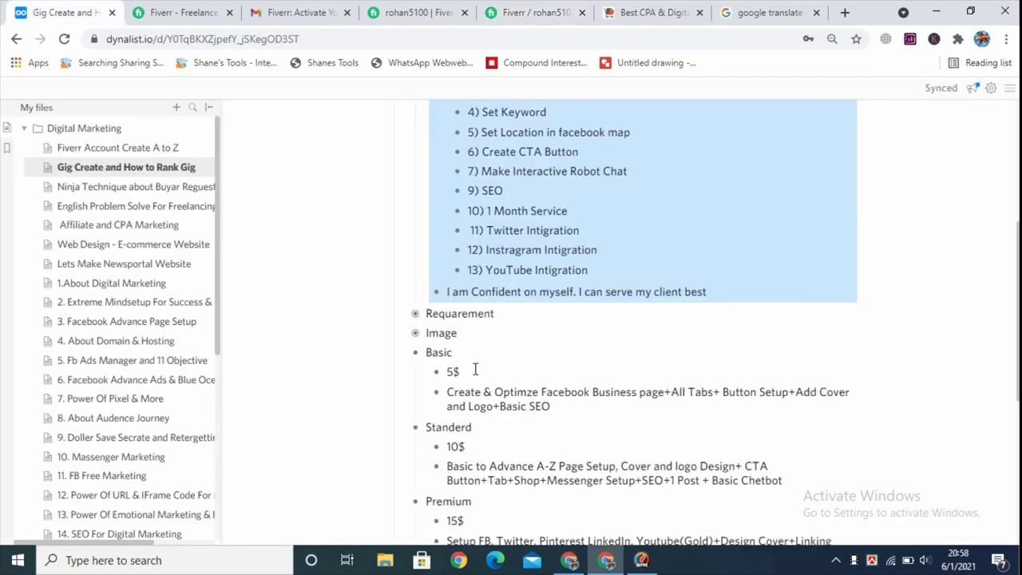
pyautogui.click(413, 293)
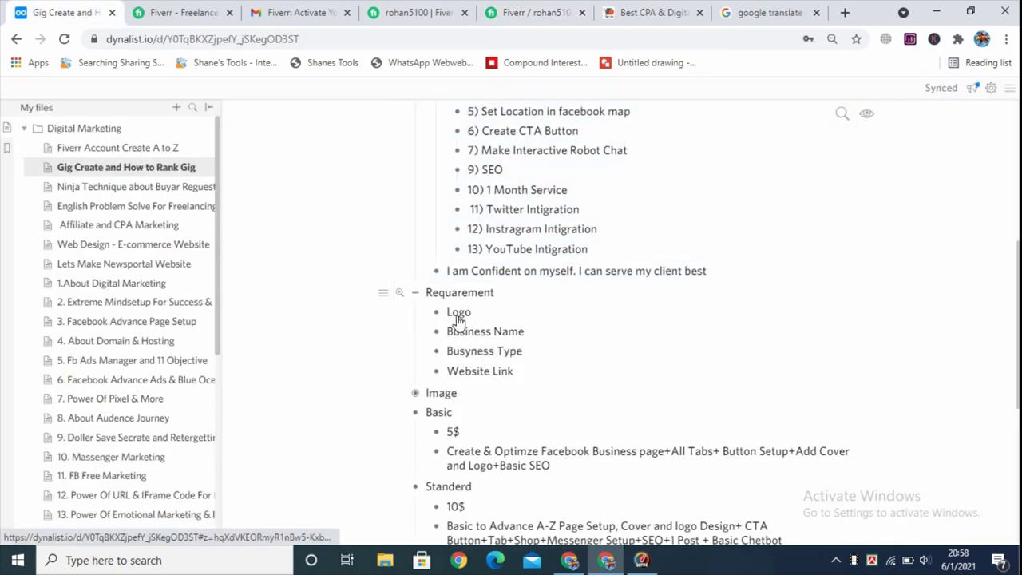
pyautogui.moveTo(516, 372); pyautogui.dragTo(444, 312)
# Step: Return to the Fiverr gig editor and enter "Logo", "Business Name", "Busyness Type" and "Website Link" on separate lines as the question
pyautogui.click(535, 12)
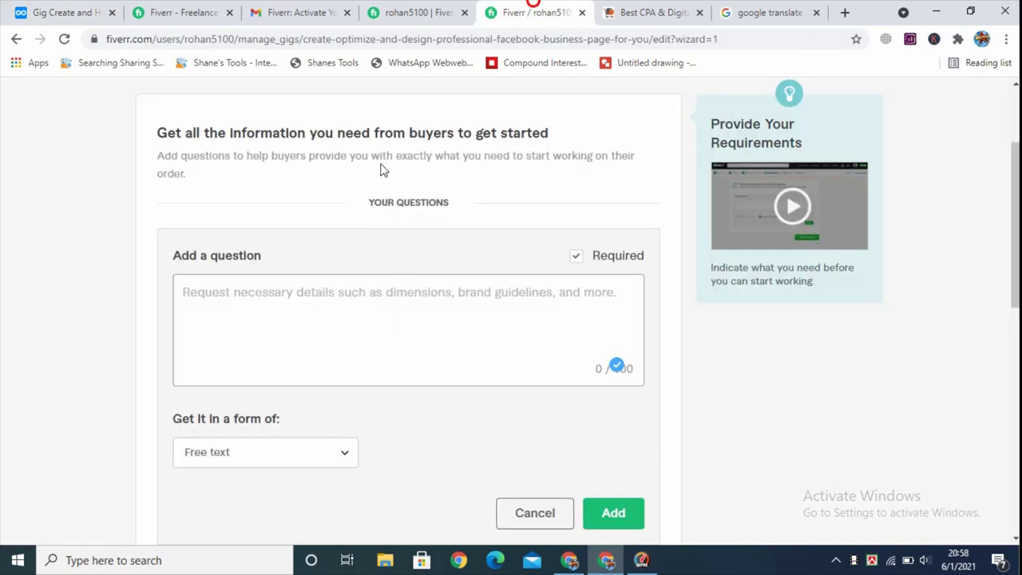
pyautogui.click(272, 295)
pyautogui.click(246, 293)
pyautogui.write('Logo Business Name Busyness Type Website Link')
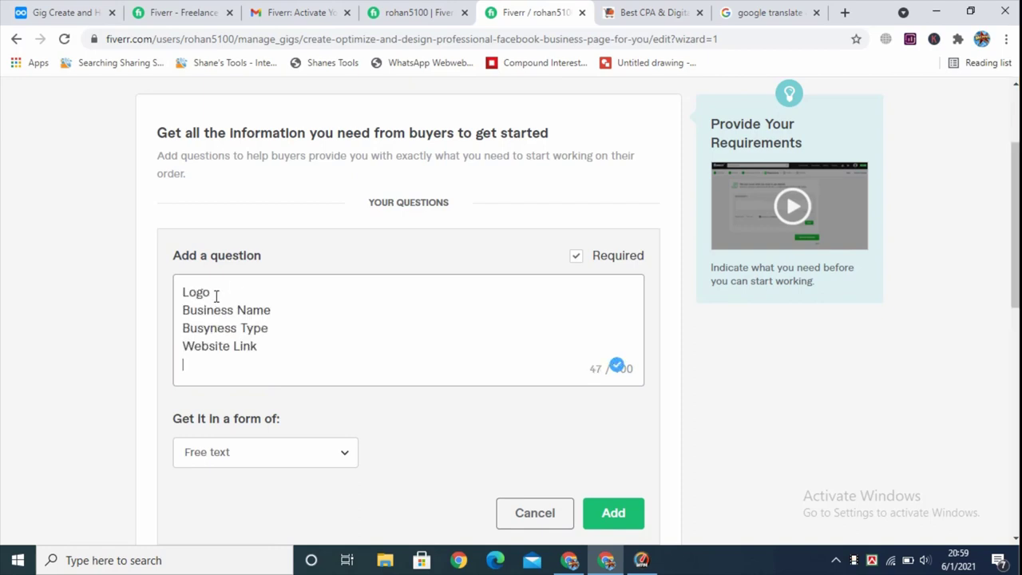
# Step: Review each line of the question text, from the logo request to the website link
pyautogui.click(211, 293)
pyautogui.click(185, 293)
pyautogui.click(185, 293)
pyautogui.click(273, 356)
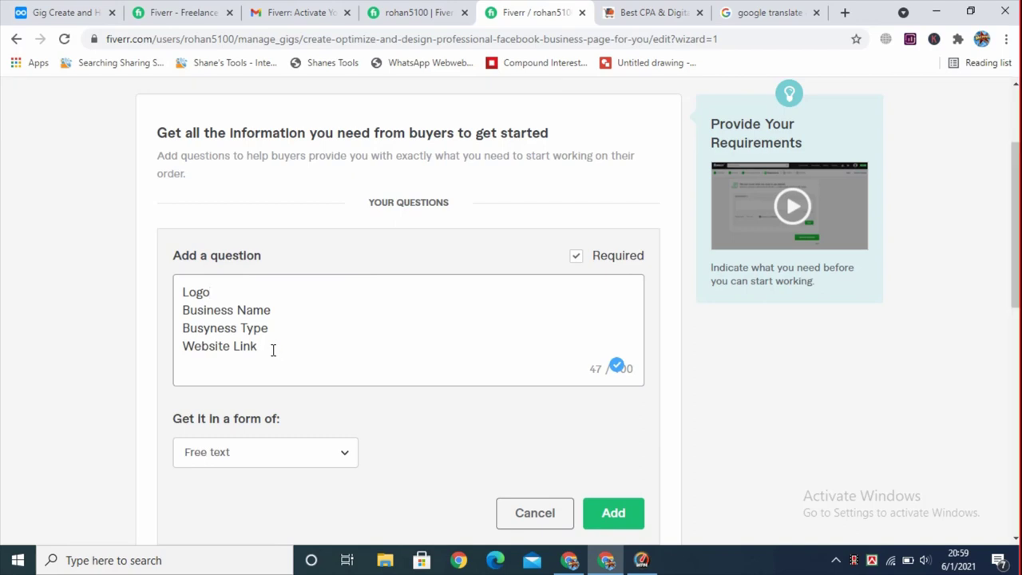
pyautogui.click(264, 310)
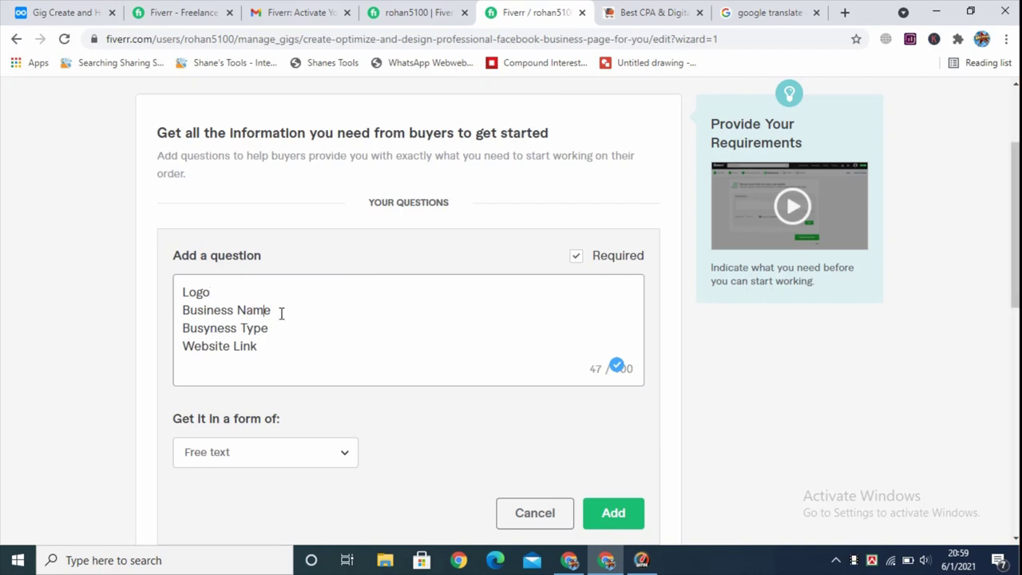
pyautogui.click(299, 313)
pyautogui.click(270, 341)
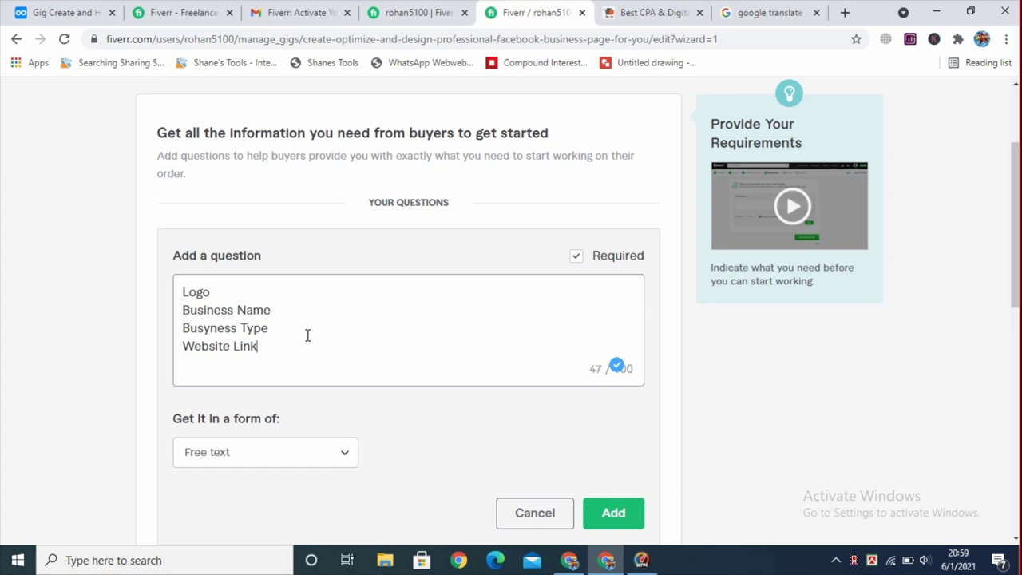
# Step: Check the answer formats offered for the question and keep Free text selected
pyautogui.scroll(-1, 308, 336)
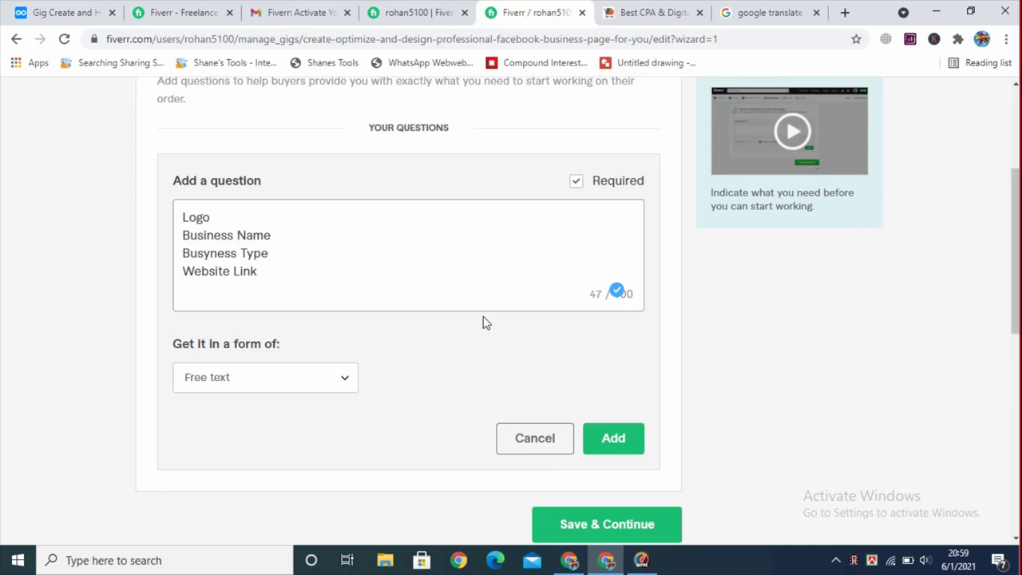
pyautogui.scroll(-1, 481, 322)
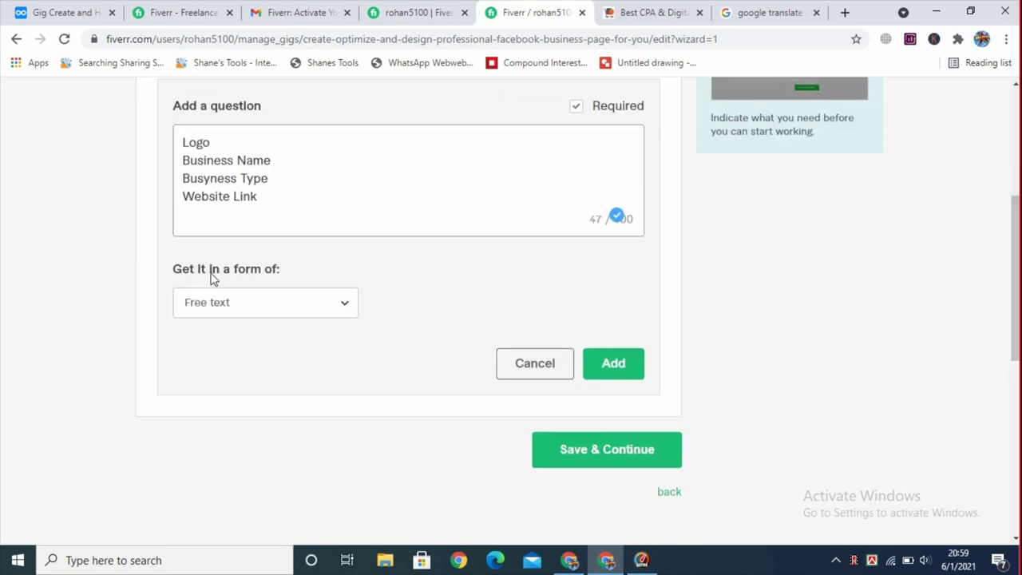
pyautogui.click(324, 312)
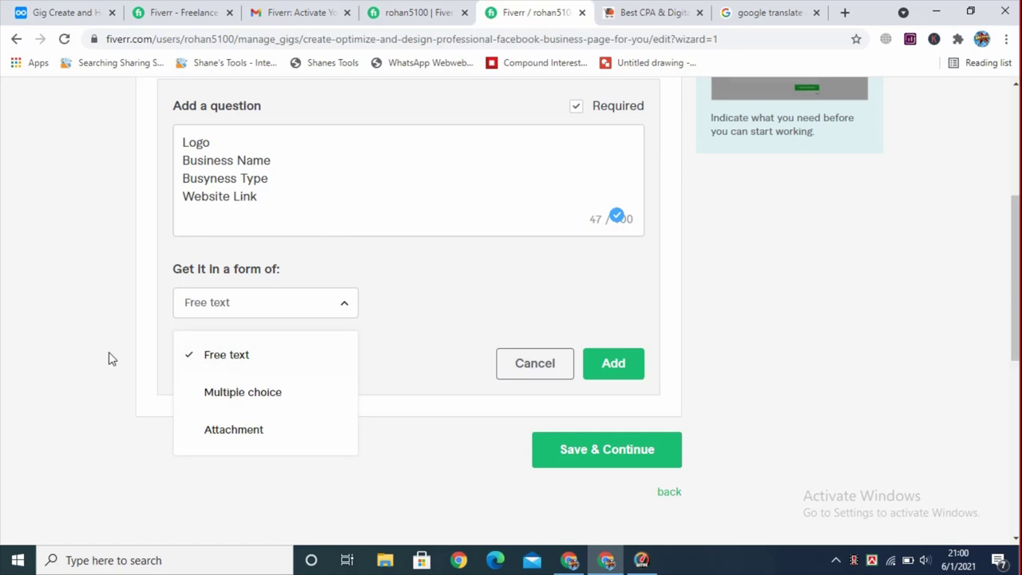
pyautogui.click(447, 266)
# Step: Add the question to the buyer requirements, and save the stage to continue to Gallery
pyautogui.scroll(1, 484, 263)
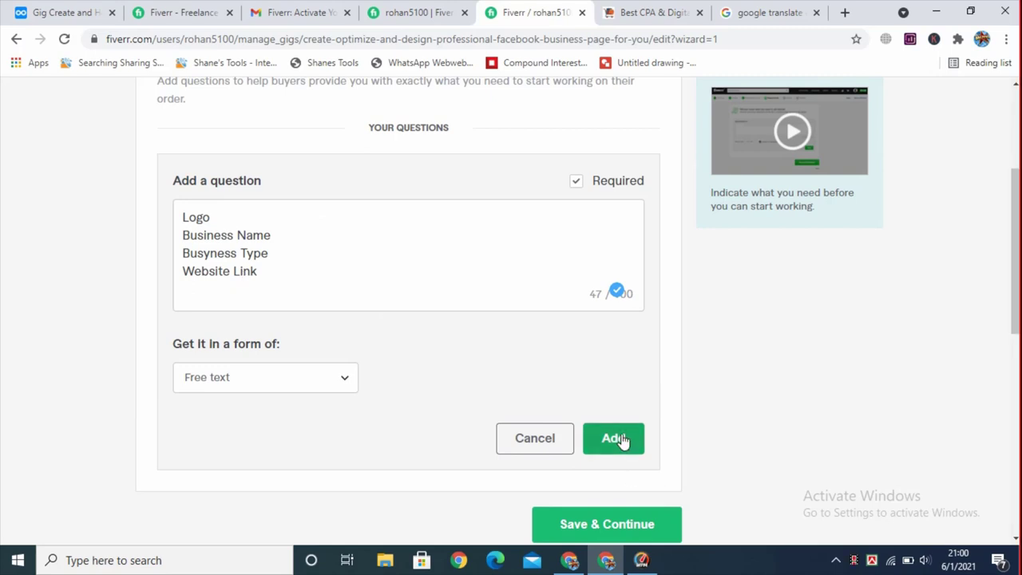
pyautogui.scroll(-1, 606, 431)
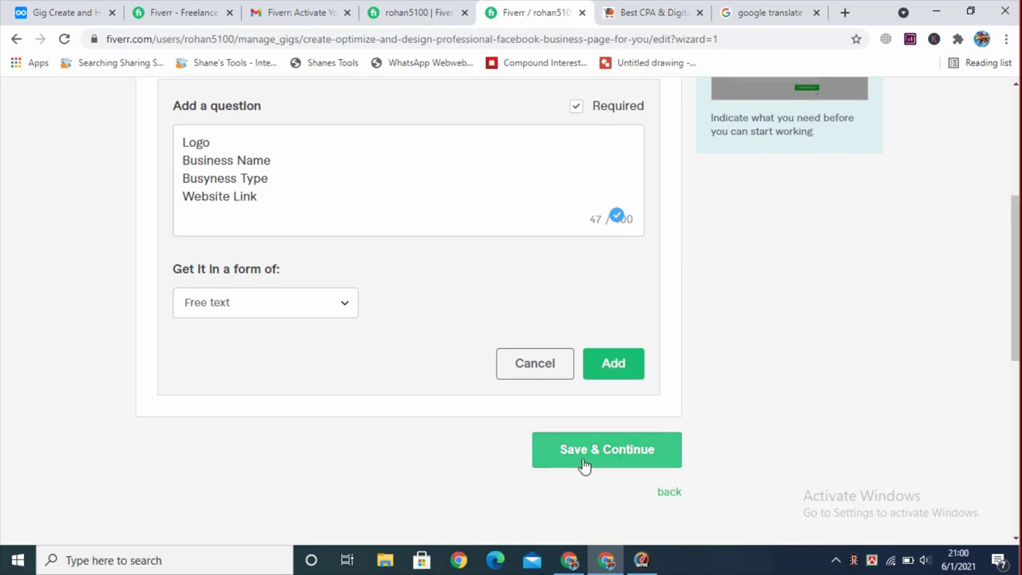
pyautogui.click(621, 455)
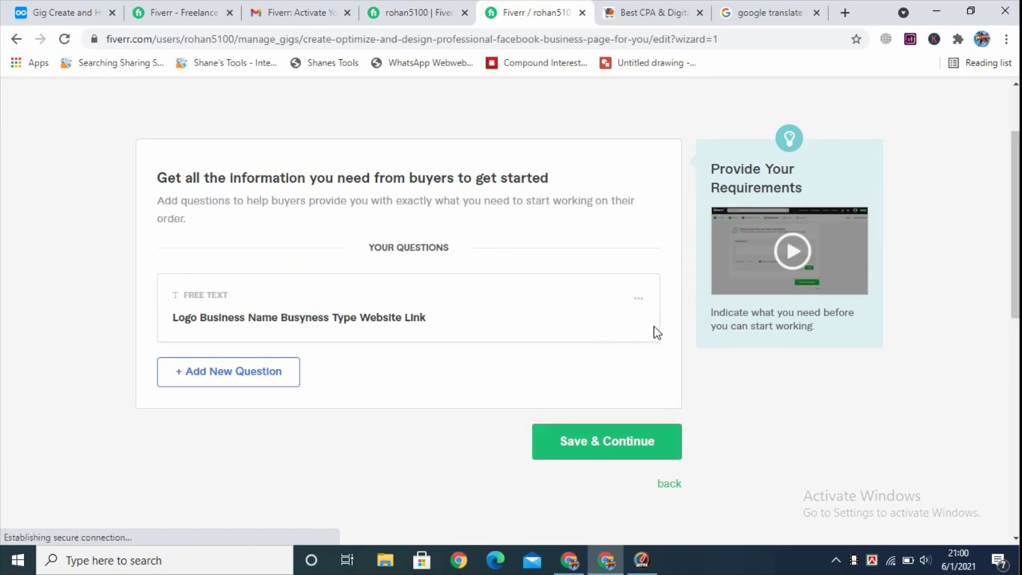
pyautogui.click(605, 452)
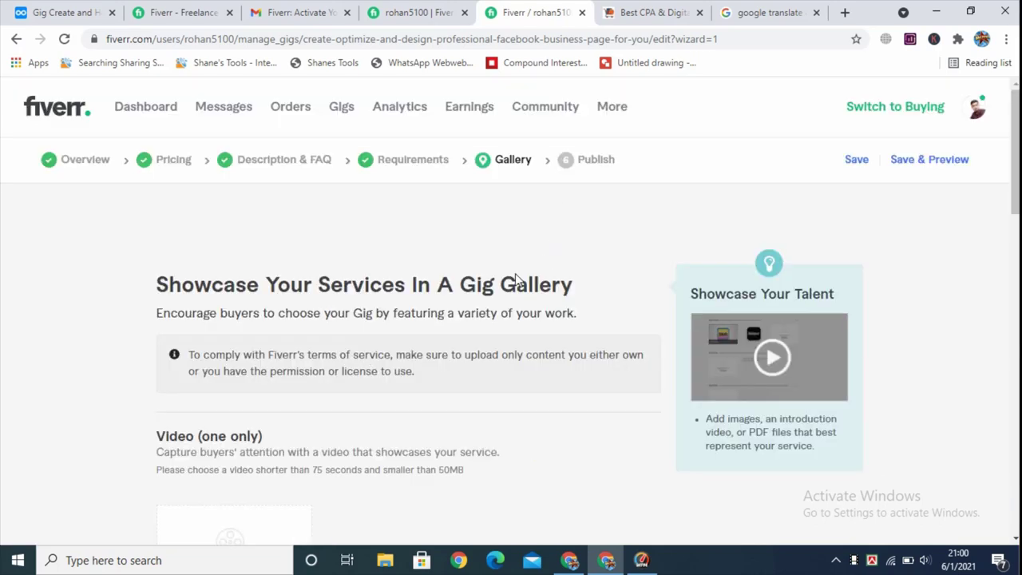
# Step: Examine the Gallery stage's guidelines and its video and image upload sections
pyautogui.scroll(-3, 292, 277)
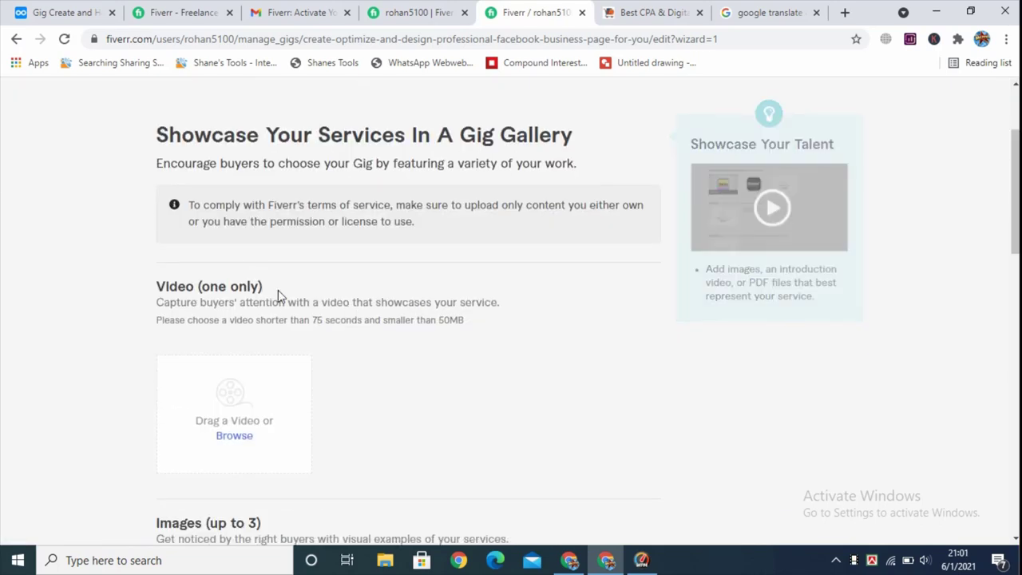
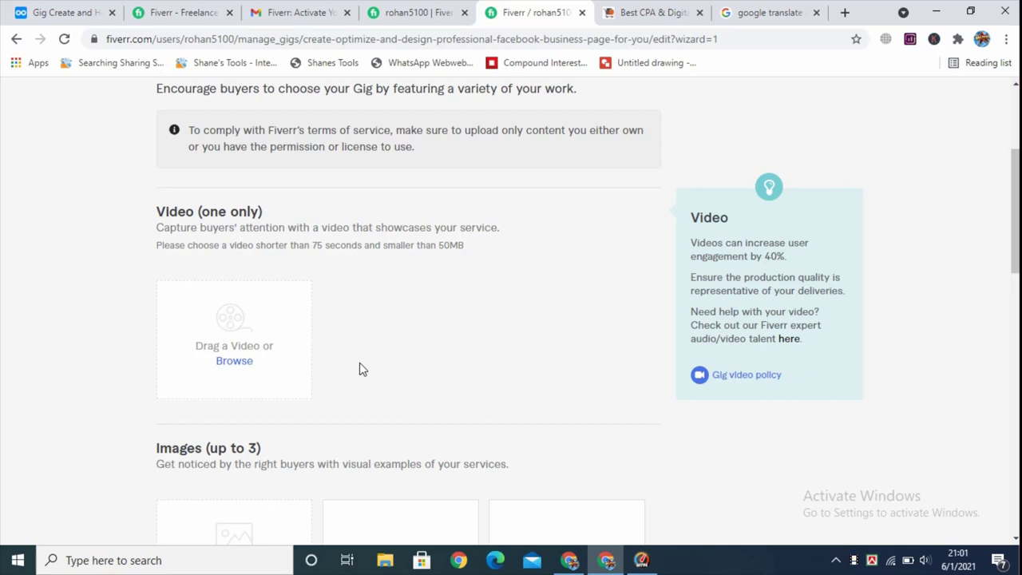
pyautogui.scroll(3, 506, 290)
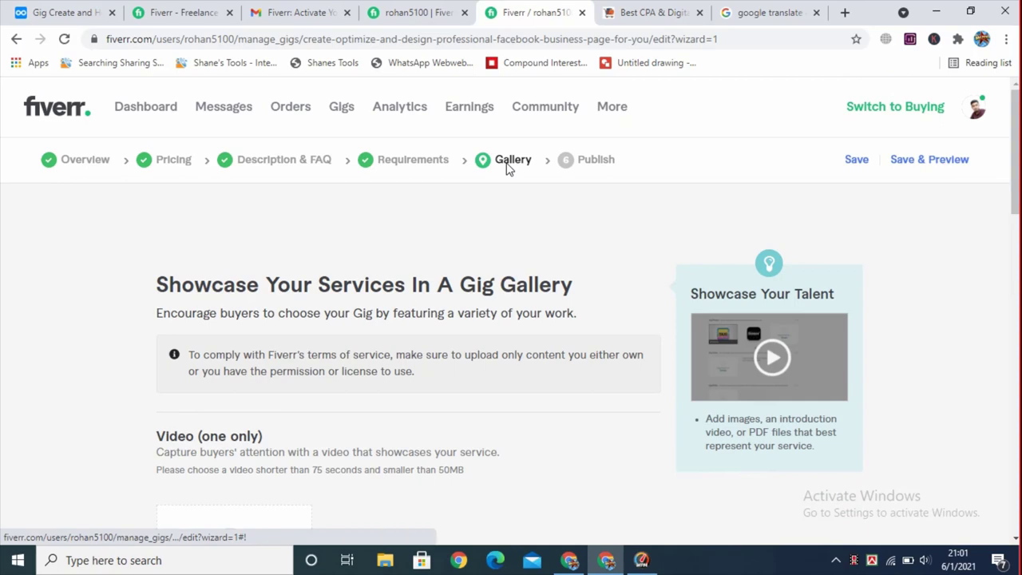
pyautogui.scroll(-1, 507, 168)
pyautogui.scroll(-1, 431, 295)
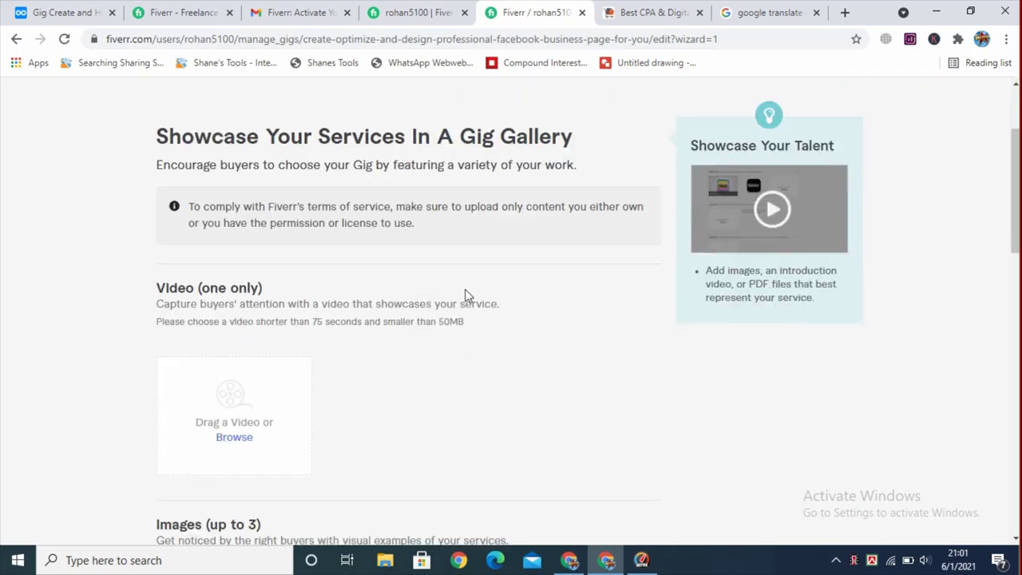
pyautogui.scroll(-1, 479, 463)
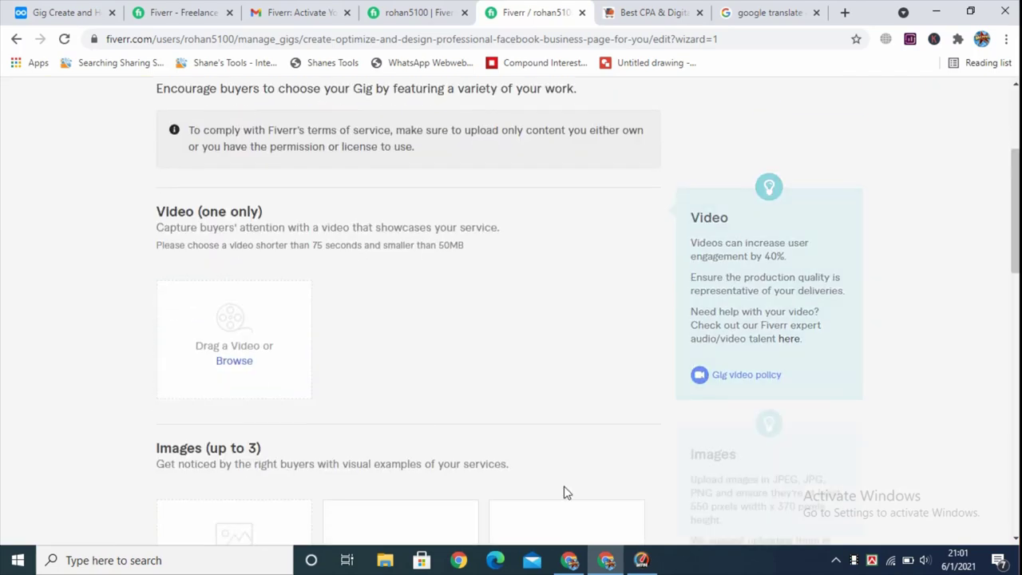
# Step: Switch to the Canva home page in the other browser window
pyautogui.click(570, 557)
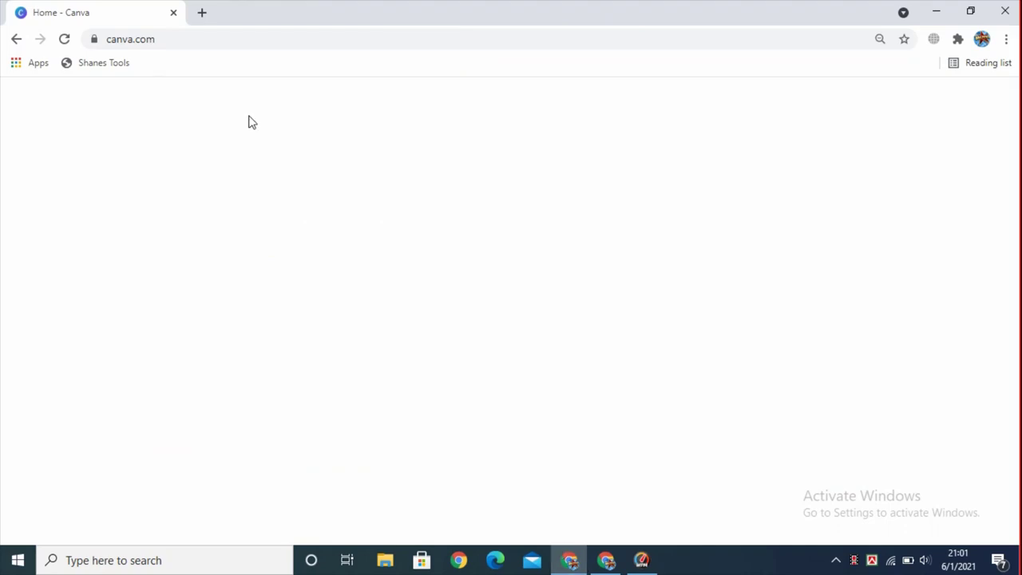
# Step: Open the custom size settings for a new design from the Canva home page
pyautogui.scroll(1, 399, 262)
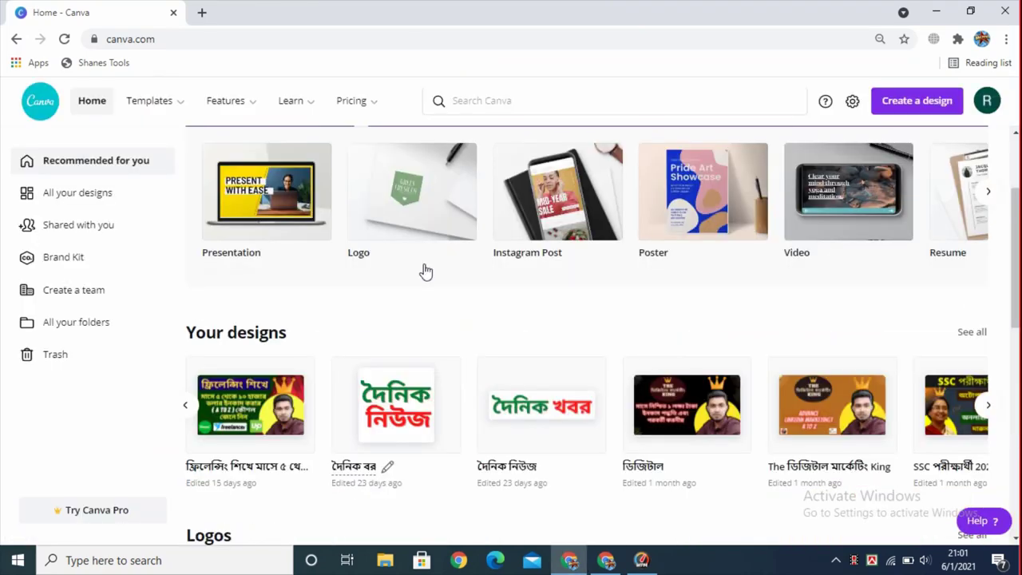
pyautogui.scroll(2, 822, 273)
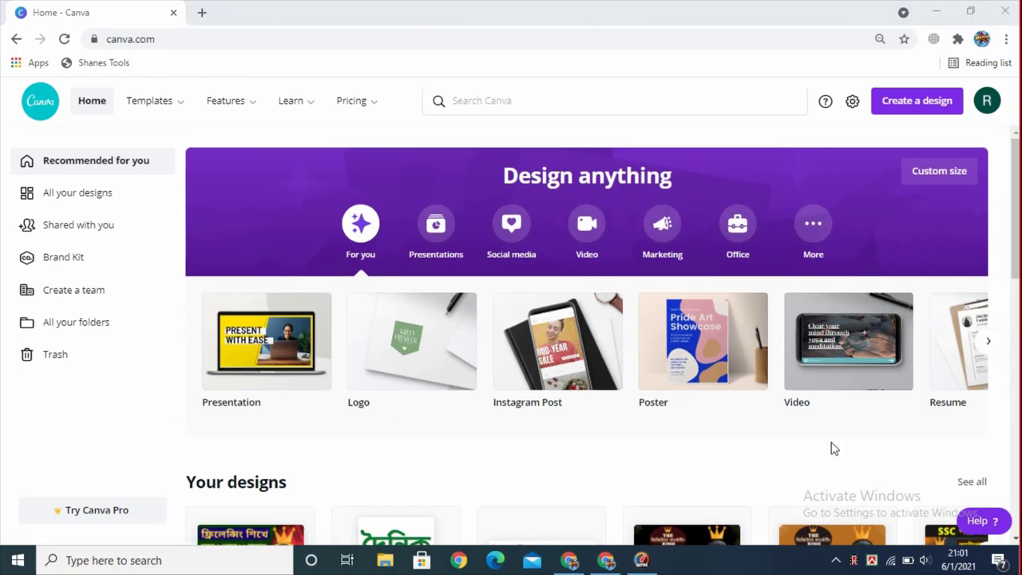
pyautogui.scroll(-1, 942, 165)
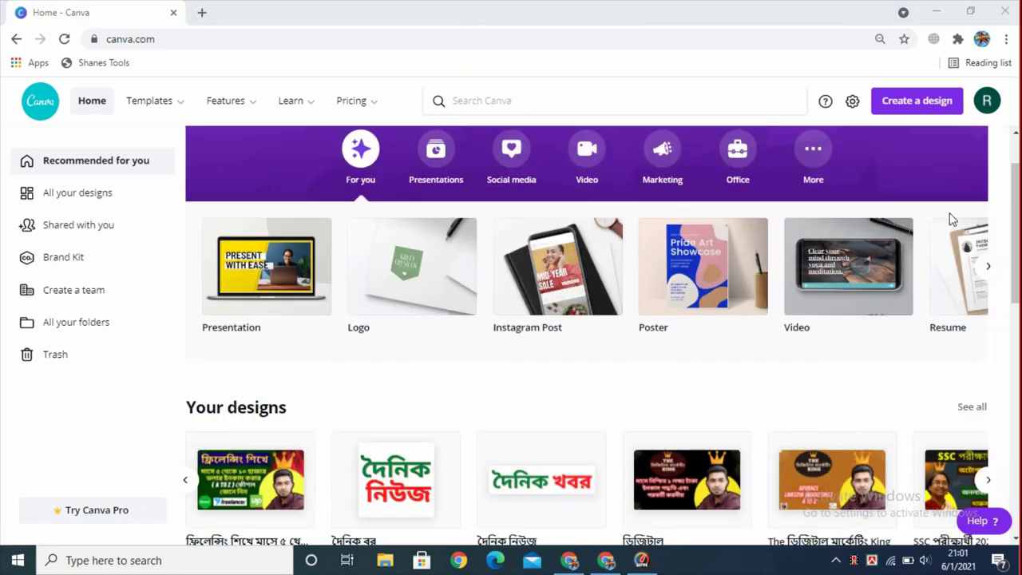
pyautogui.scroll(1, 943, 160)
pyautogui.click(941, 170)
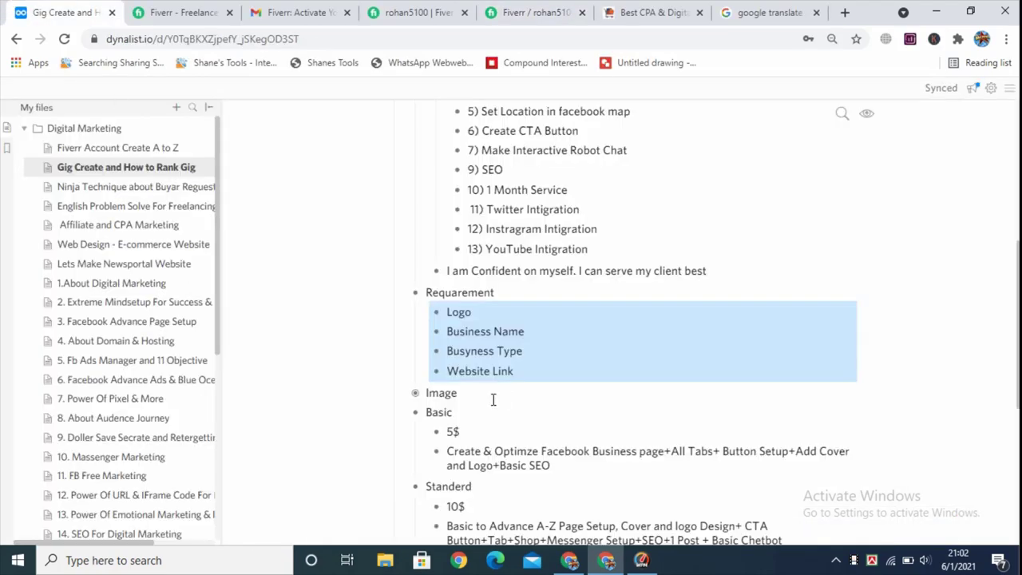
# Step: Switch to the Dynalist gig notes and expand the Image item to look up the required image dimensions
pyautogui.scroll(-4, 492, 399)
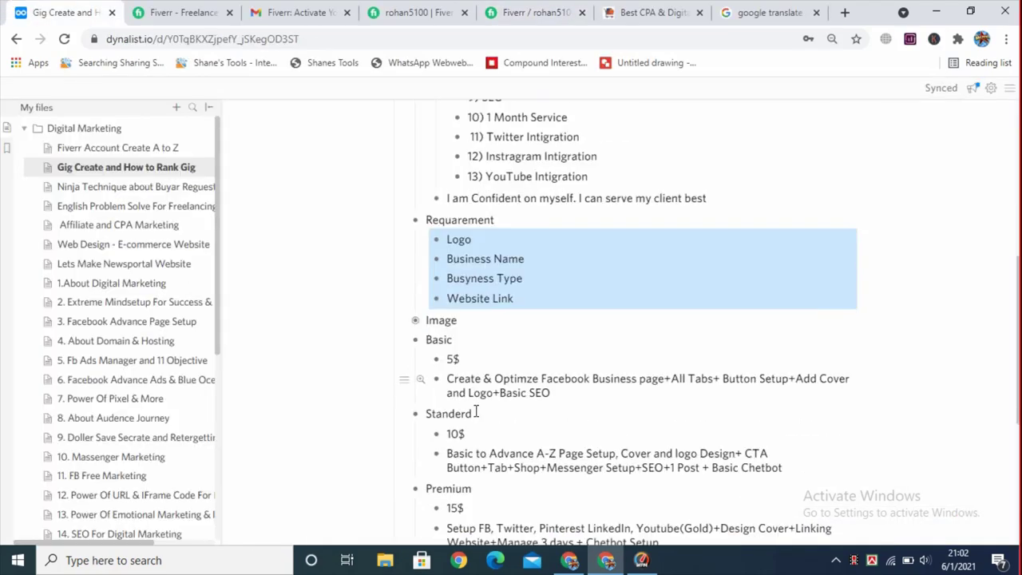
pyautogui.scroll(4, 397, 369)
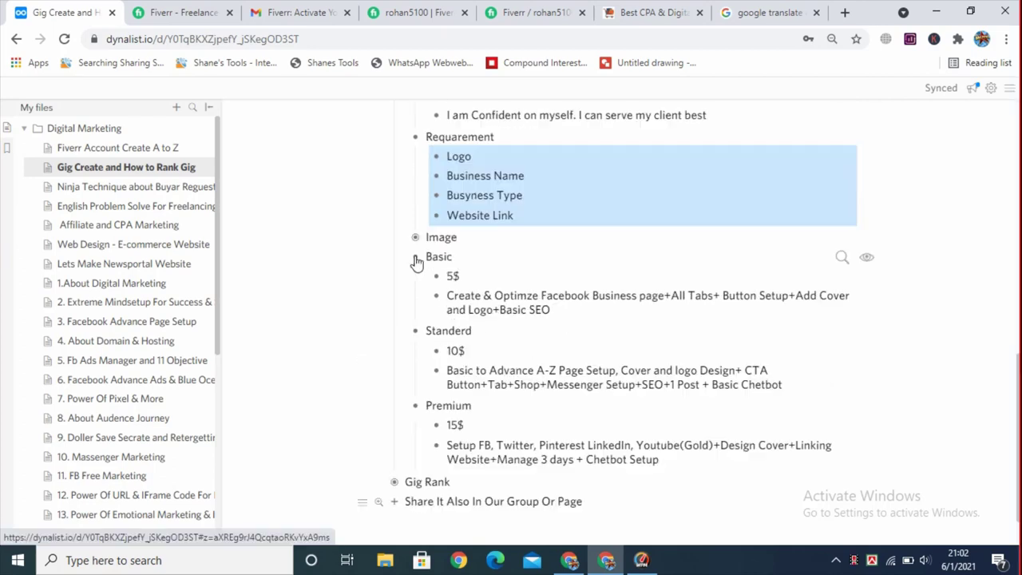
pyautogui.click(451, 392)
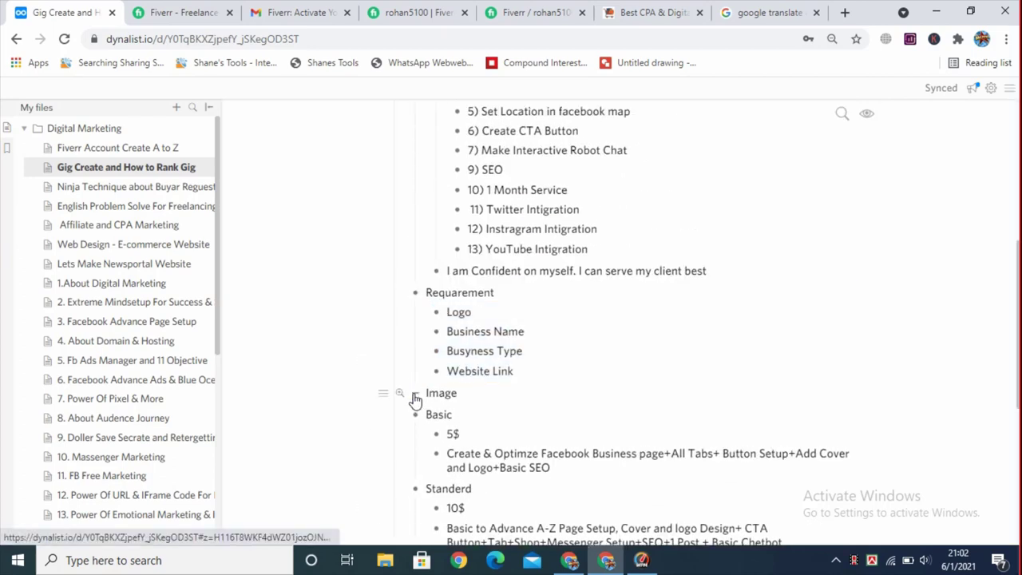
pyautogui.press('Return')
pyautogui.press('Tab')
pyautogui.write('510*370')
pyautogui.scroll(-1, 460, 357)
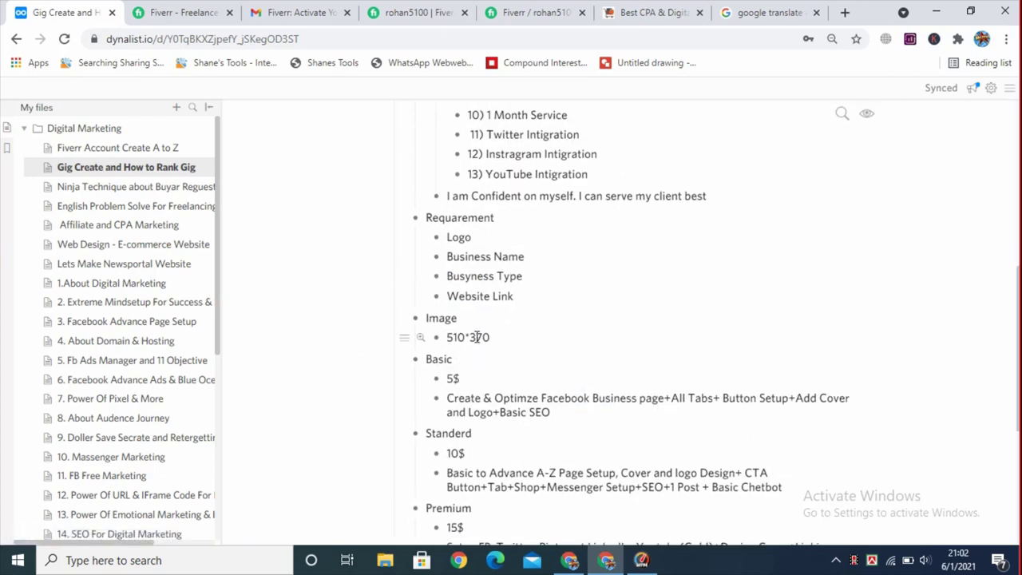
# Step: Return to Canva and create a new custom design 510 px wide and 370 px high
pyautogui.click(569, 560)
pyautogui.click(771, 215)
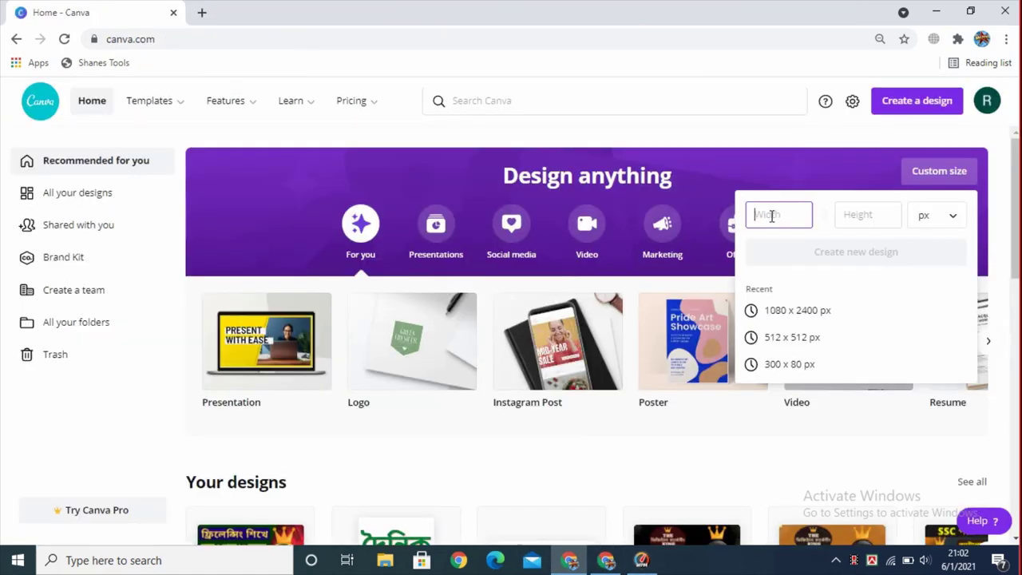
pyautogui.write('51')
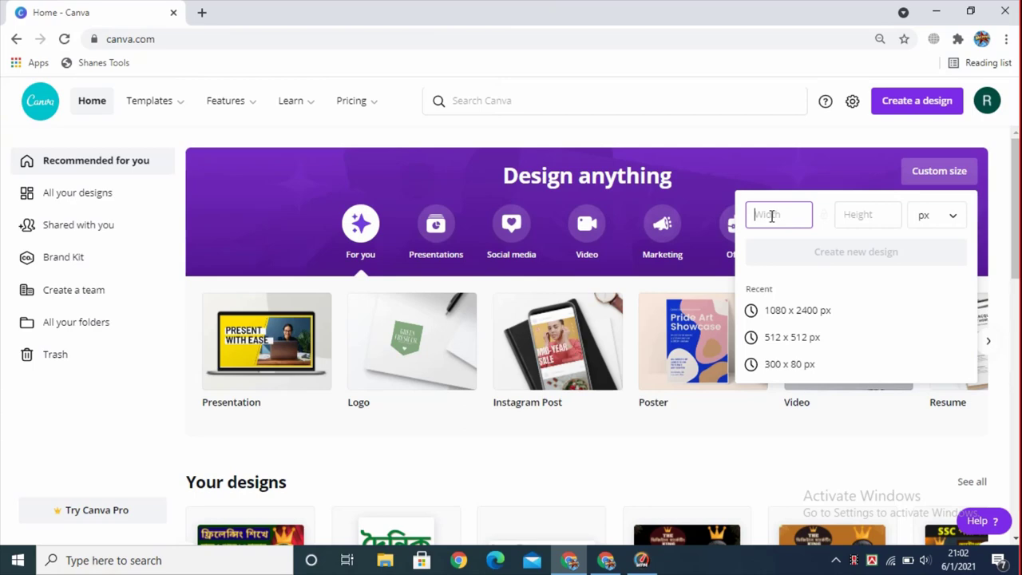
pyautogui.write('0')
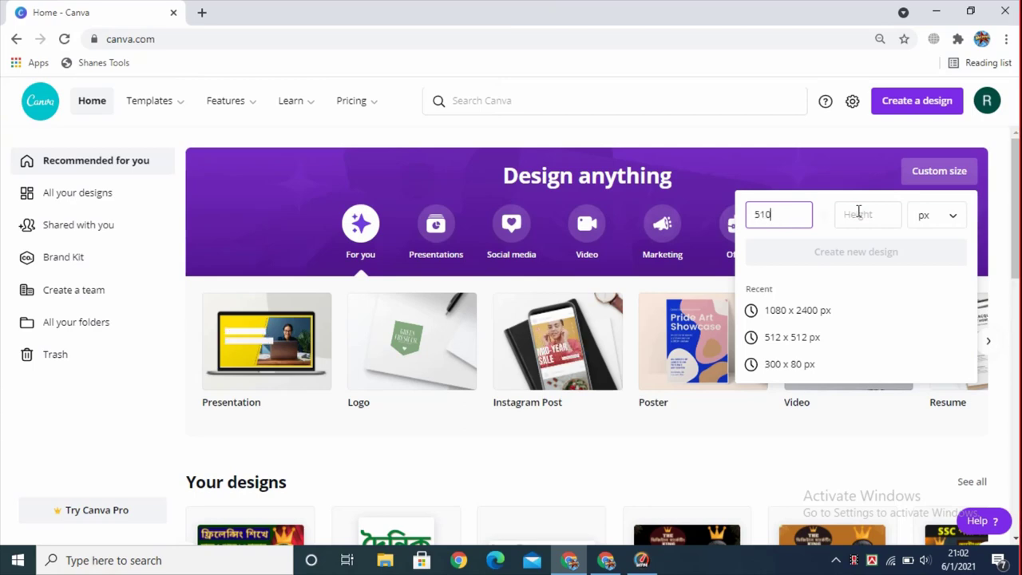
pyautogui.click(854, 215)
pyautogui.hotkey('alt', 'Tab')
pyautogui.hotkey('alt', 'Tab')
pyautogui.write('370')
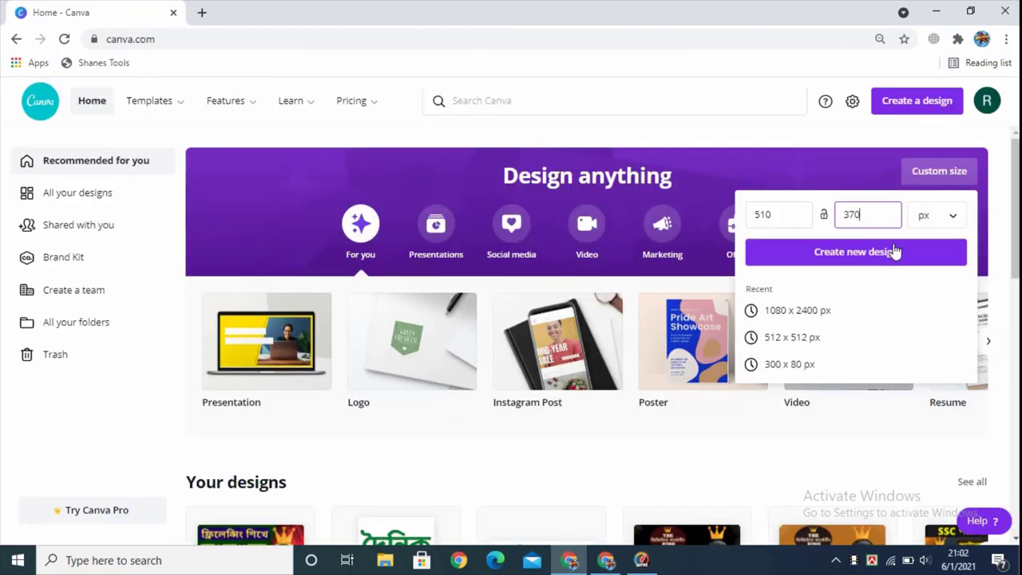
pyautogui.click(850, 255)
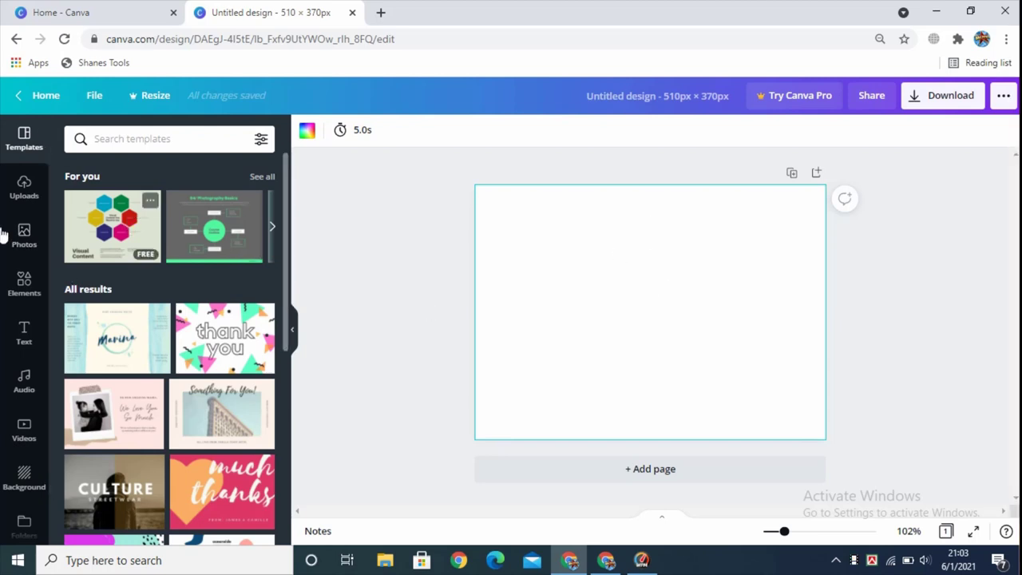
# Step: Add the uploaded Fiverr logo, portrait and orange squiggle to the page, and shrink the squiggle to about 56 × 56 px near the left edge
pyautogui.click(24, 187)
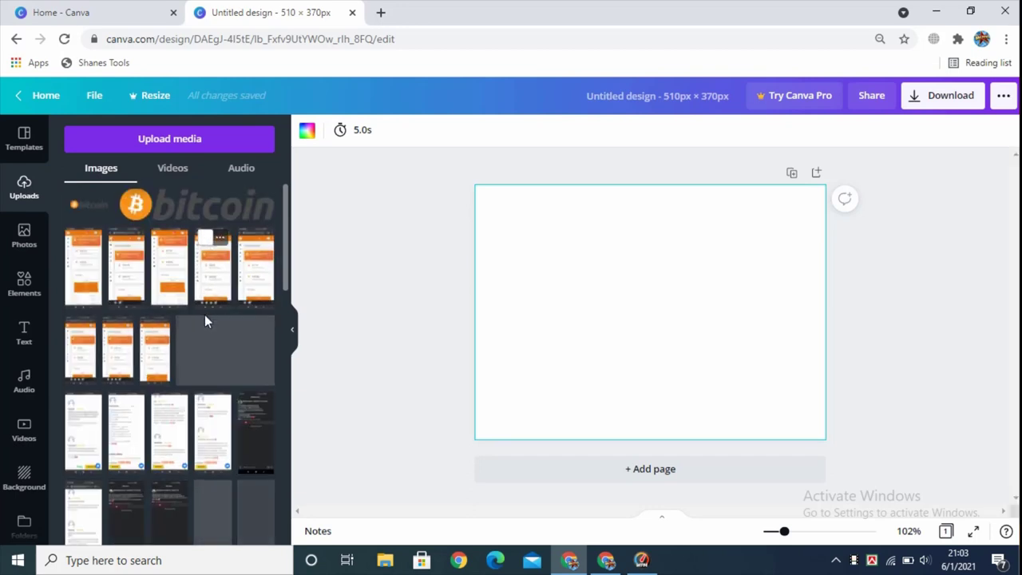
pyautogui.scroll(-3, 205, 315)
pyautogui.scroll(-3, 205, 322)
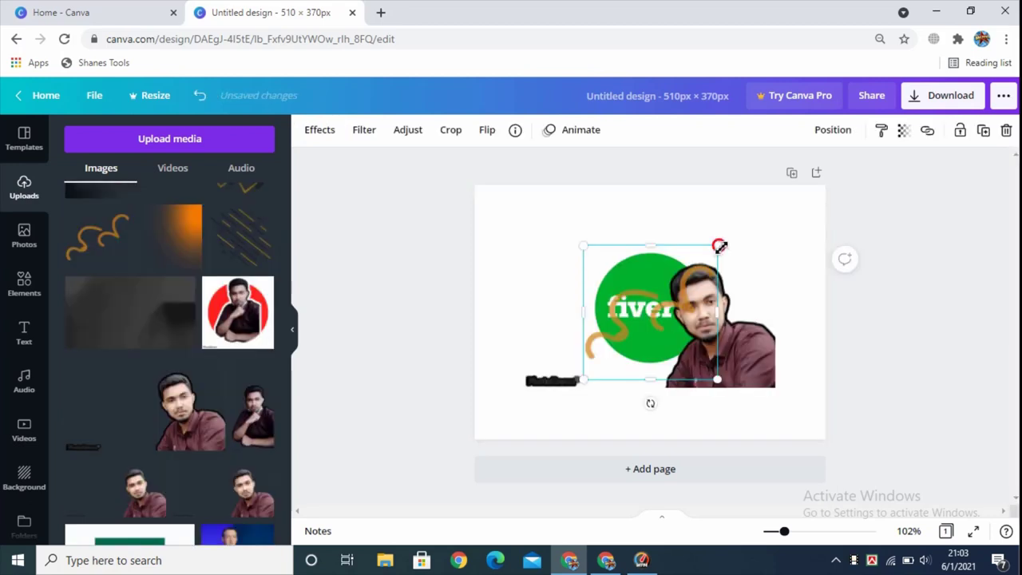
pyautogui.moveTo(719, 246)
pyautogui.mouseDown()
pyautogui.moveTo(585, 374)
pyautogui.moveTo(618, 360)
pyautogui.mouseUp()
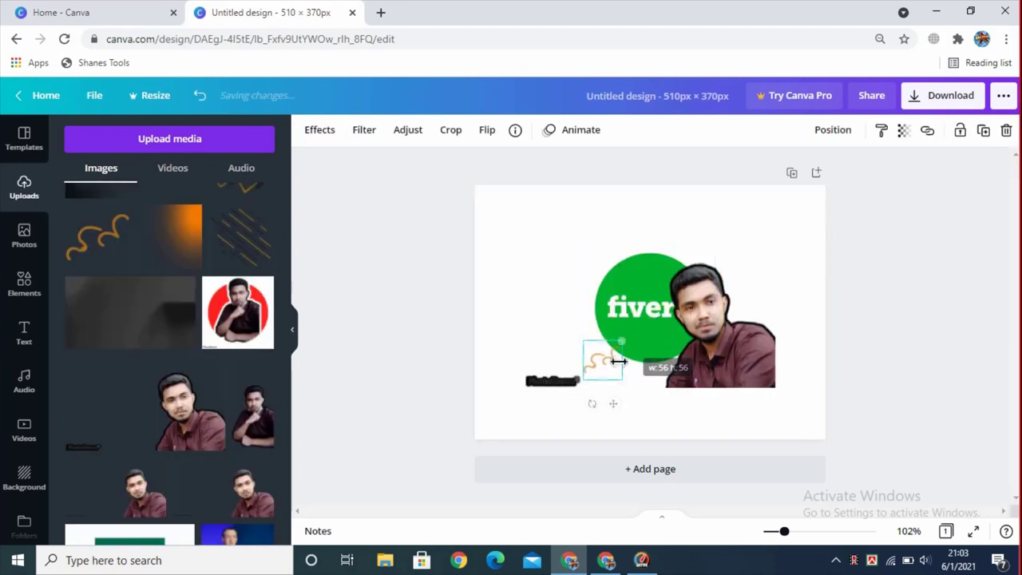
pyautogui.moveTo(516, 267); pyautogui.dragTo(523, 271)
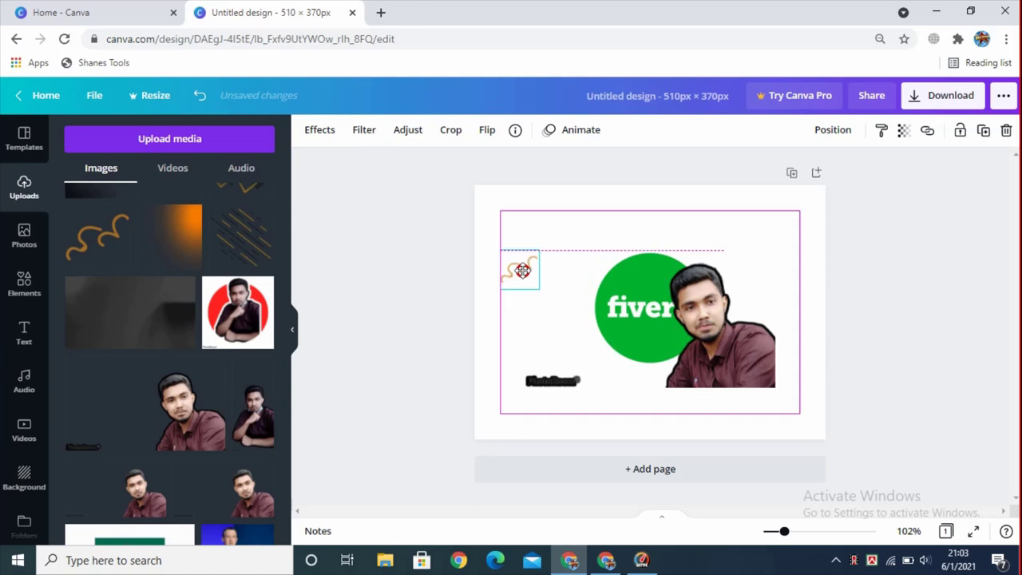
# Step: Move the portrait into the page's lower-right corner with its empty side cropped, and shift the Fiverr logo to the left half
pyautogui.moveTo(737, 342)
pyautogui.mouseDown()
pyautogui.moveTo(773, 388)
pyautogui.moveTo(753, 392)
pyautogui.mouseUp()
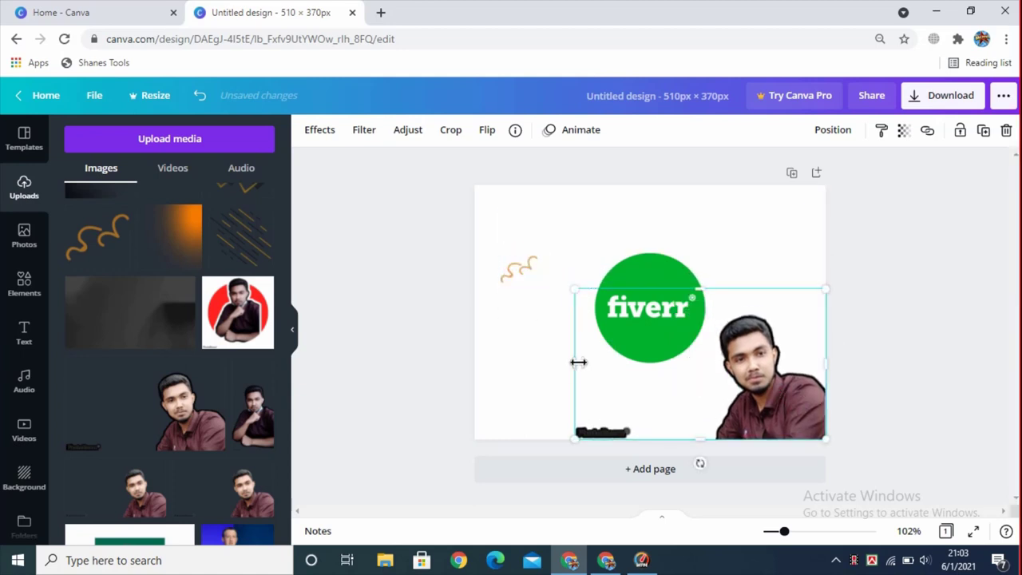
pyautogui.moveTo(574, 369); pyautogui.dragTo(669, 370)
pyautogui.moveTo(643, 318); pyautogui.dragTo(565, 333)
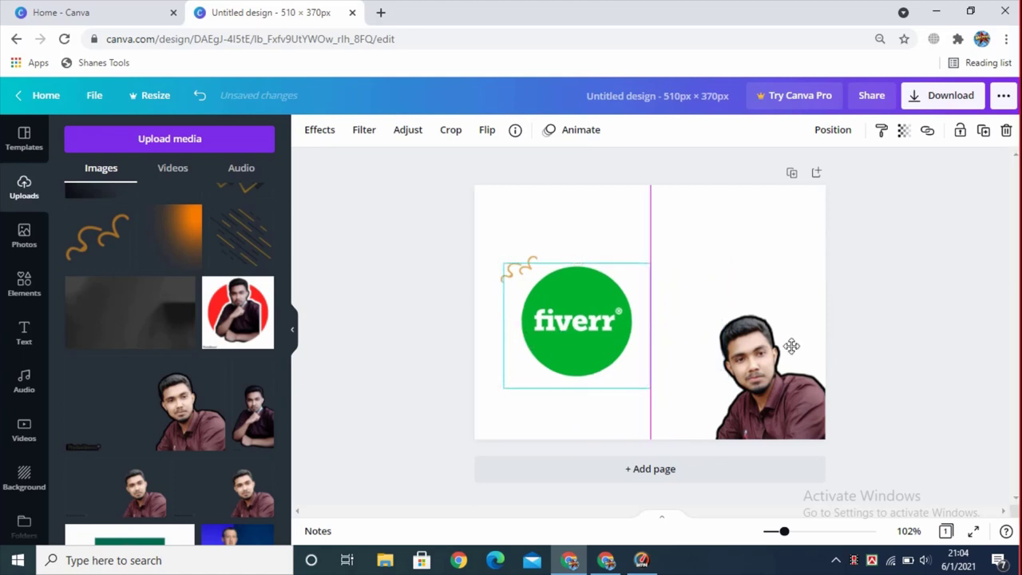
# Step: Rotate the portrait slightly clockwise, enlarge it and fit it into the lower-right corner of the page
pyautogui.moveTo(791, 406); pyautogui.dragTo(764, 372)
pyautogui.moveTo(726, 433); pyautogui.dragTo(699, 429)
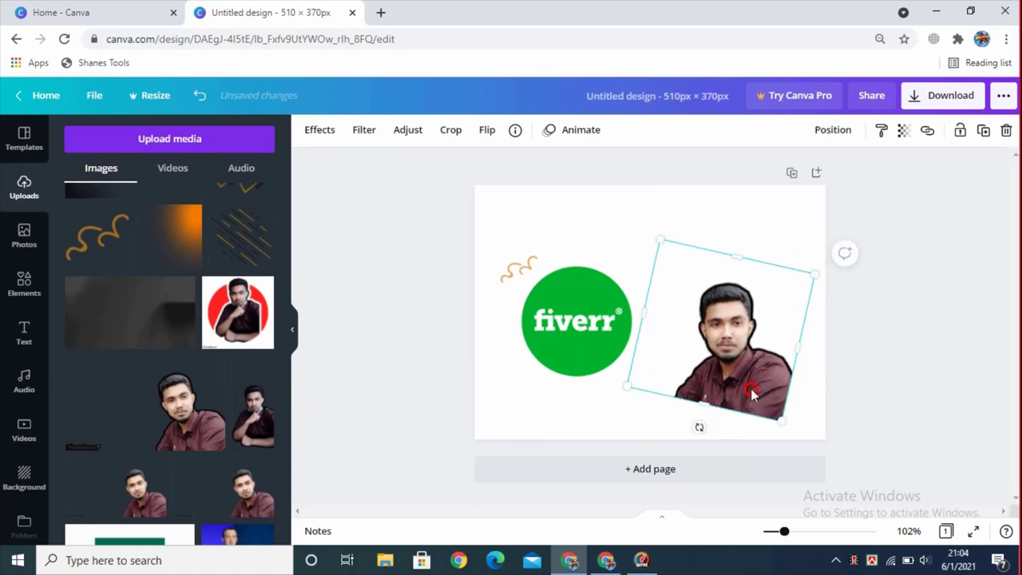
pyautogui.moveTo(719, 353); pyautogui.dragTo(759, 397)
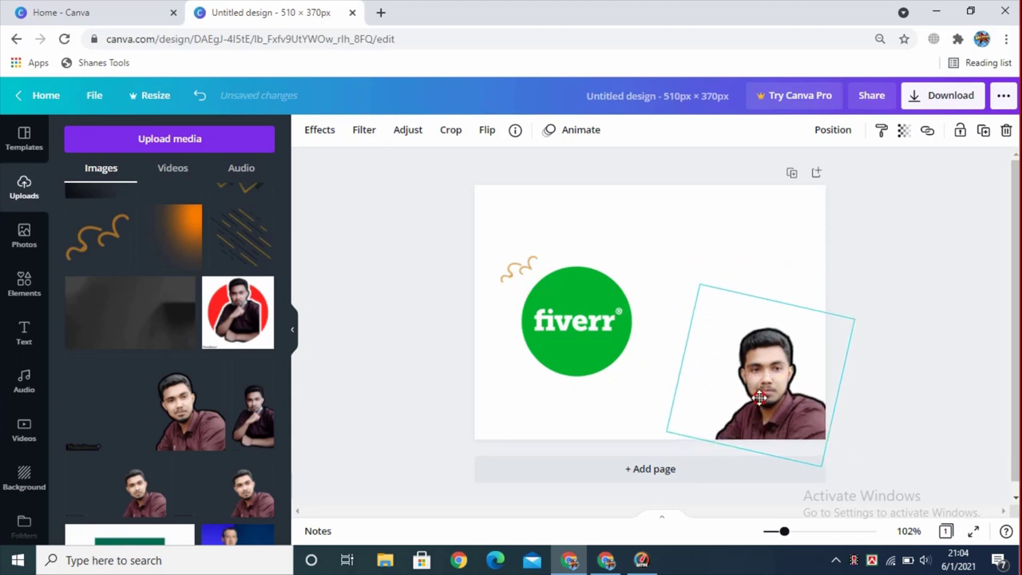
pyautogui.moveTo(701, 286); pyautogui.dragTo(673, 249)
pyautogui.moveTo(755, 408); pyautogui.dragTo(695, 238)
pyautogui.click(695, 237)
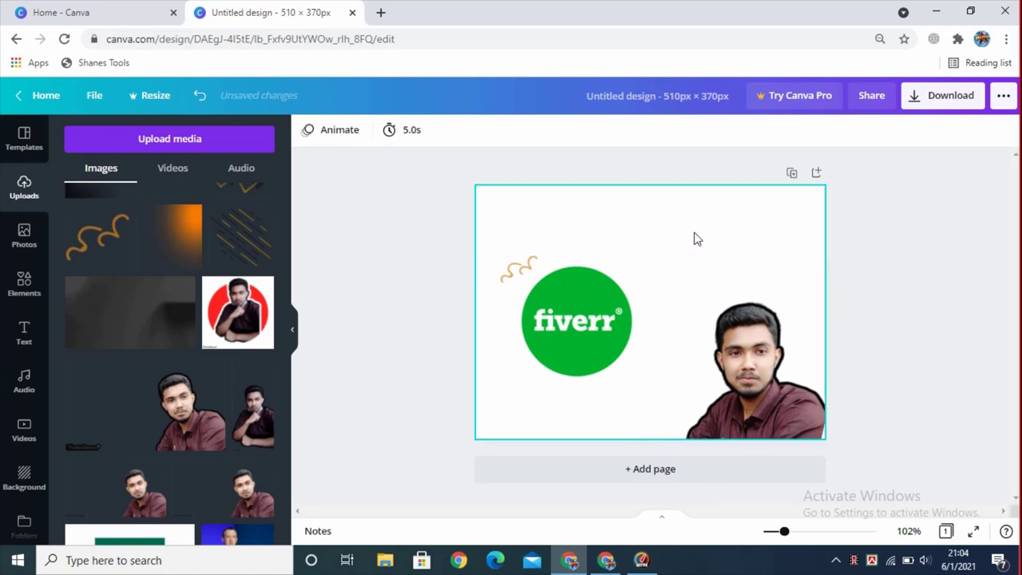
pyautogui.click(784, 281)
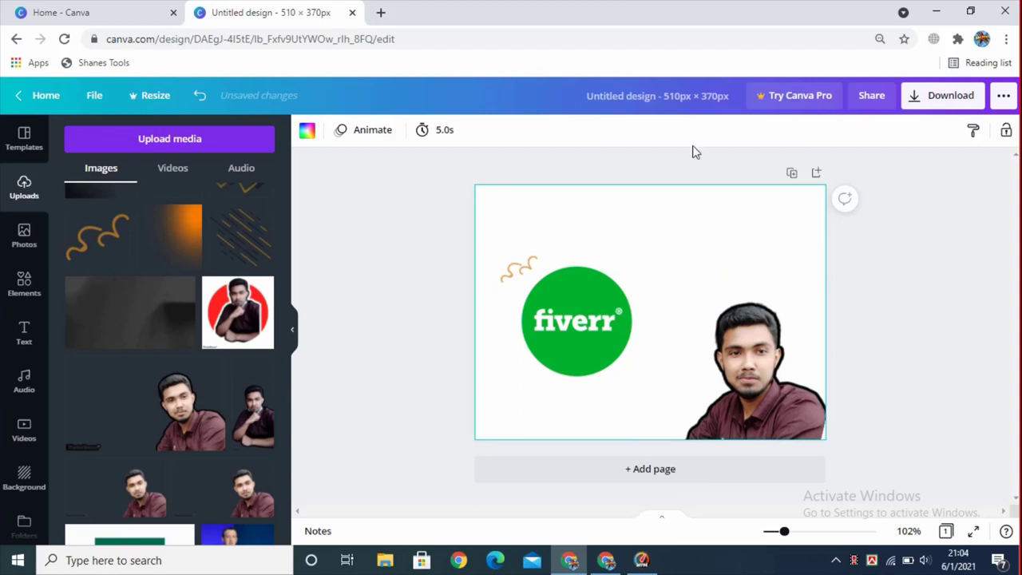
pyautogui.click(761, 272)
pyautogui.click(754, 340)
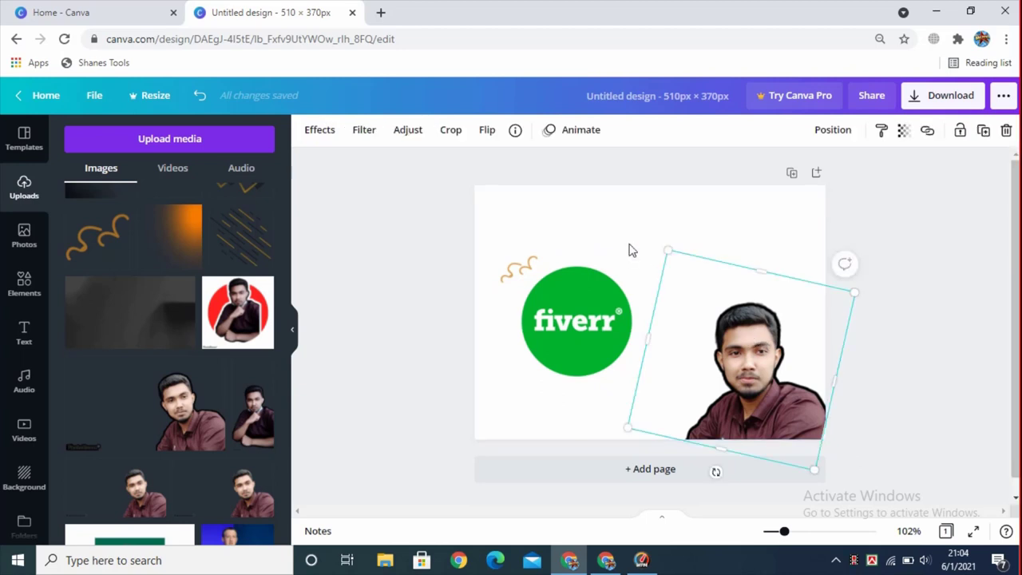
pyautogui.click(631, 240)
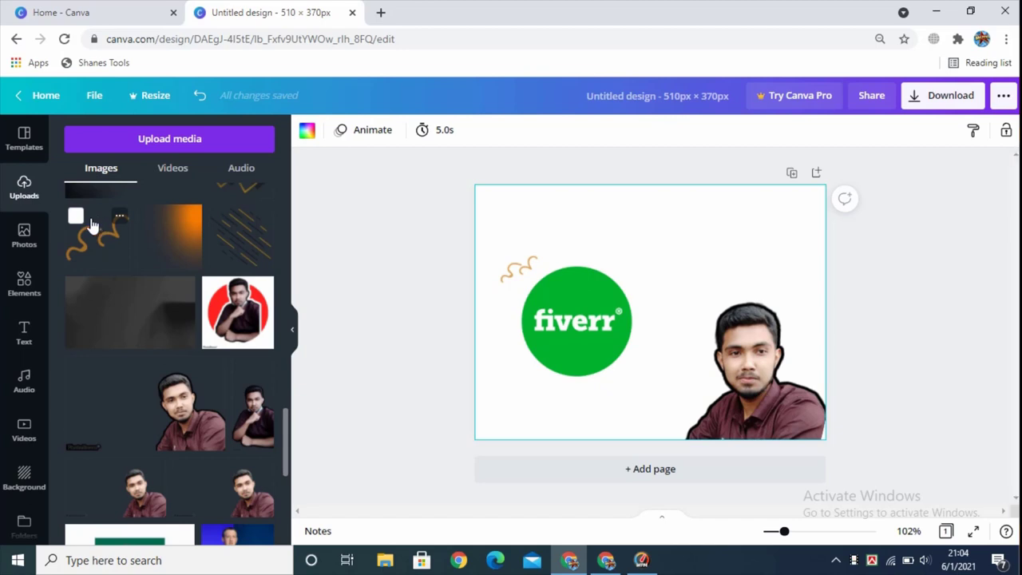
# Step: Add a circle shape to the page and colour it yellow, #FFEA29
pyautogui.click(32, 292)
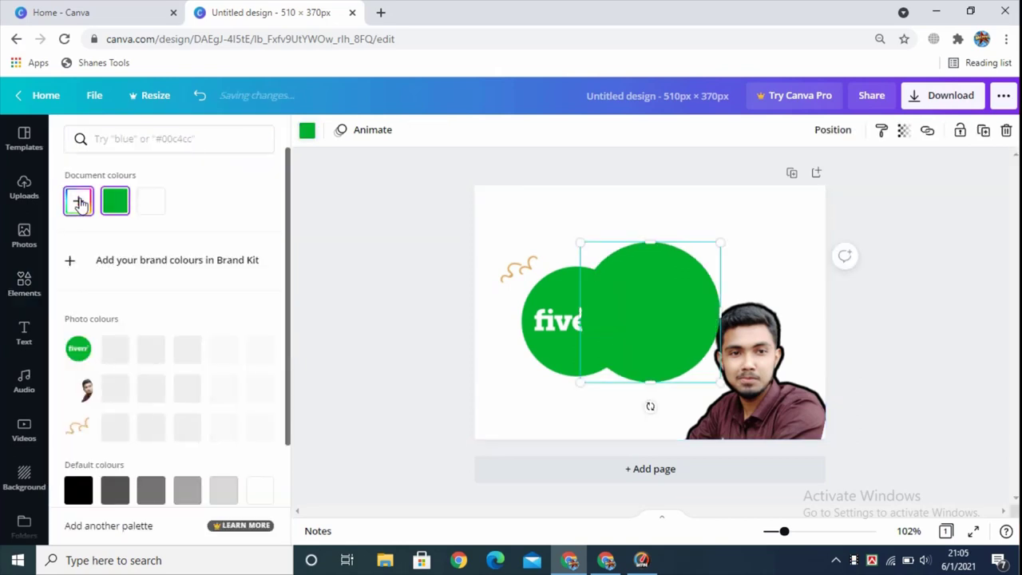
pyautogui.click(79, 202)
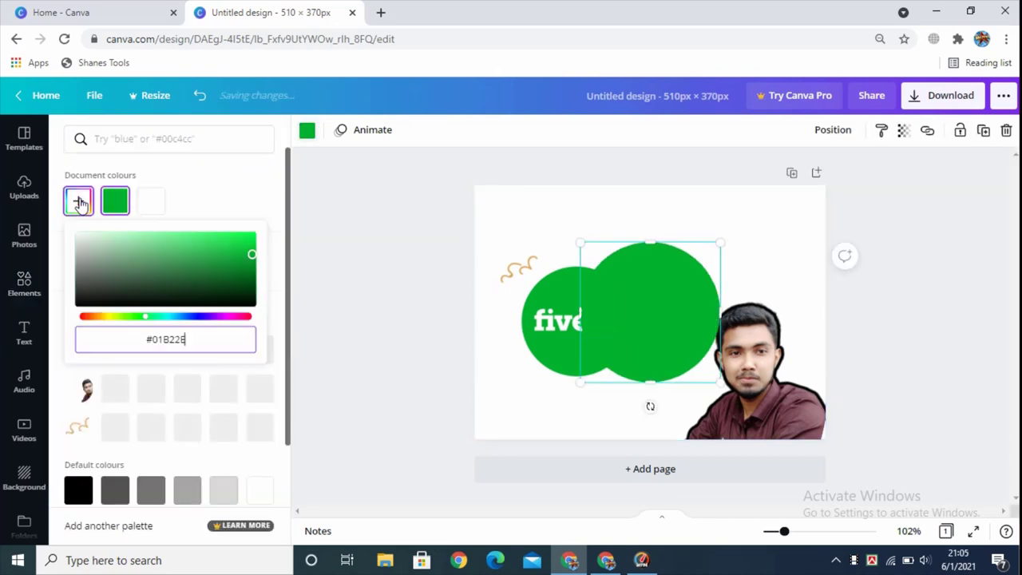
pyautogui.moveTo(105, 319); pyautogui.dragTo(108, 316)
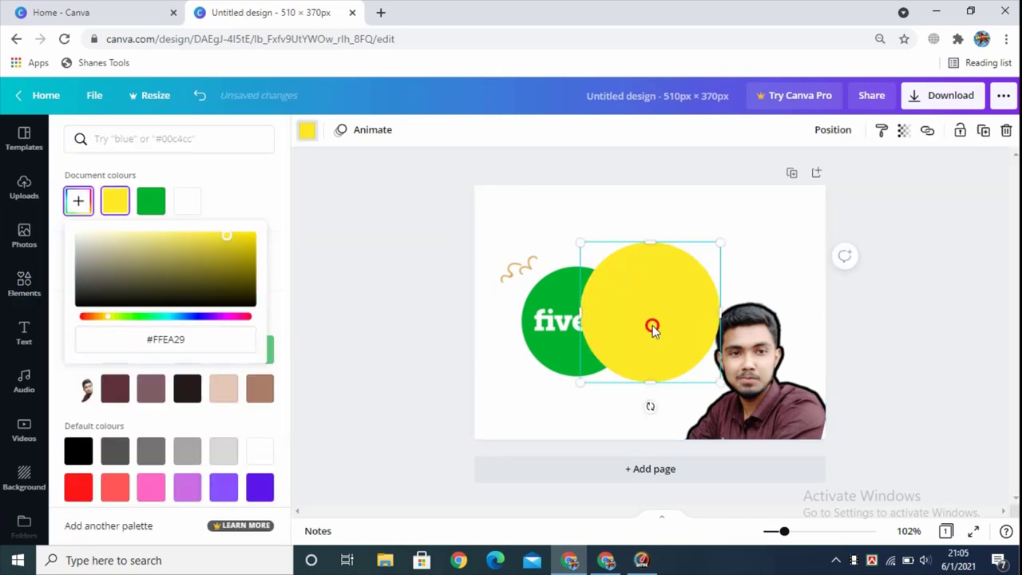
# Step: Place the yellow circle over the portrait, enlarge it to about 235 × 259 px and send it to the back
pyautogui.moveTo(736, 374); pyautogui.dragTo(771, 406)
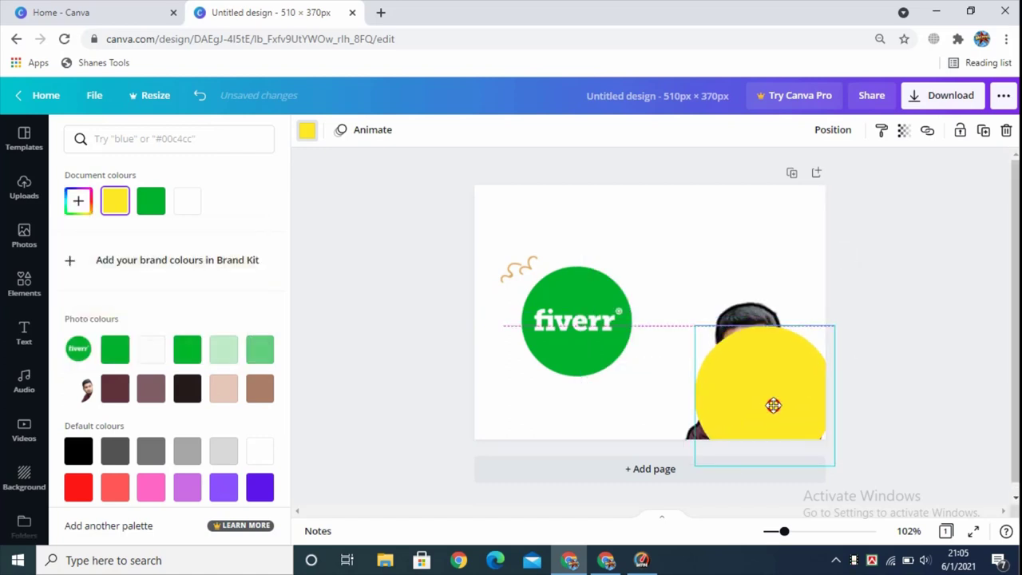
pyautogui.moveTo(702, 321); pyautogui.dragTo(677, 310)
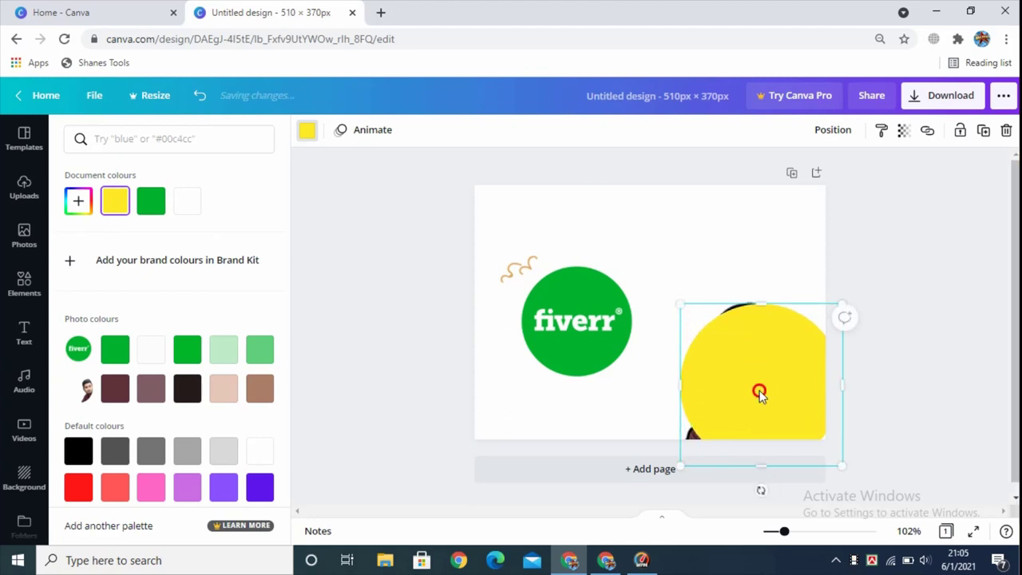
pyautogui.moveTo(769, 392)
pyautogui.mouseDown()
pyautogui.moveTo(754, 388)
pyautogui.moveTo(774, 402)
pyautogui.mouseUp()
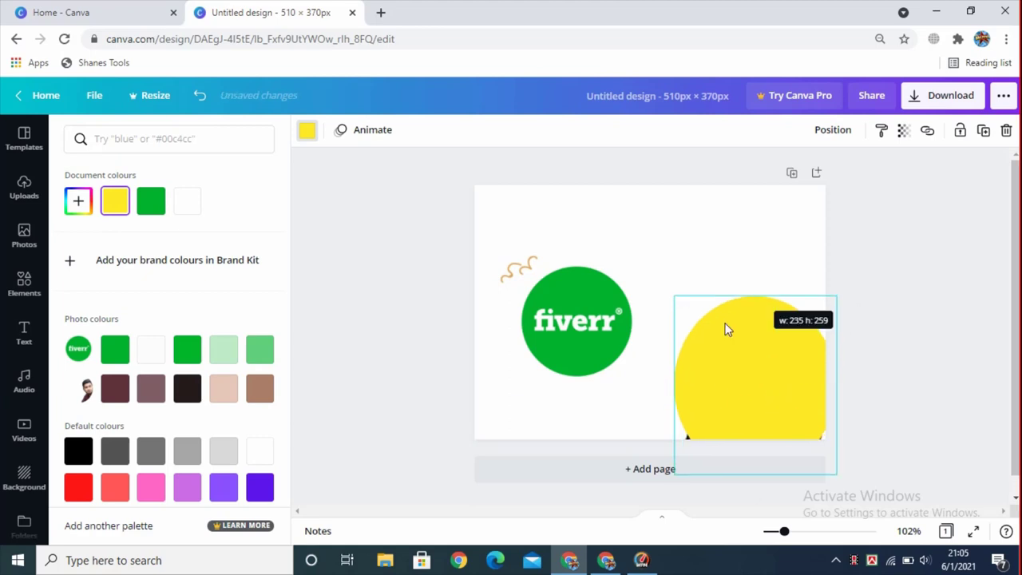
pyautogui.moveTo(727, 329); pyautogui.dragTo(726, 329)
pyautogui.rightClick(745, 363)
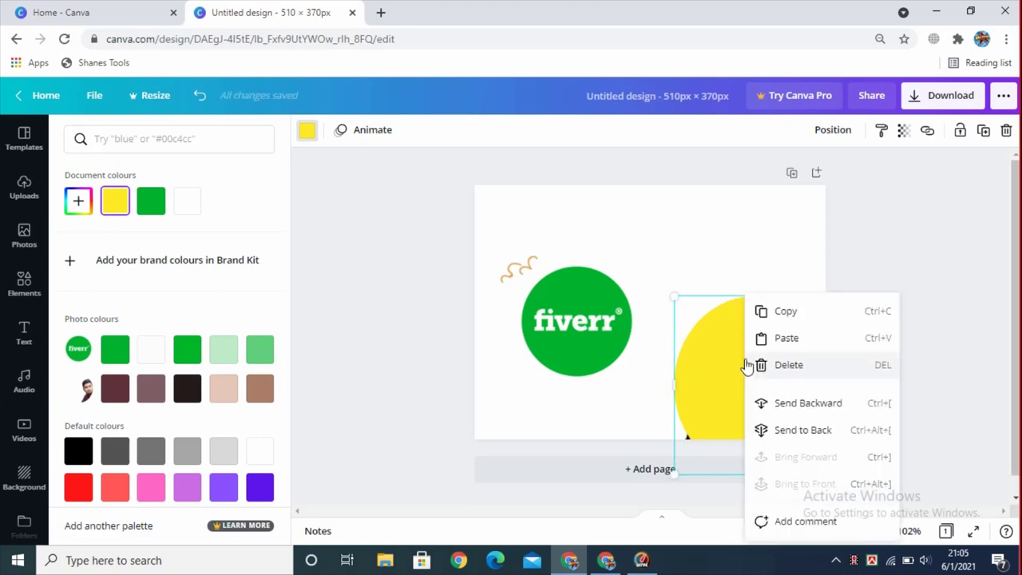
pyautogui.click(804, 432)
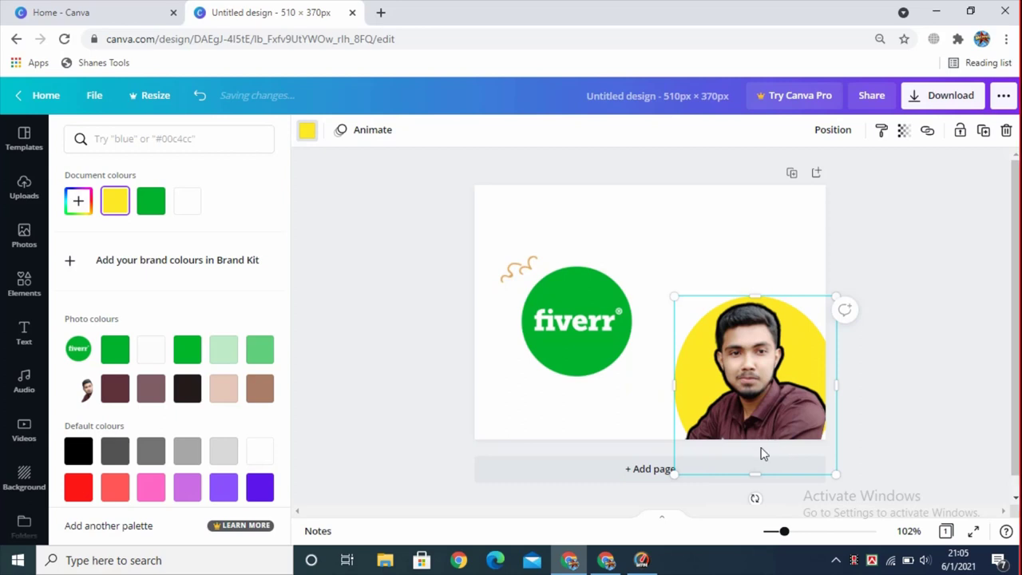
# Step: Nudge the portrait slightly to the right within the yellow circle
pyautogui.click(763, 397)
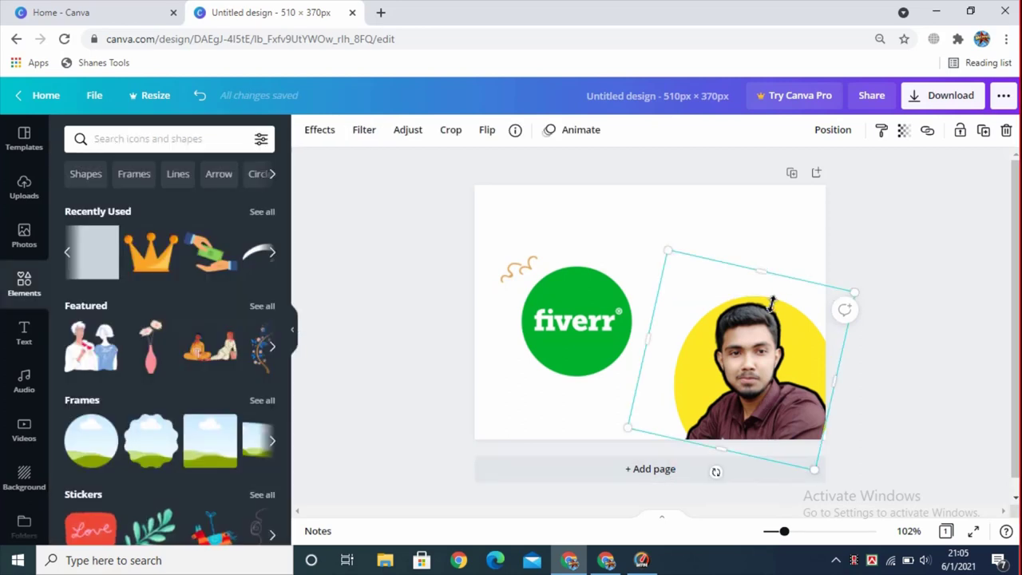
pyautogui.moveTo(771, 302); pyautogui.dragTo(770, 305)
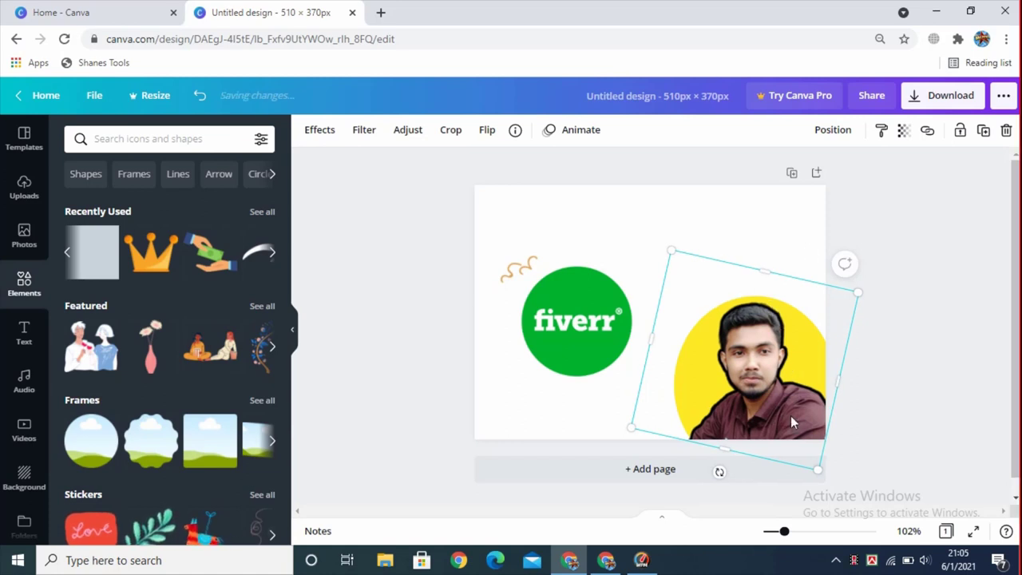
# Step: Shrink the Fiverr logo to about two thirds of its size
pyautogui.click(775, 212)
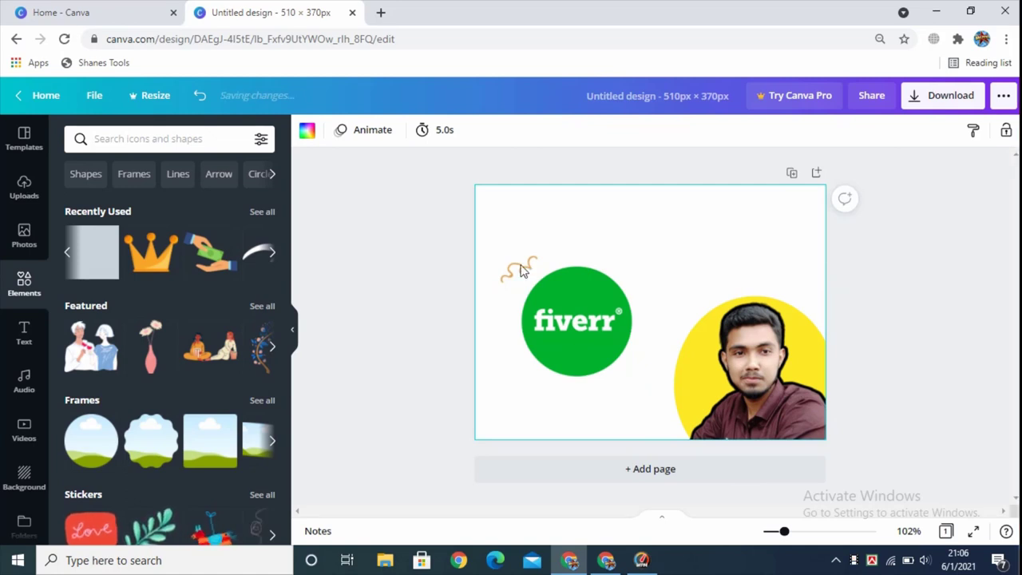
pyautogui.click(571, 317)
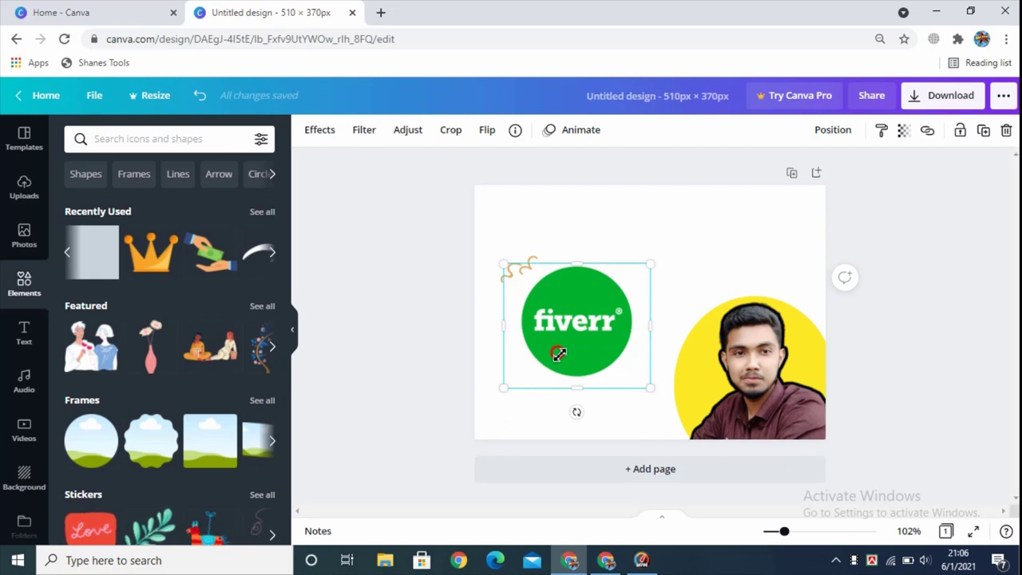
pyautogui.moveTo(559, 355)
pyautogui.mouseDown()
pyautogui.moveTo(550, 354)
pyautogui.moveTo(561, 354)
pyautogui.mouseUp()
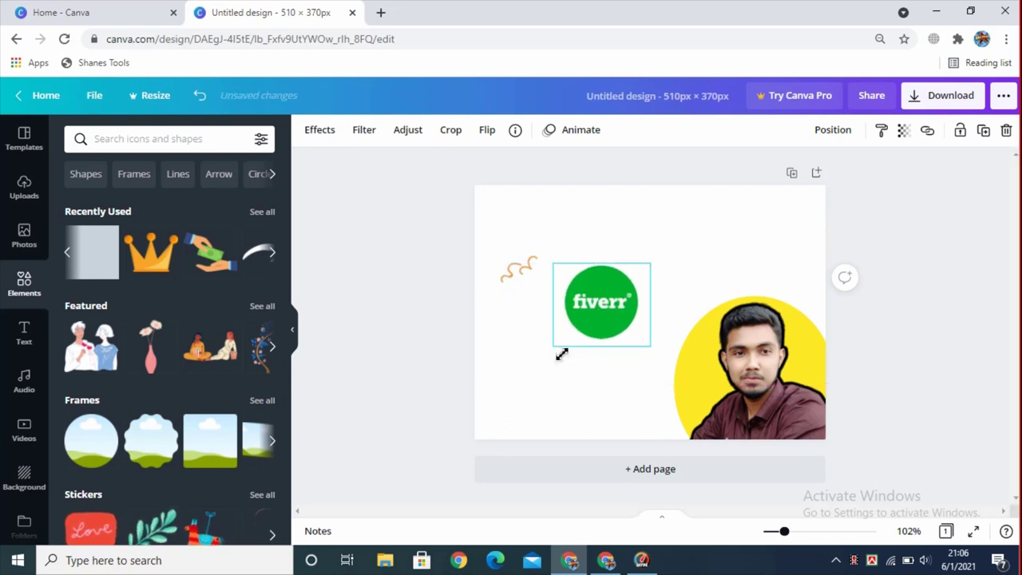
# Step: Change the page background from white to a custom deep royal blue
pyautogui.click(571, 230)
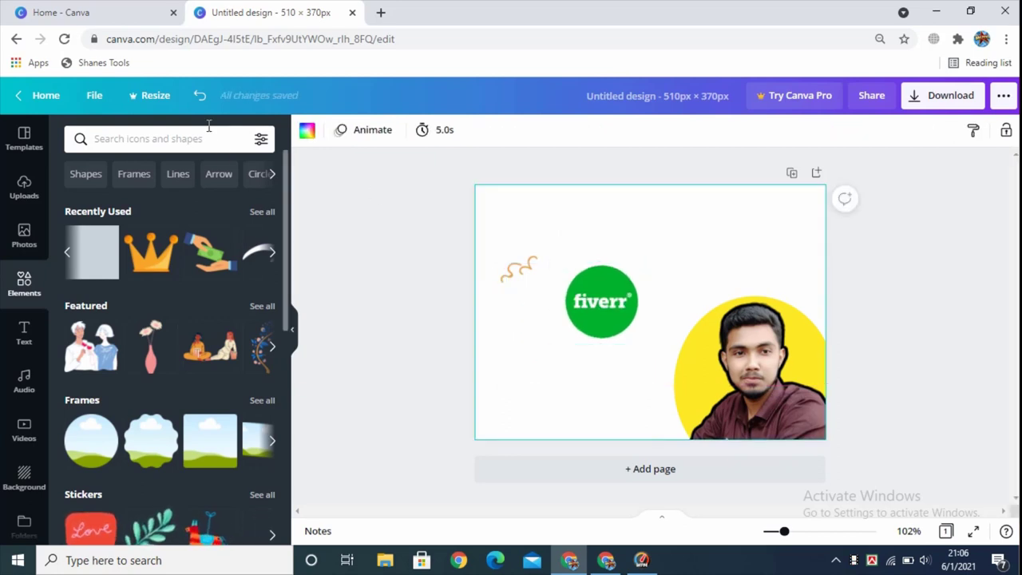
pyautogui.click(308, 134)
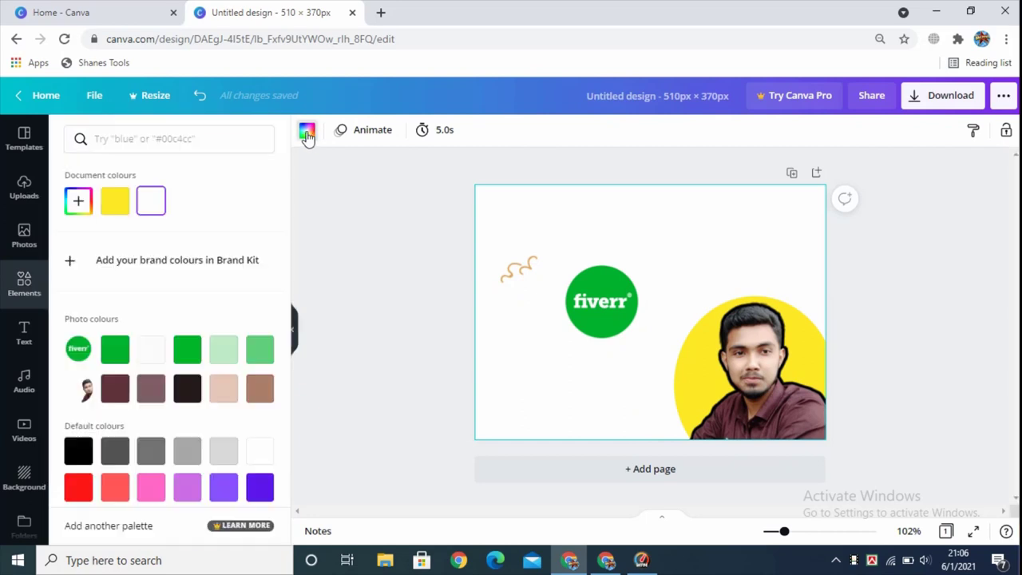
pyautogui.click(79, 202)
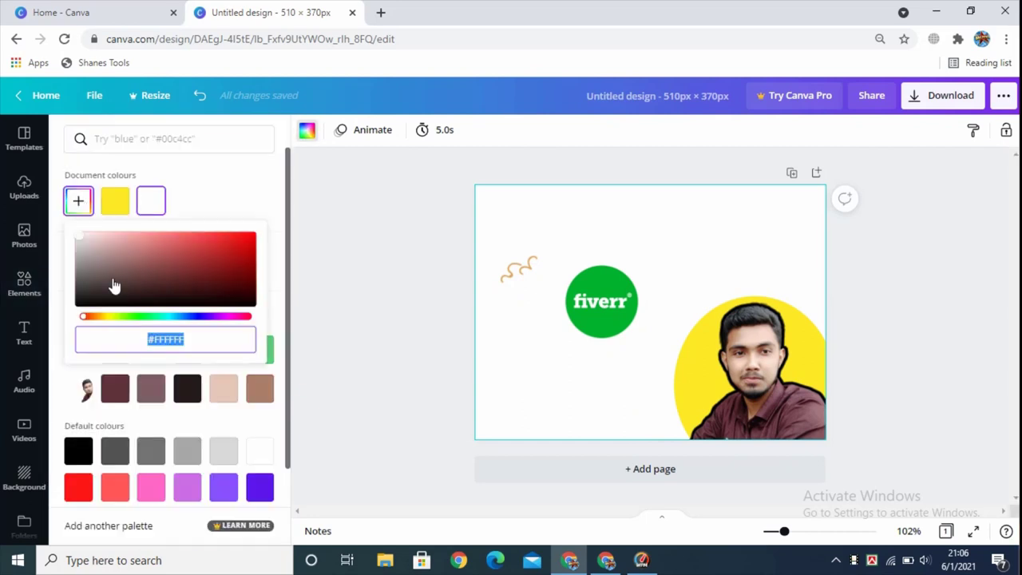
pyautogui.click(205, 317)
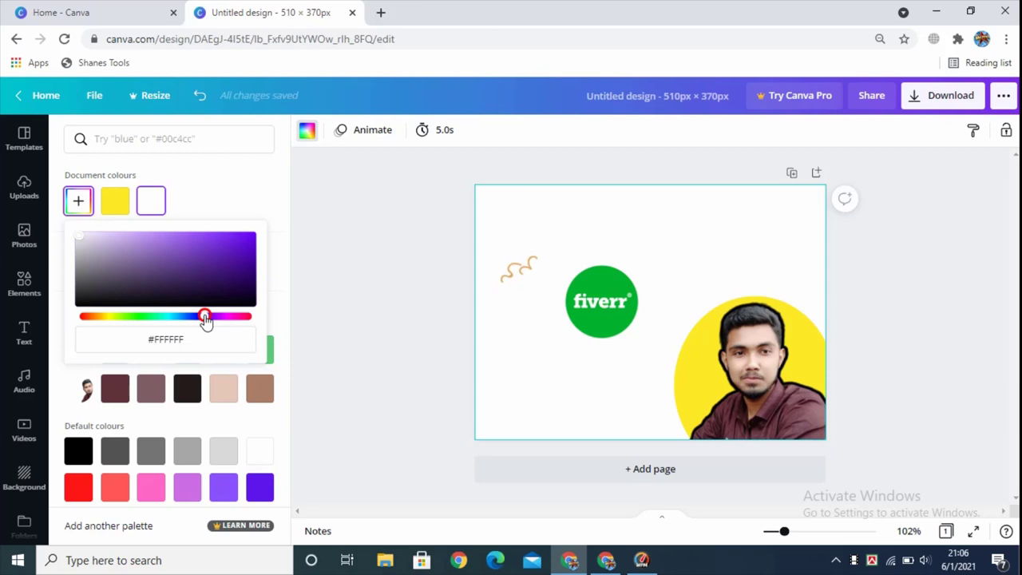
pyautogui.click(251, 265)
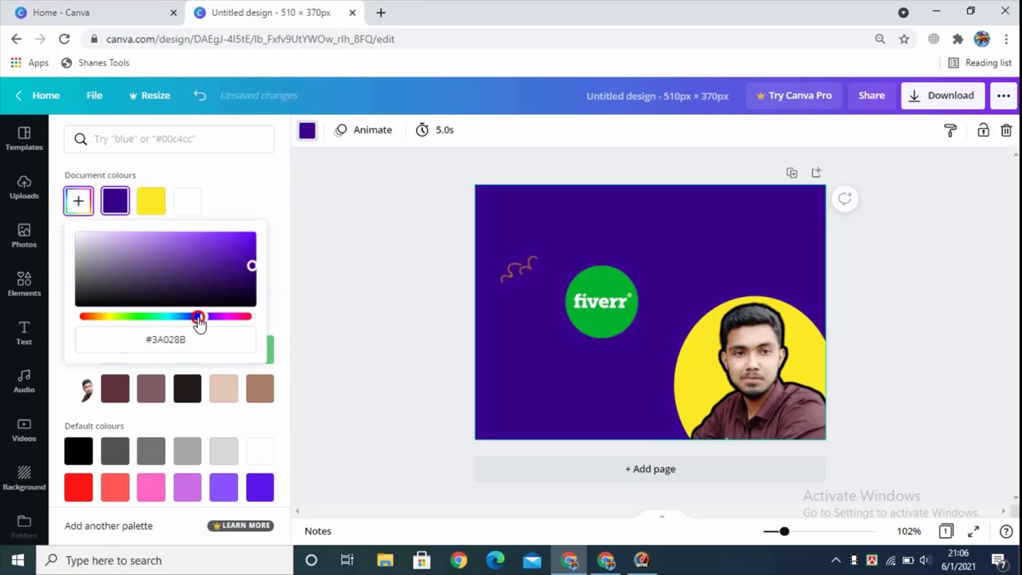
pyautogui.moveTo(199, 320); pyautogui.dragTo(193, 319)
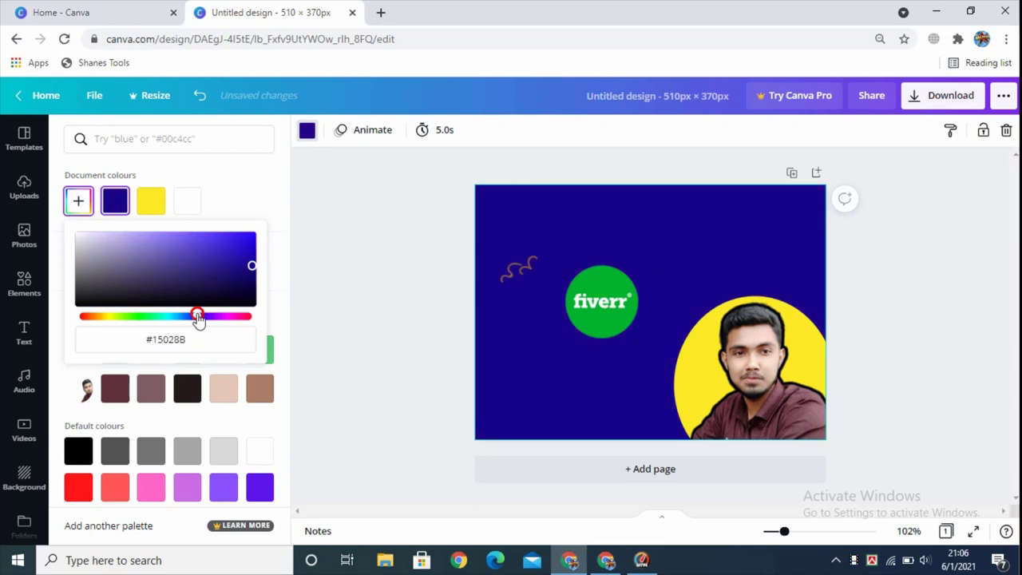
pyautogui.click(233, 252)
pyautogui.click(707, 239)
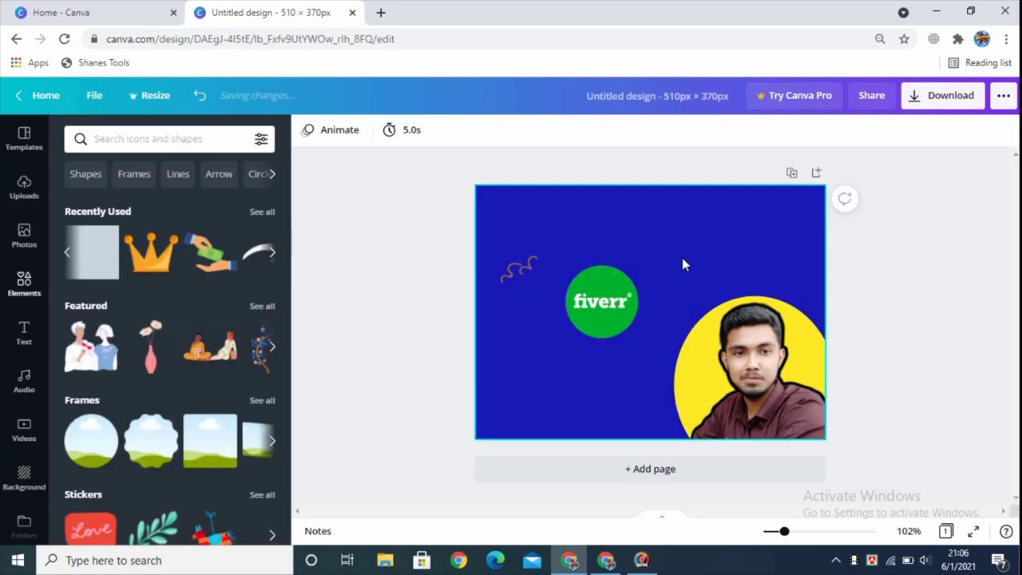
# Step: Move the Fiverr logo directly above the portrait and place the squiggle just beside the logo
pyautogui.click(595, 323)
pyautogui.click(622, 298)
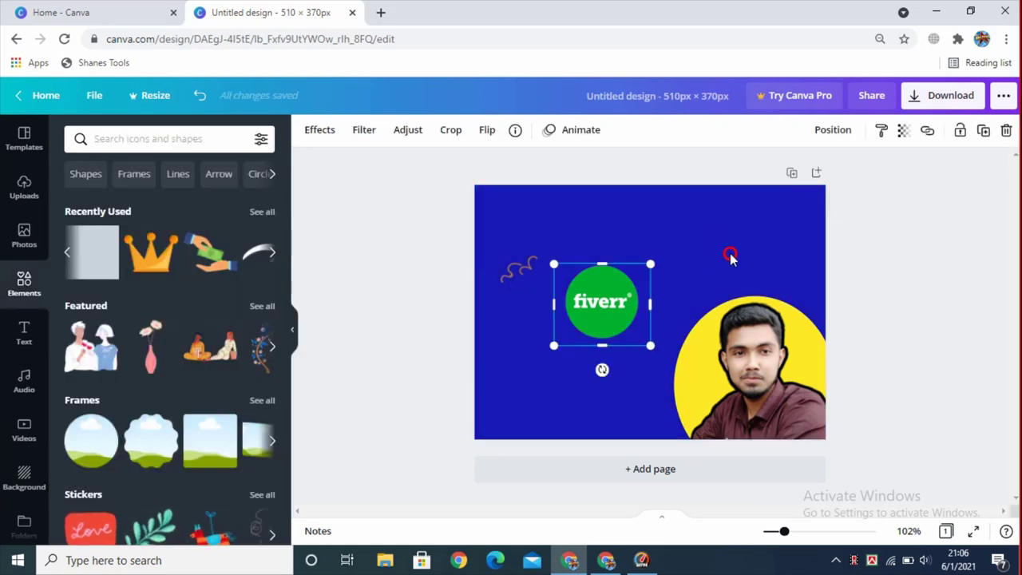
pyautogui.moveTo(611, 295); pyautogui.dragTo(761, 243)
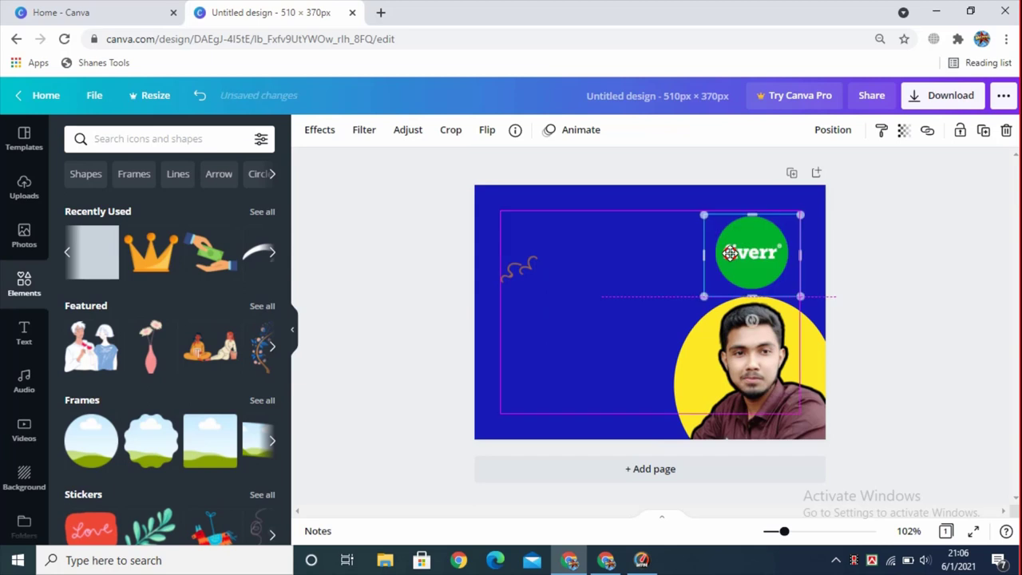
pyautogui.click(512, 273)
pyautogui.moveTo(550, 277); pyautogui.dragTo(663, 260)
# Step: Add a heading to the page with the text Facebook
pyautogui.click(24, 333)
pyautogui.click(143, 201)
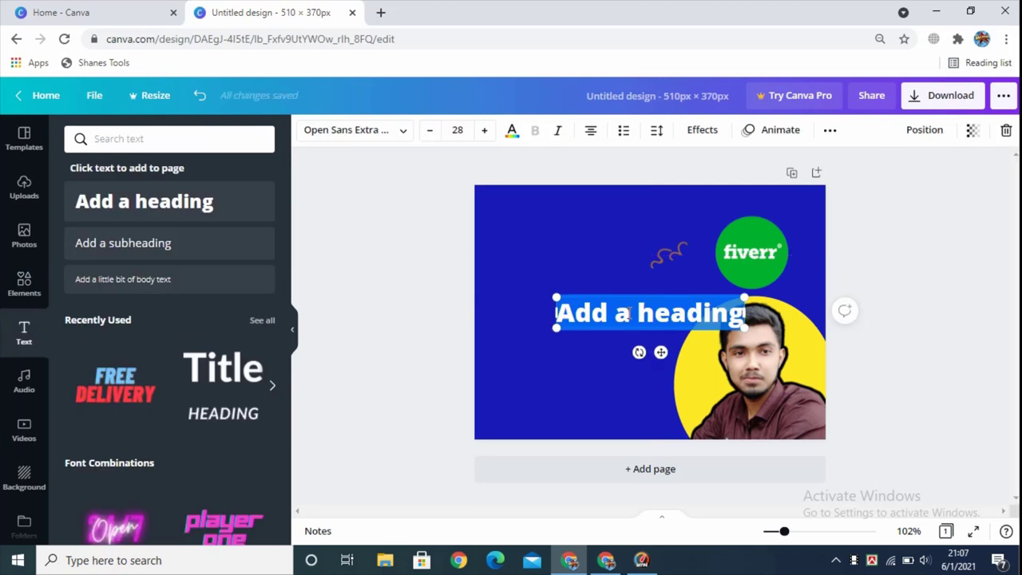
pyautogui.write('Faceb')
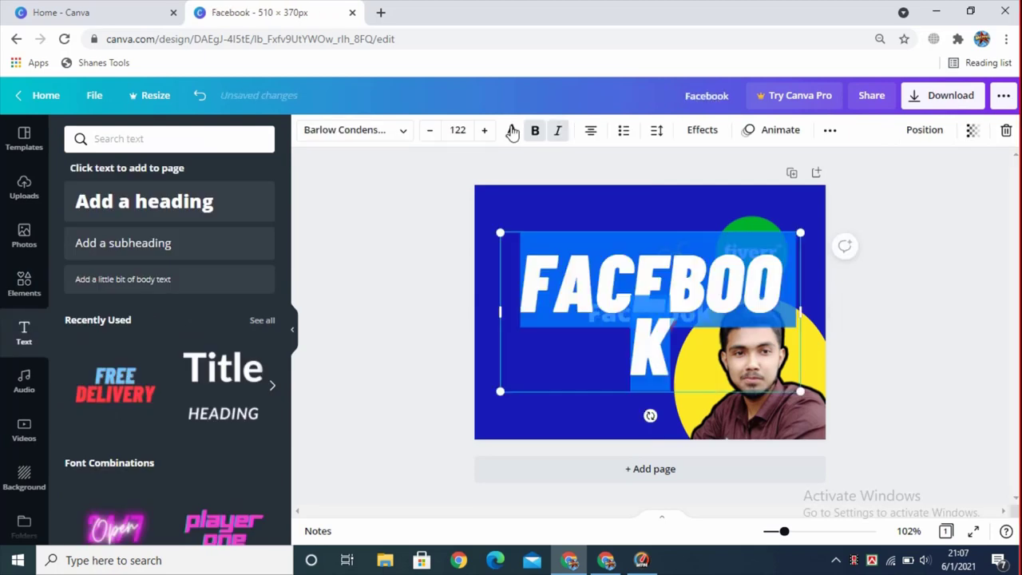
pyautogui.click(511, 131)
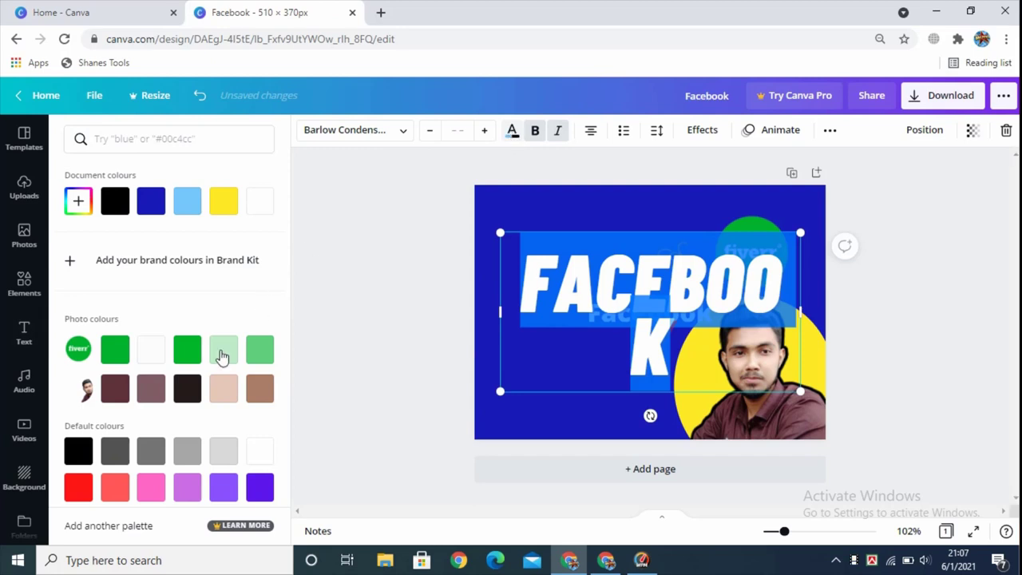
pyautogui.click(148, 356)
pyautogui.click(665, 309)
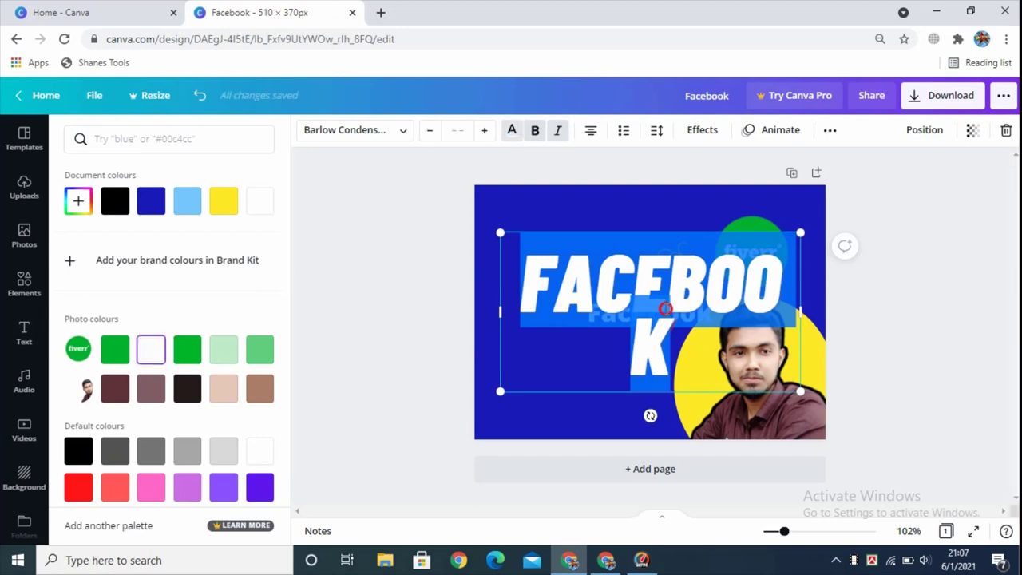
pyautogui.click(678, 339)
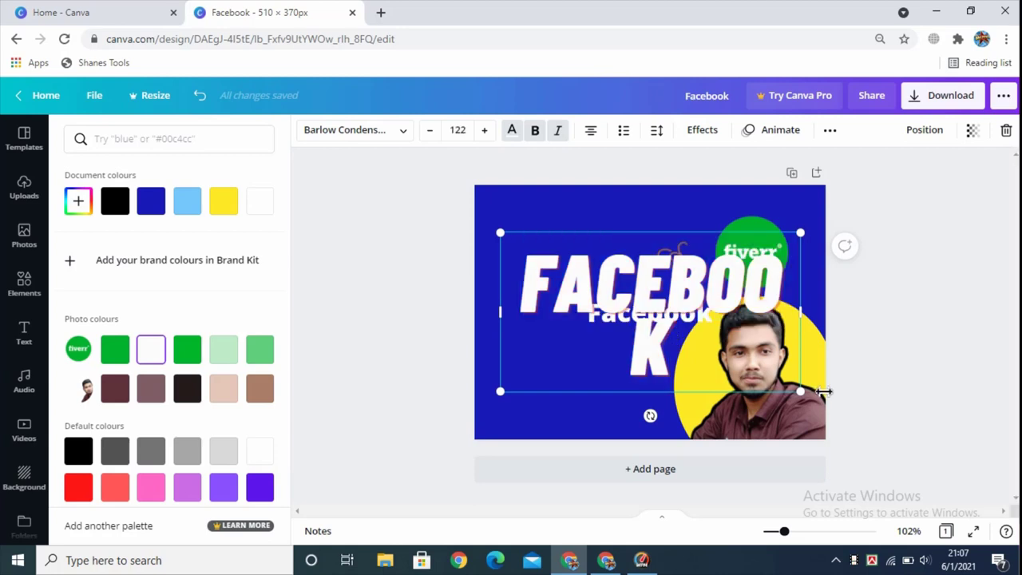
pyautogui.moveTo(802, 393); pyautogui.dragTo(593, 307)
pyautogui.moveTo(605, 260); pyautogui.dragTo(666, 244)
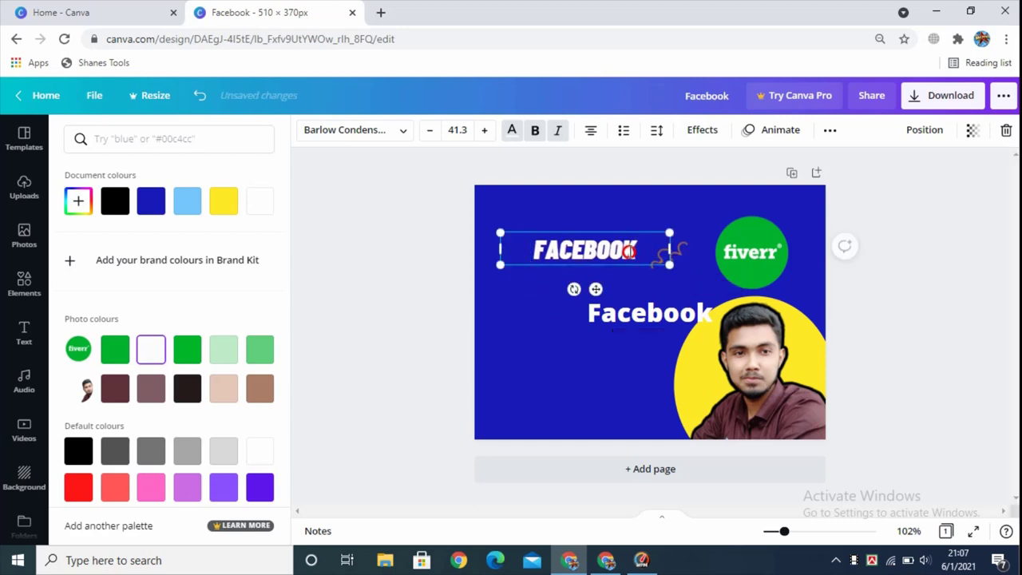
pyautogui.hotkey('ctrl', 'z')
pyautogui.hotkey('ctrl', 'z')
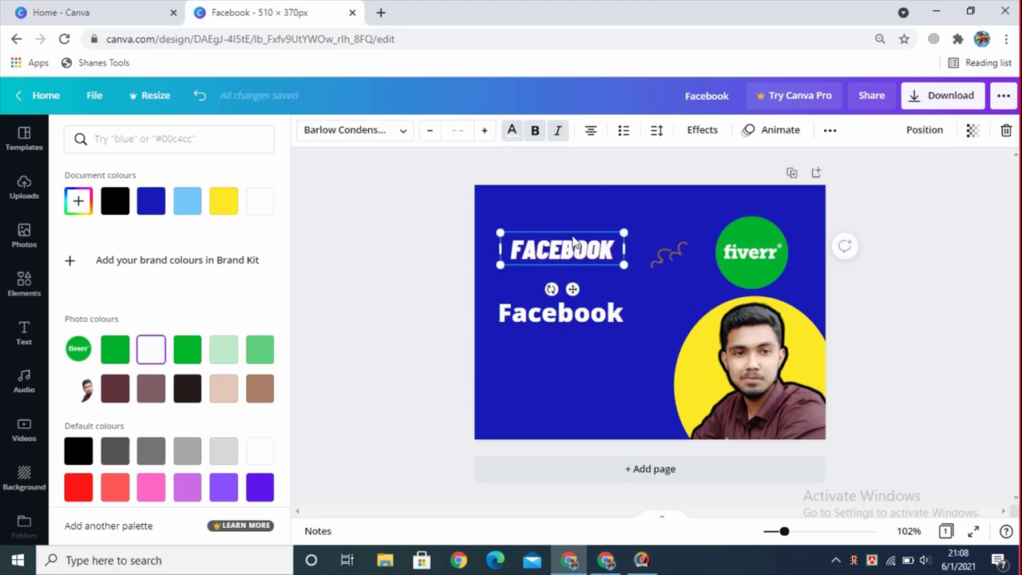
pyautogui.press('Delete')
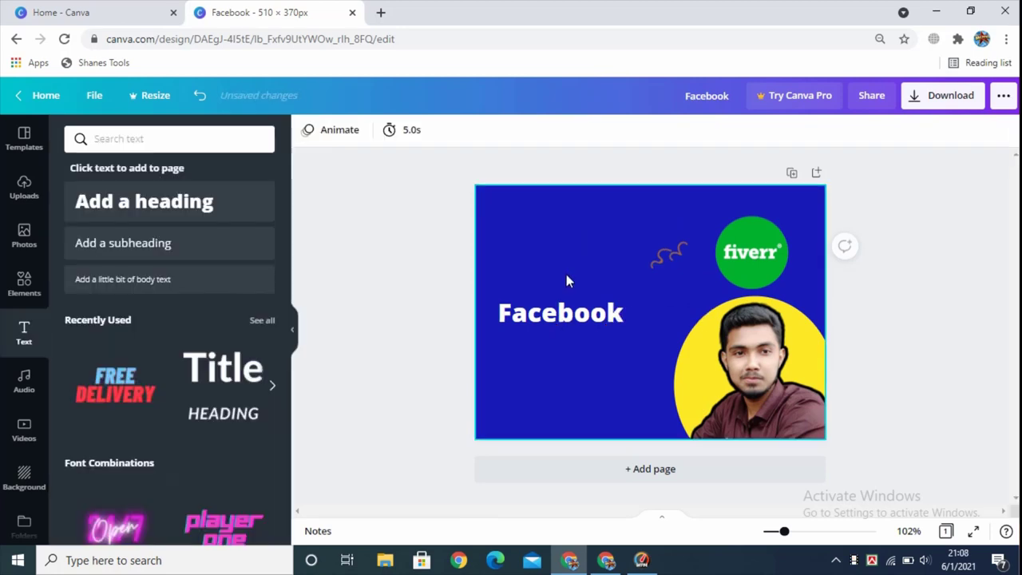
# Step: Arrange the enlarged Facebook heading and the Fiverr logo along the page's top edge, with the squiggle below the heading
pyautogui.click(576, 318)
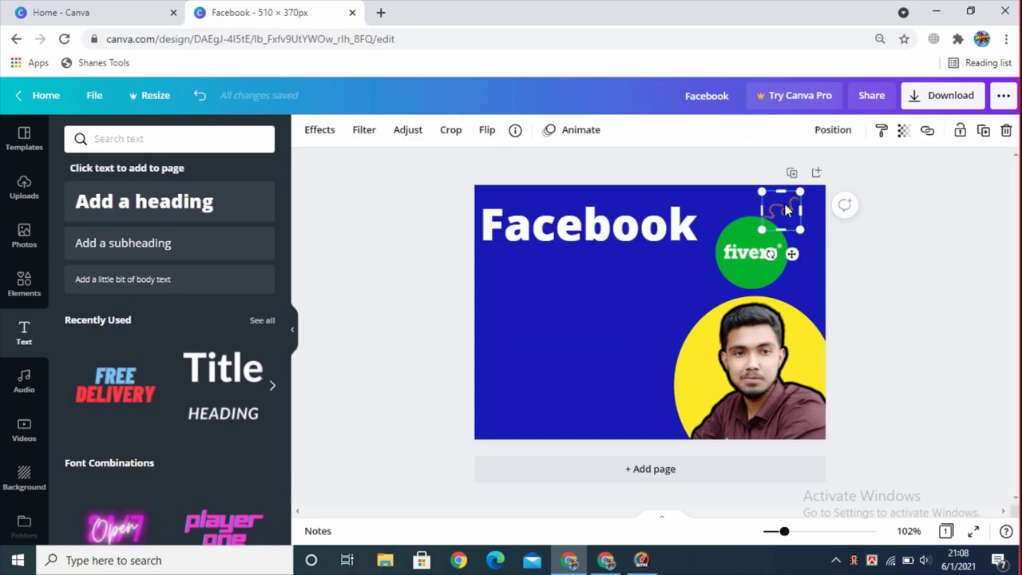
pyautogui.moveTo(787, 209); pyautogui.dragTo(679, 277)
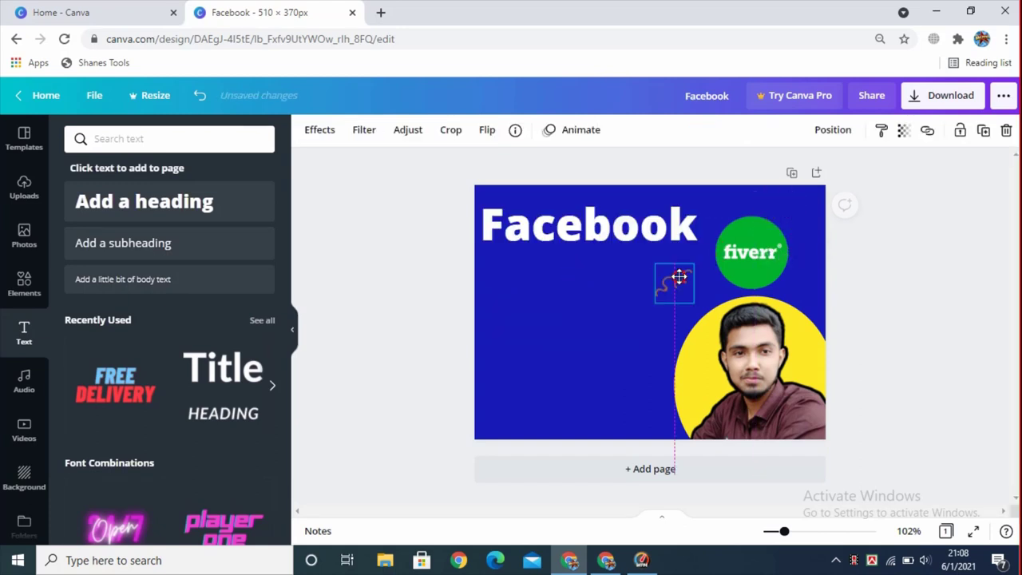
pyautogui.moveTo(744, 252); pyautogui.dragTo(761, 226)
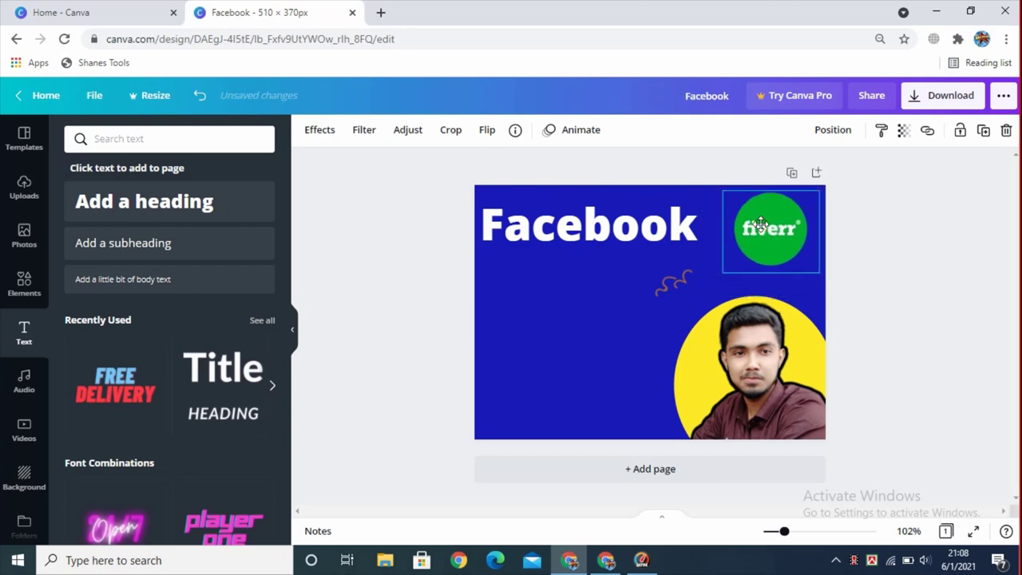
# Step: Enlarge the Facebook heading to font size 54 and move the squiggle into the gap between the logo and the portrait
pyautogui.click(647, 235)
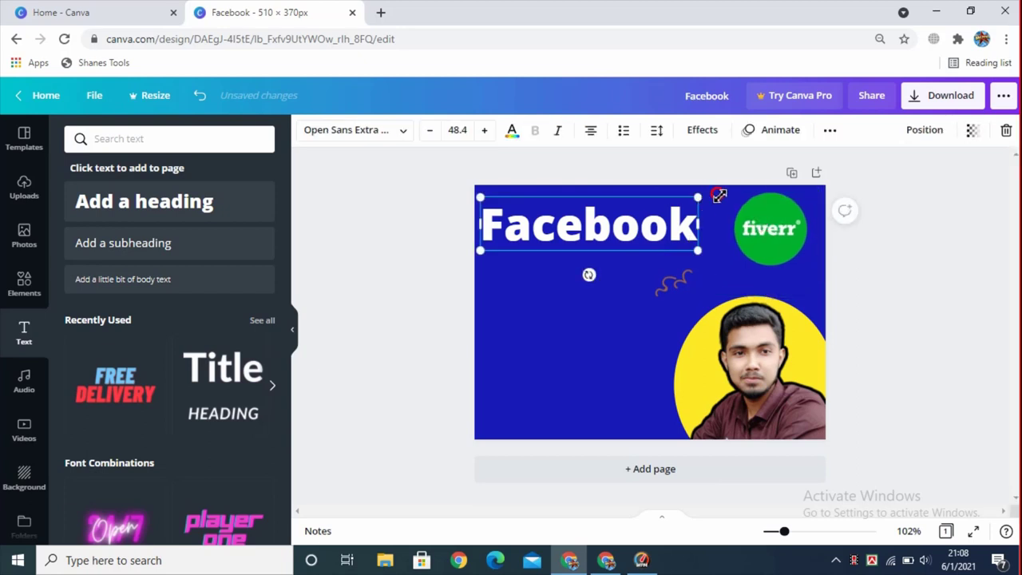
pyautogui.moveTo(718, 194); pyautogui.dragTo(730, 194)
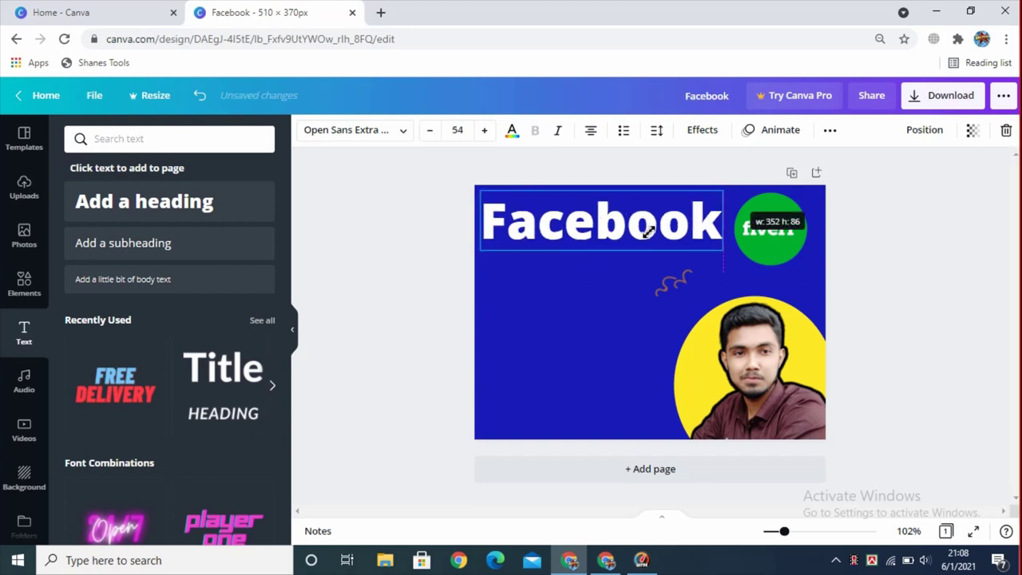
pyautogui.moveTo(648, 232); pyautogui.dragTo(648, 231)
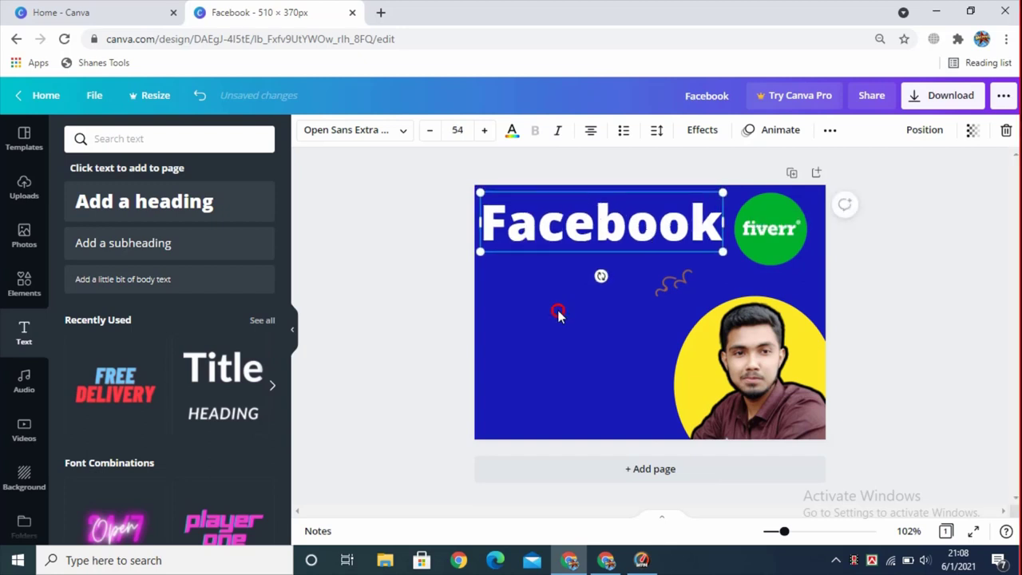
pyautogui.click(668, 285)
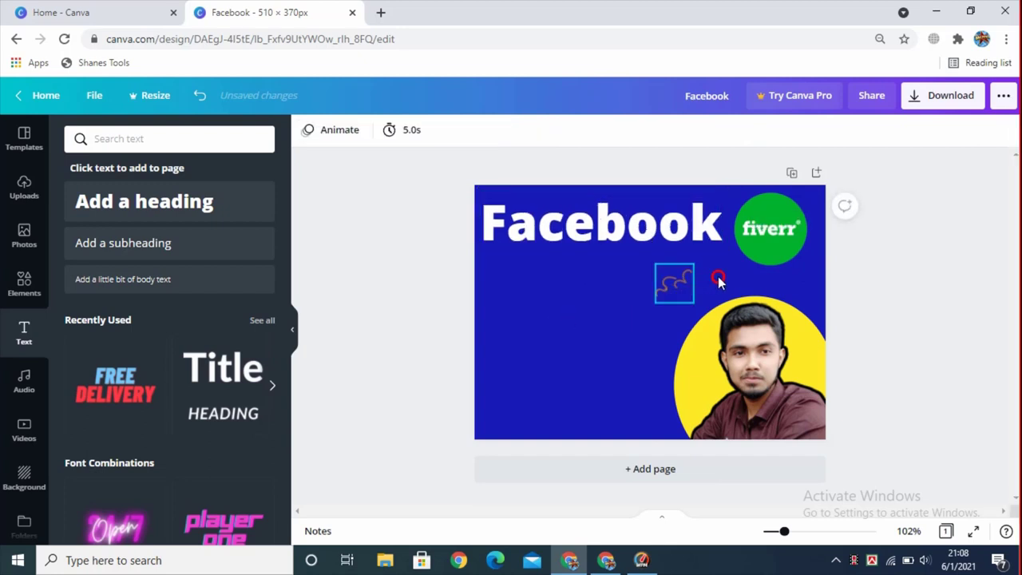
pyautogui.moveTo(673, 282); pyautogui.dragTo(716, 276)
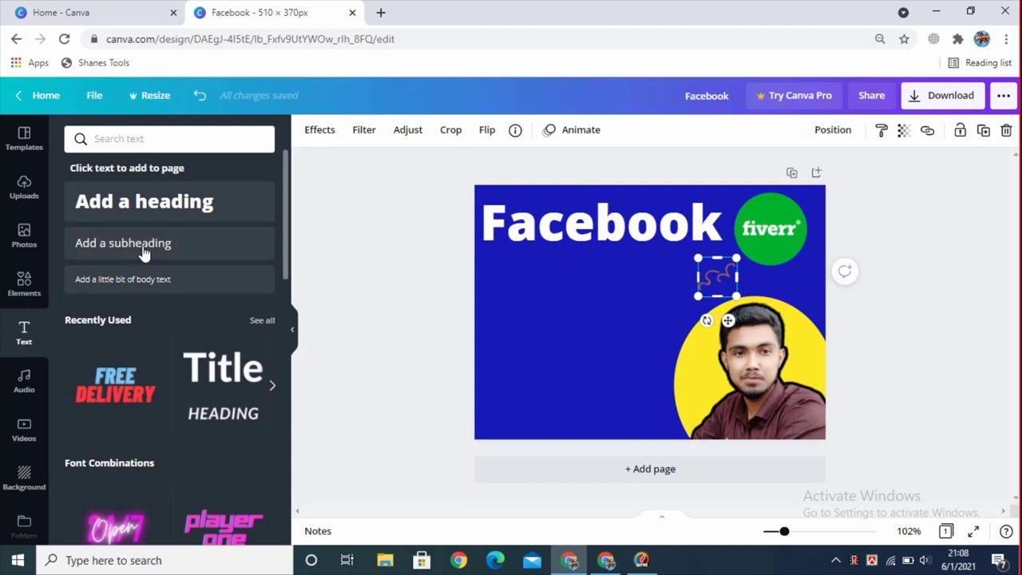
# Step: Add a left-aligned heading reading Business Page Create at font size 25, on one line directly below the Facebook heading
pyautogui.click(127, 209)
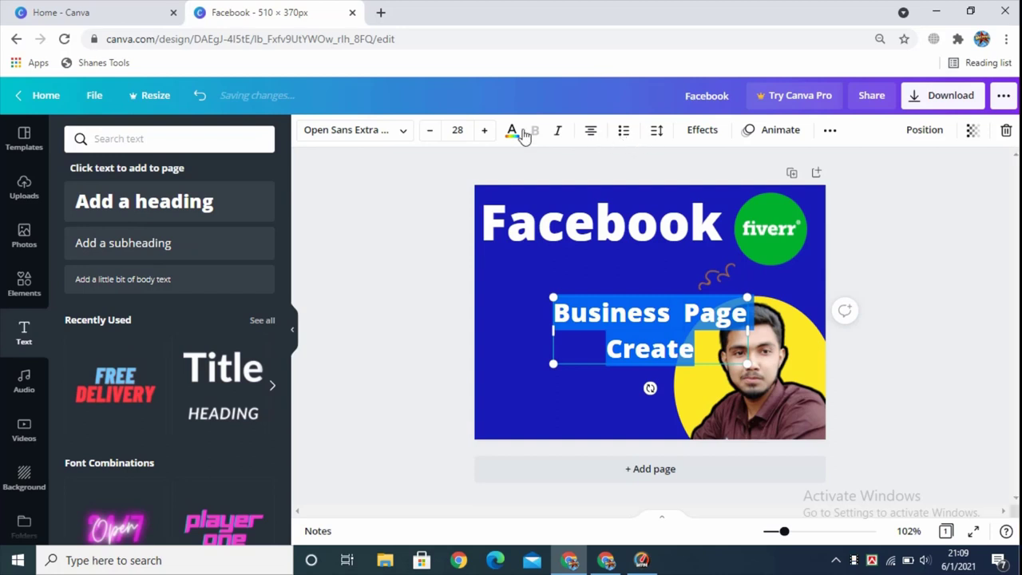
pyautogui.click(592, 136)
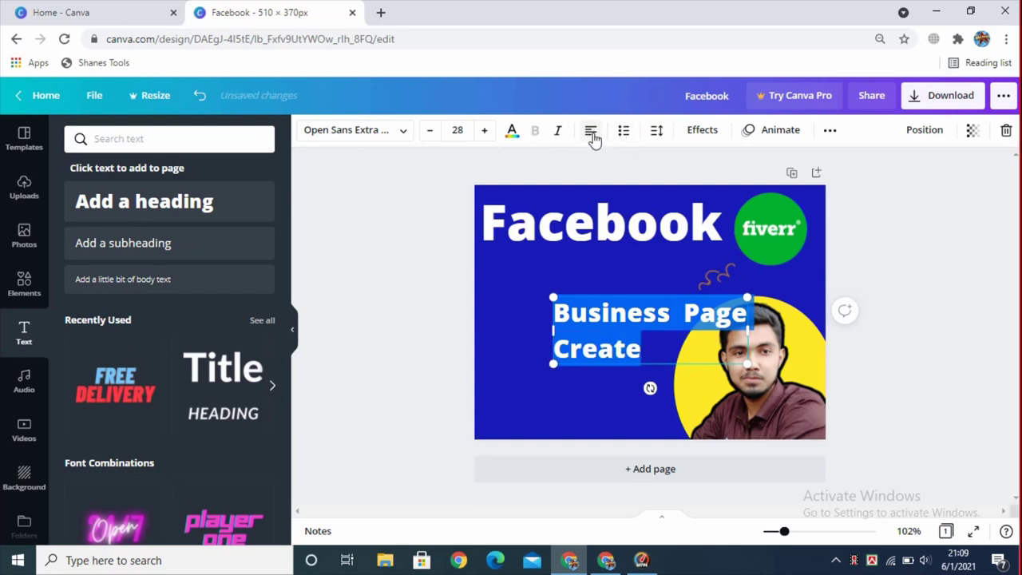
pyautogui.click(520, 285)
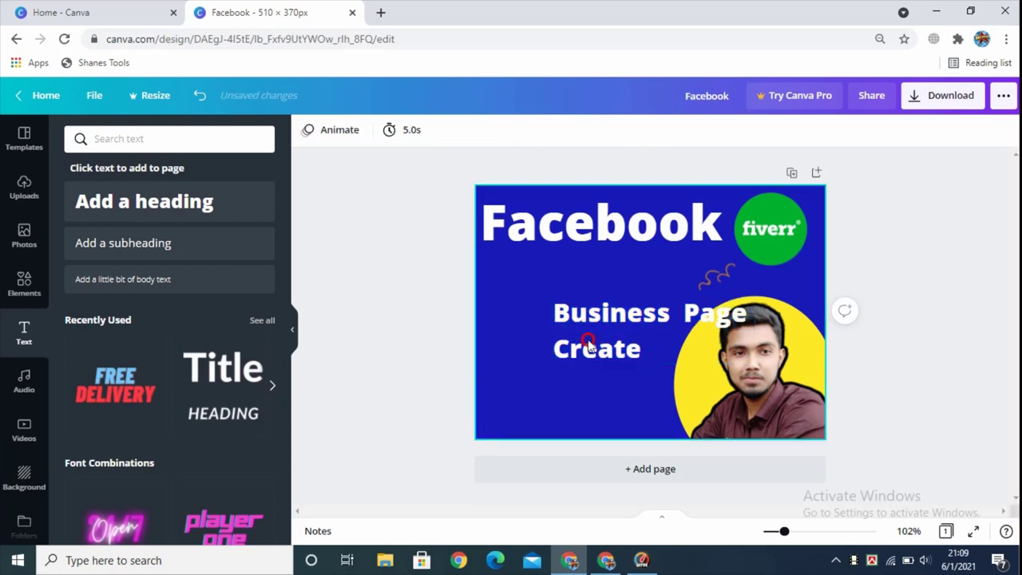
pyautogui.moveTo(589, 345); pyautogui.dragTo(535, 299)
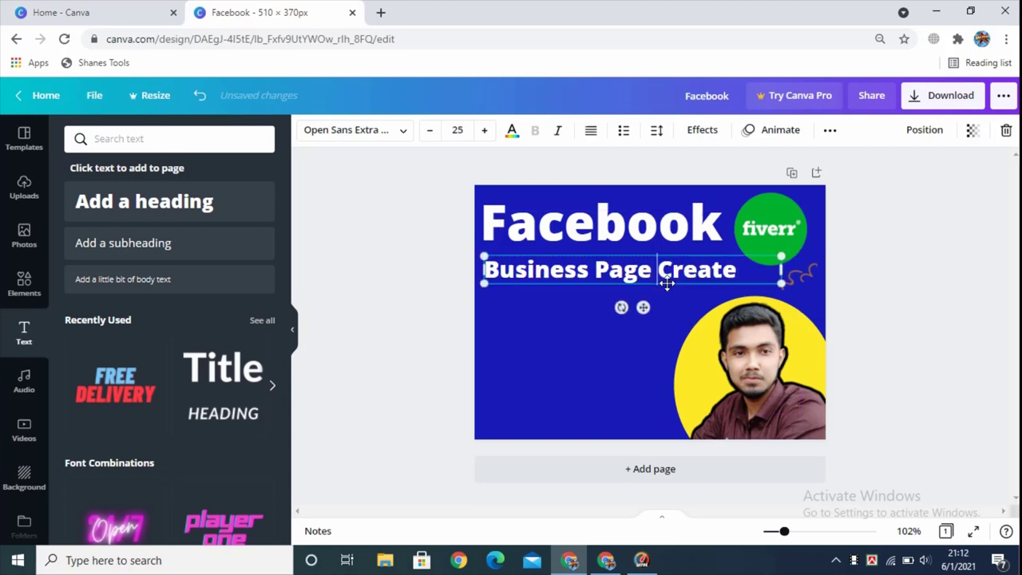
# Step: Tidy the spacing between Page and Create, and shift the Business Page Create line slightly down from the Facebook heading
pyautogui.press('BackSpace')
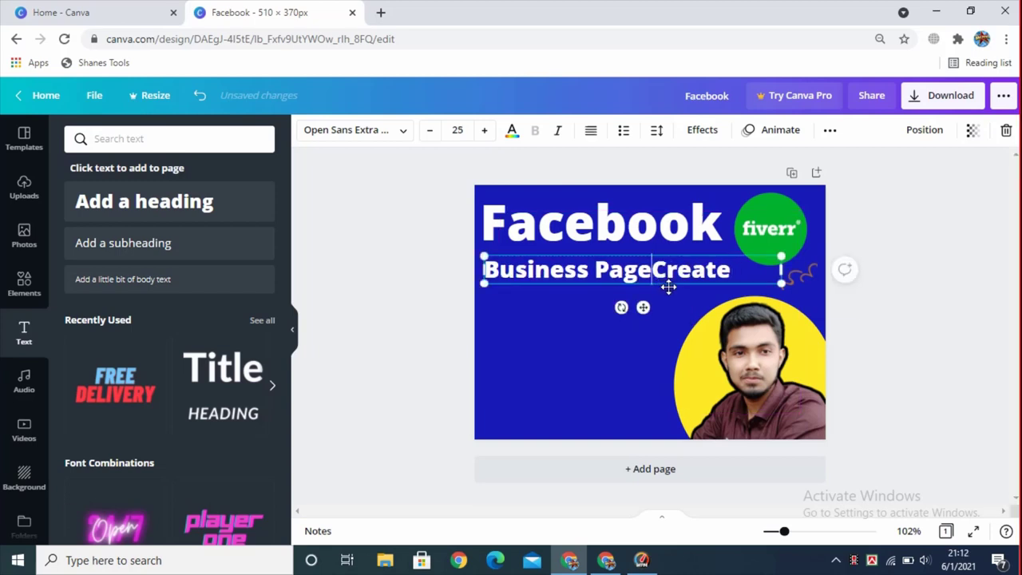
pyautogui.click(567, 321)
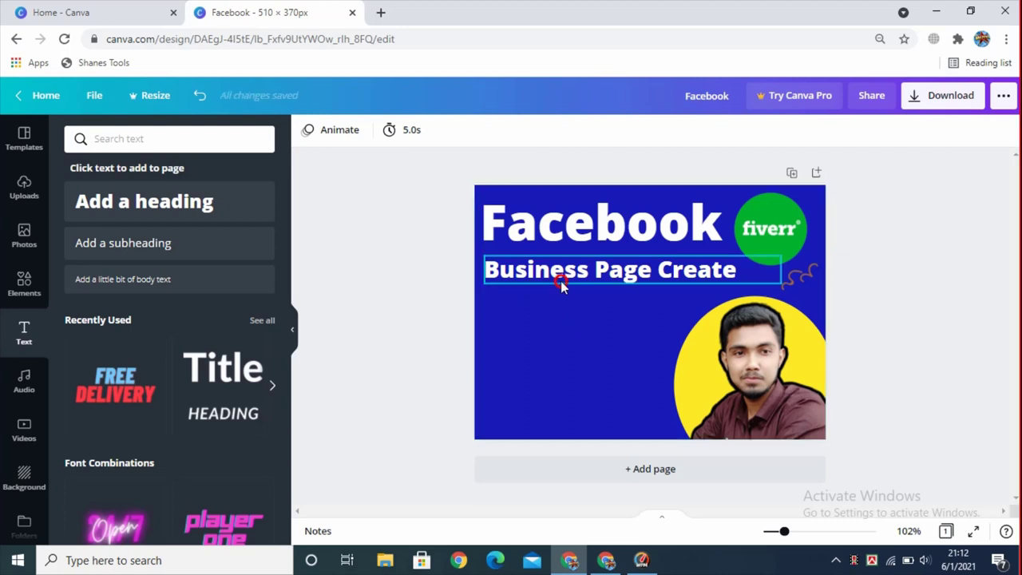
pyautogui.click(561, 283)
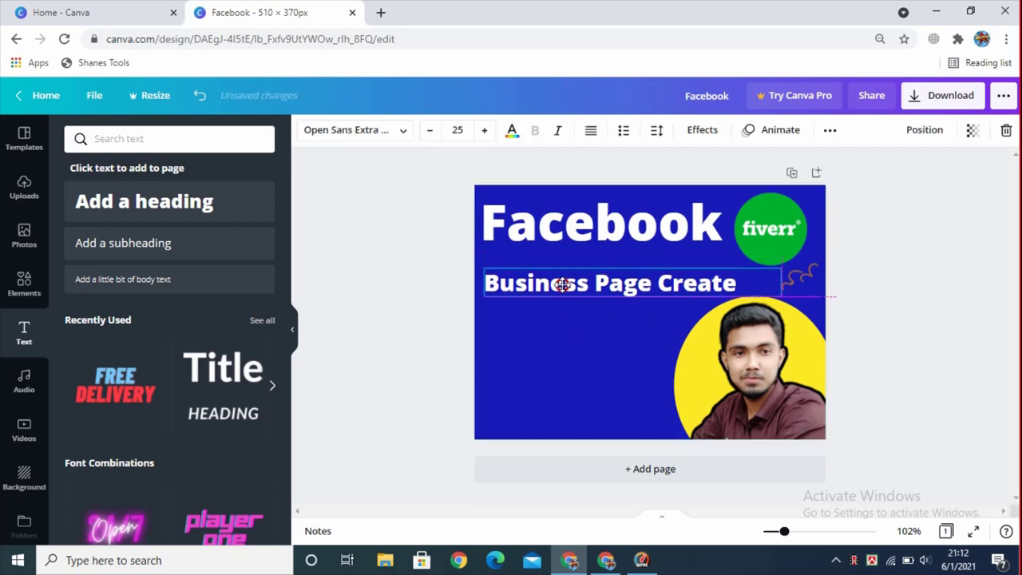
# Step: Move the Business Page Create line slightly up, closer to the Facebook heading
pyautogui.moveTo(561, 284); pyautogui.dragTo(562, 281)
pyautogui.click(520, 338)
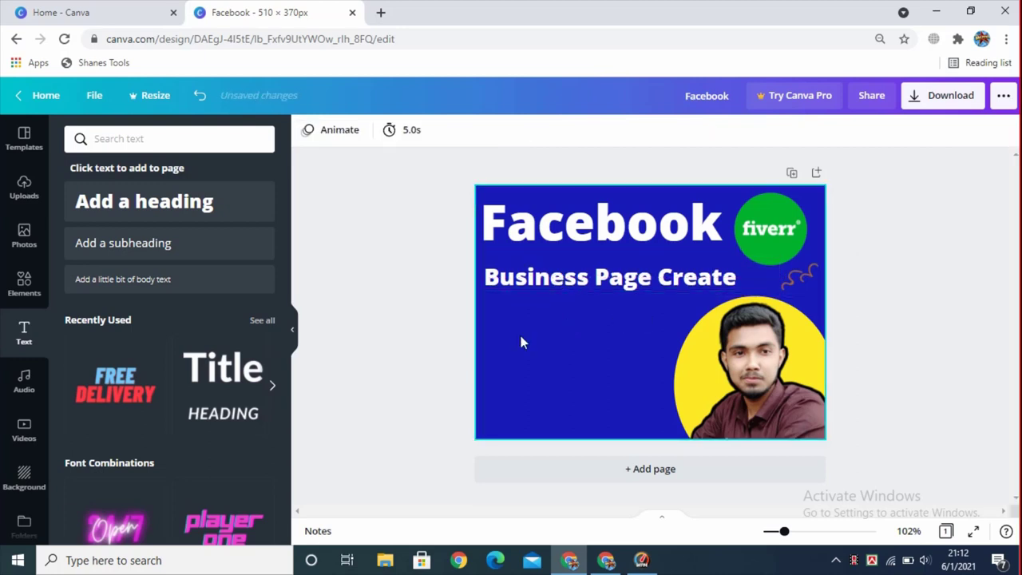
pyautogui.click(520, 338)
# Step: Add a left-aligned bulleted list at font size 11.3 below the headings, from Professional Look through Create Nice Logo to Create CTA Button
pyautogui.click(273, 262)
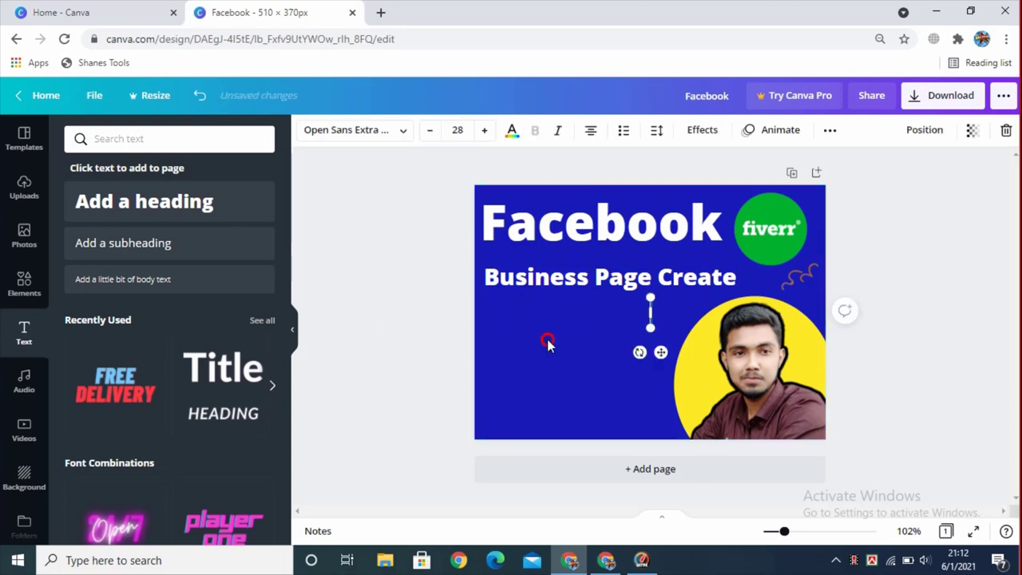
pyautogui.press('Escape')
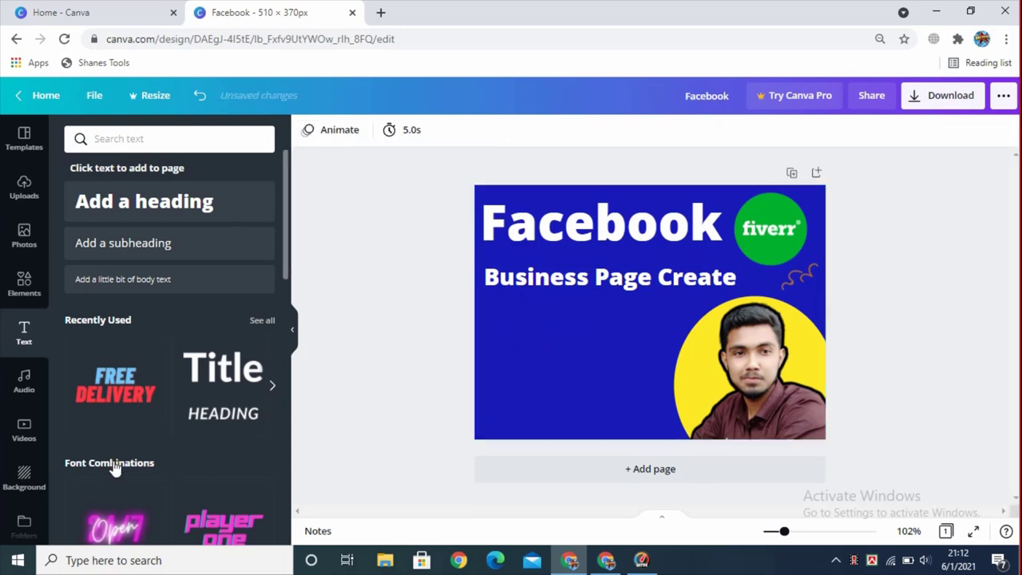
pyautogui.click(143, 202)
pyautogui.moveTo(743, 327); pyautogui.dragTo(612, 322)
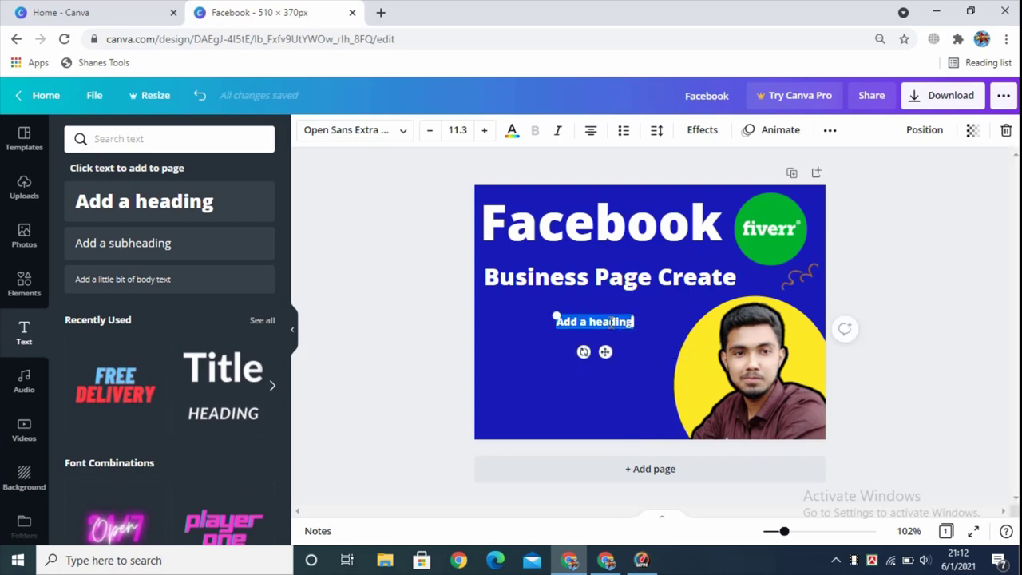
pyautogui.write('Professional Look 1) Create Nice Logo 2) Create Gorgious Banner 3) Make 4 -20 Post 4) Set Keyword 5) Set Location in facebook map 6) Create CTA Button')
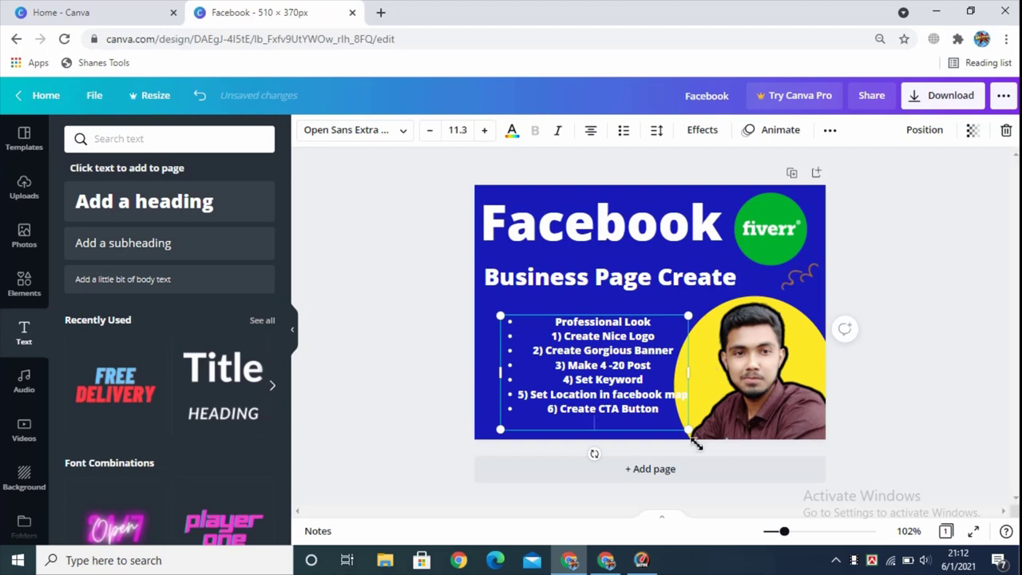
pyautogui.moveTo(658, 408); pyautogui.dragTo(555, 321)
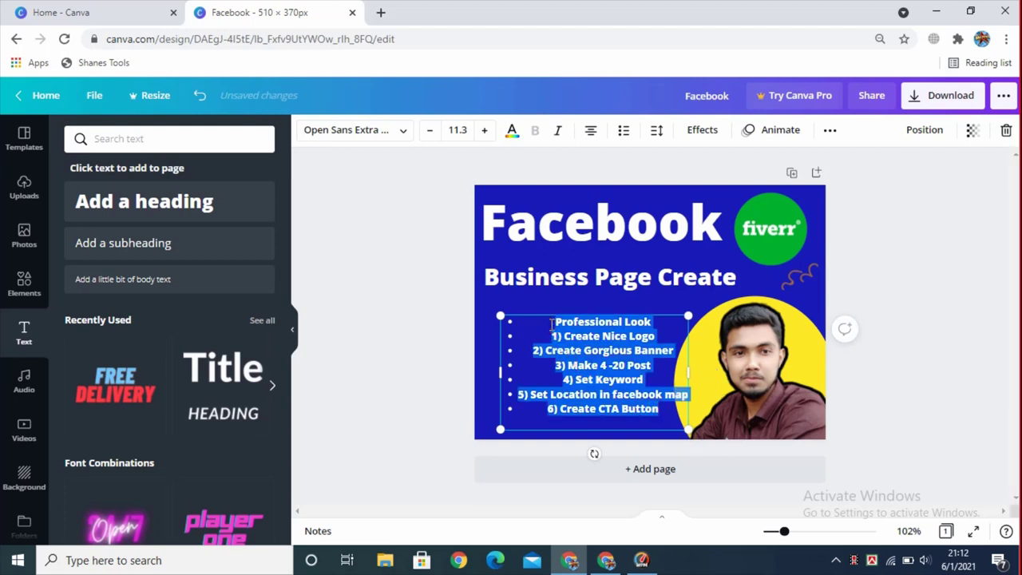
pyautogui.click(590, 131)
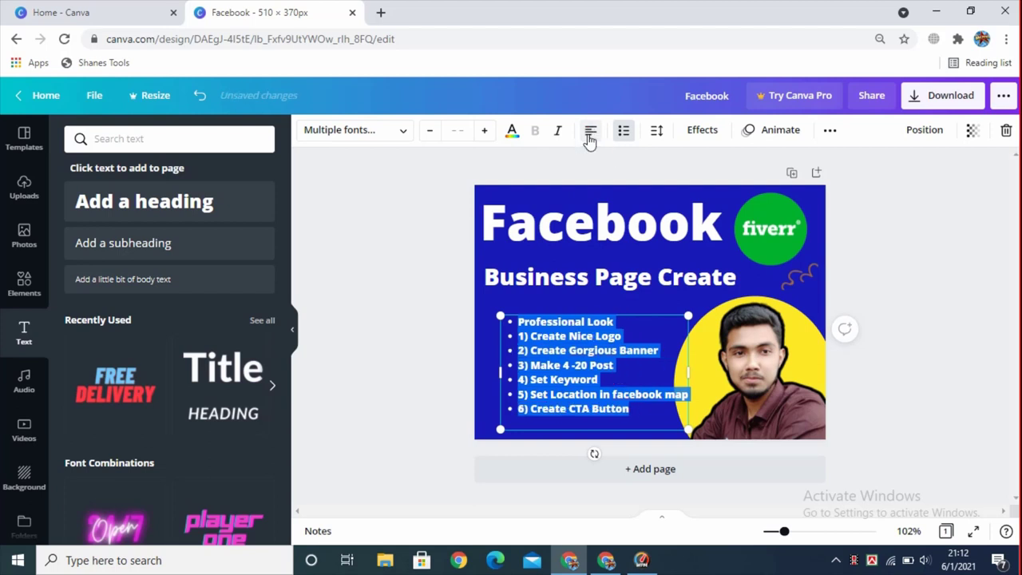
# Step: Renumber the list from 1) Professional Look to 7) Create CTA Button and shorten the map line to Set facebook map
pyautogui.click(540, 342)
pyautogui.doubleClick(523, 321)
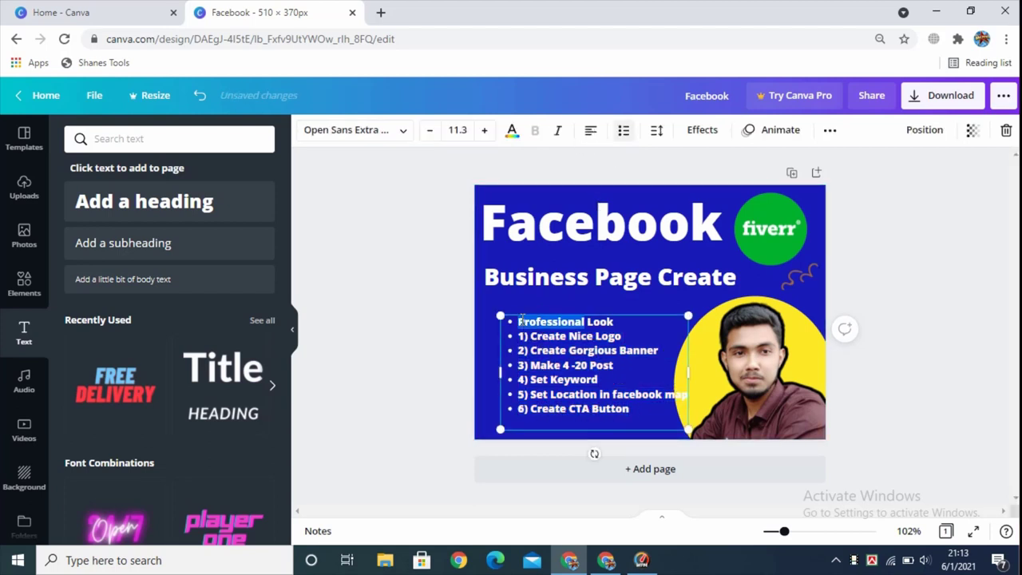
pyautogui.click(519, 320)
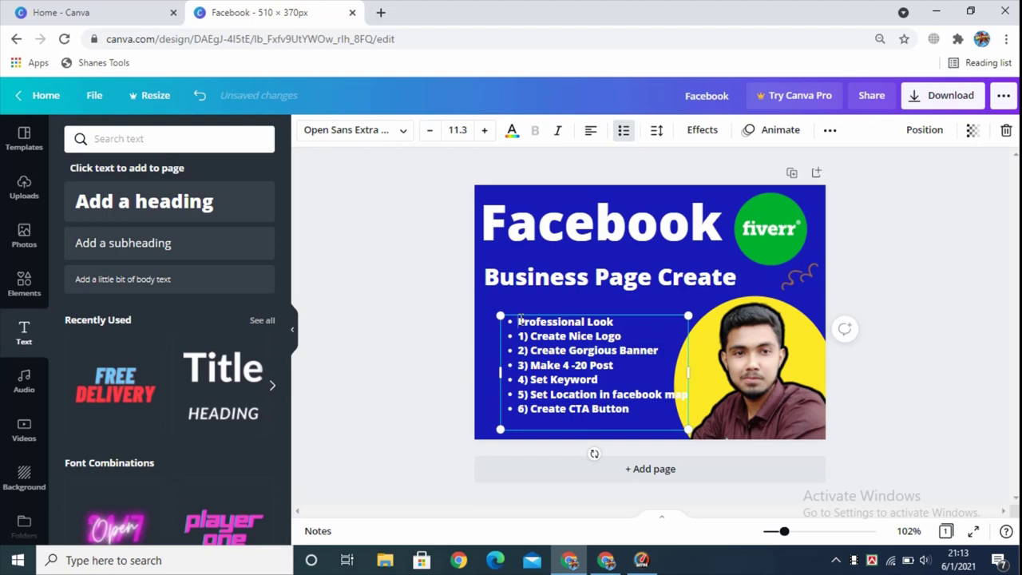
pyautogui.write('1')
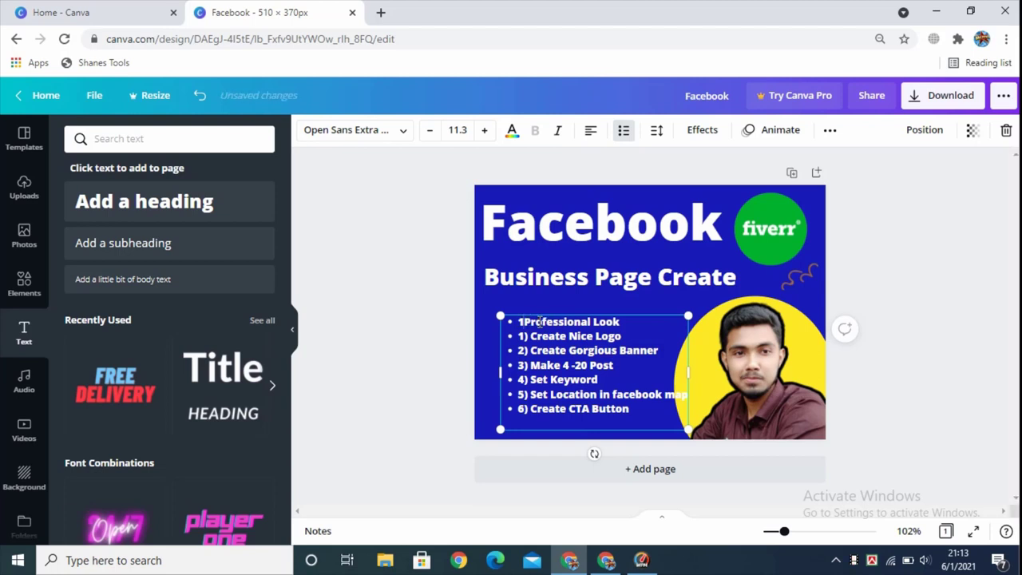
pyautogui.write(')')
pyautogui.moveTo(517, 335); pyautogui.dragTo(526, 335)
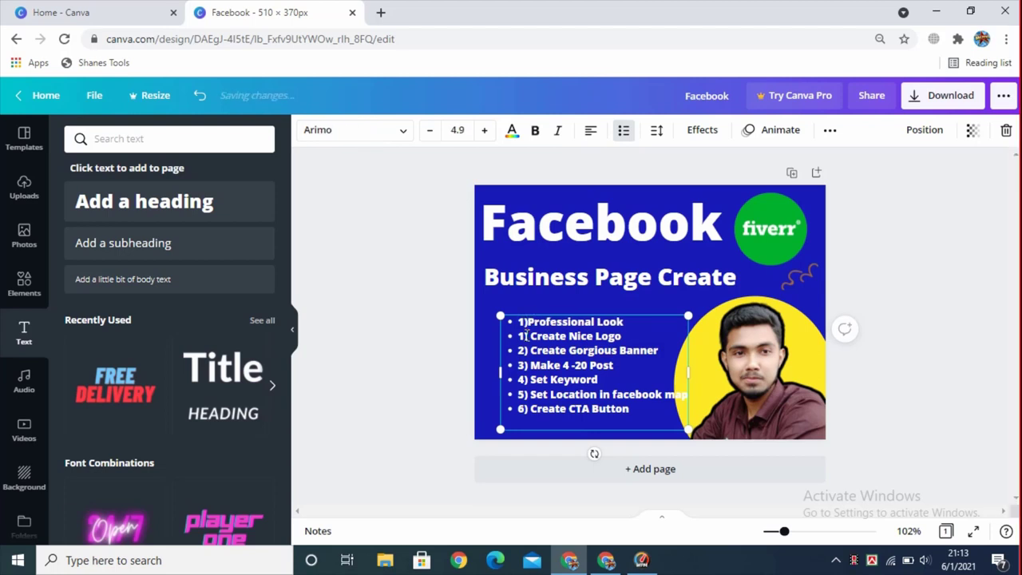
pyautogui.press('BackSpace')
pyautogui.write('2')
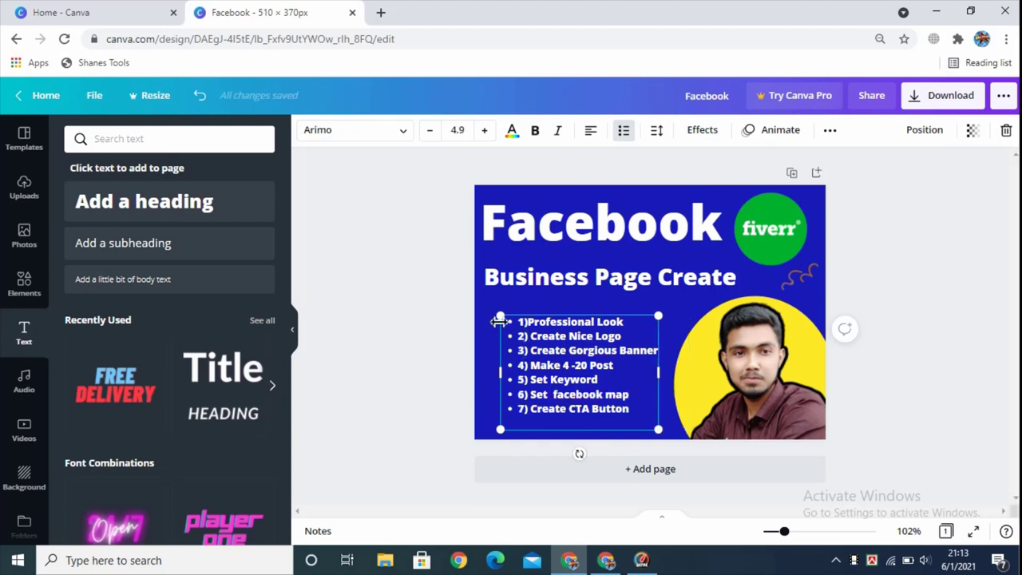
# Step: Enlarge the seven-line list and place it under Business Page Create, aligned with the headings' left edge and clear of the portrait
pyautogui.moveTo(477, 312); pyautogui.dragTo(449, 287)
pyautogui.click(449, 287)
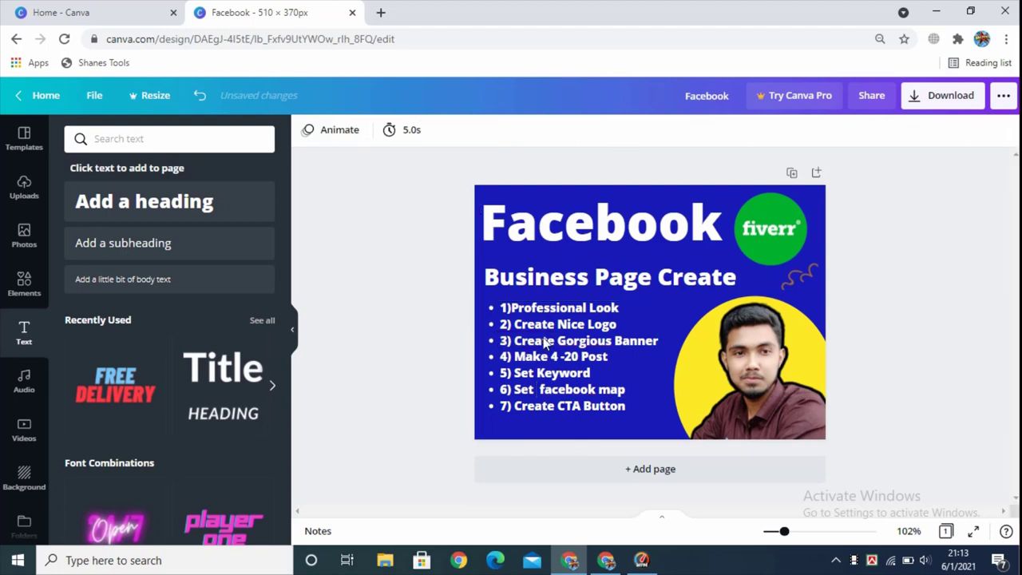
pyautogui.click(561, 367)
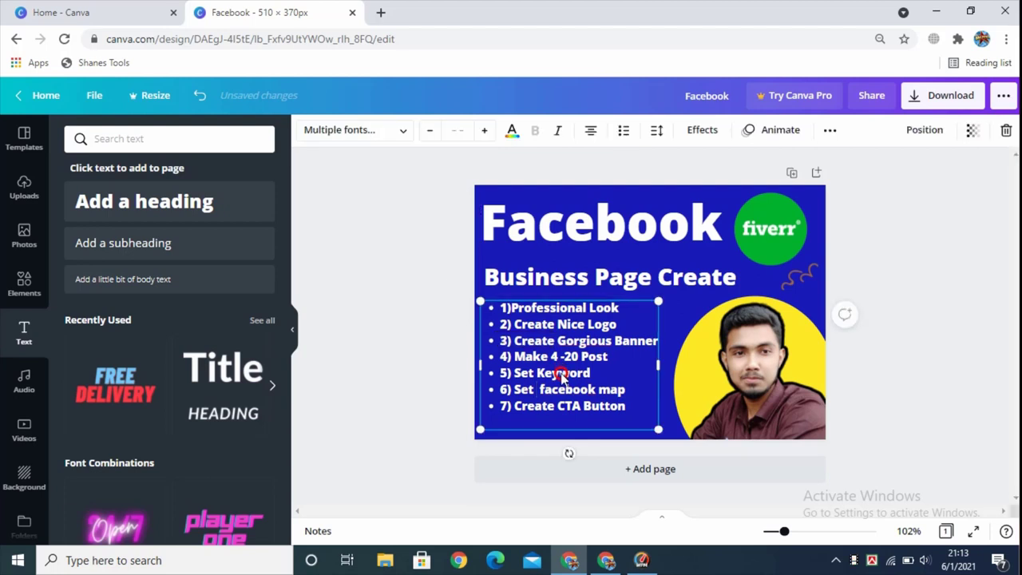
pyautogui.moveTo(561, 375); pyautogui.dragTo(563, 378)
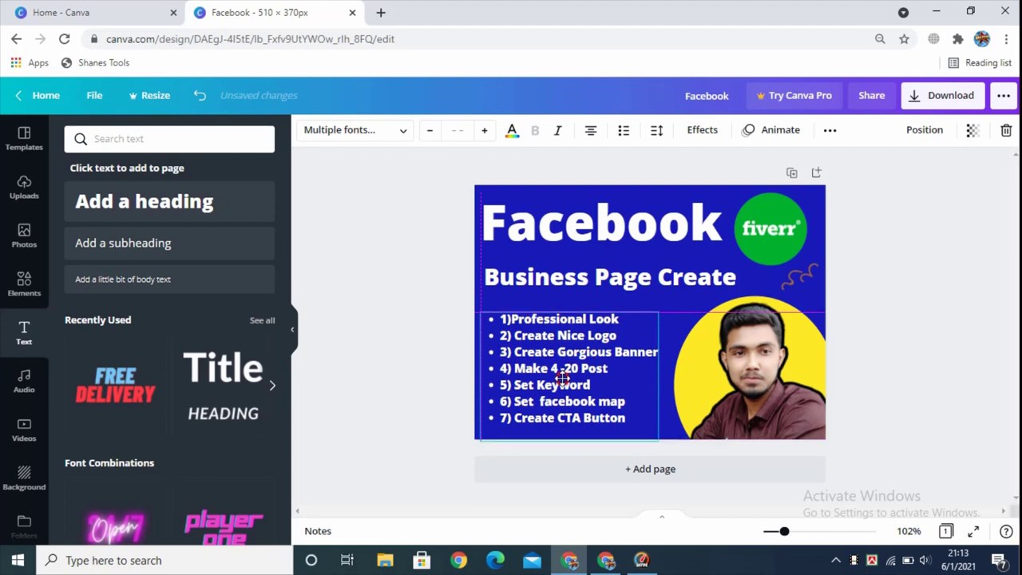
# Step: Place a brown rectangle behind the Business Page Create line and resize it into a band spanning the whole text
pyautogui.click(552, 281)
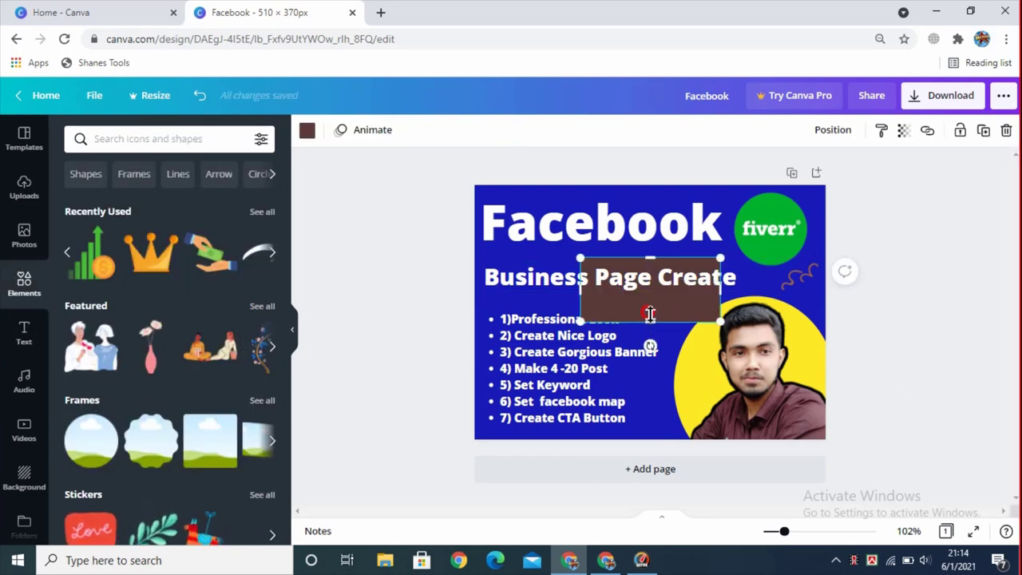
pyautogui.click(648, 308)
pyautogui.moveTo(650, 308); pyautogui.dragTo(649, 308)
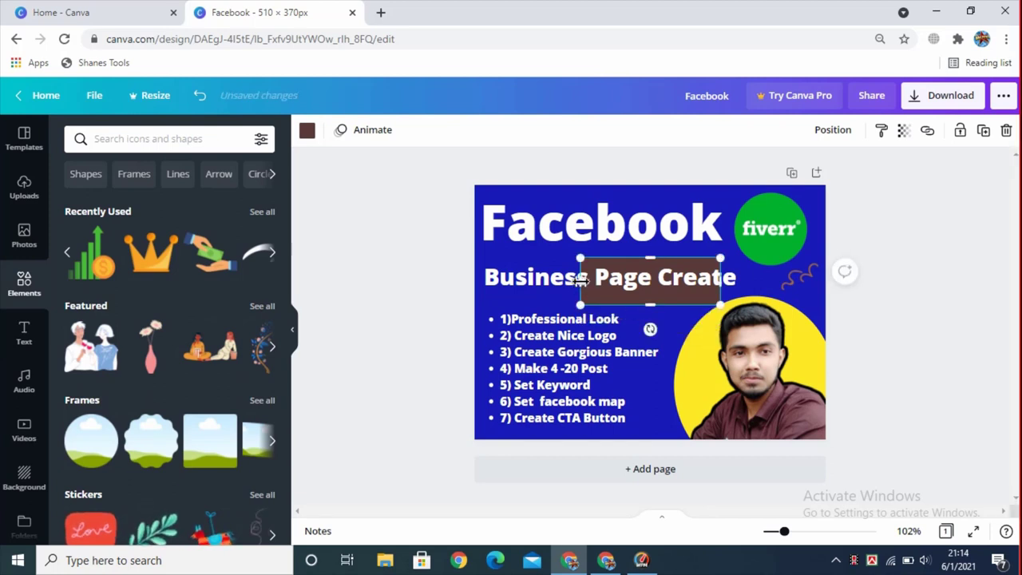
pyautogui.moveTo(585, 281); pyautogui.dragTo(484, 286)
# Step: Shift the Business Page Create text slightly right and up within the brown band
pyautogui.click(759, 277)
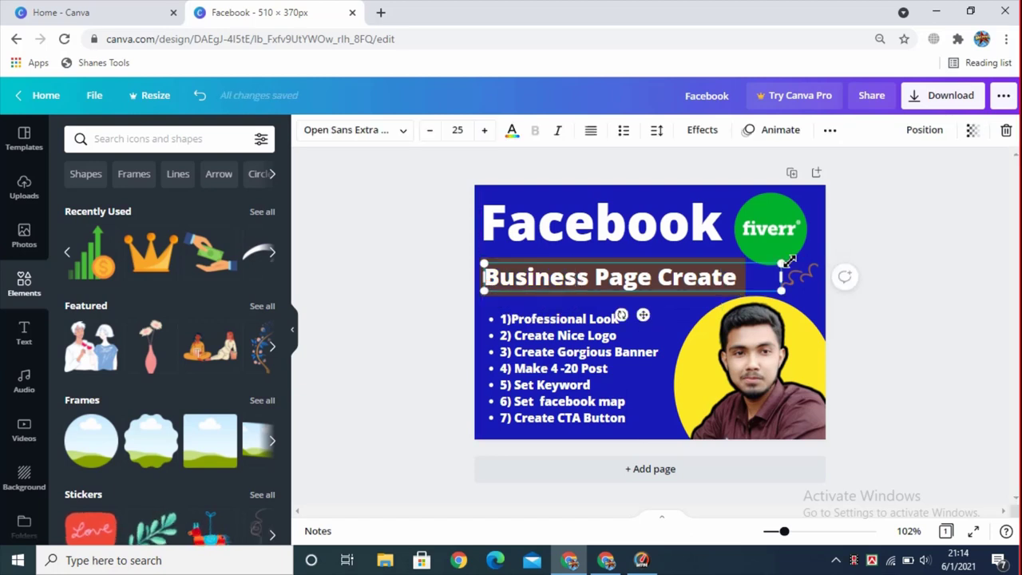
pyautogui.moveTo(789, 261); pyautogui.dragTo(784, 264)
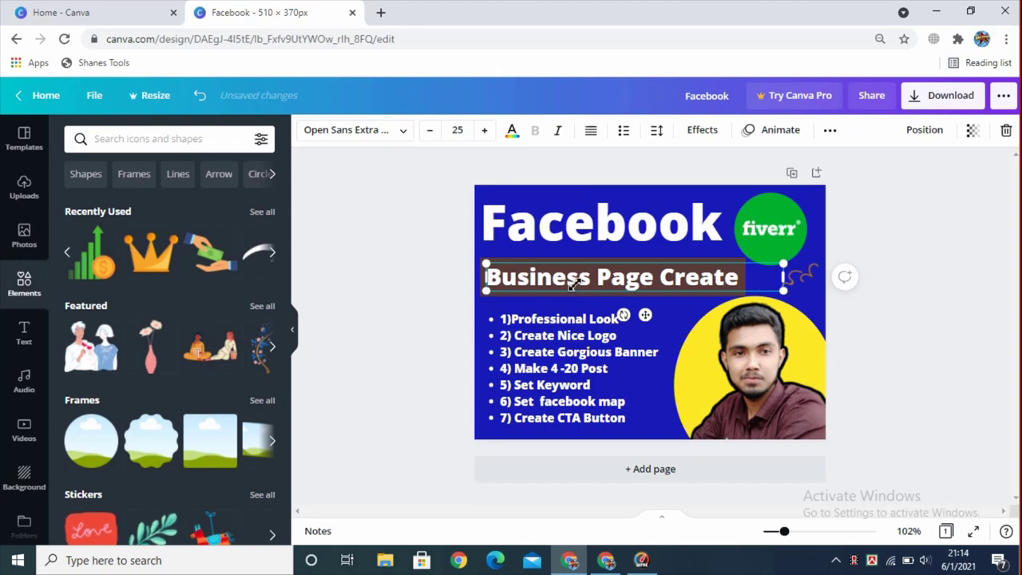
pyautogui.moveTo(571, 285); pyautogui.dragTo(570, 257)
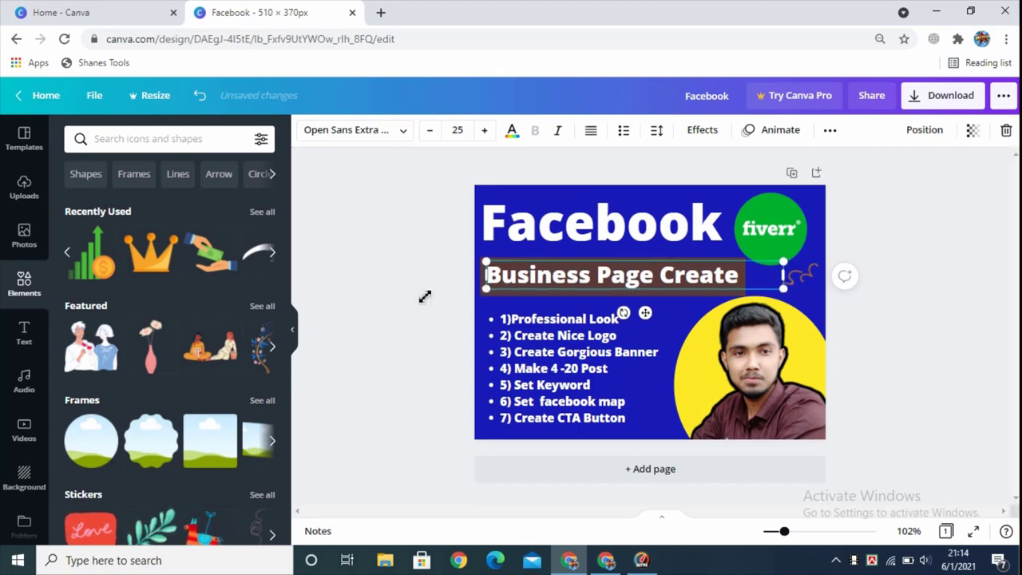
pyautogui.click(552, 301)
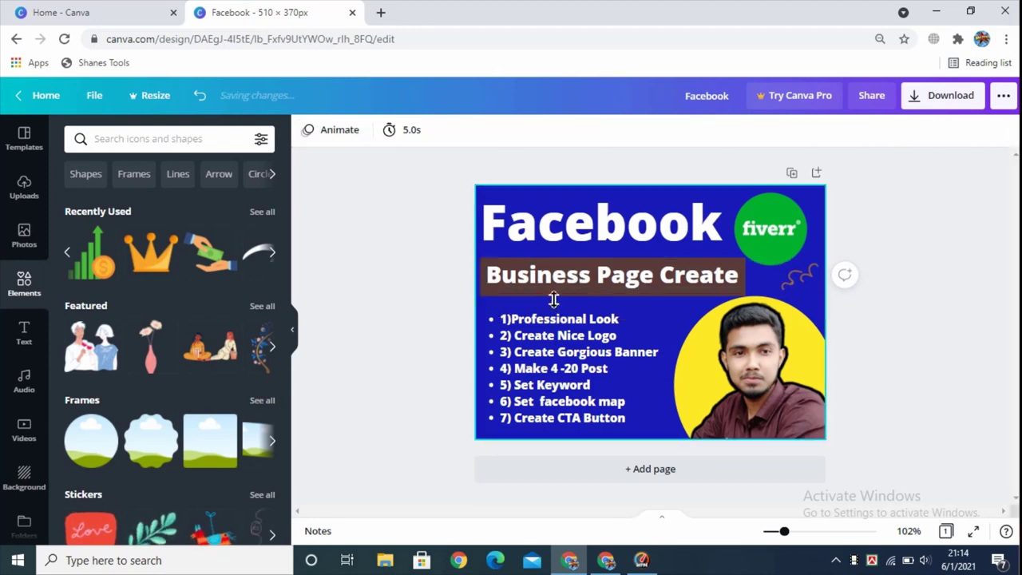
# Step: Recolour the band behind Business Page Create to dark red #B20000
pyautogui.click(553, 299)
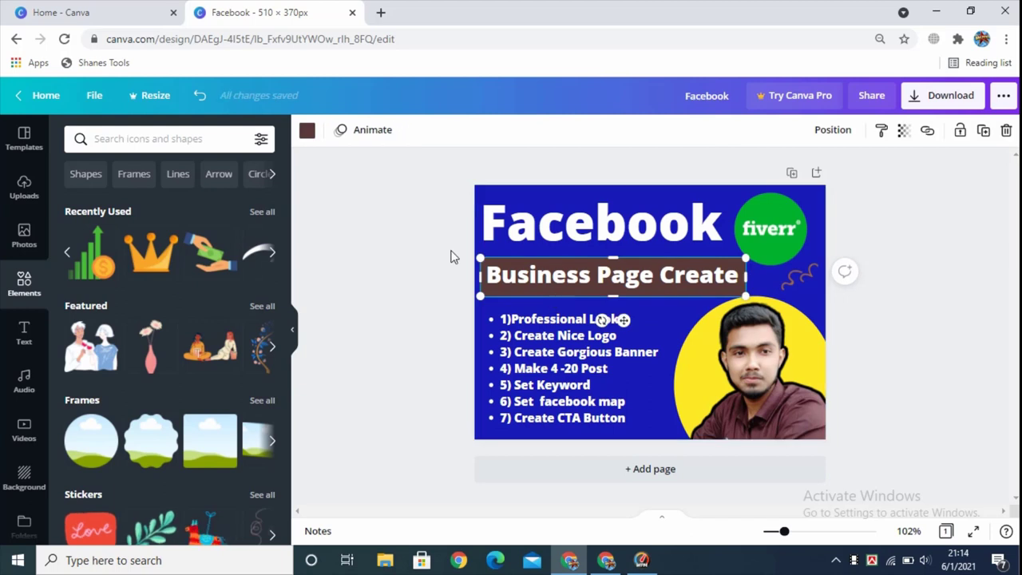
pyautogui.click(306, 134)
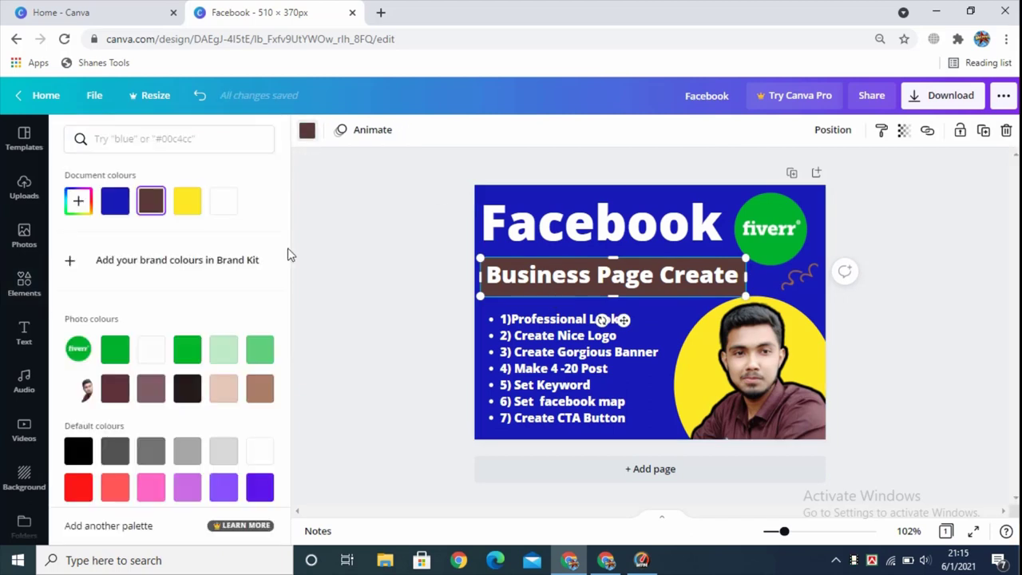
pyautogui.click(187, 203)
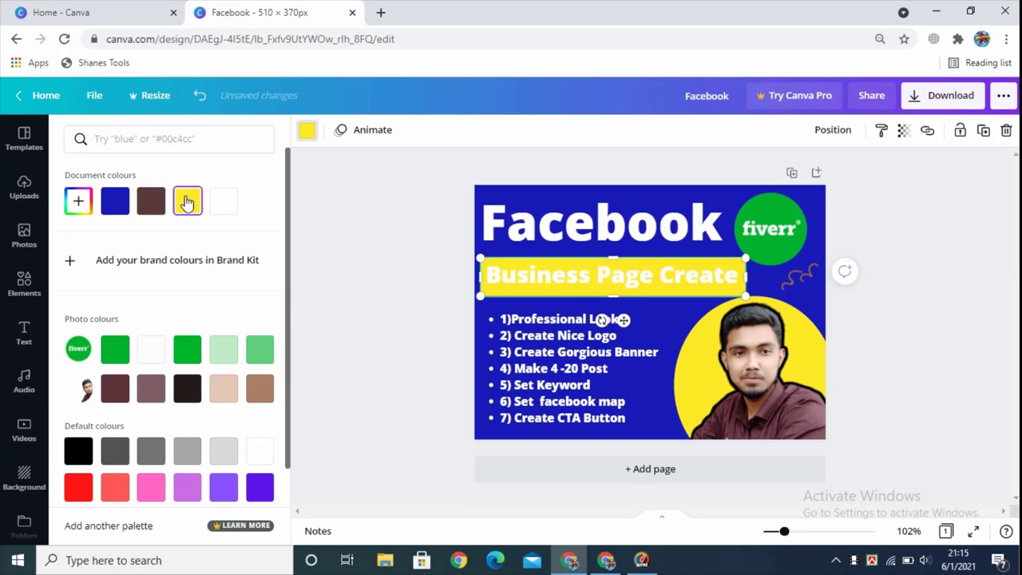
pyautogui.click(149, 205)
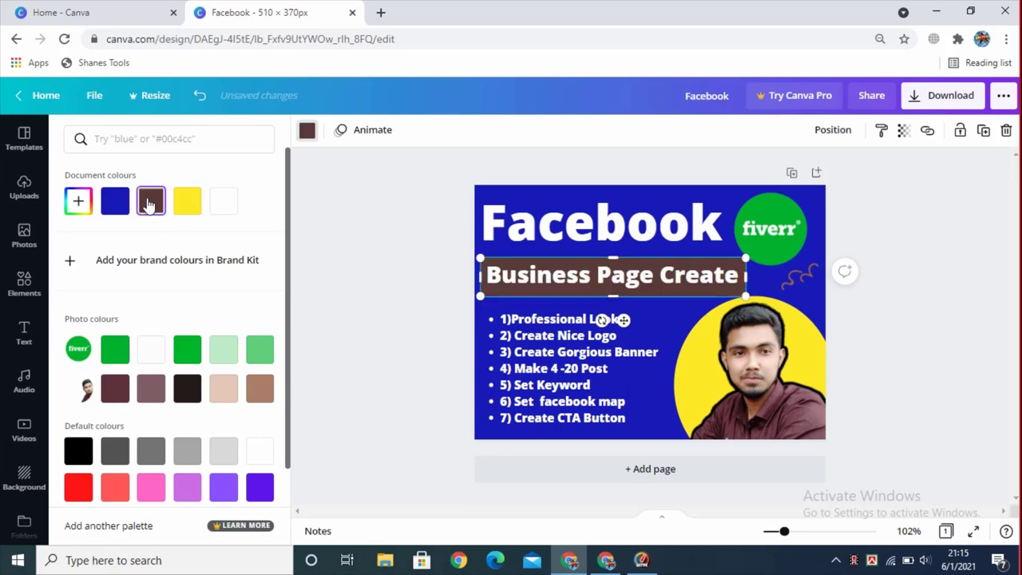
pyautogui.click(75, 201)
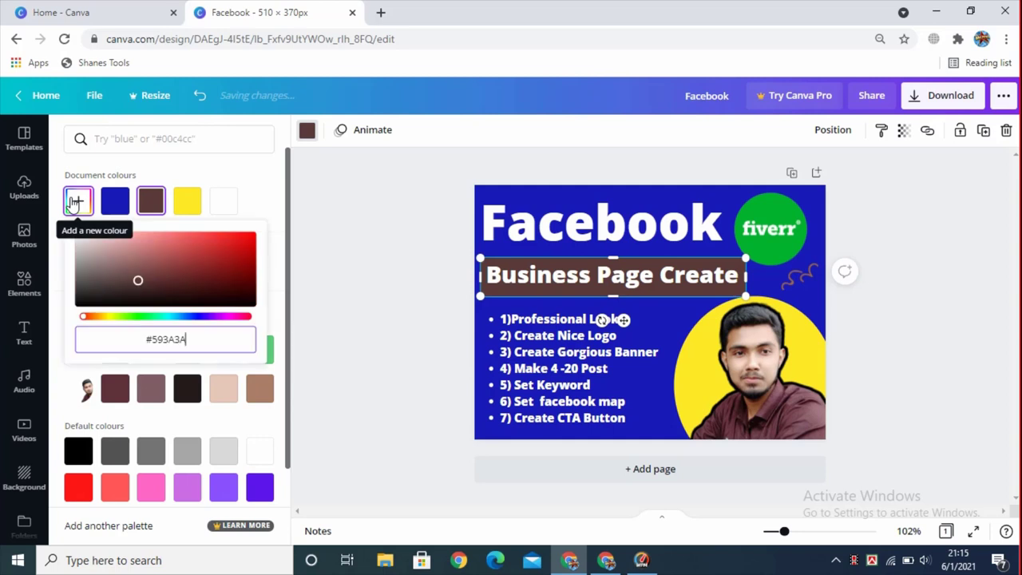
pyautogui.click(256, 254)
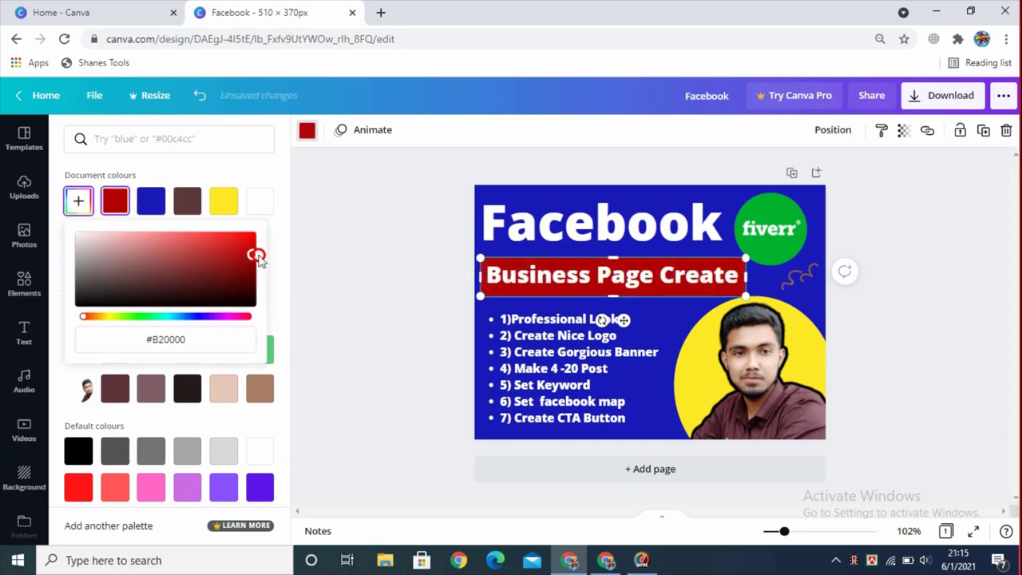
# Step: Centre the Business Page Create text vertically within the red band
pyautogui.click(565, 276)
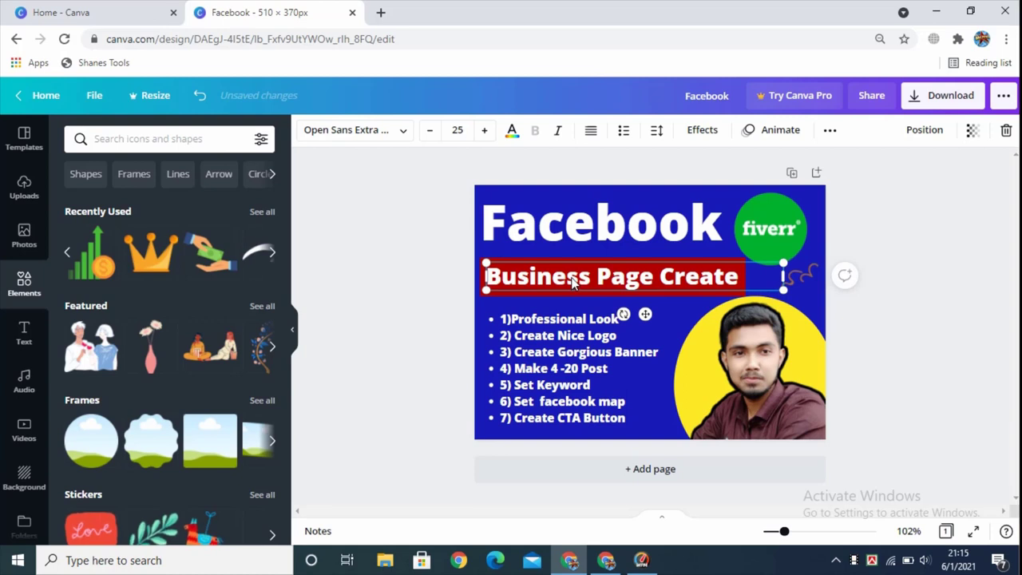
pyautogui.click(410, 263)
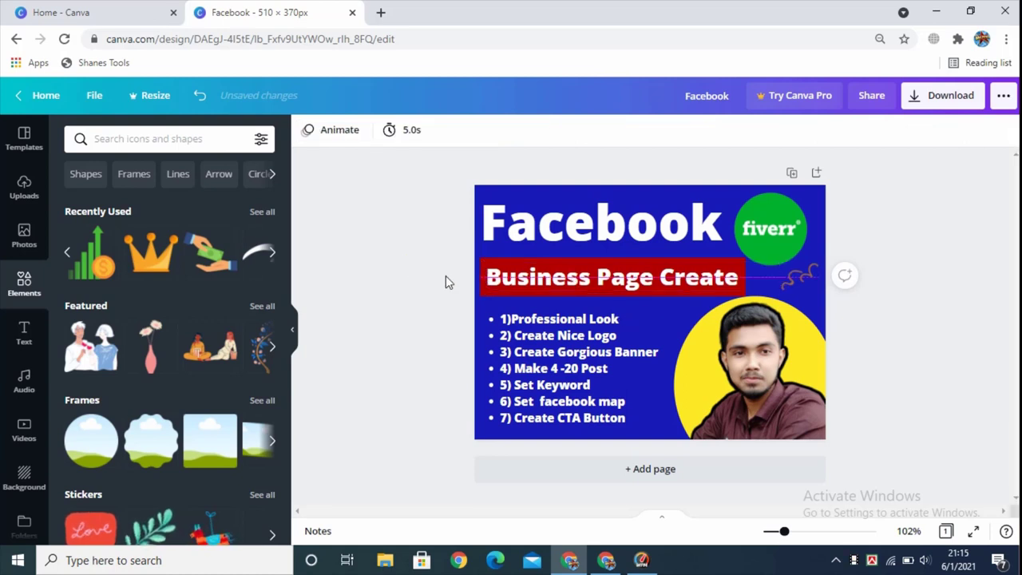
# Step: Rebalance the upper layout with the Facebook heading at size 55.1, a smaller Fiverr logo, a narrower red band and the squiggle level with it
pyautogui.click(802, 281)
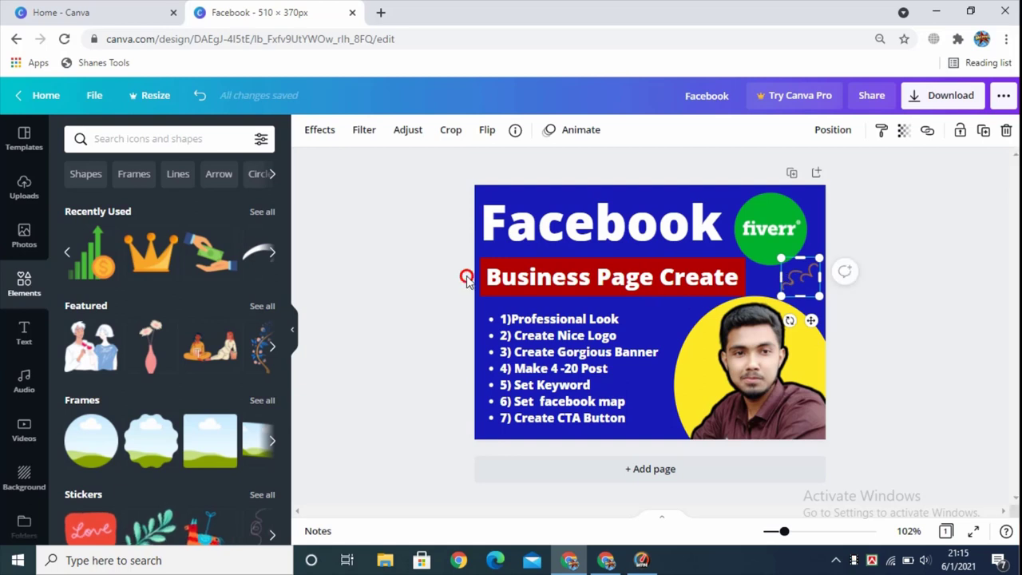
pyautogui.moveTo(466, 275); pyautogui.dragTo(804, 287)
pyautogui.hotkey('ctrl', 'z')
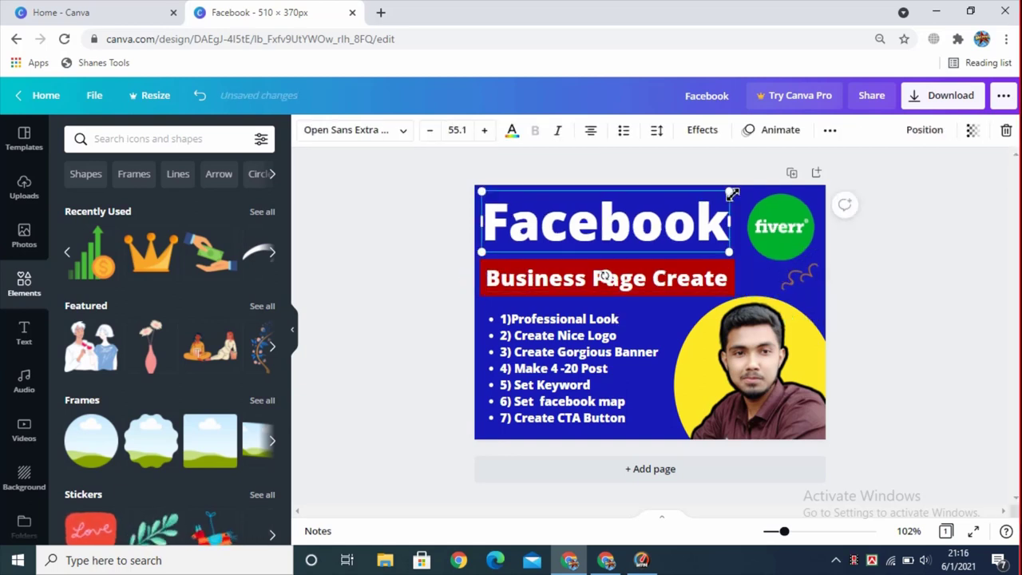
pyautogui.click(803, 280)
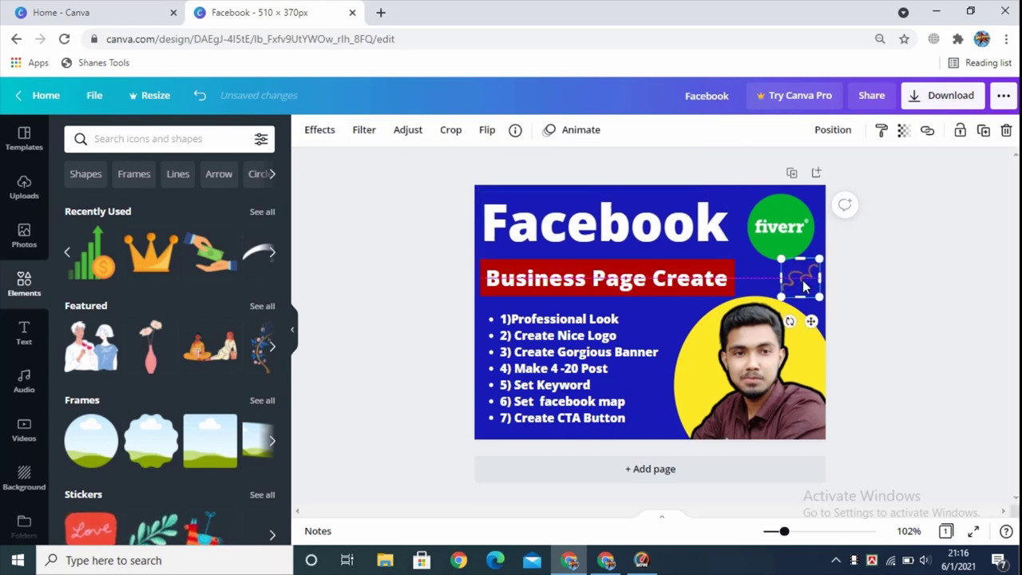
pyautogui.click(897, 240)
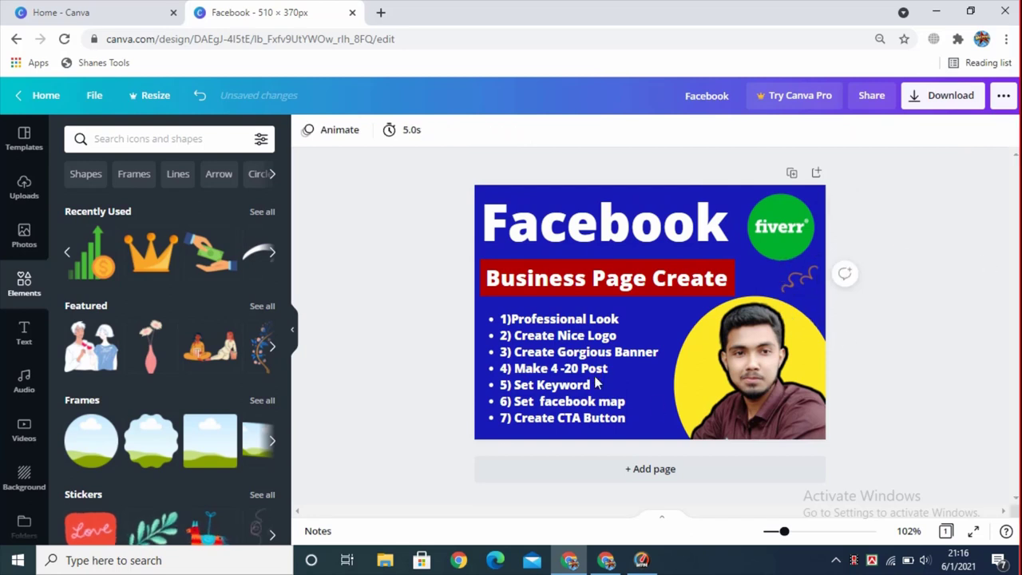
# Step: Enlarge the list slightly with a space after 1) in its first line, and nudge the Facebook heading slightly right
pyautogui.click(549, 354)
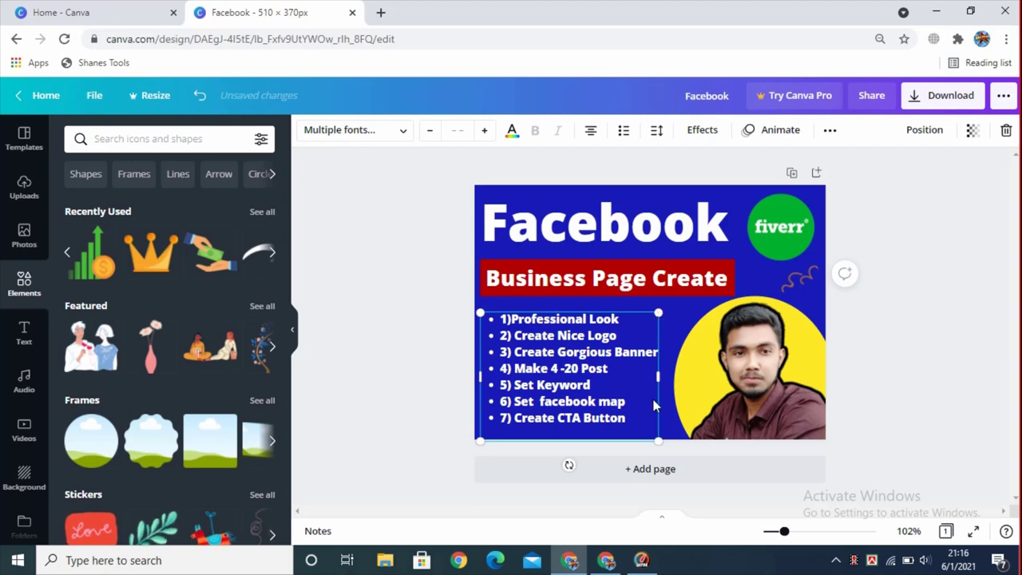
pyautogui.hotkey('ctrl', 'z')
pyautogui.hotkey('ctrl', 'z')
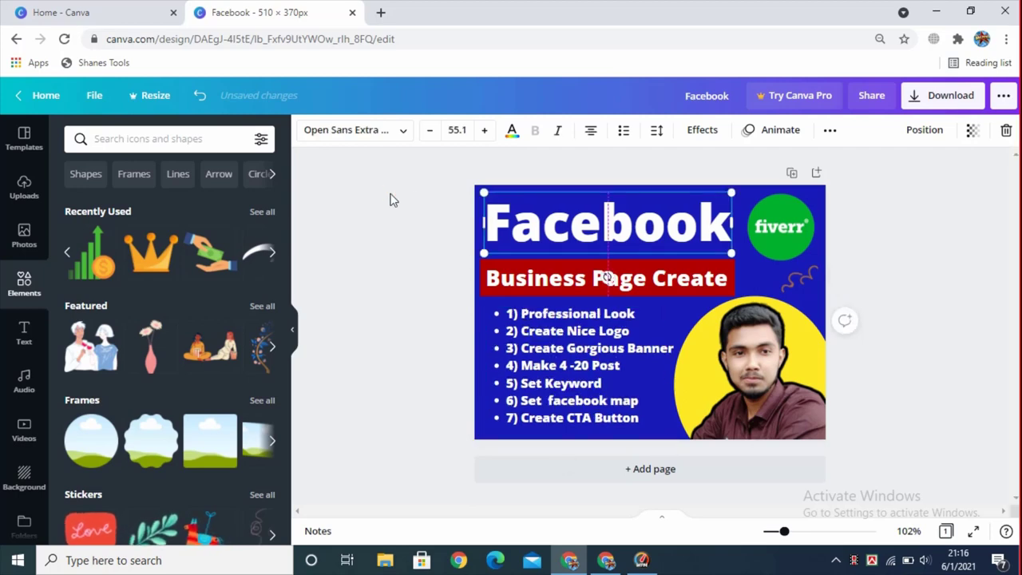
# Step: Add the pink gradient blob and the firework graphic from the recently used elements, with the firework over the design's lower-left corner
pyautogui.press('Escape')
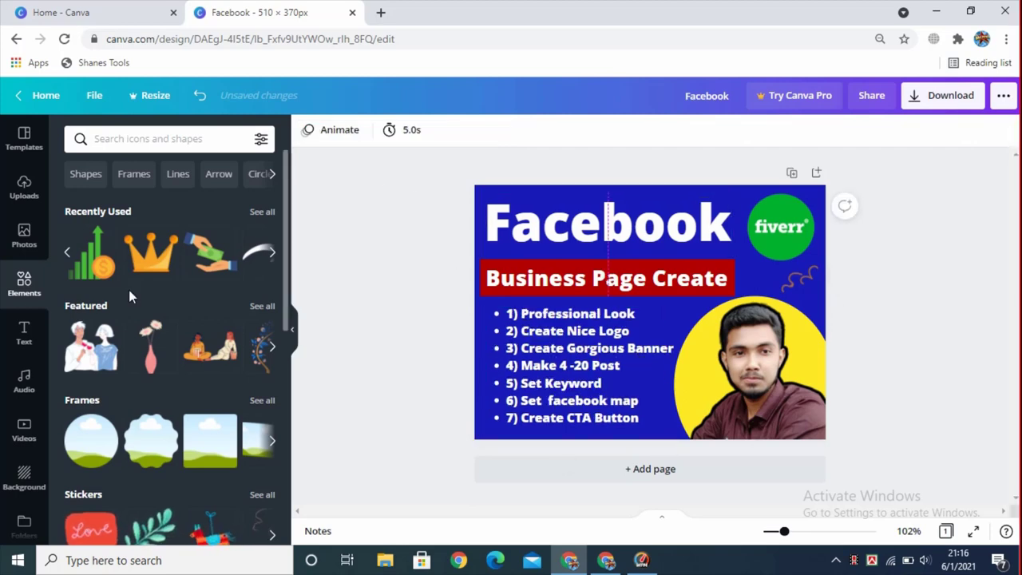
pyautogui.click(67, 253)
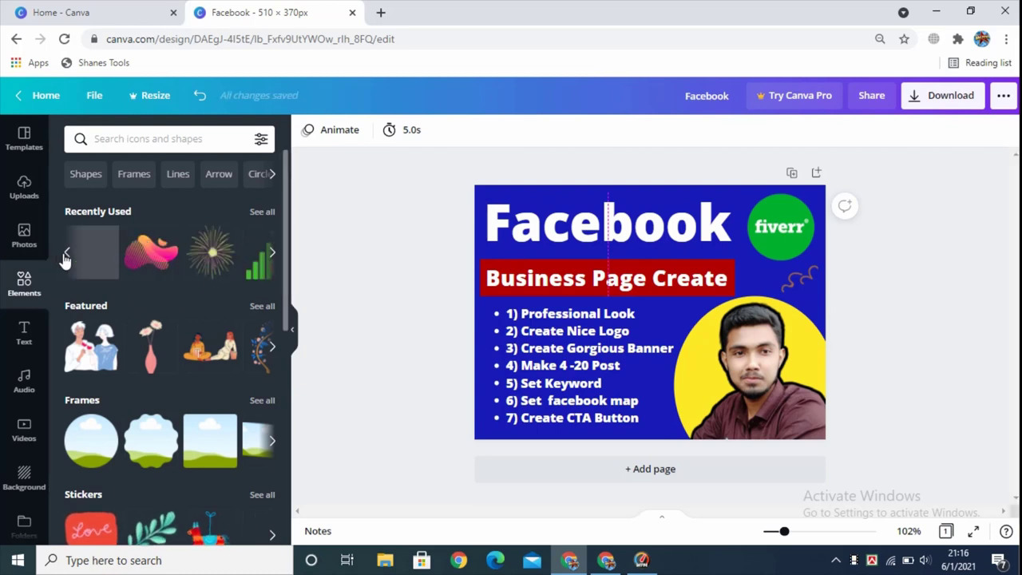
pyautogui.click(130, 261)
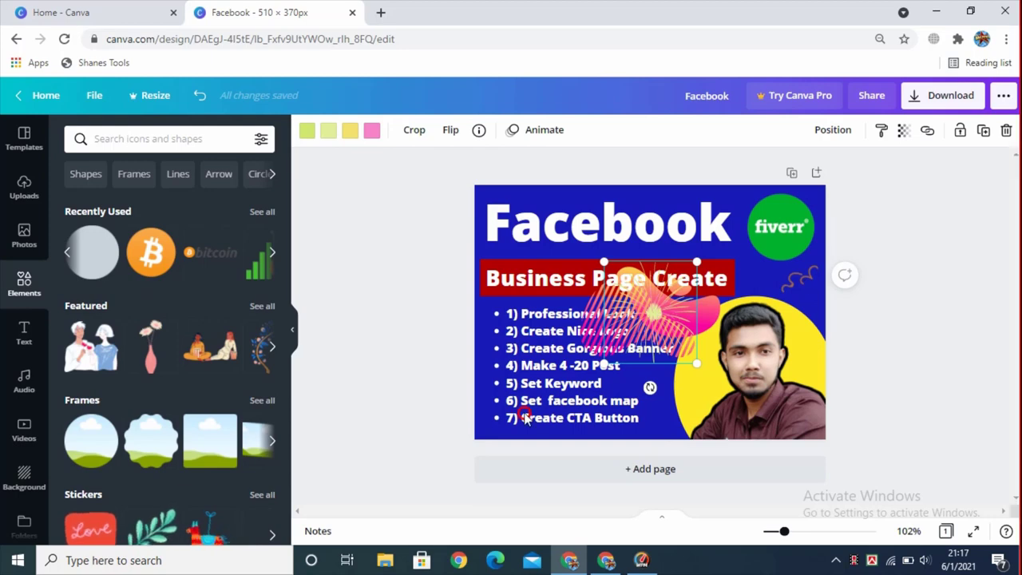
pyautogui.moveTo(499, 421); pyautogui.dragTo(465, 450)
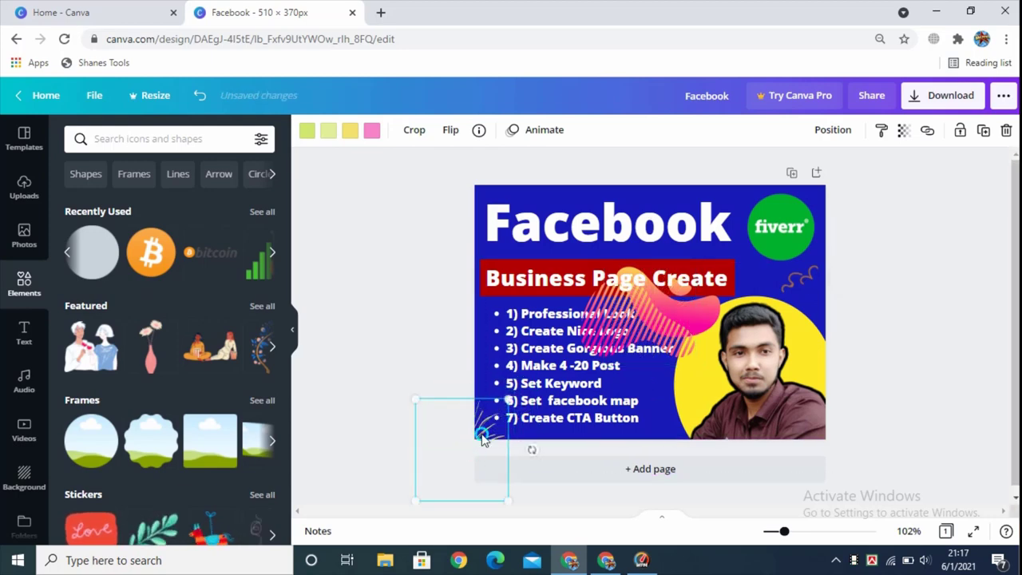
# Step: Duplicate the firework graphic and place the copy over the design's upper-right corner behind the Fiverr logo area
pyautogui.rightClick(482, 441)
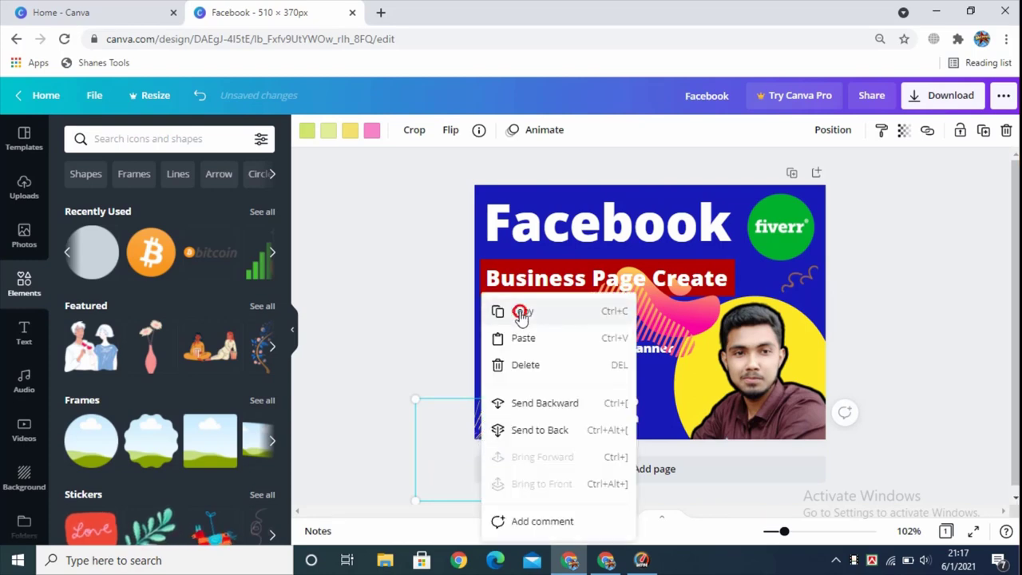
pyautogui.click(520, 312)
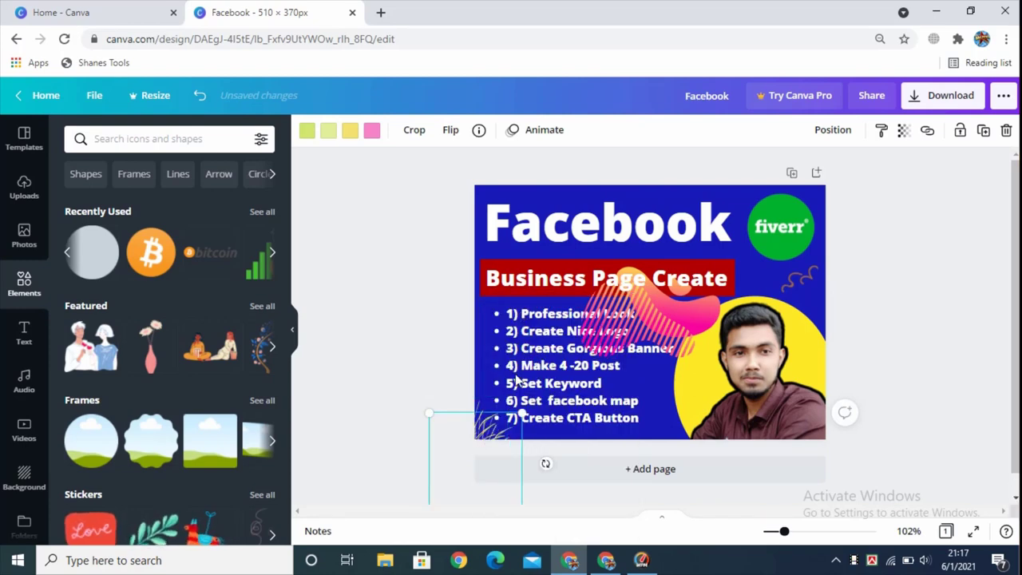
pyautogui.click(821, 191)
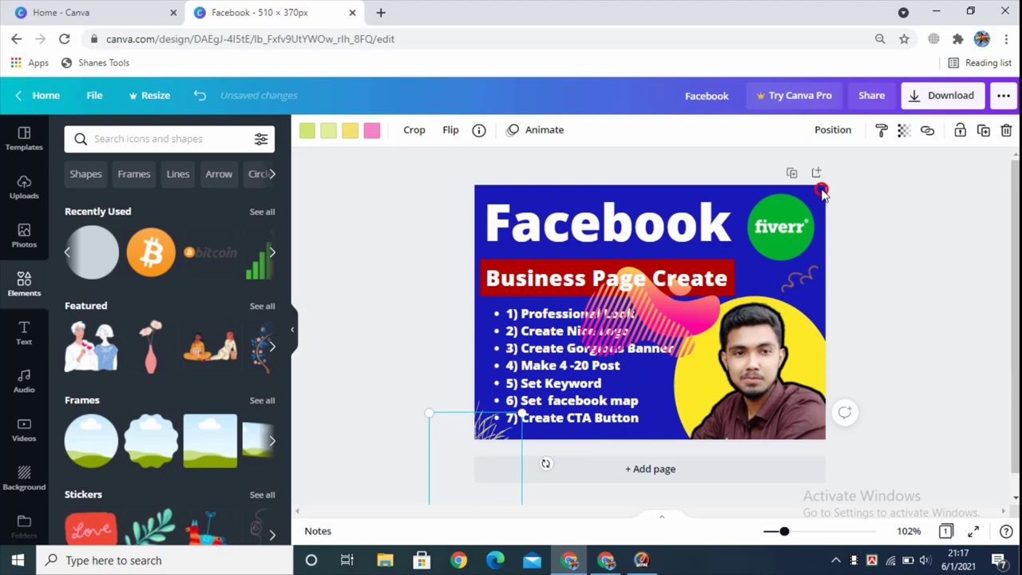
pyautogui.hotkey('ctrl', 'v')
pyautogui.moveTo(822, 200); pyautogui.dragTo(848, 165)
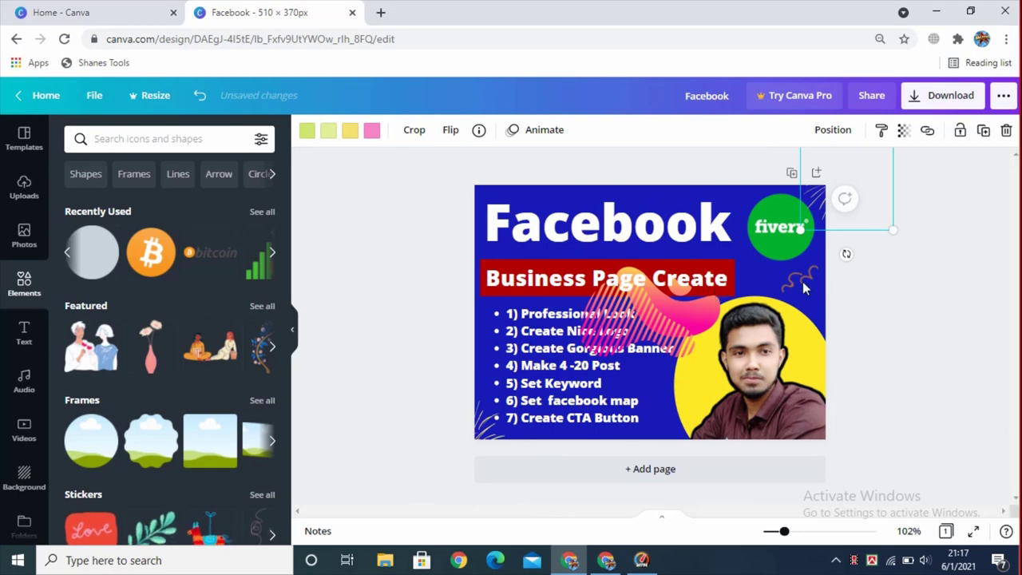
# Step: Delete the orange squiggle and move the pink blob to the design's right edge so only its striped part shows below the Fiverr logo
pyautogui.click(804, 289)
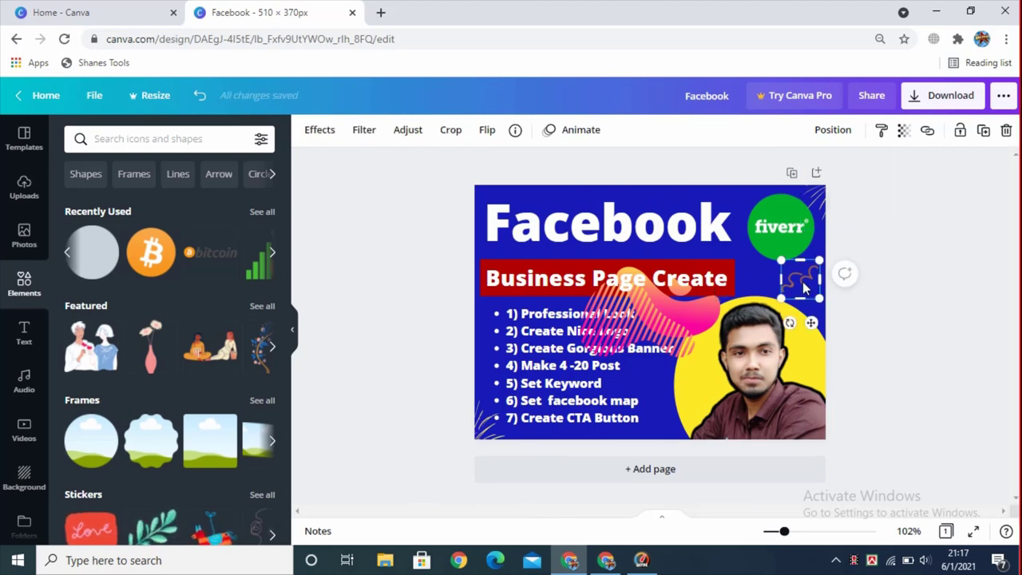
pyautogui.press('Delete')
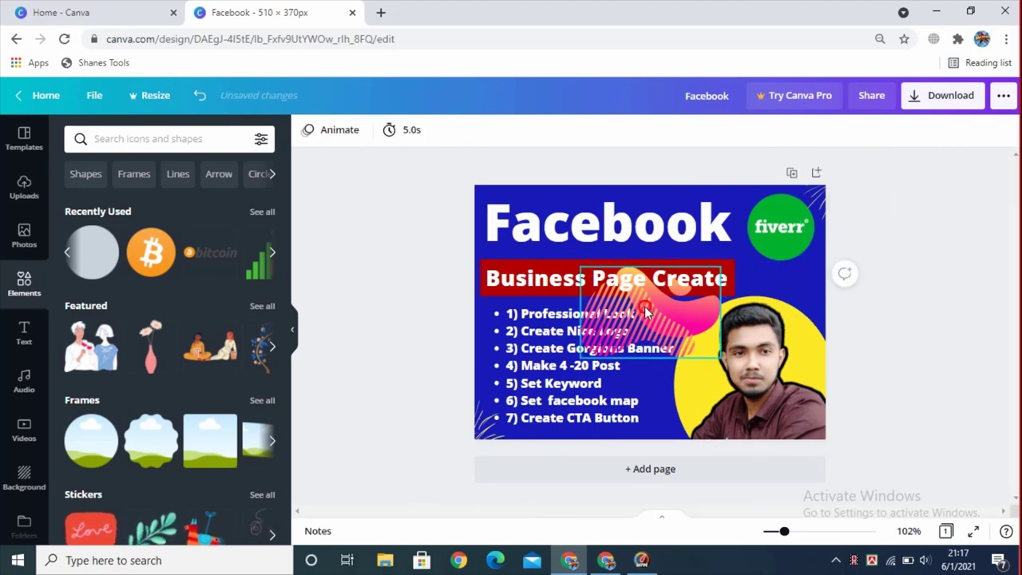
pyautogui.click(668, 316)
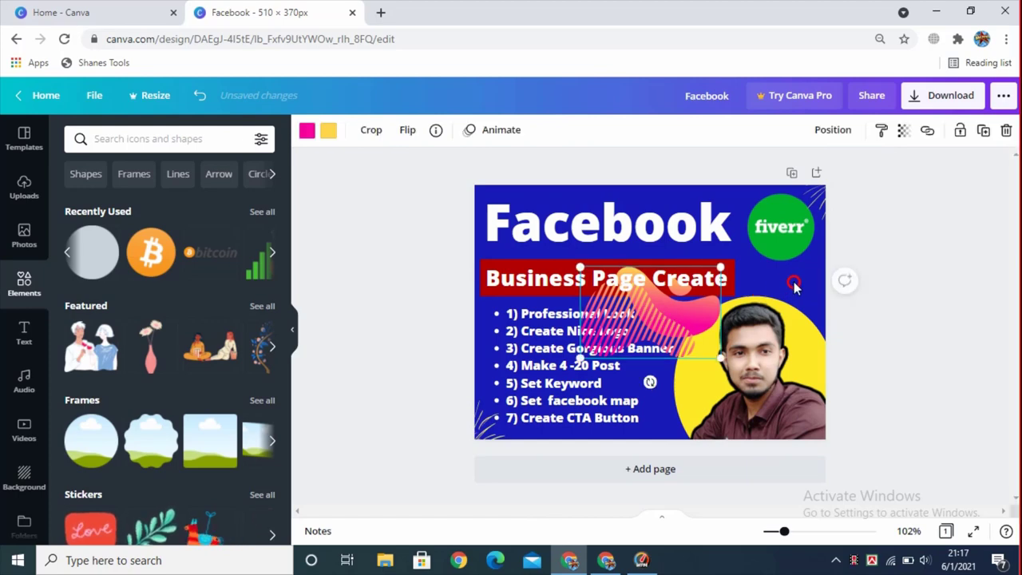
pyautogui.moveTo(809, 278); pyautogui.dragTo(886, 266)
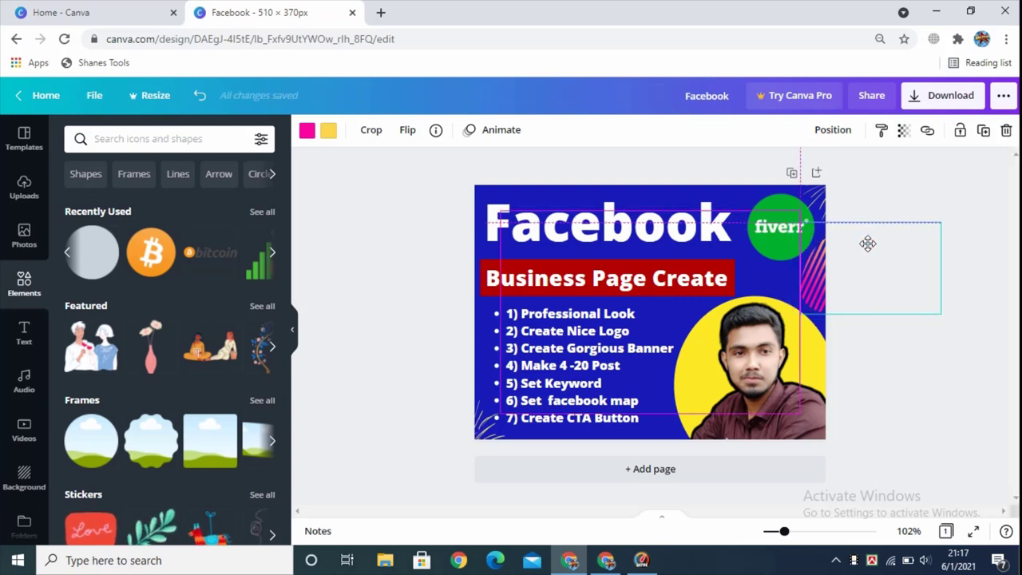
pyautogui.click(908, 201)
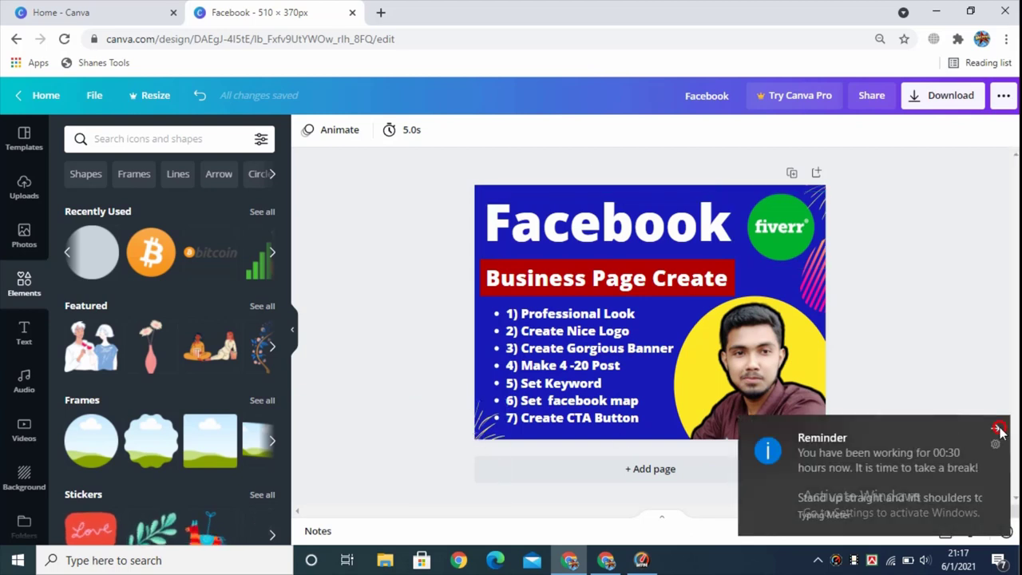
pyautogui.click(999, 429)
# Step: Place another copy of the firework over the design's upper-left corner and send it backward one level
pyautogui.click(483, 437)
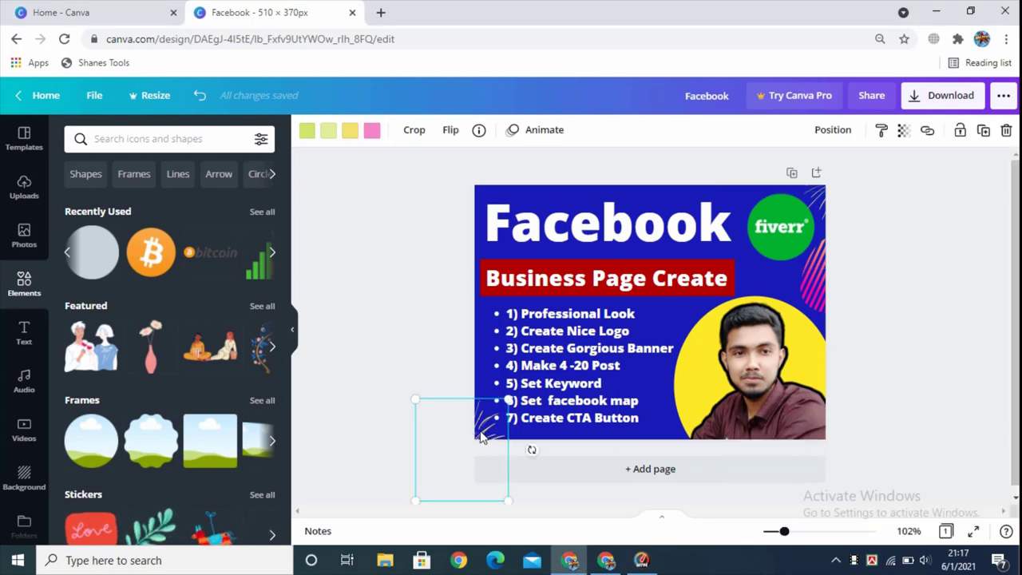
pyautogui.moveTo(531, 450); pyautogui.dragTo(543, 463)
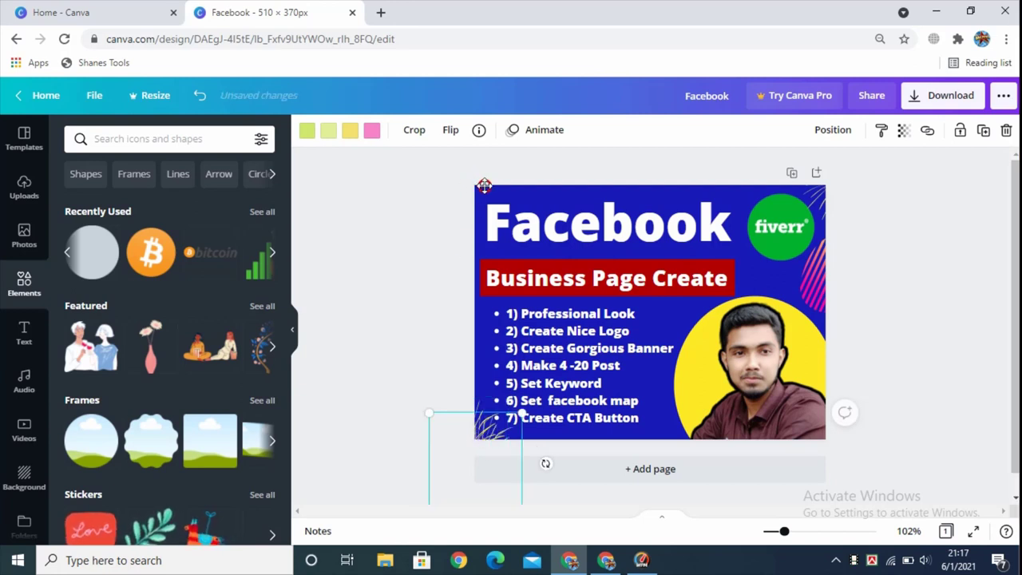
pyautogui.moveTo(485, 189); pyautogui.dragTo(484, 158)
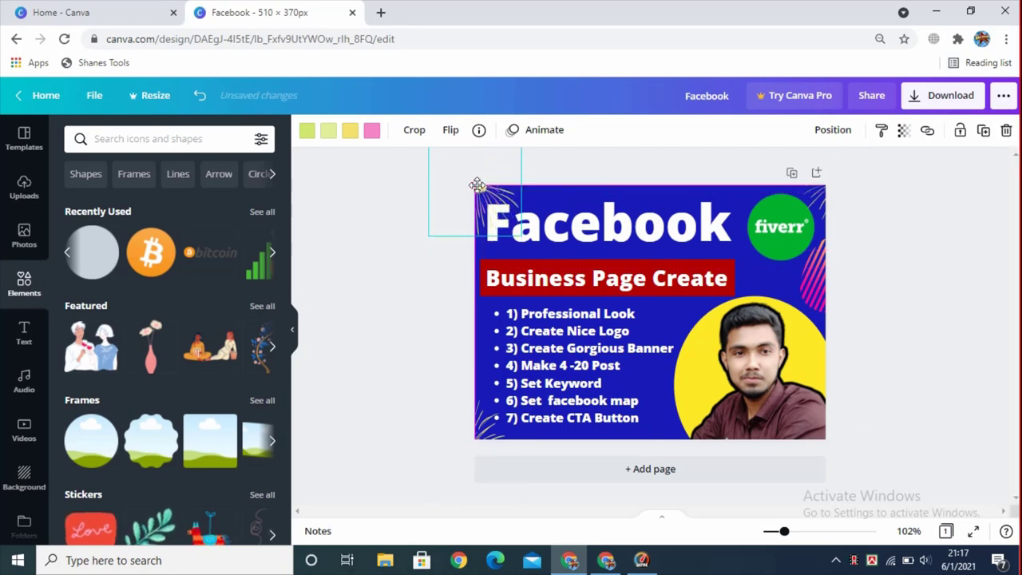
pyautogui.rightClick(485, 195)
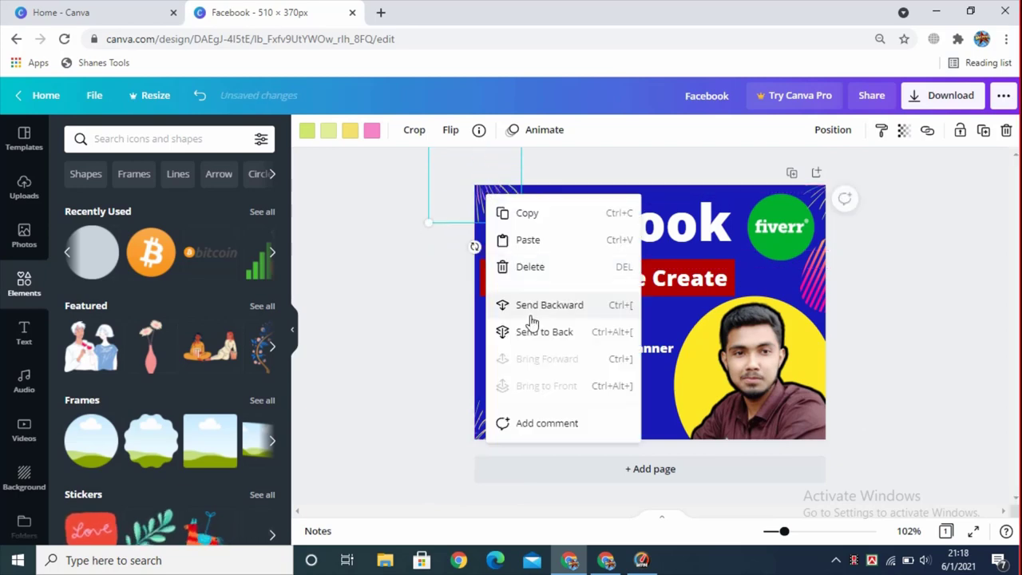
pyautogui.click(530, 311)
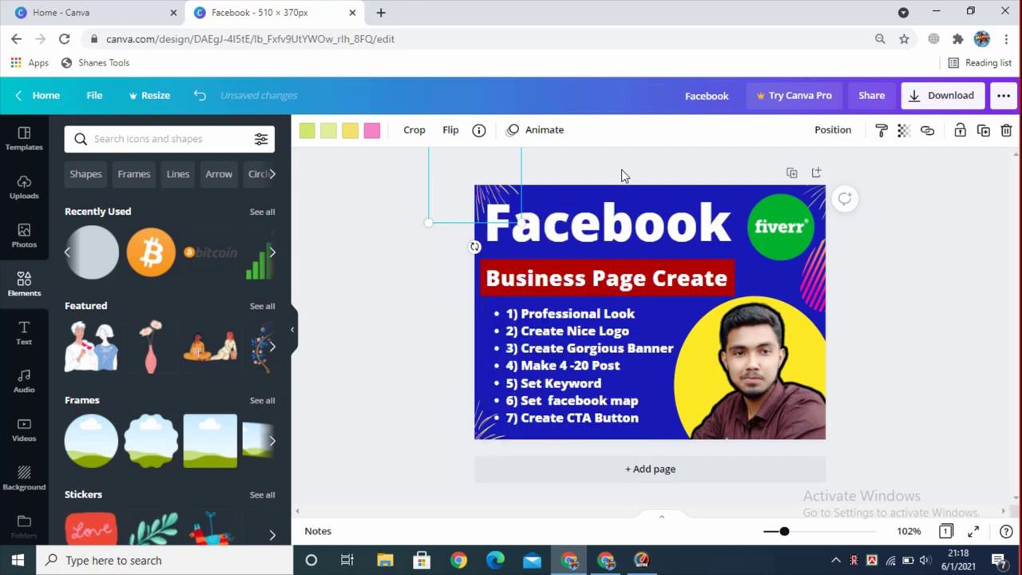
pyautogui.click(623, 176)
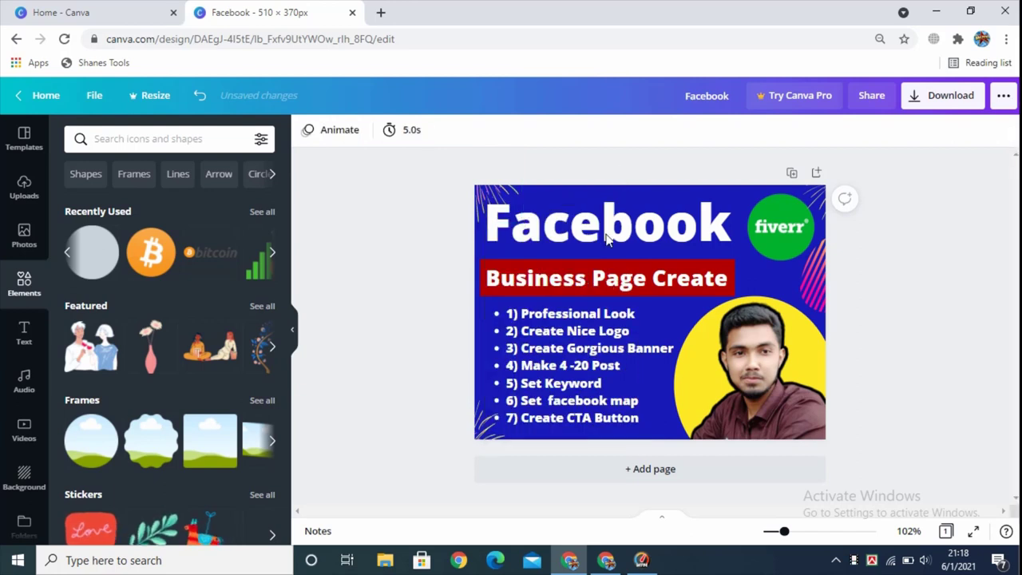
# Step: Nudge the upper-left firework slightly upward so less of it reaches the Facebook heading
pyautogui.click(479, 195)
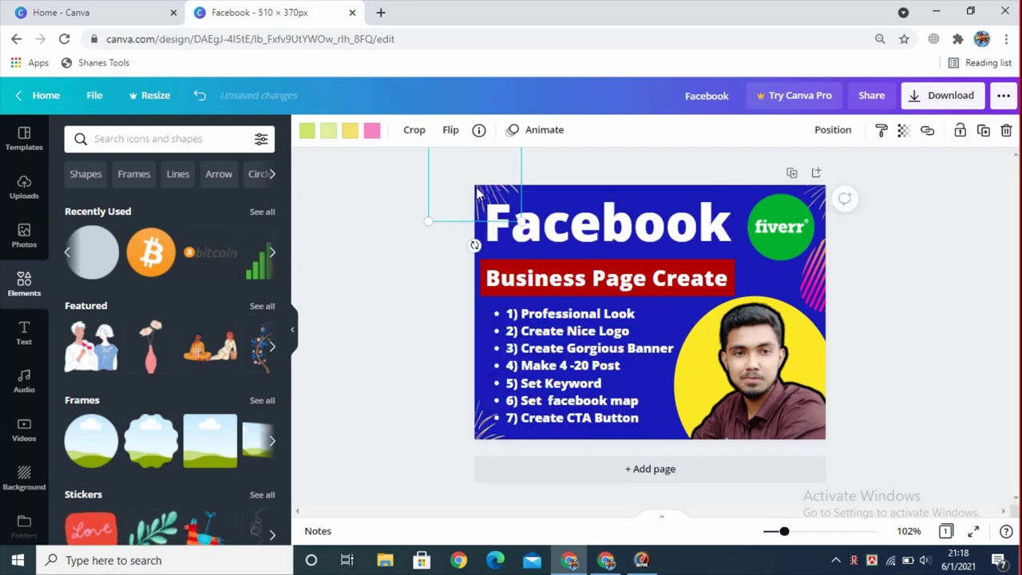
pyautogui.moveTo(479, 195); pyautogui.dragTo(479, 187)
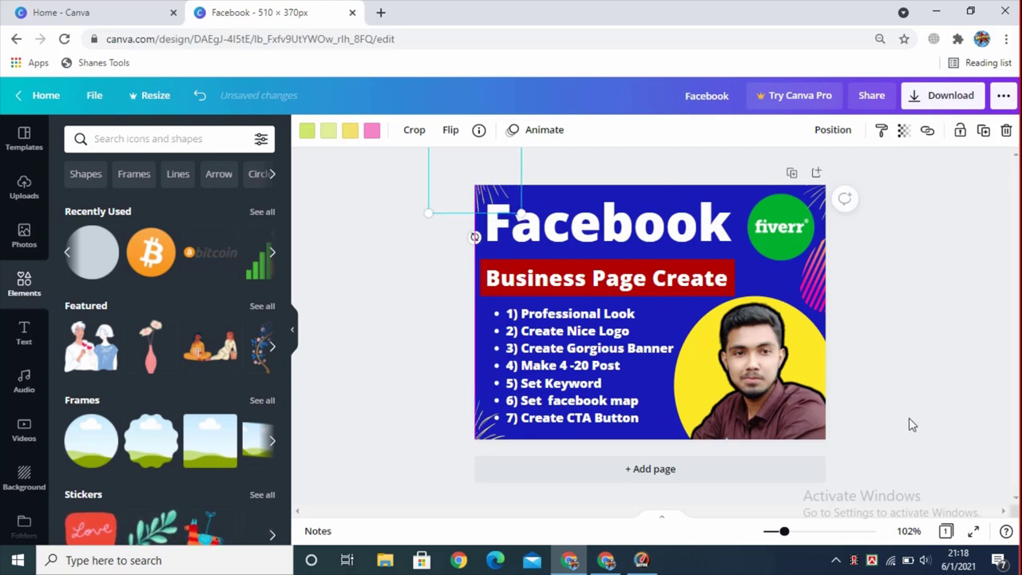
pyautogui.click(912, 350)
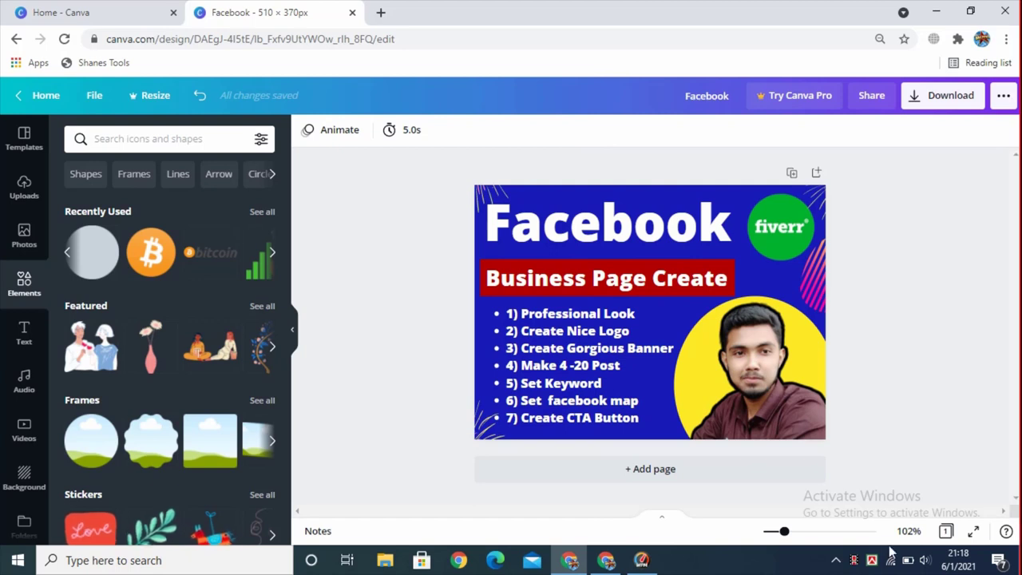
# Step: Download the finished design as a PNG and dismiss the sharing offer
pyautogui.click(918, 106)
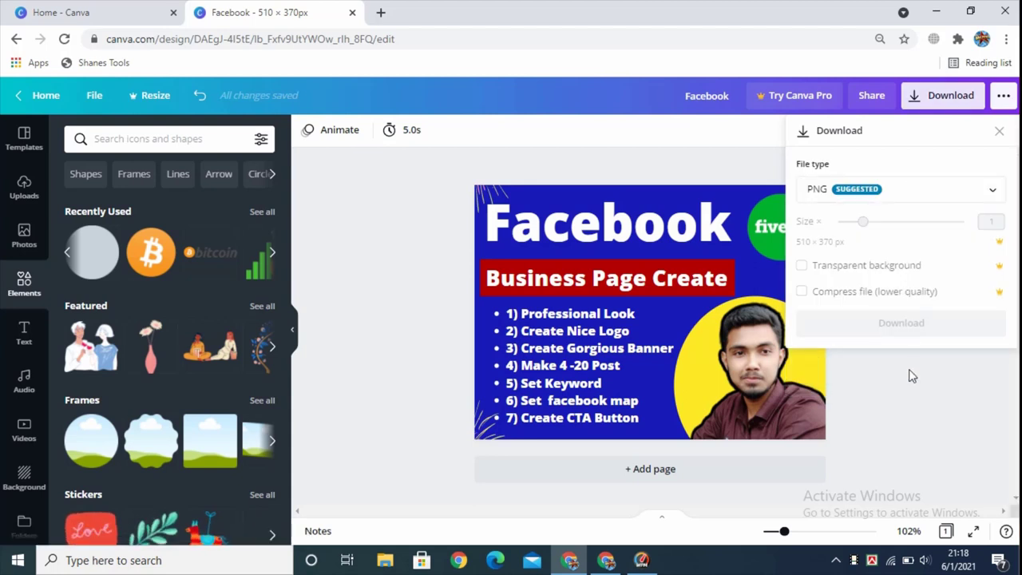
pyautogui.click(913, 327)
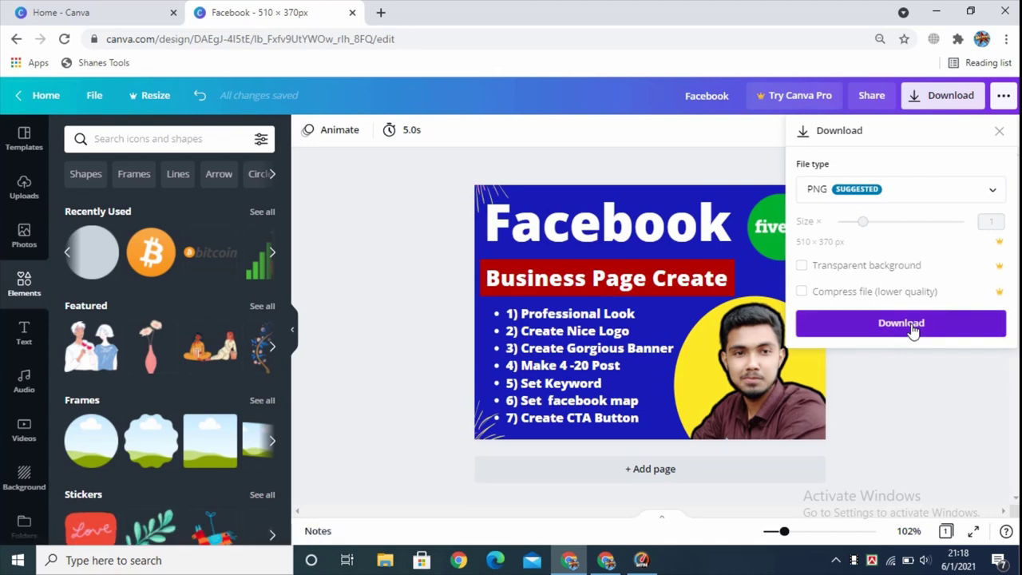
pyautogui.click(913, 328)
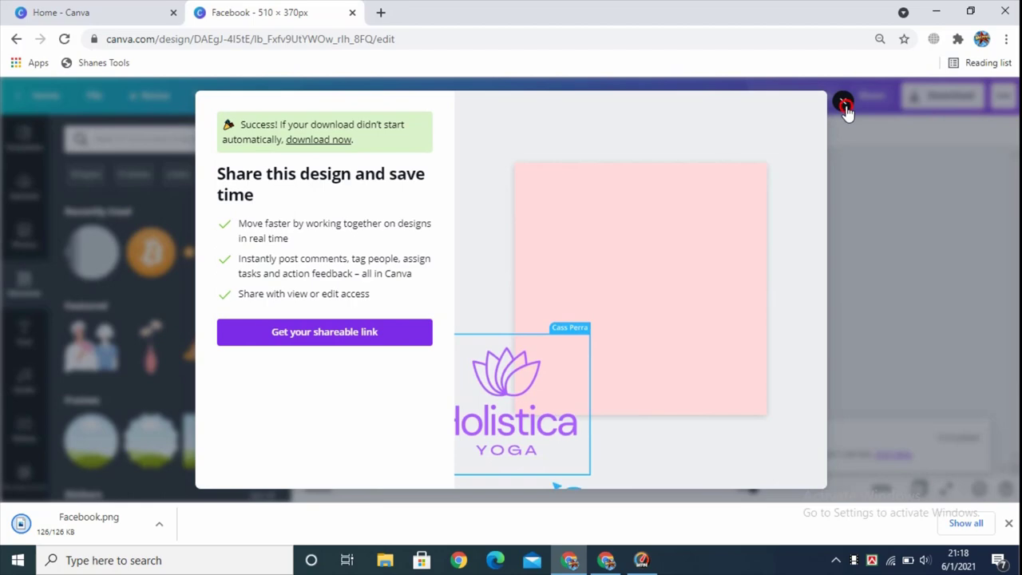
pyautogui.click(844, 105)
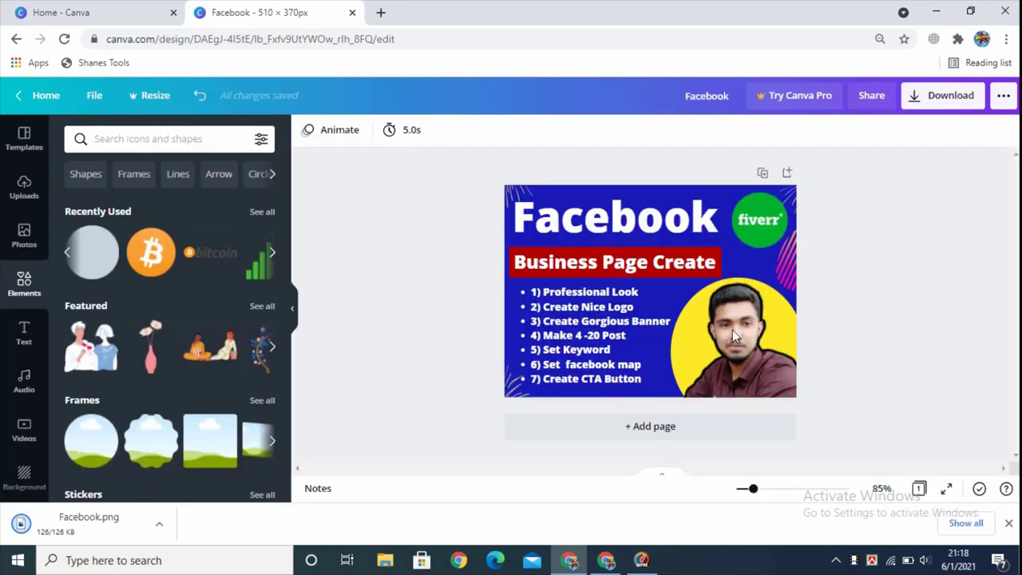
# Step: Switch to the Fiverr gig editing page and examine the requirements of its video, image and document upload sections
pyautogui.click(606, 560)
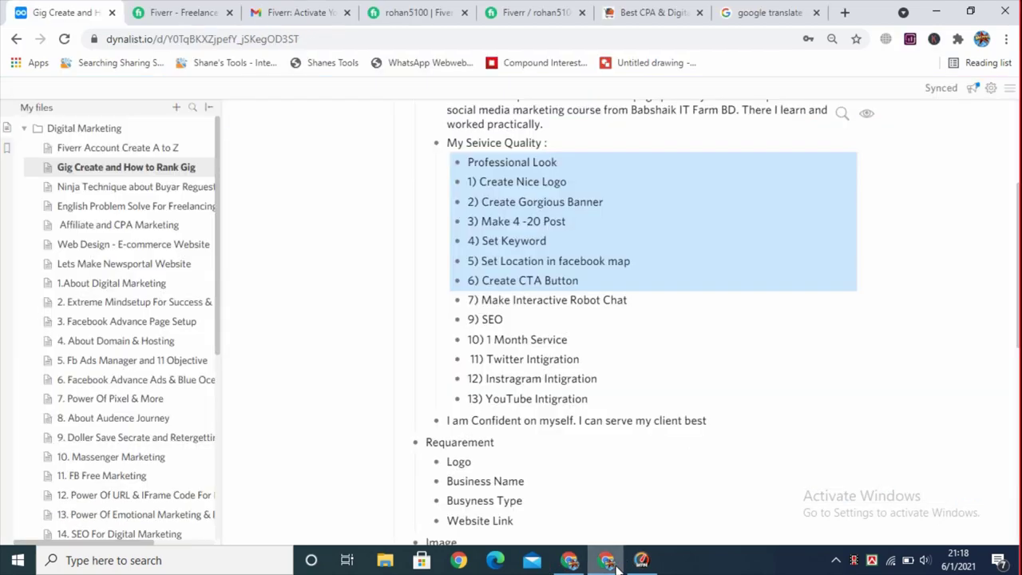
pyautogui.click(548, 8)
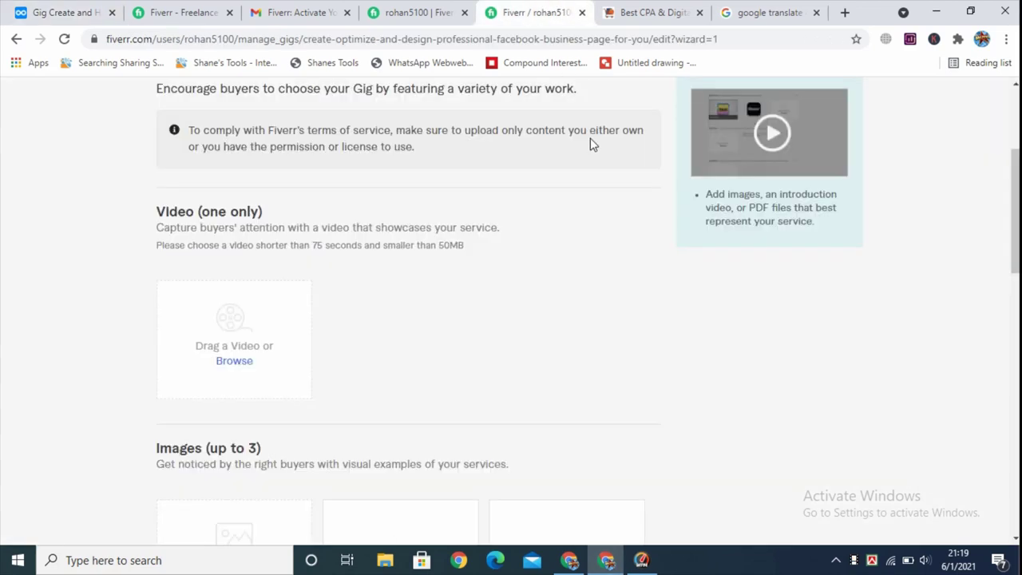
pyautogui.scroll(-1, 240, 335)
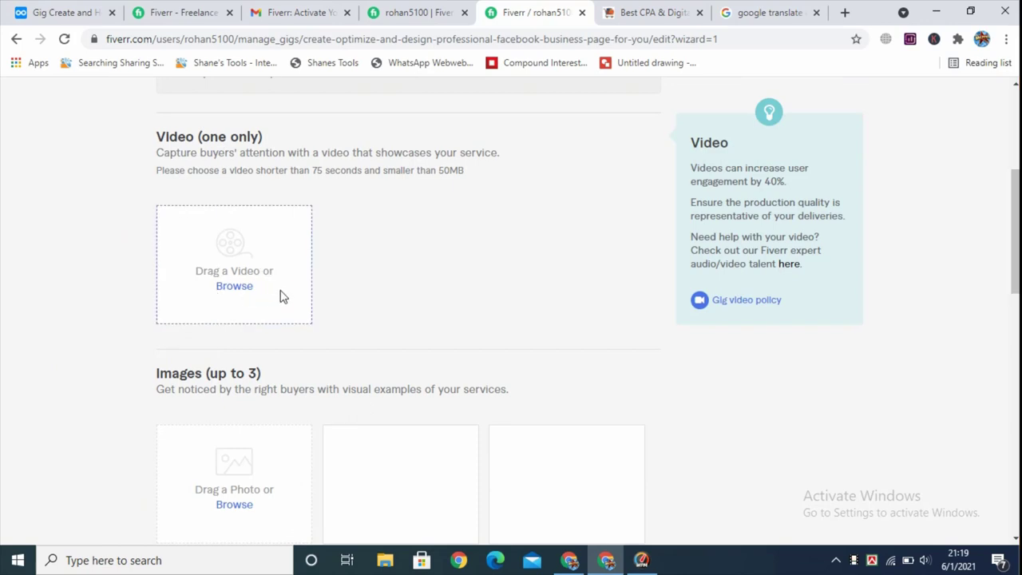
pyautogui.scroll(-1, 271, 239)
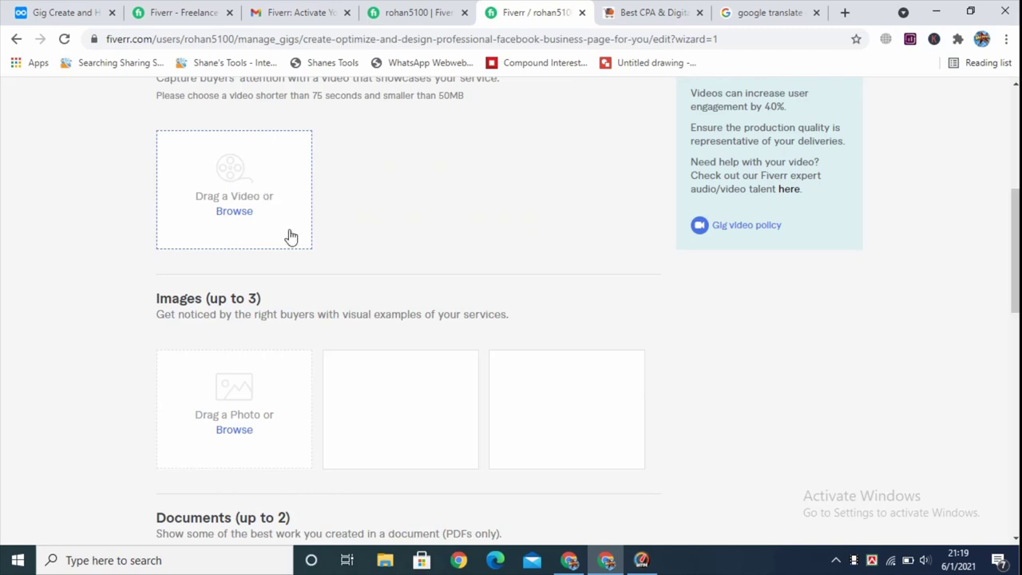
pyautogui.scroll(1, 270, 206)
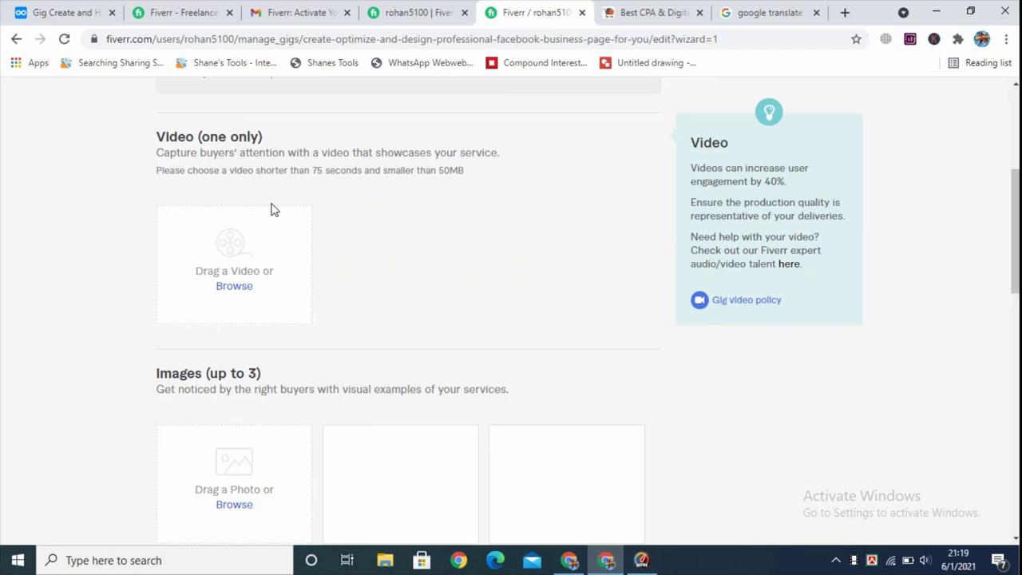
pyautogui.scroll(-1, 271, 259)
pyautogui.scroll(-2, 381, 308)
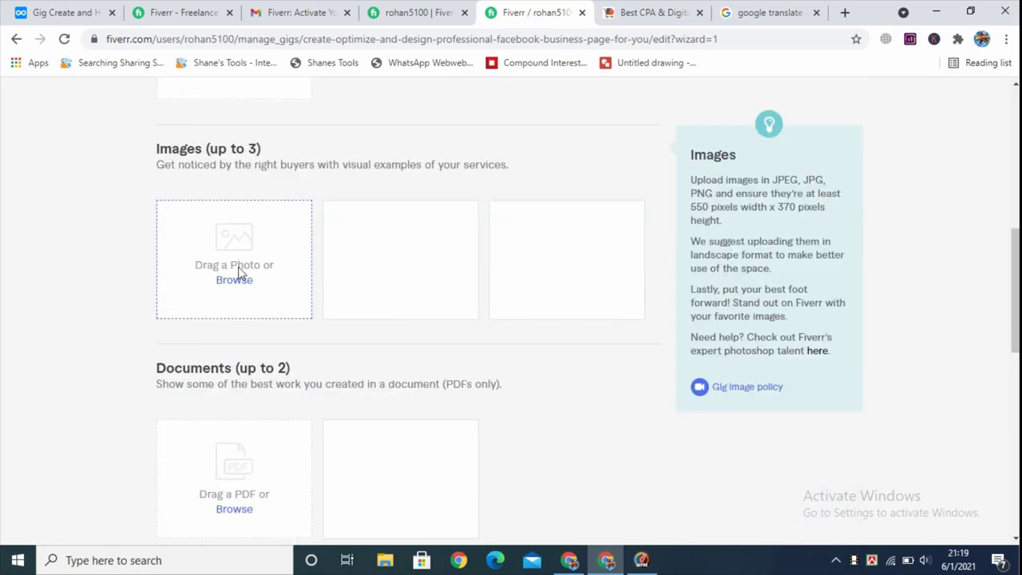
pyautogui.scroll(-1, 274, 266)
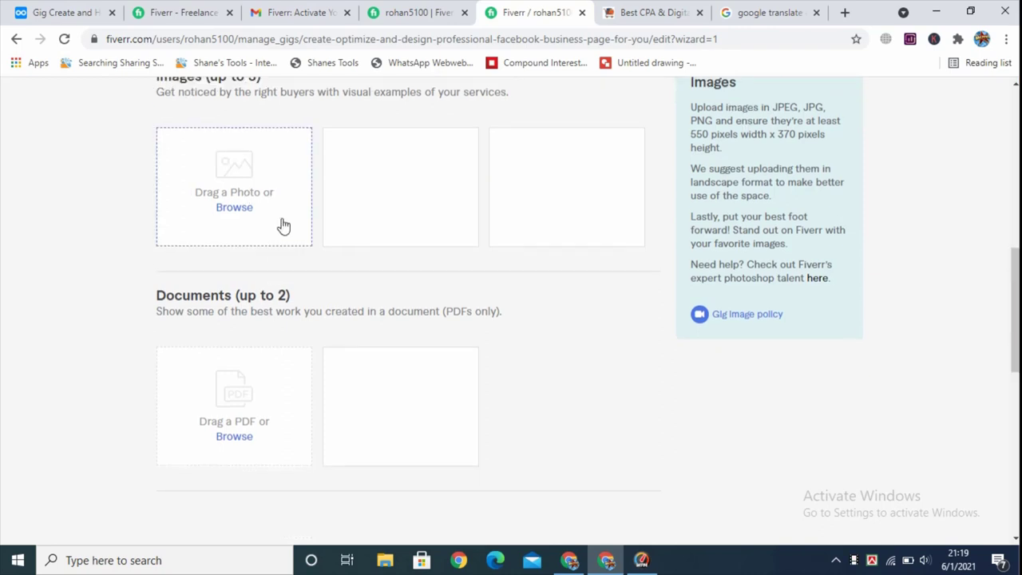
pyautogui.scroll(1, 280, 223)
pyautogui.scroll(-2, 264, 318)
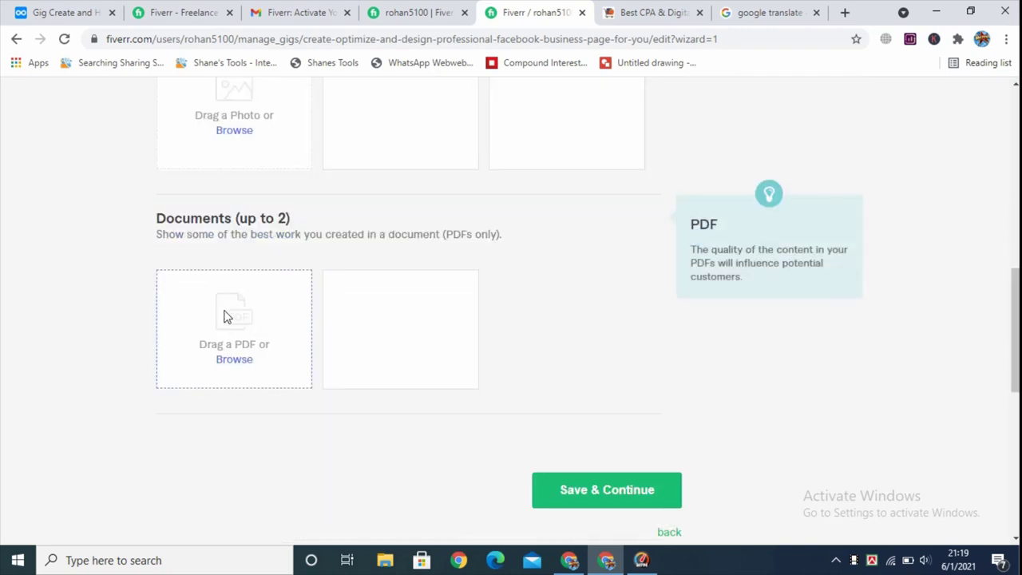
pyautogui.scroll(2, 231, 319)
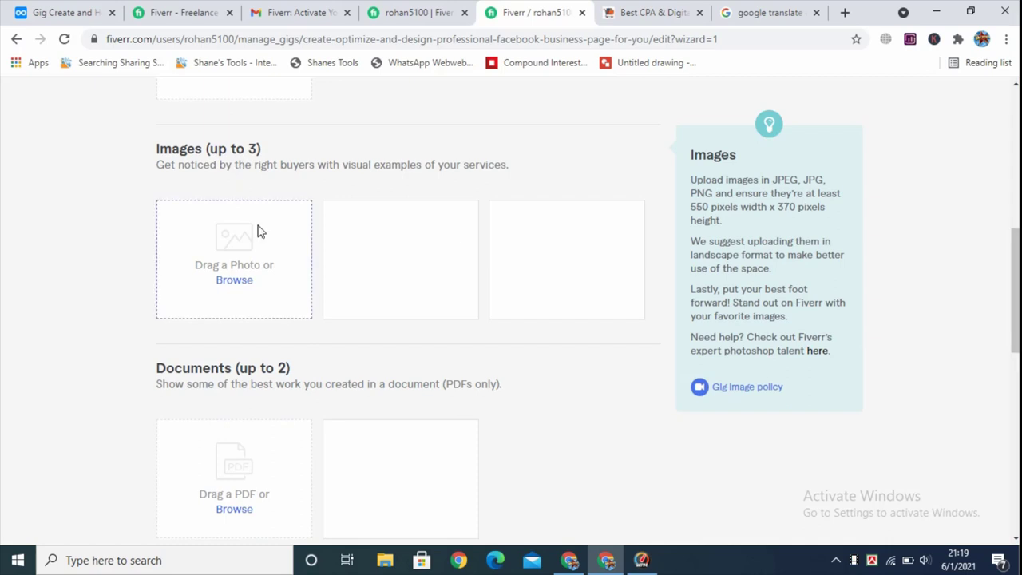
# Step: Try to upload Facebook.png from the Downloads folder as the gig's first gallery image
pyautogui.click(235, 241)
pyautogui.click(242, 284)
pyautogui.click(43, 111)
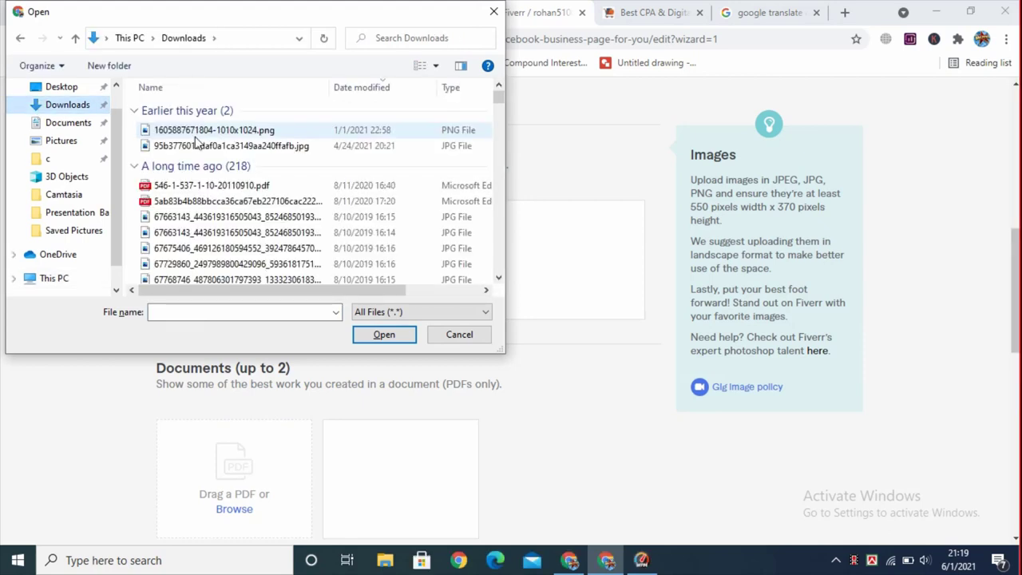
pyautogui.doubleClick(183, 130)
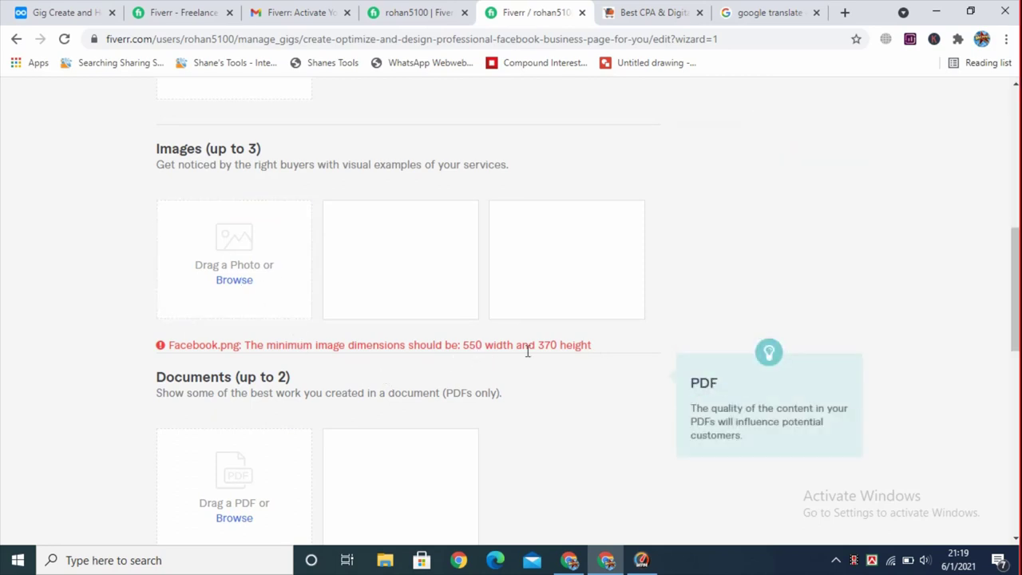
# Step: Switch to the Dynalist gig notes and change the size listed under Image to 570*370
pyautogui.hotkey('ctrl', '1')
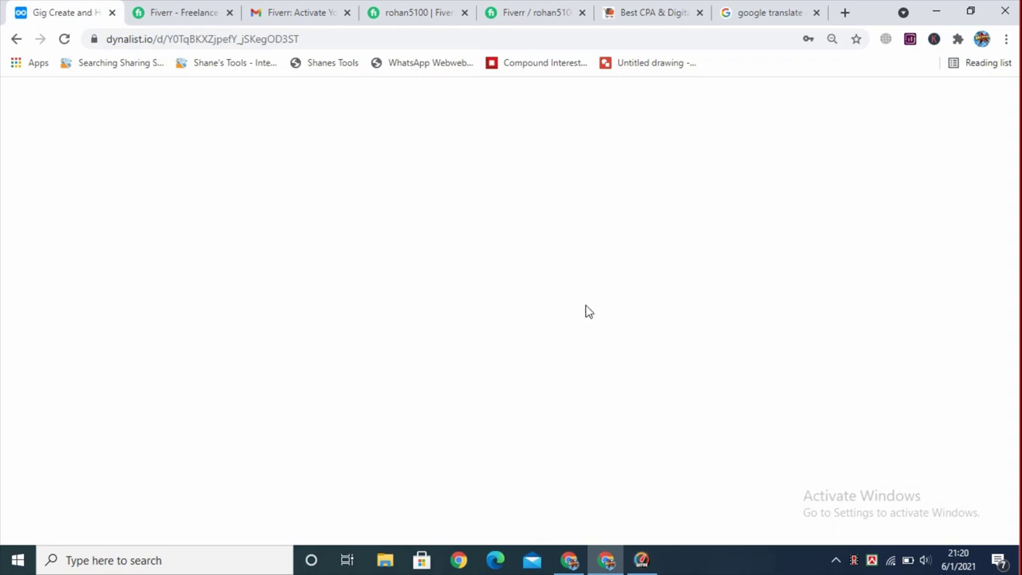
pyautogui.scroll(-1, 563, 360)
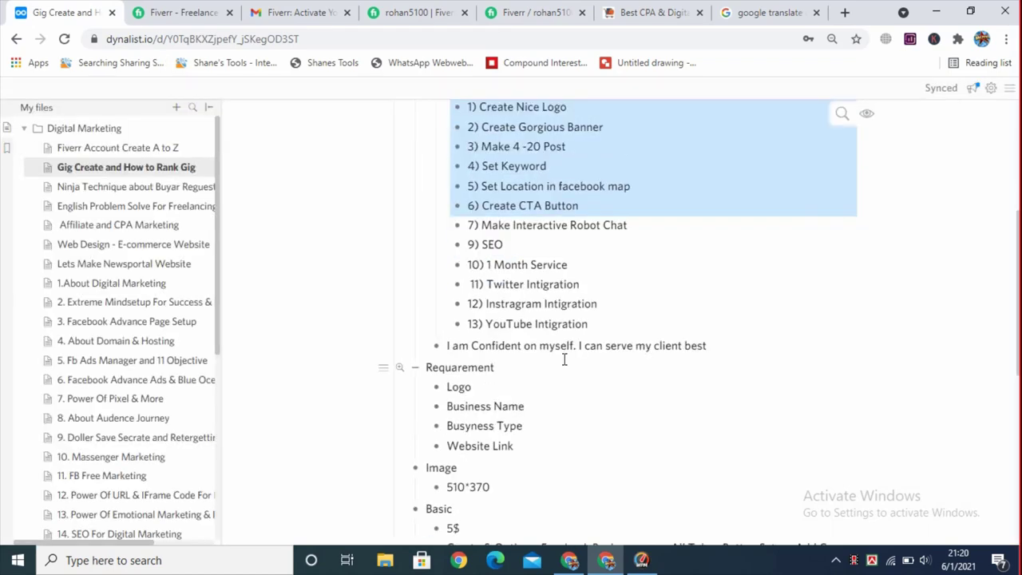
pyautogui.scroll(-2, 483, 419)
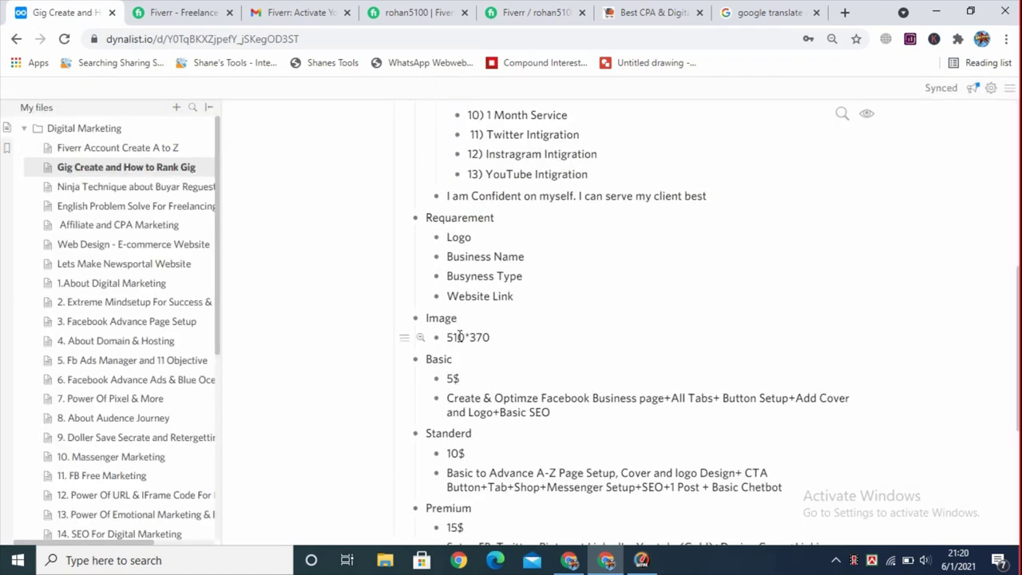
pyautogui.press('BackSpace')
pyautogui.write('7')
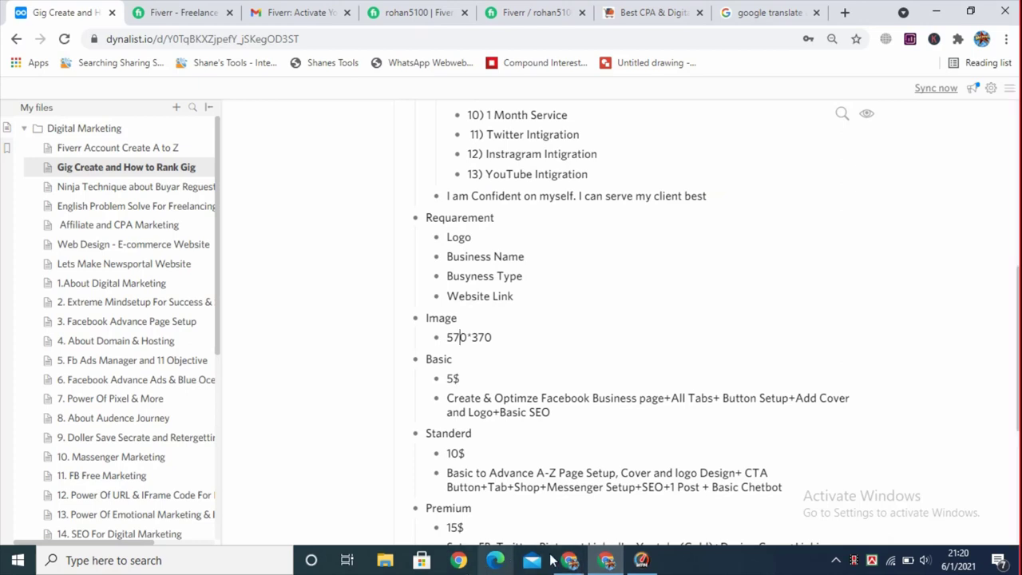
# Step: Switch to Canva, copy all elements of the existing Facebook design and create a new custom design of 570 × 370 px
pyautogui.click(569, 559)
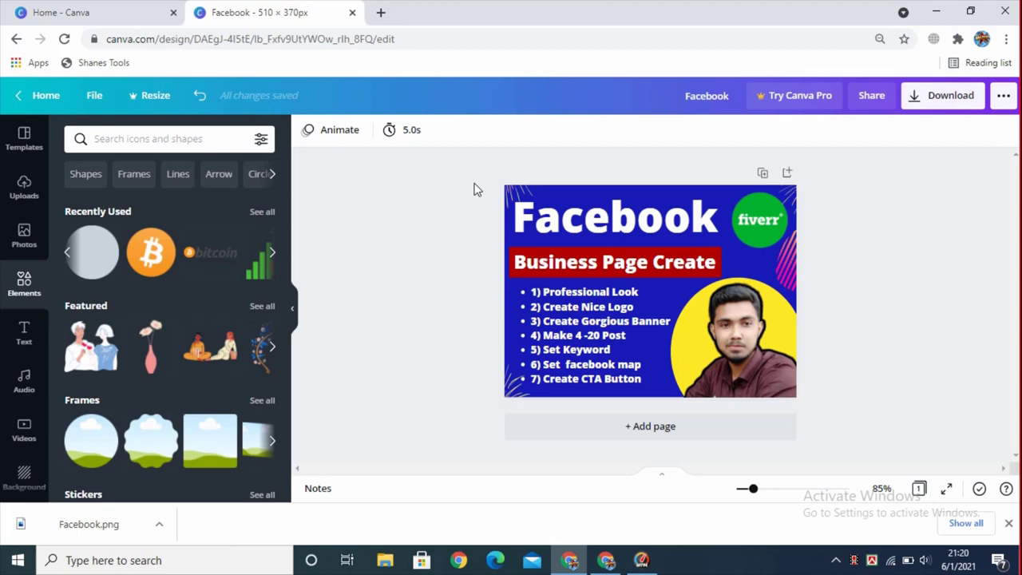
pyautogui.hotkey('ctrl', 'a')
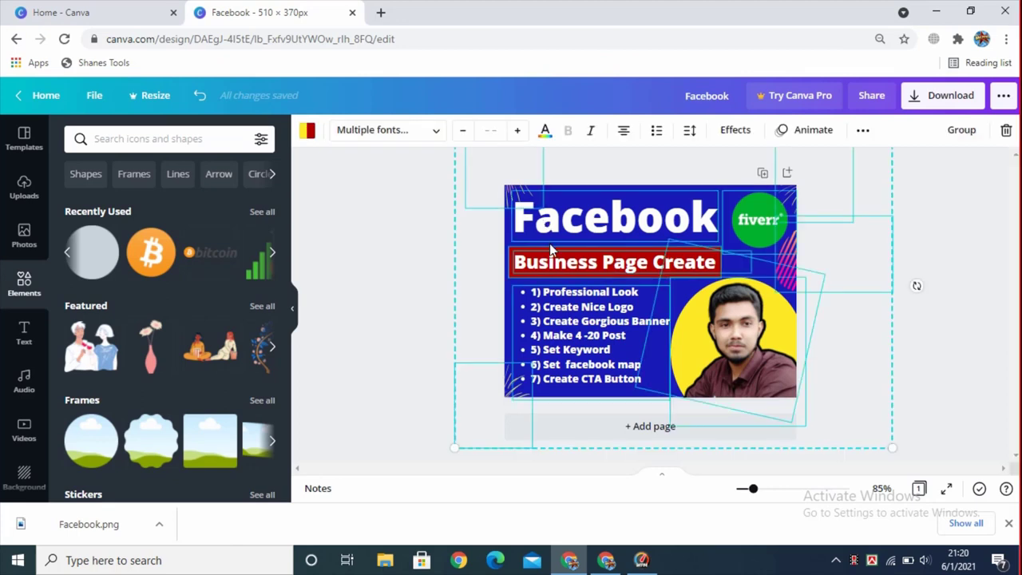
pyautogui.click(71, 12)
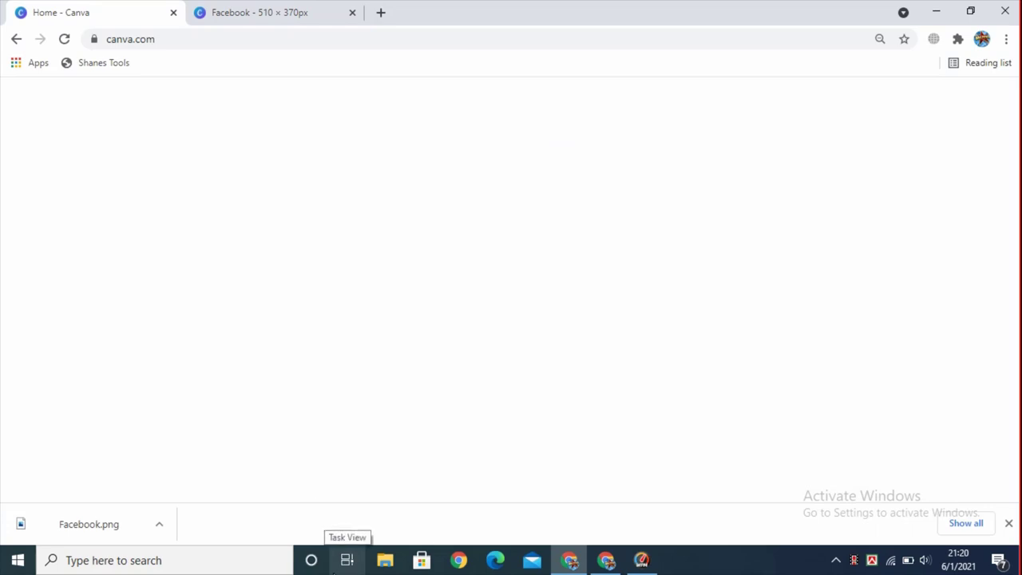
pyautogui.click(768, 214)
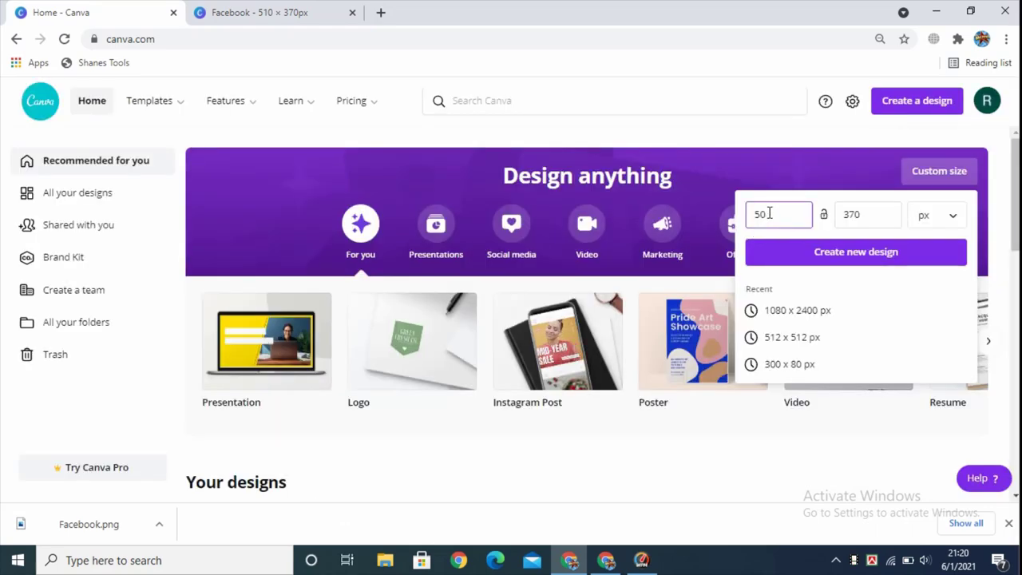
pyautogui.press('BackSpace')
pyautogui.write('7')
pyautogui.click(868, 263)
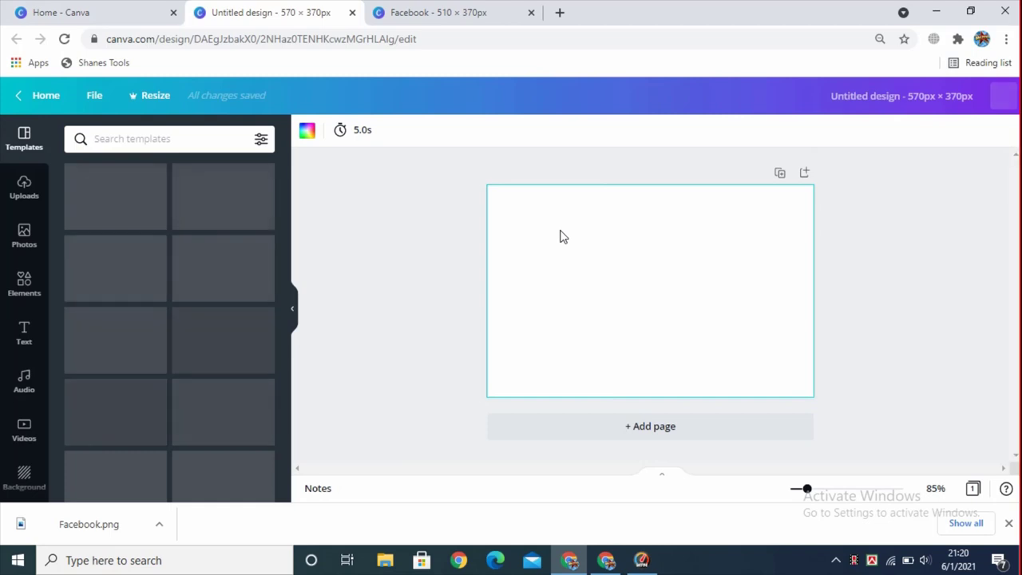
# Step: Paste the copied elements into the new blank design and give the page a solid blue background
pyautogui.hotkey('ctrl', 'v')
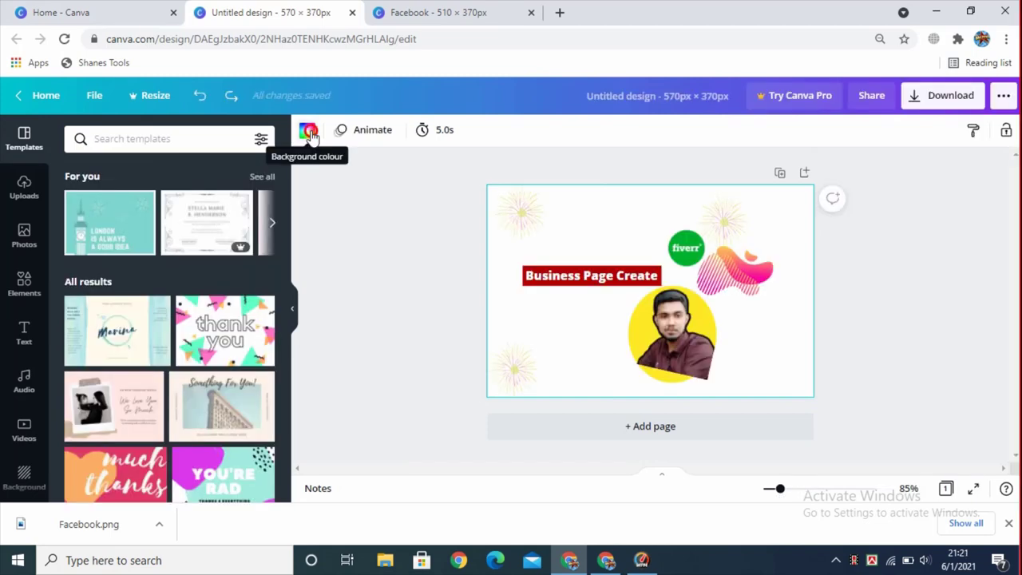
pyautogui.click(308, 132)
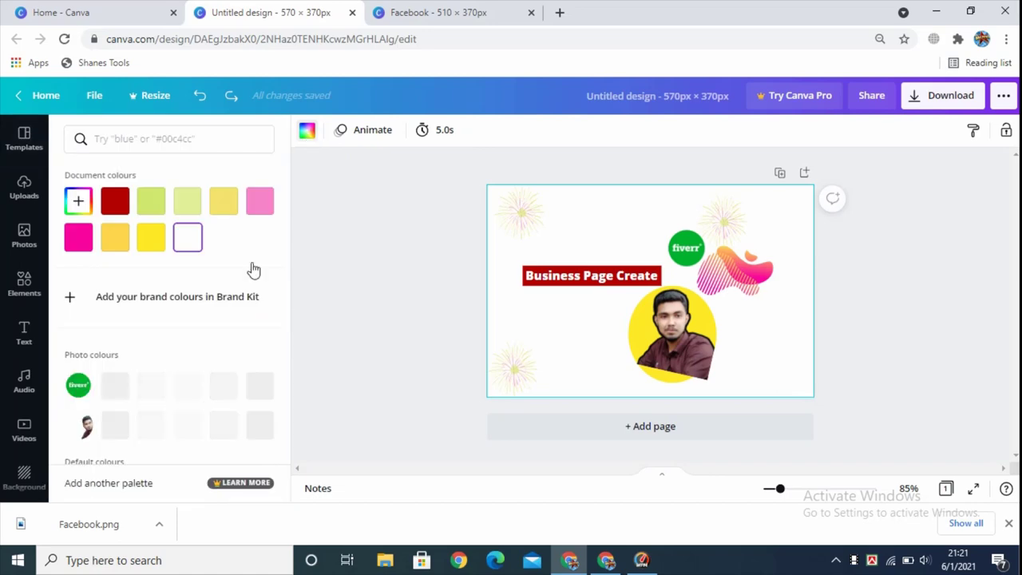
pyautogui.click(79, 202)
pyautogui.click(733, 314)
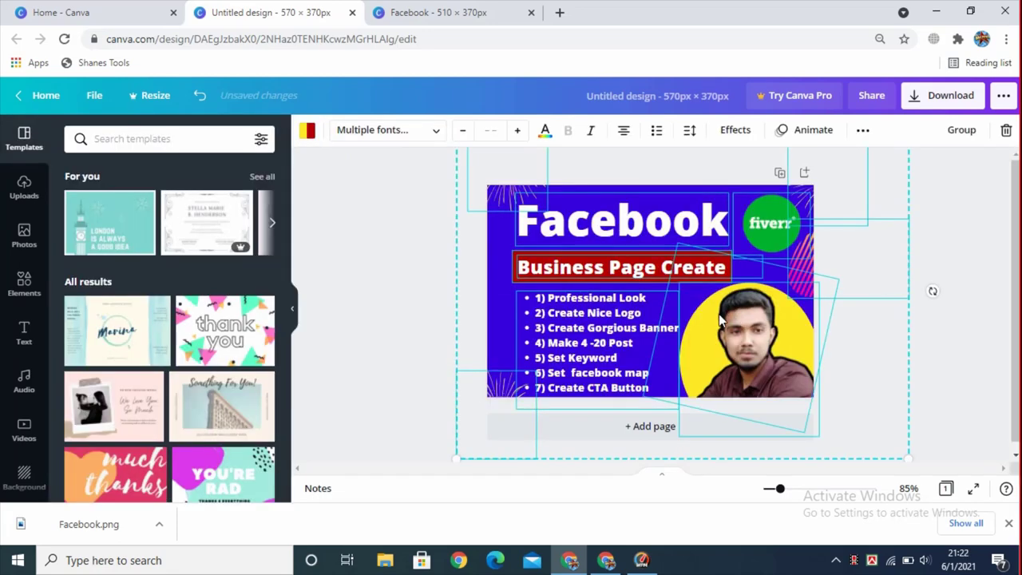
# Step: Shift the headings, bullet list and left-hand fireworks slightly toward the upper left, and move the Fiverr logo slightly left and down
pyautogui.click(495, 200)
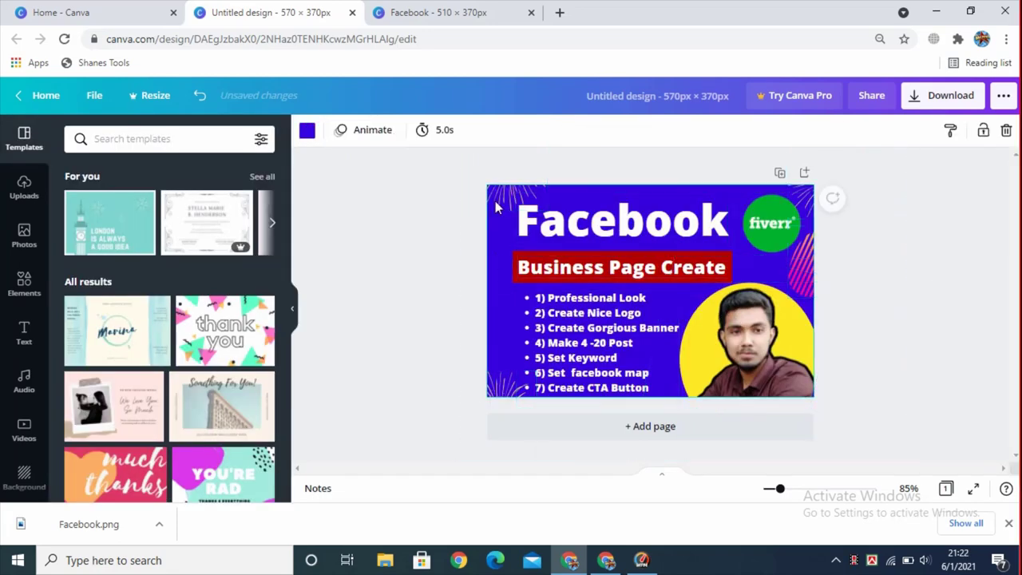
pyautogui.moveTo(496, 200); pyautogui.dragTo(479, 201)
pyautogui.click(855, 255)
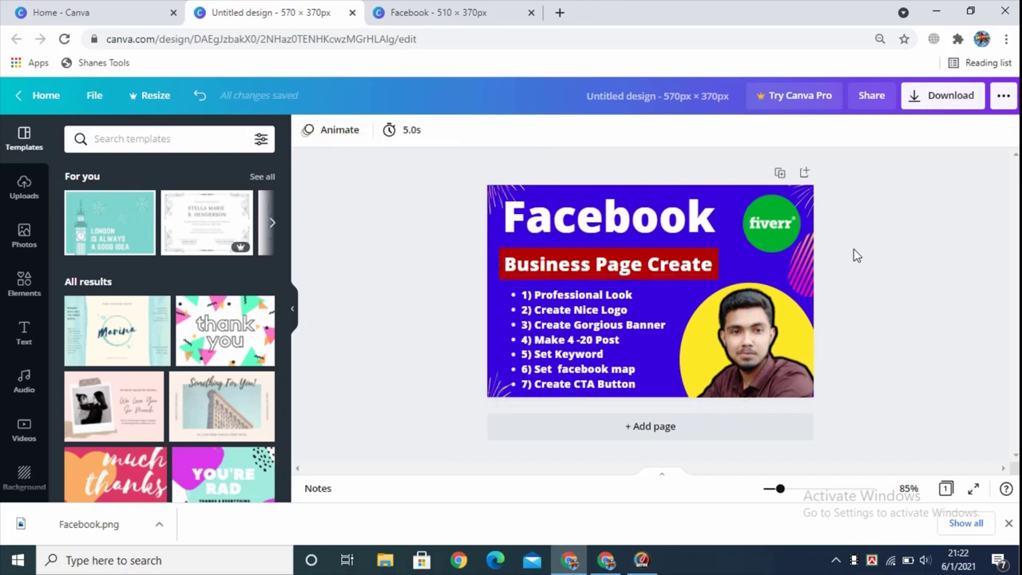
pyautogui.moveTo(785, 233); pyautogui.dragTo(762, 239)
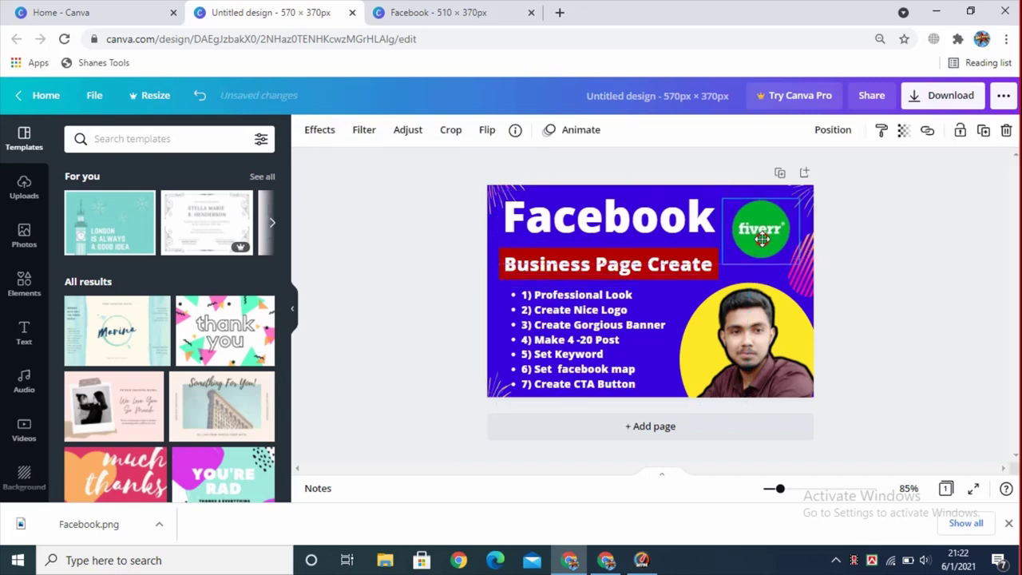
pyautogui.click(860, 244)
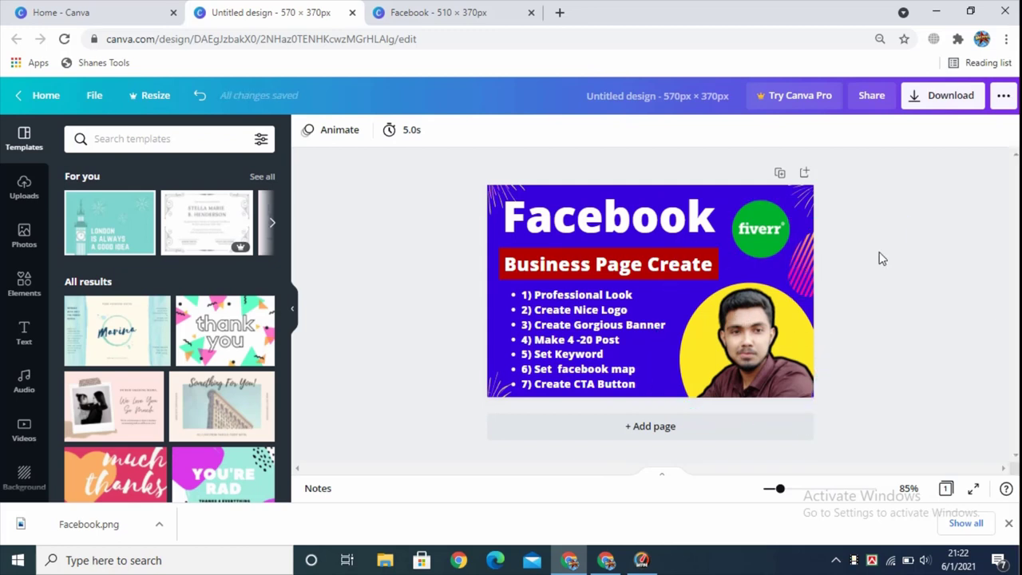
# Step: Download the resized design and upload it as the first image in the Fiverr gig's gallery
pyautogui.click(932, 99)
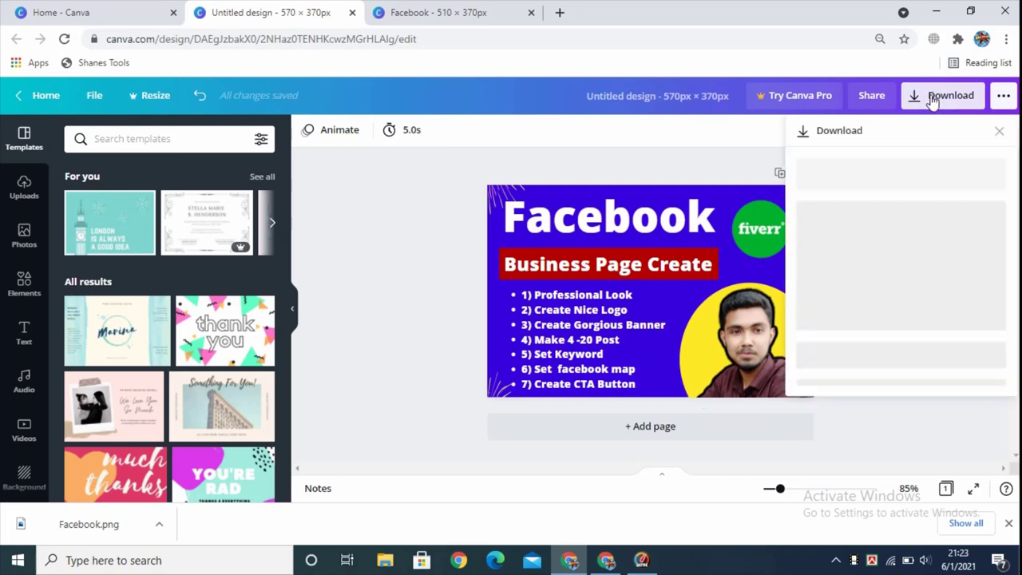
pyautogui.click(901, 369)
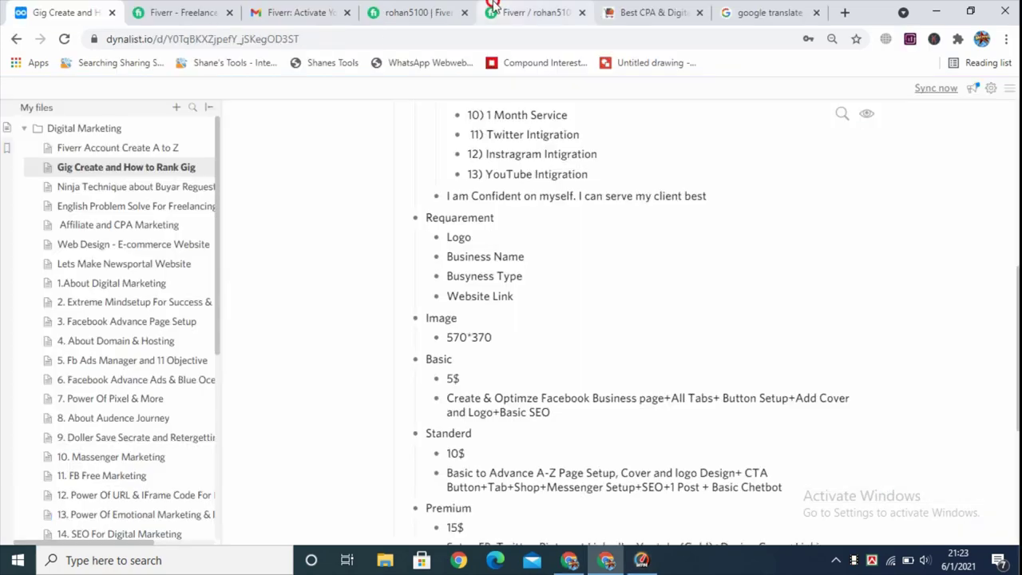
pyautogui.click(511, 13)
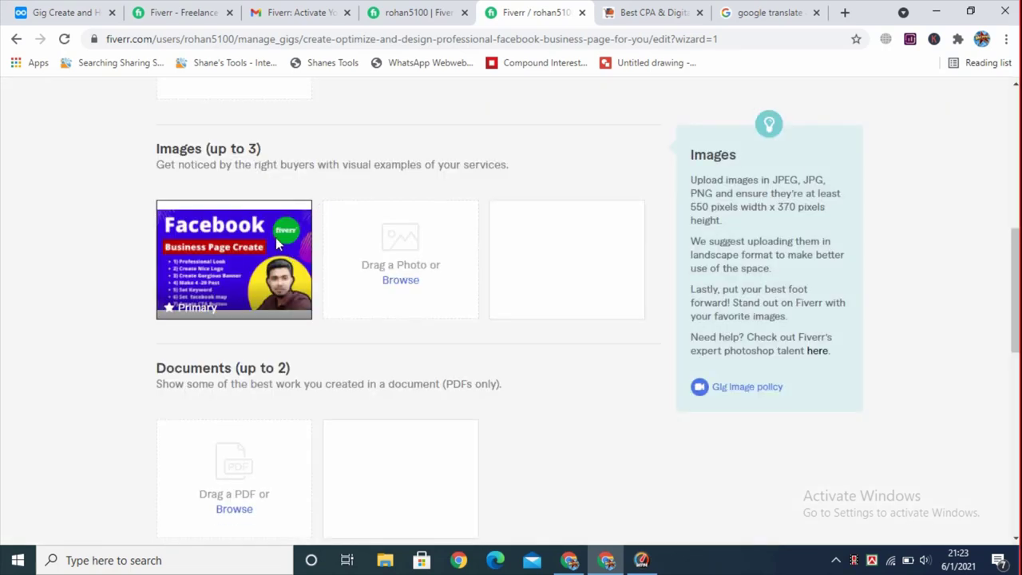
pyautogui.moveTo(260, 241)
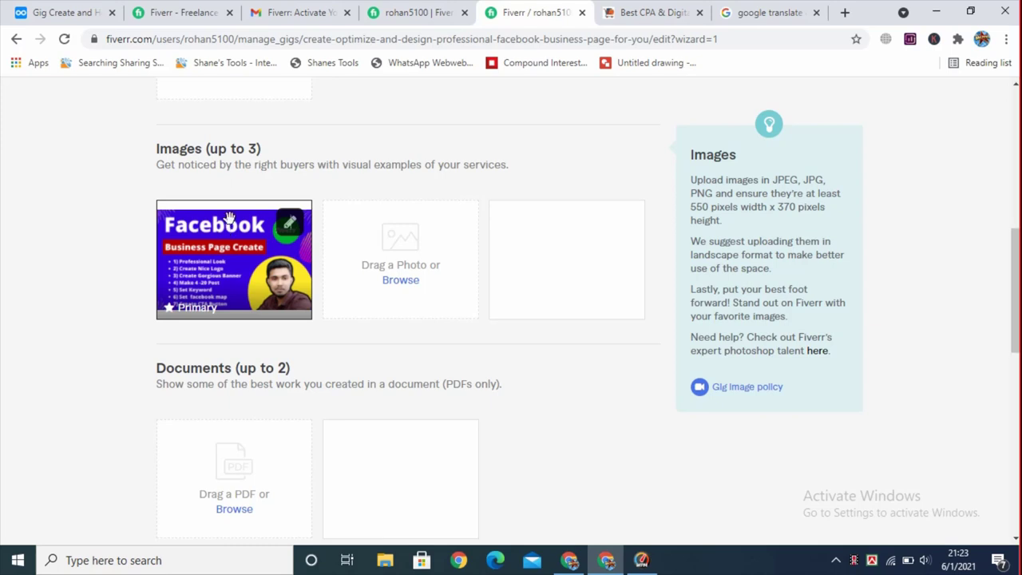
# Step: Review the gallery's upload sections, then save the gallery and continue to the publishing stage
pyautogui.scroll(-1, 230, 217)
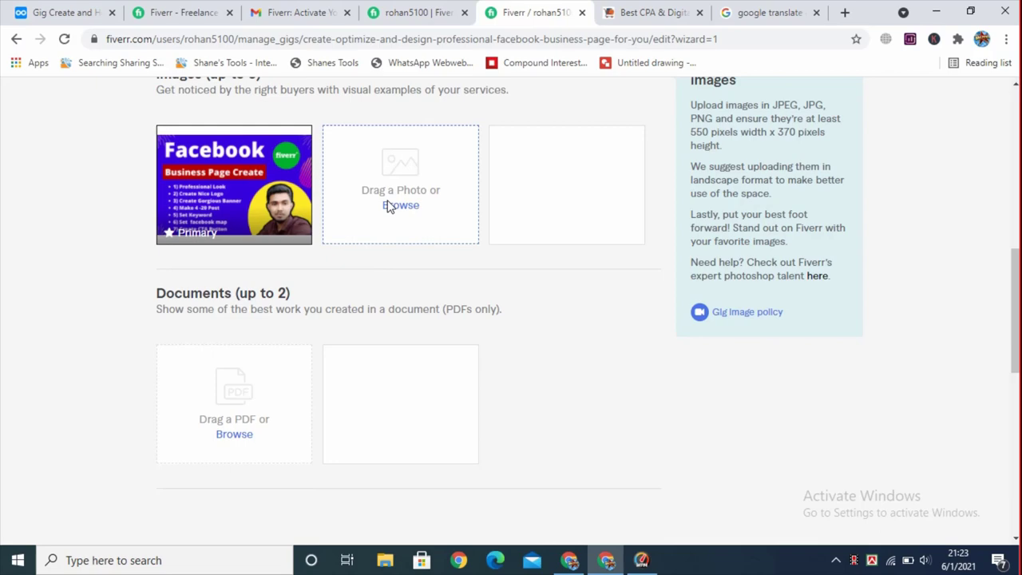
pyautogui.scroll(-1, 389, 206)
pyautogui.scroll(6, 472, 349)
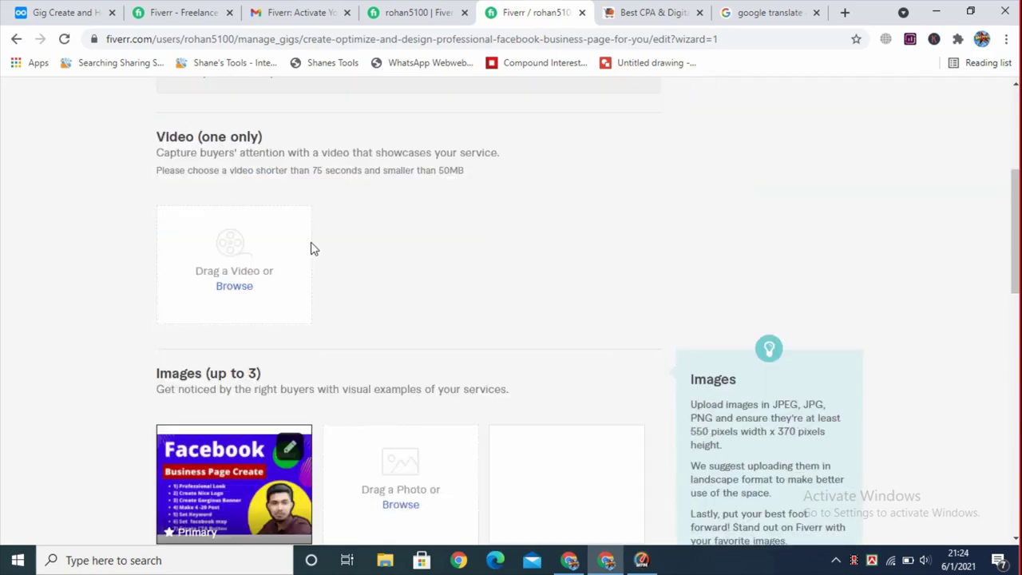
pyautogui.scroll(-8, 244, 303)
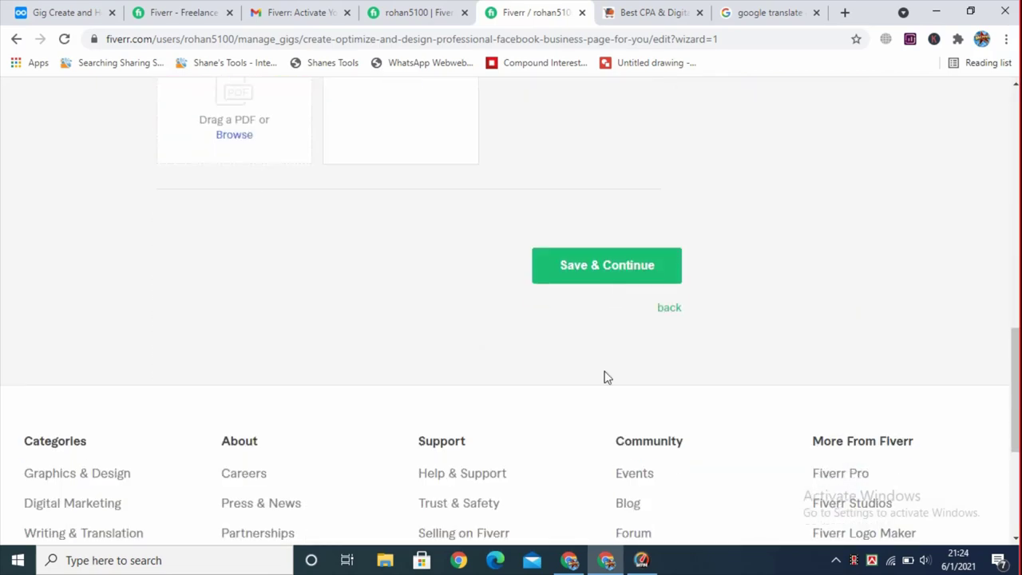
pyautogui.click(598, 270)
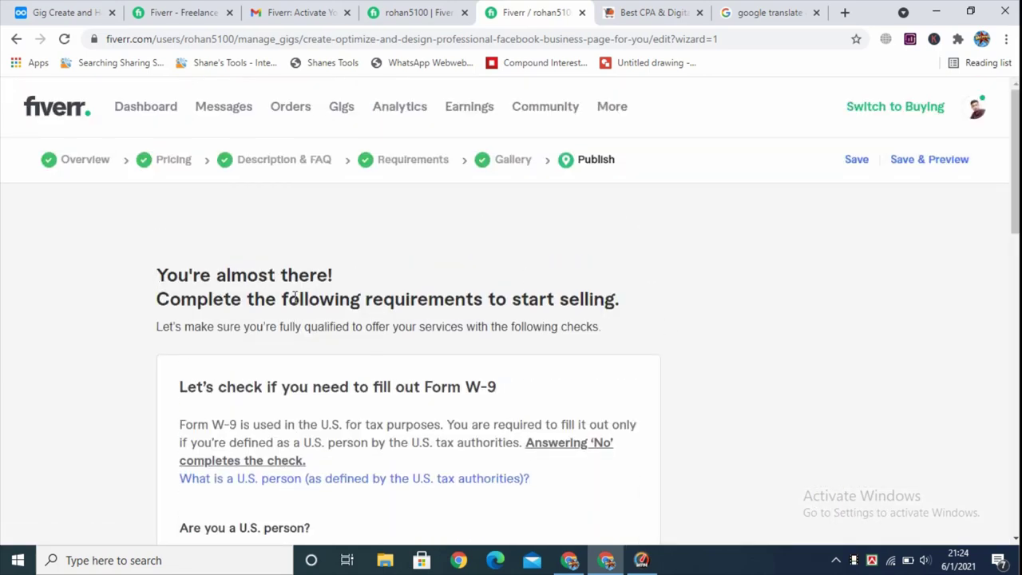
# Step: Read through the Form W-9 check, answer No to the U.S. person question and save the answer
pyautogui.scroll(-1, 274, 277)
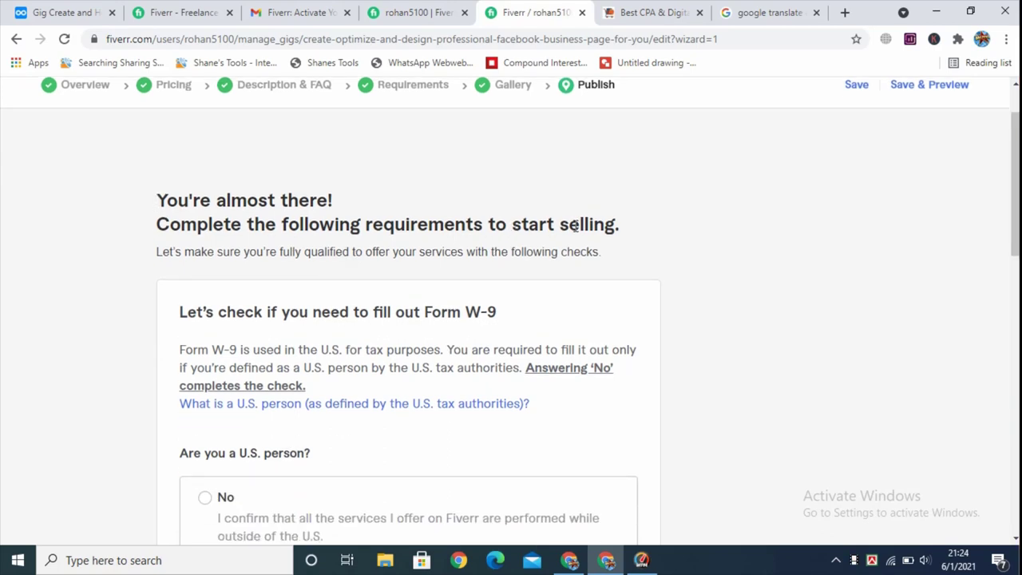
pyautogui.scroll(-2, 317, 255)
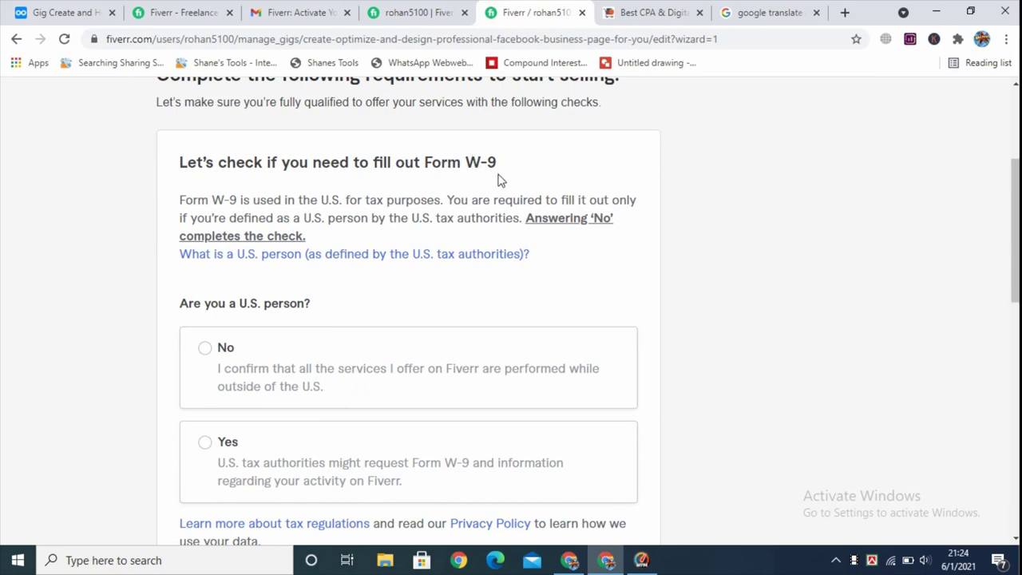
pyautogui.scroll(-2, 301, 255)
pyautogui.scroll(2, 296, 256)
pyautogui.scroll(-1, 359, 251)
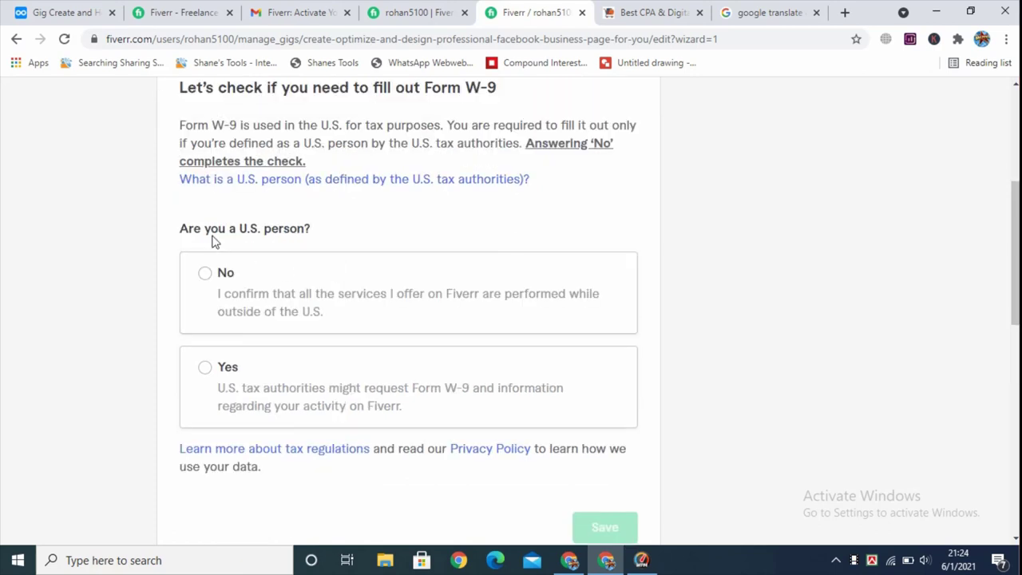
pyautogui.scroll(-1, 301, 232)
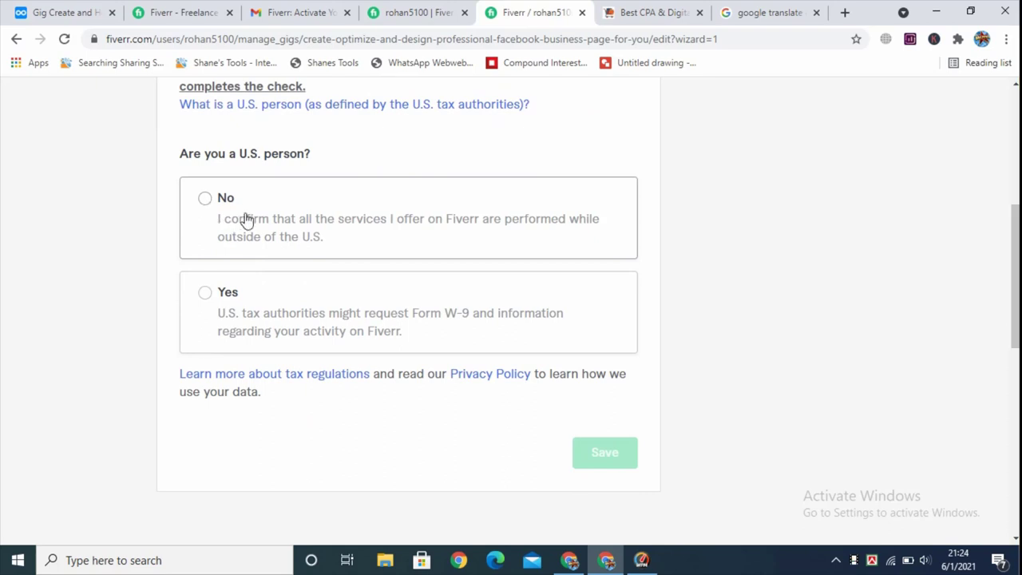
pyautogui.click(205, 198)
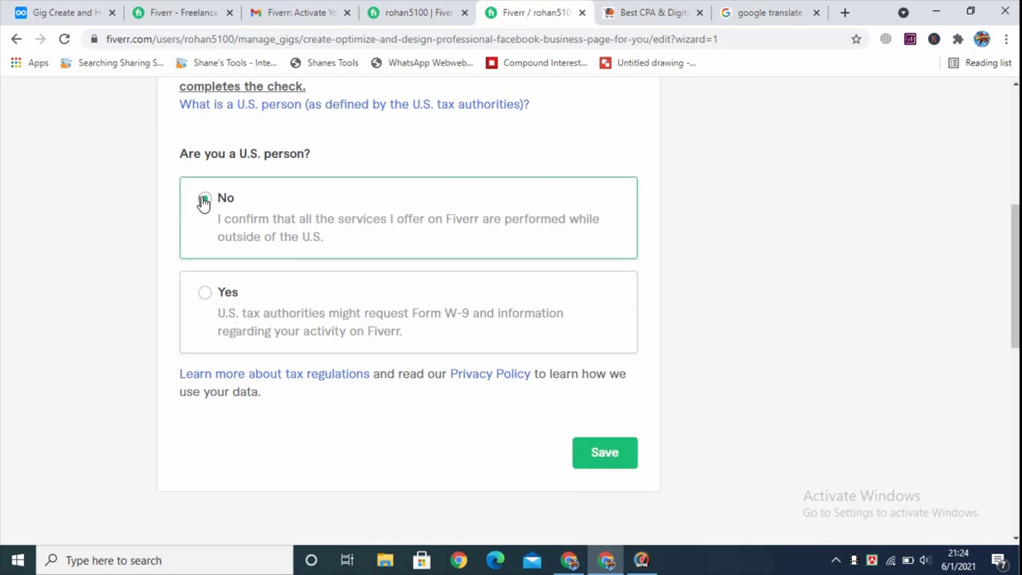
pyautogui.scroll(-1, 564, 360)
pyautogui.scroll(-1, 563, 359)
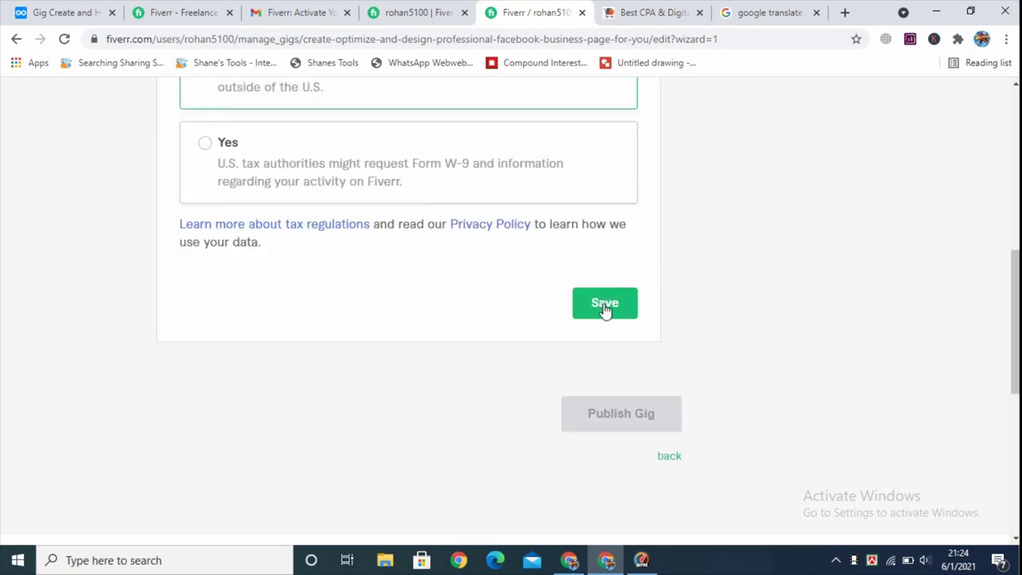
pyautogui.click(604, 310)
# Step: Submit the Form W-9 check and publish the gig
pyautogui.click(581, 303)
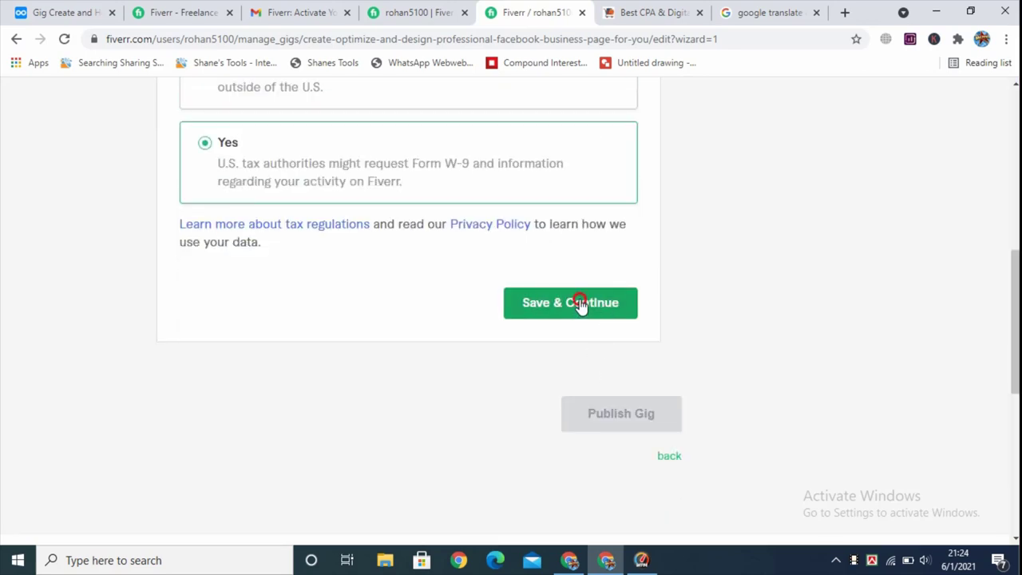
pyautogui.click(581, 303)
pyautogui.scroll(-3, 589, 372)
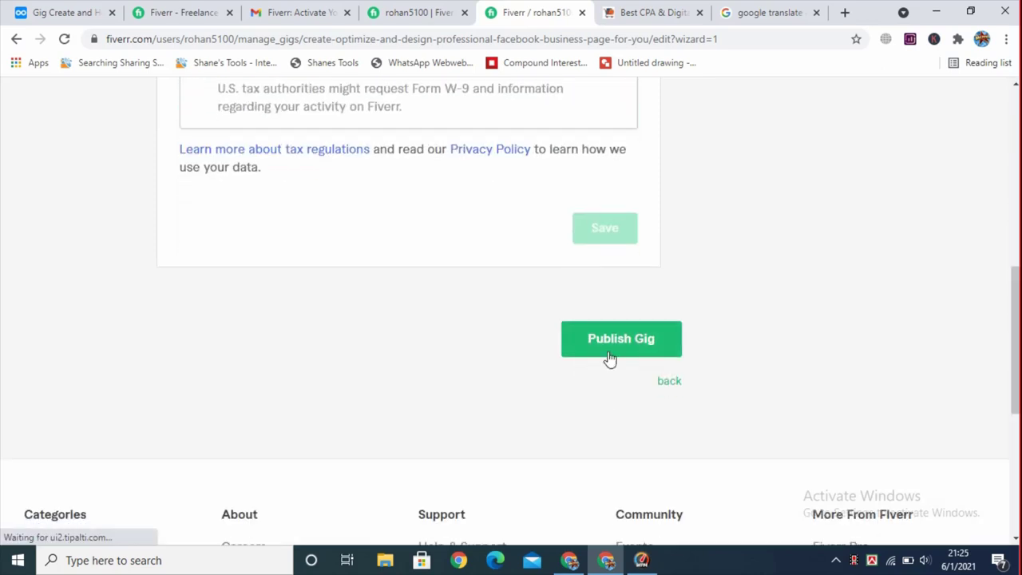
pyautogui.click(611, 347)
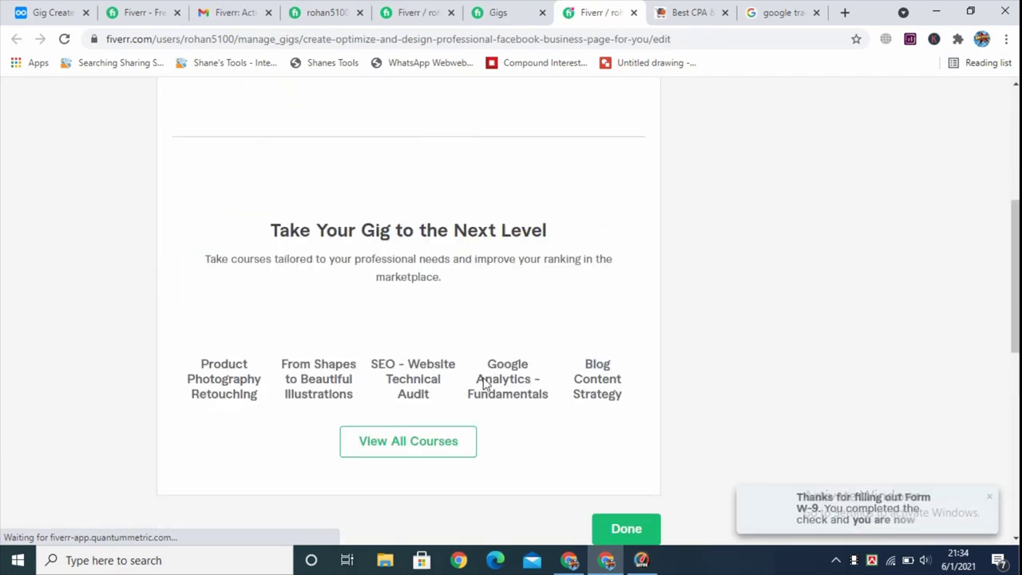
# Step: Review the published gig's sharing options and suggested courses, then finish publishing and return to the Gigs page
pyautogui.scroll(4, 484, 383)
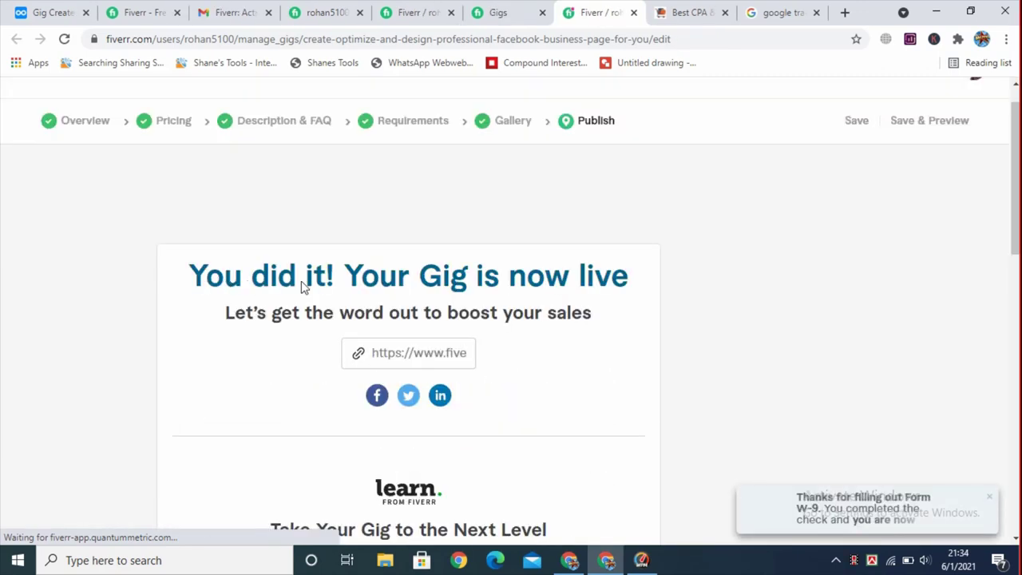
pyautogui.scroll(-2, 243, 196)
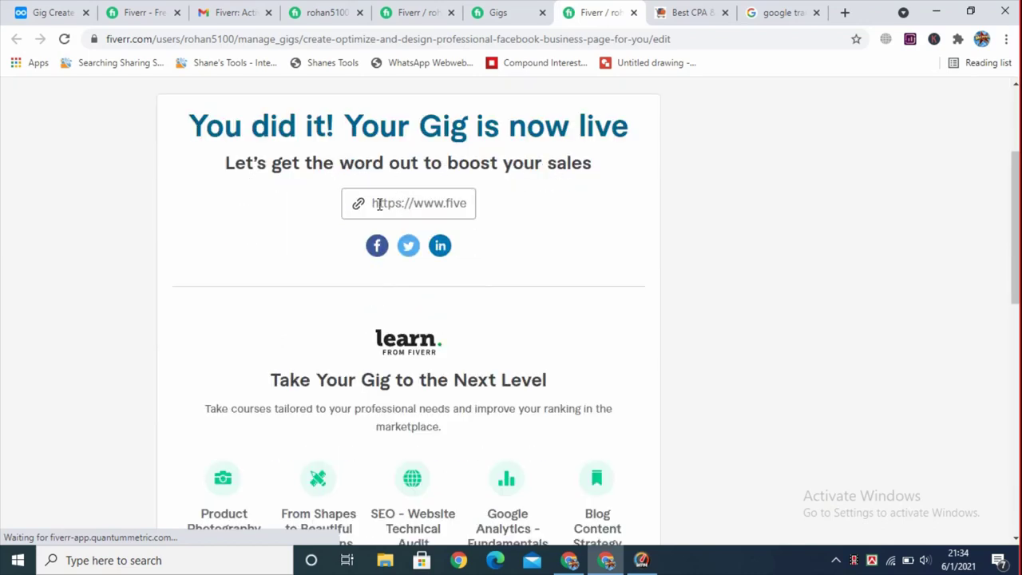
pyautogui.scroll(-5, 424, 209)
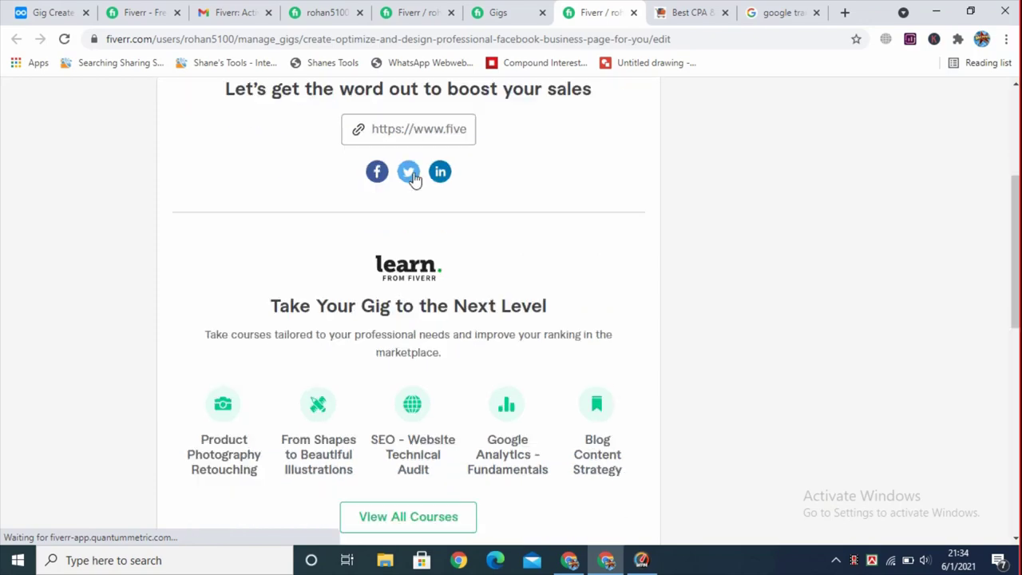
pyautogui.scroll(6, 391, 219)
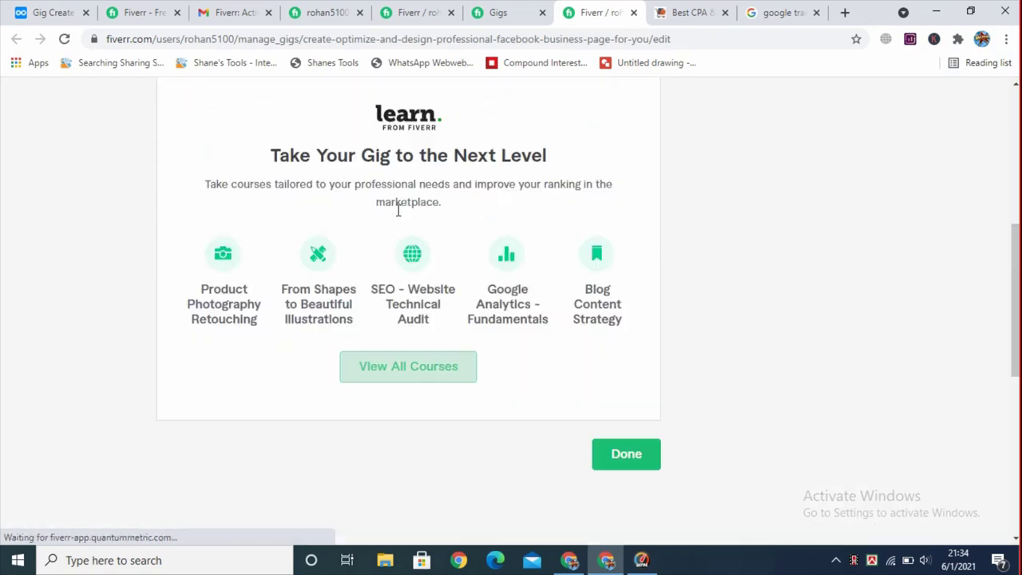
pyautogui.scroll(2, 407, 252)
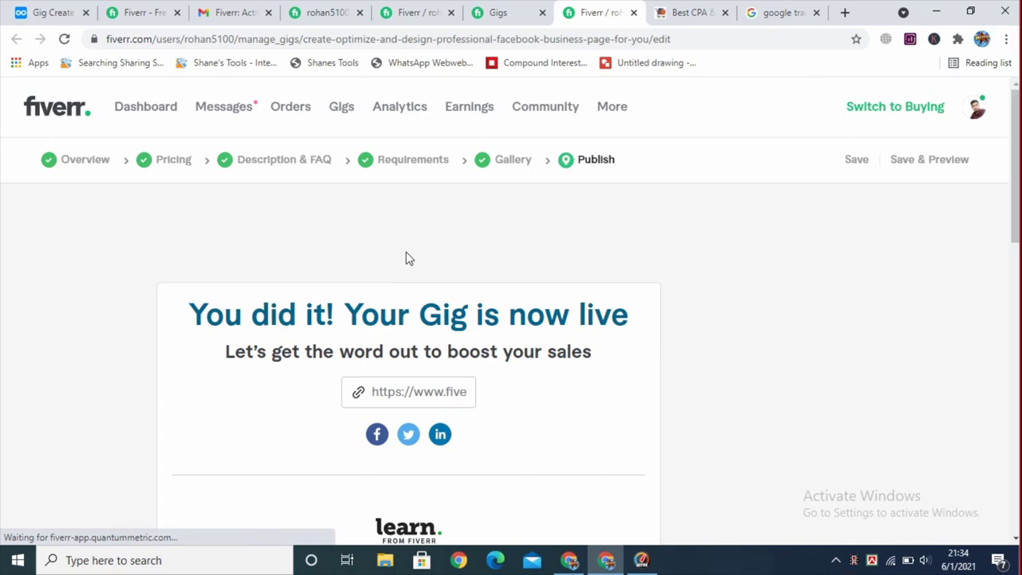
pyautogui.scroll(-1, 406, 258)
pyautogui.scroll(1, 405, 258)
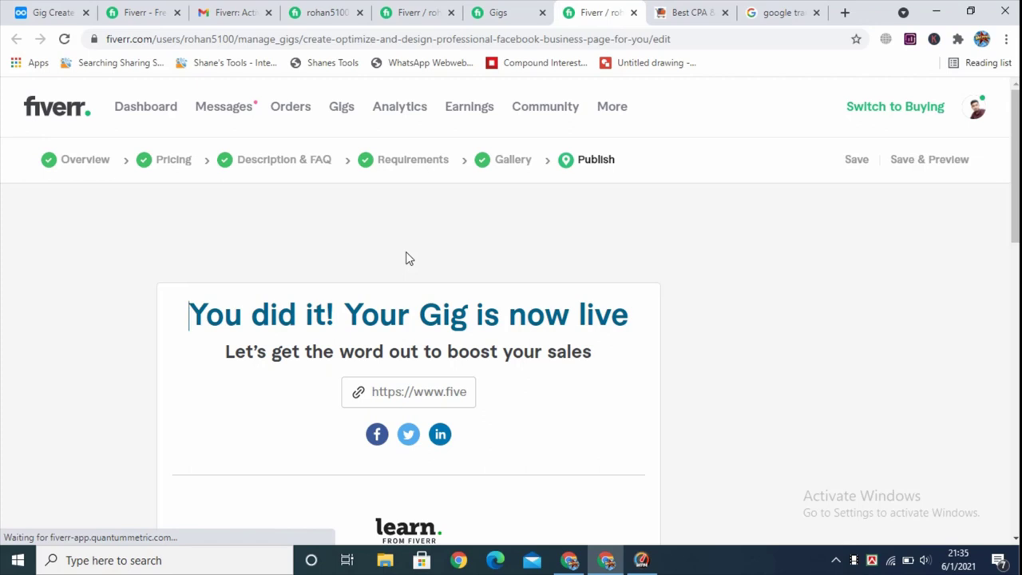
pyautogui.scroll(-7, 406, 260)
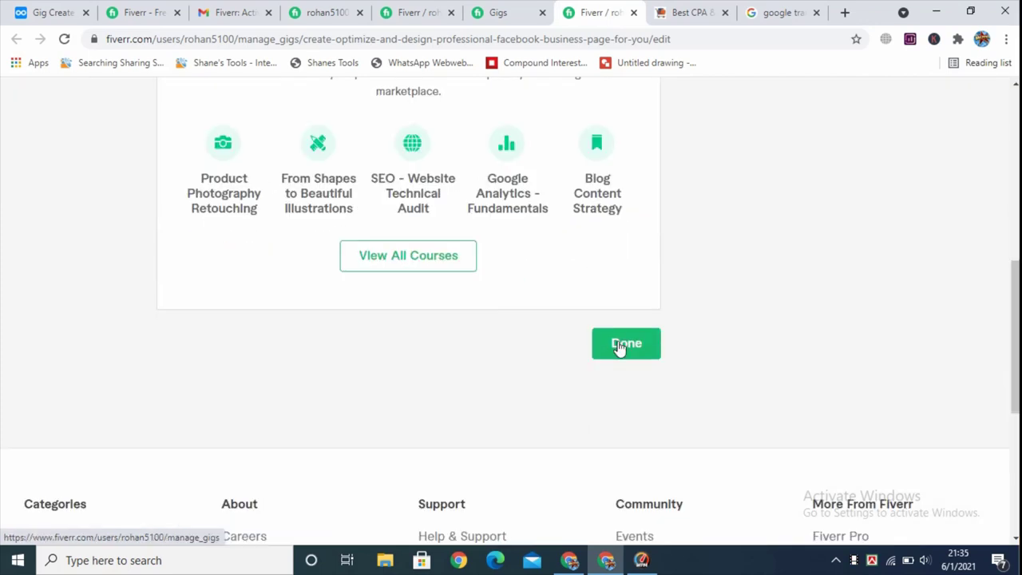
pyautogui.click(627, 351)
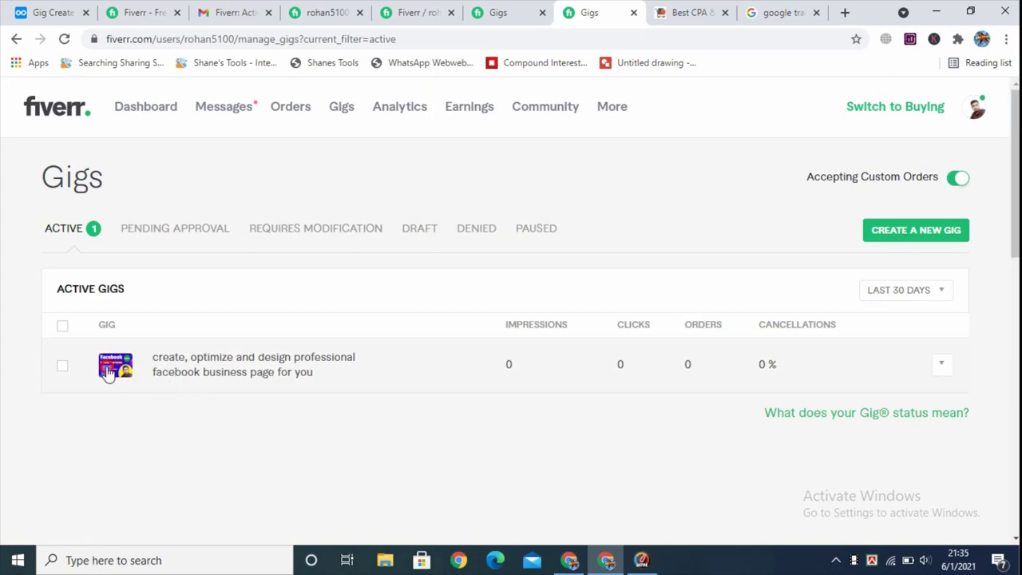
# Step: Expand the active Facebook business page gig and examine its status, gig info and reviews
pyautogui.click(207, 368)
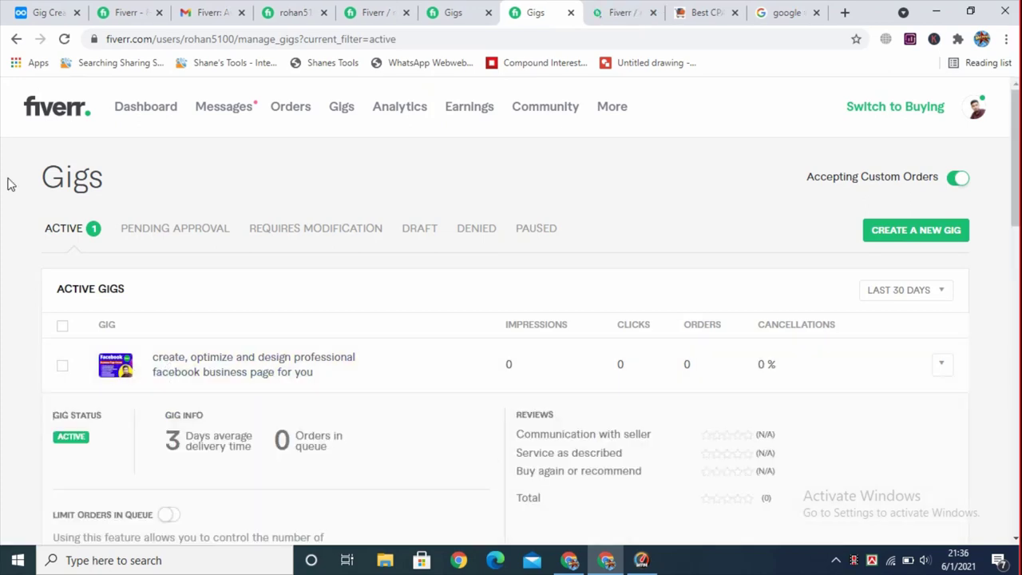
pyautogui.scroll(-3, 212, 174)
pyautogui.scroll(2, 211, 174)
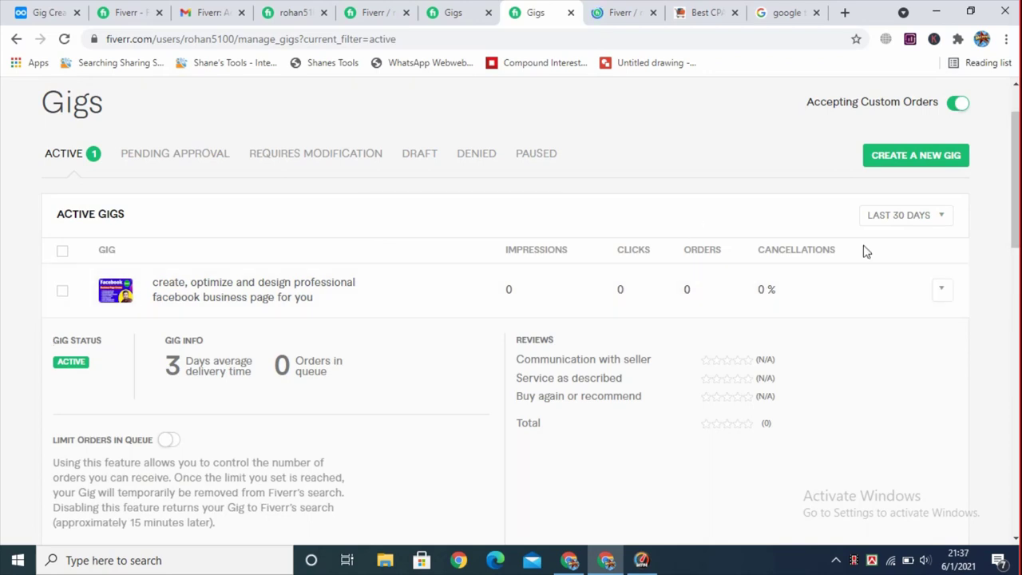
# Step: Open the preview of the active Facebook business page gig in a new browser tab and switch to it
pyautogui.click(945, 291)
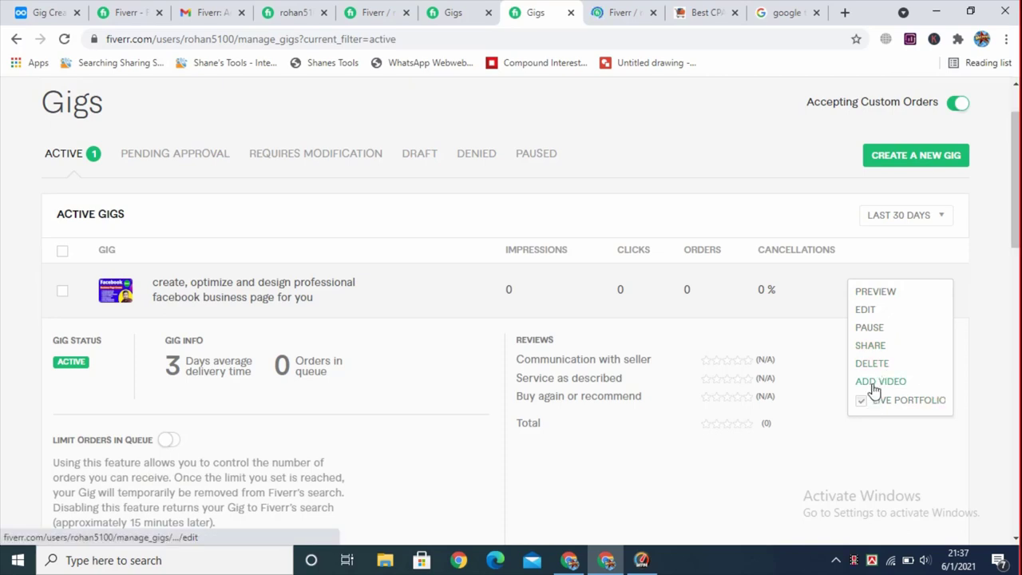
pyautogui.rightClick(874, 297)
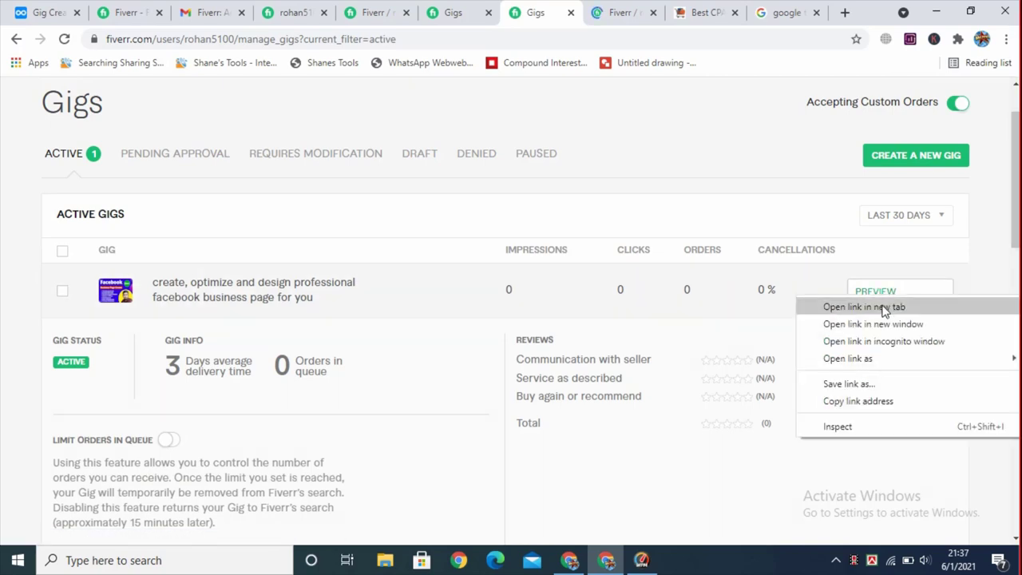
pyautogui.click(873, 305)
pyautogui.click(642, 9)
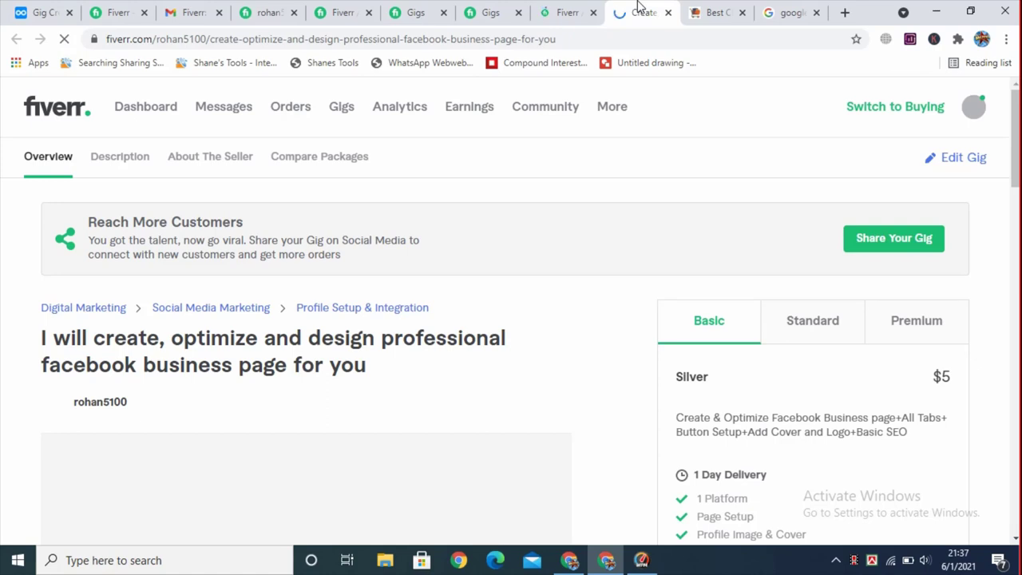
# Step: Examine the live gig page's category path, title, seller line and gallery image
pyautogui.scroll(-2, 258, 247)
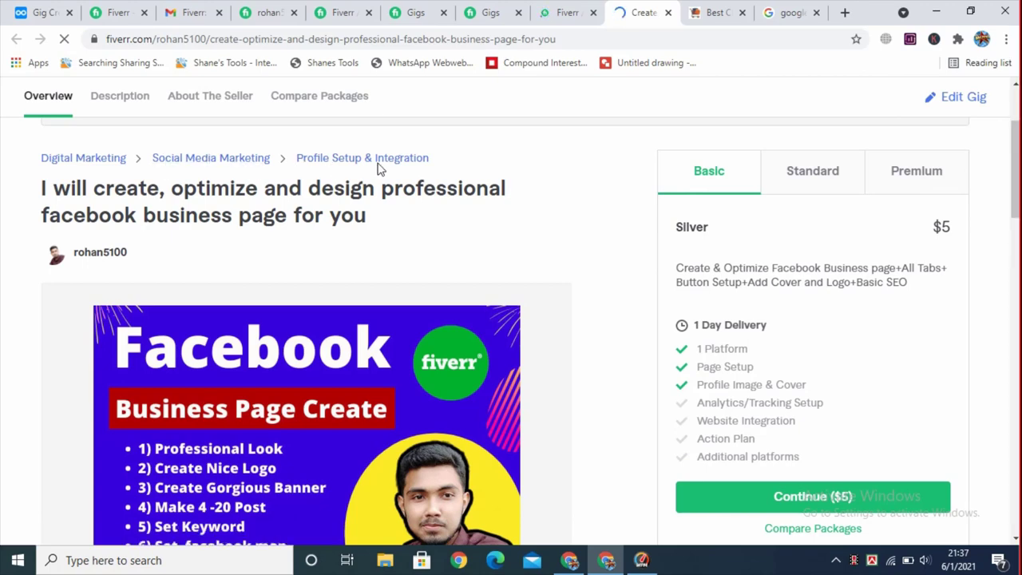
pyautogui.click(408, 169)
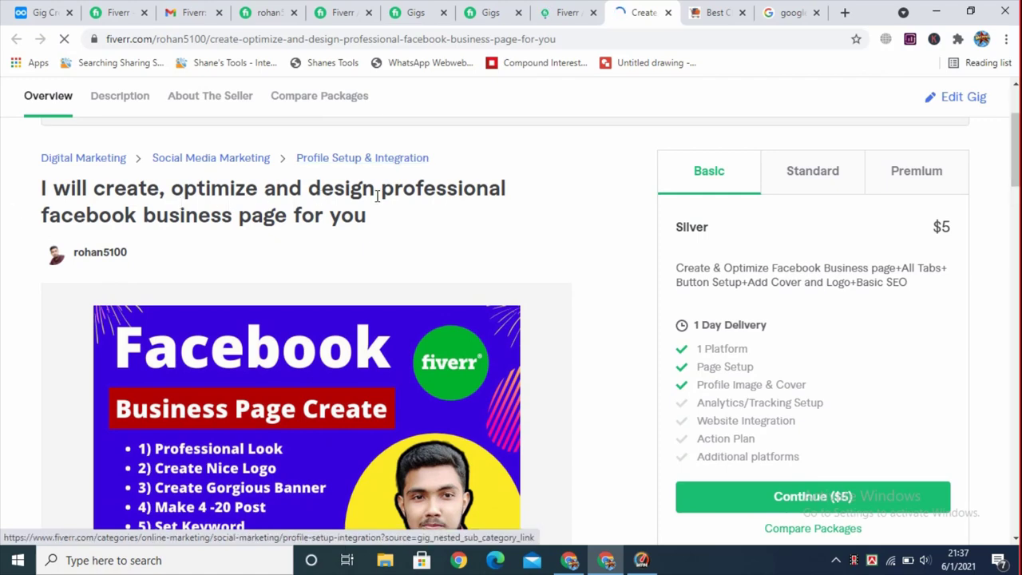
pyautogui.scroll(-1, 313, 182)
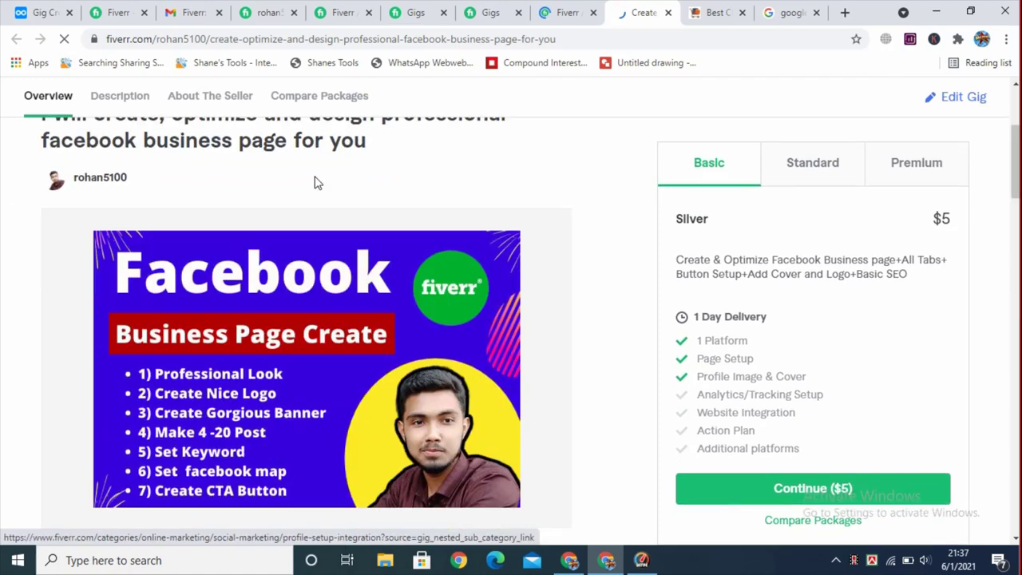
pyautogui.scroll(1, 34, 217)
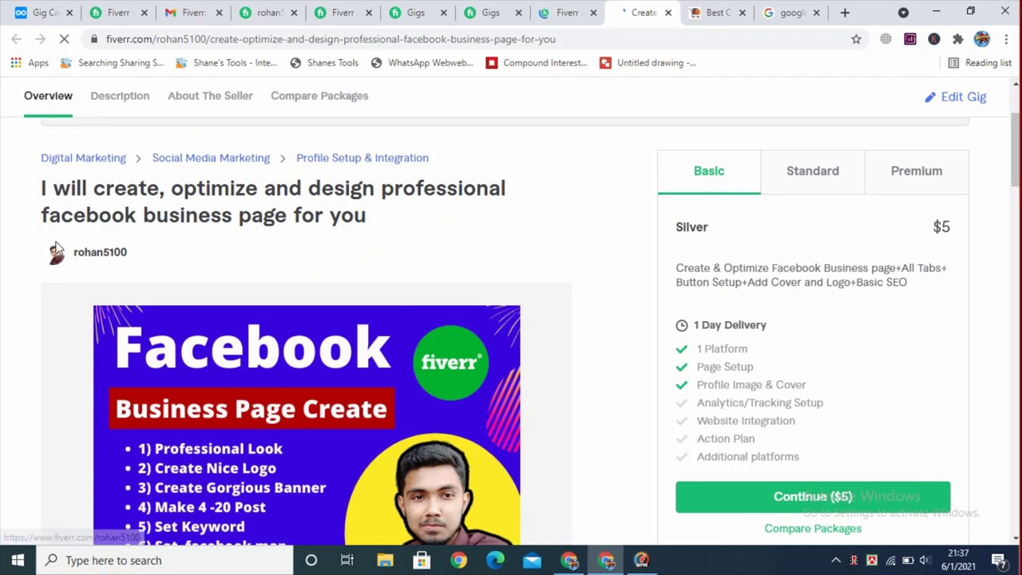
pyautogui.scroll(-1, 48, 246)
pyautogui.scroll(-1, 64, 223)
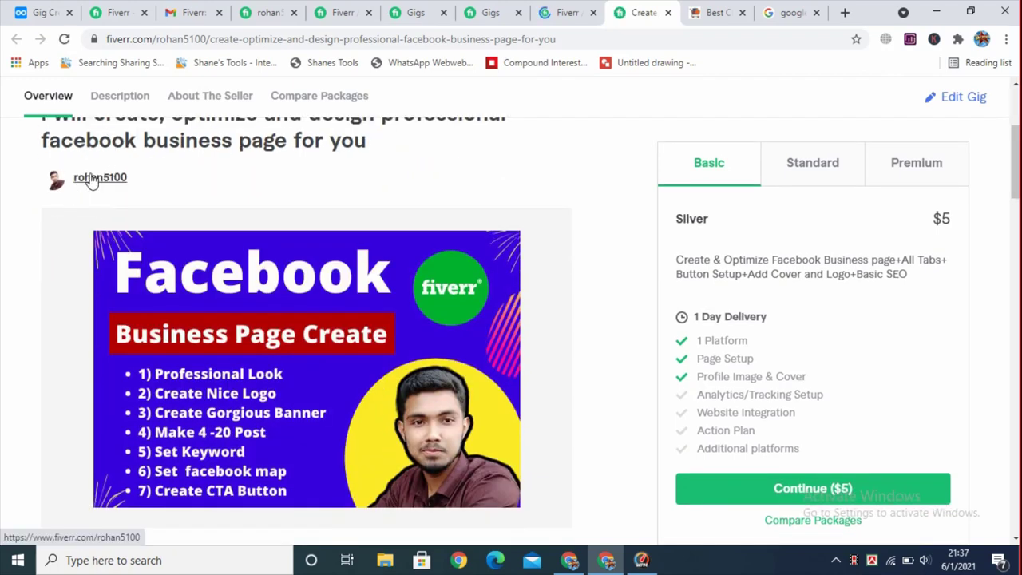
pyautogui.scroll(-3, 93, 180)
pyautogui.scroll(2, 402, 222)
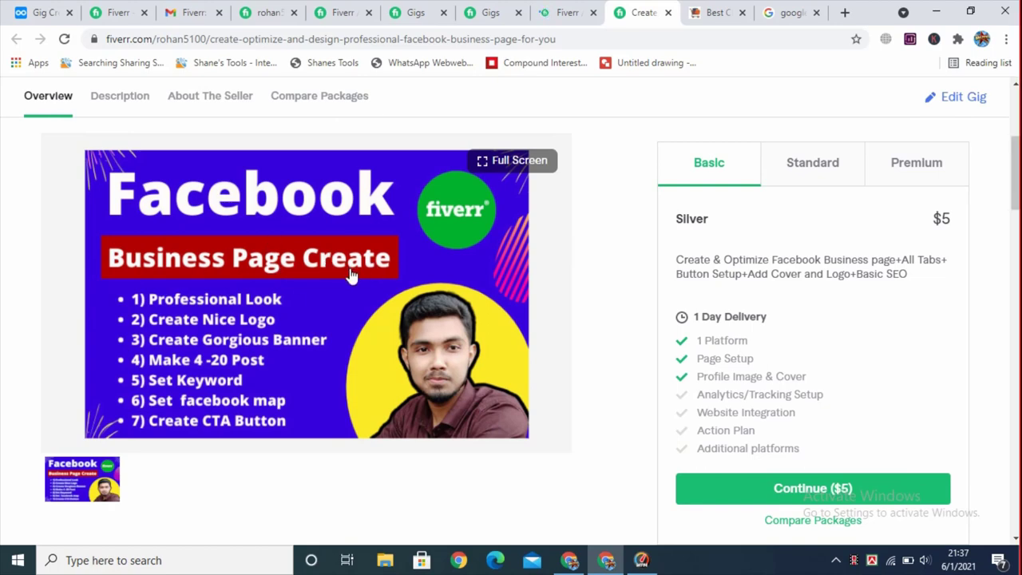
pyautogui.scroll(-1, 349, 335)
pyautogui.scroll(1, 431, 299)
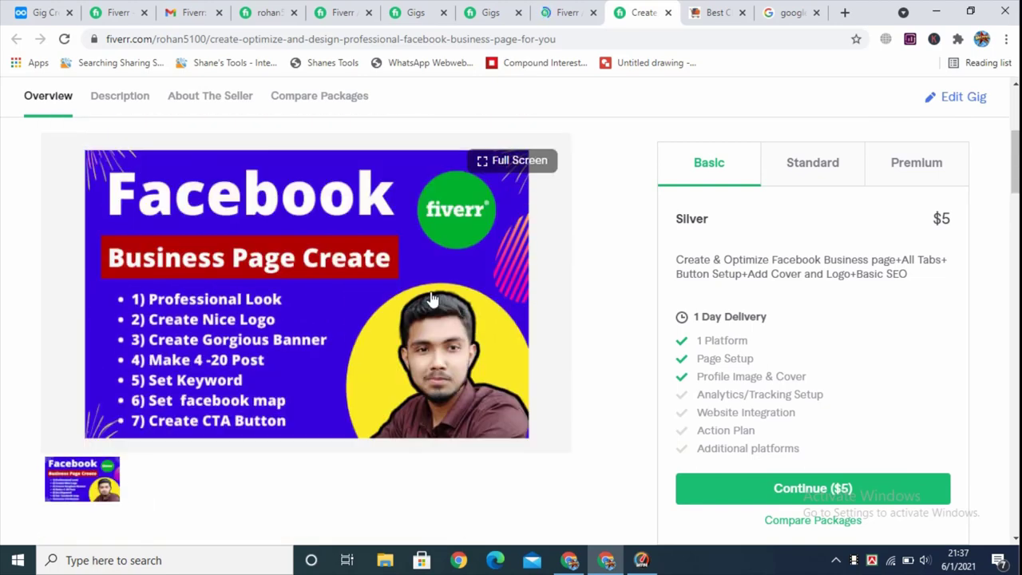
pyautogui.scroll(-2, 348, 290)
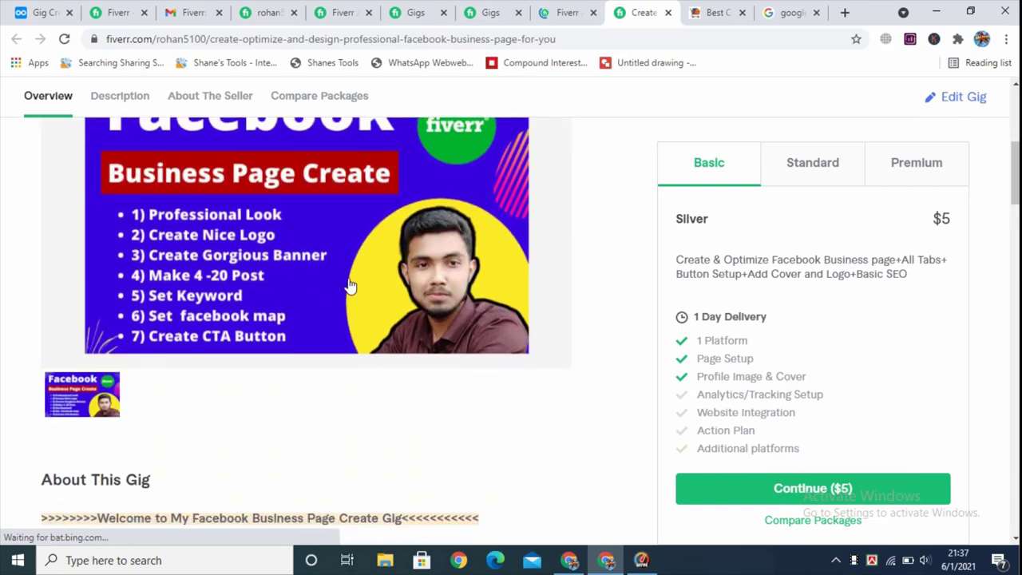
pyautogui.scroll(1, 339, 239)
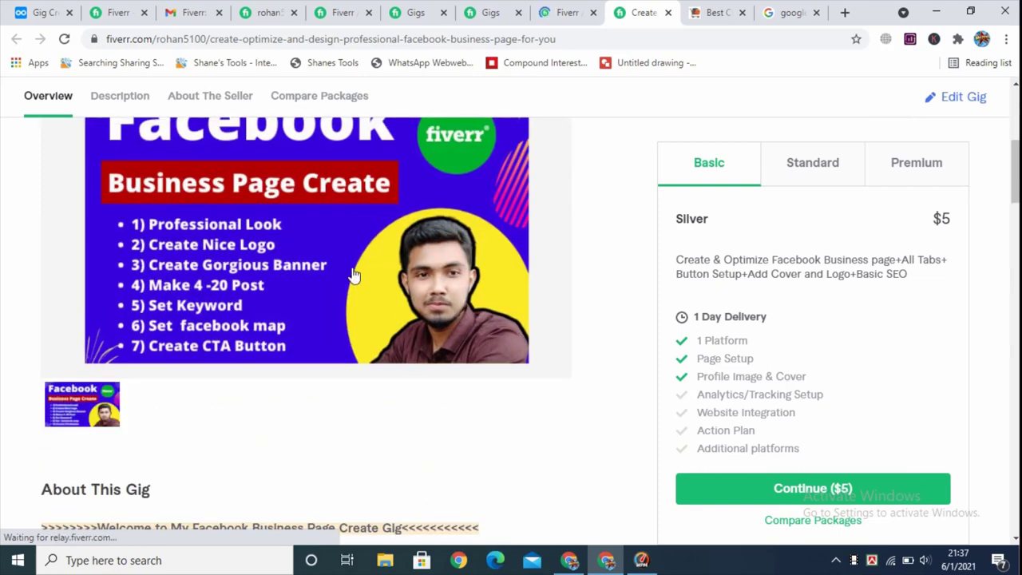
# Step: Read through the gig's About This Gig description, platform types and About The Seller section
pyautogui.scroll(-4, 57, 264)
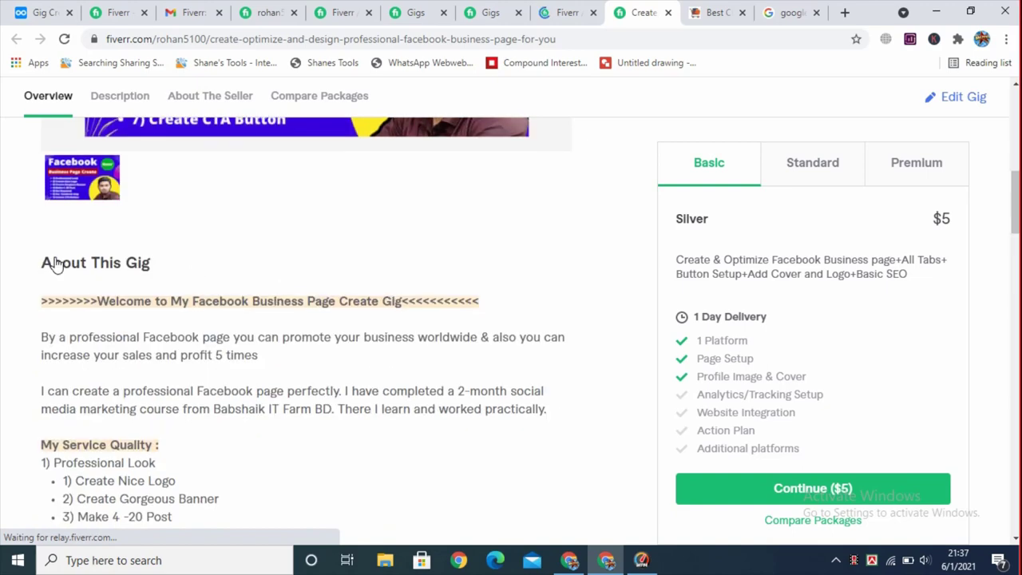
pyautogui.scroll(2, 61, 223)
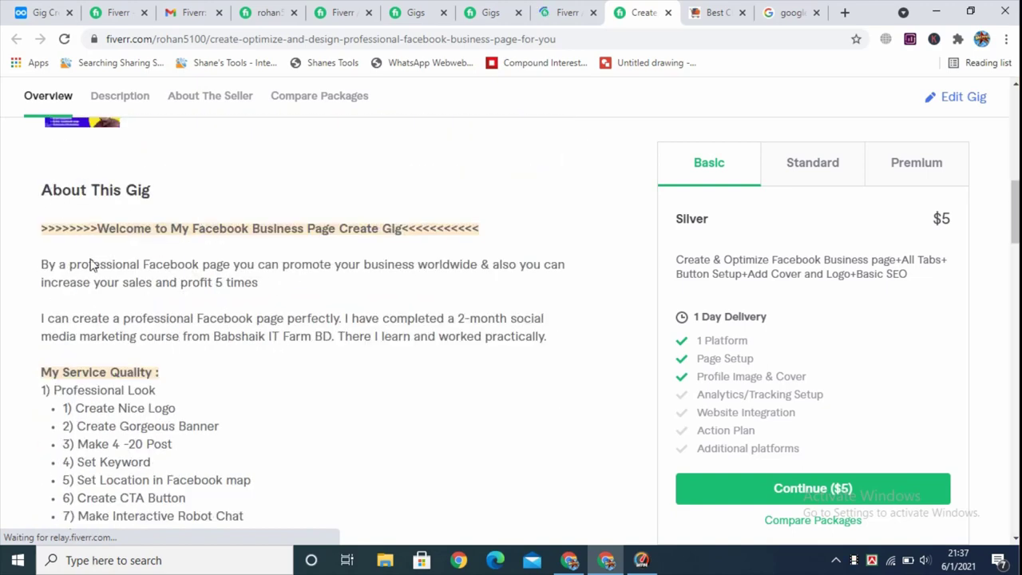
pyautogui.scroll(-2, 269, 251)
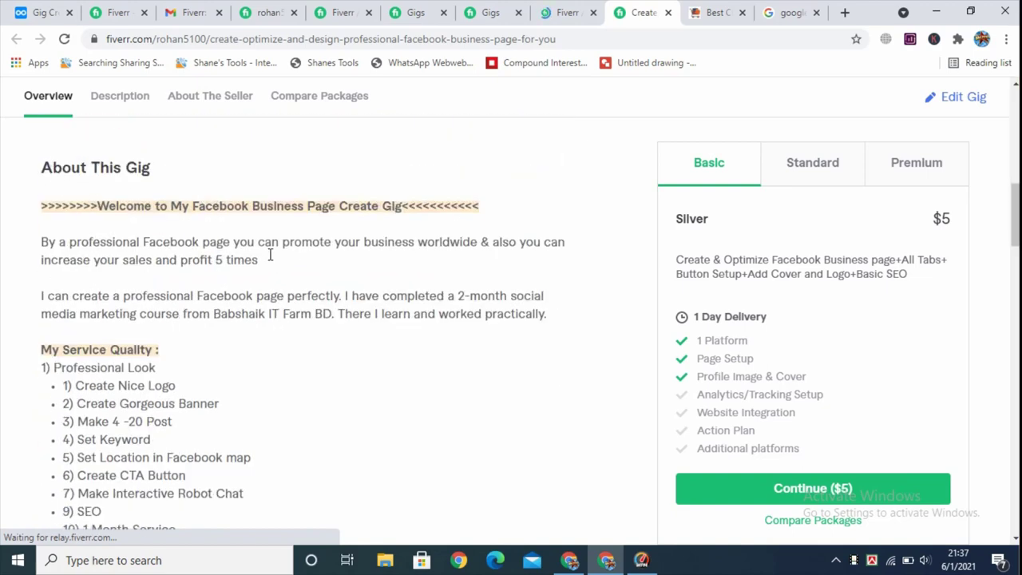
pyautogui.scroll(-5, 108, 268)
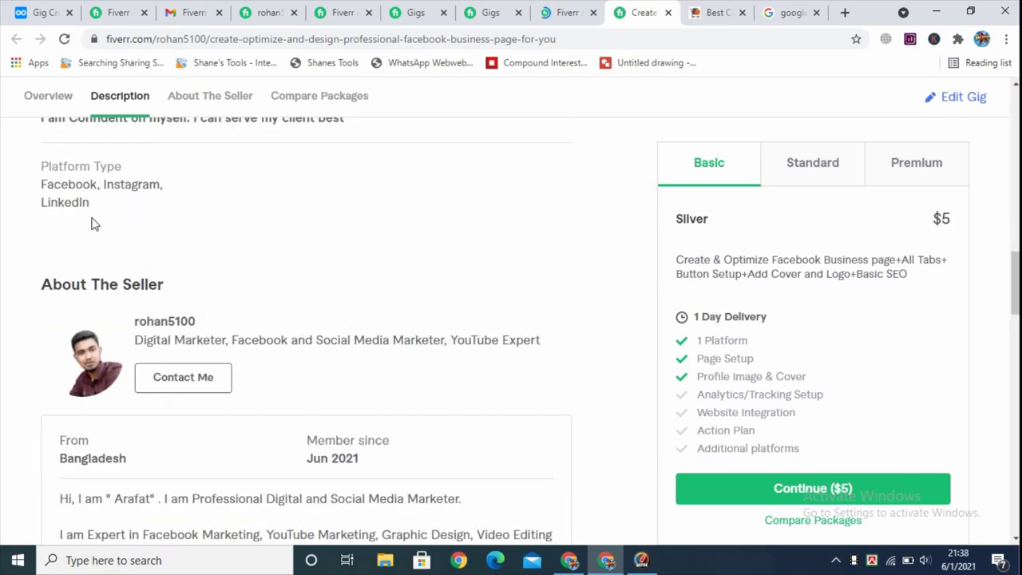
pyautogui.scroll(-3, 146, 196)
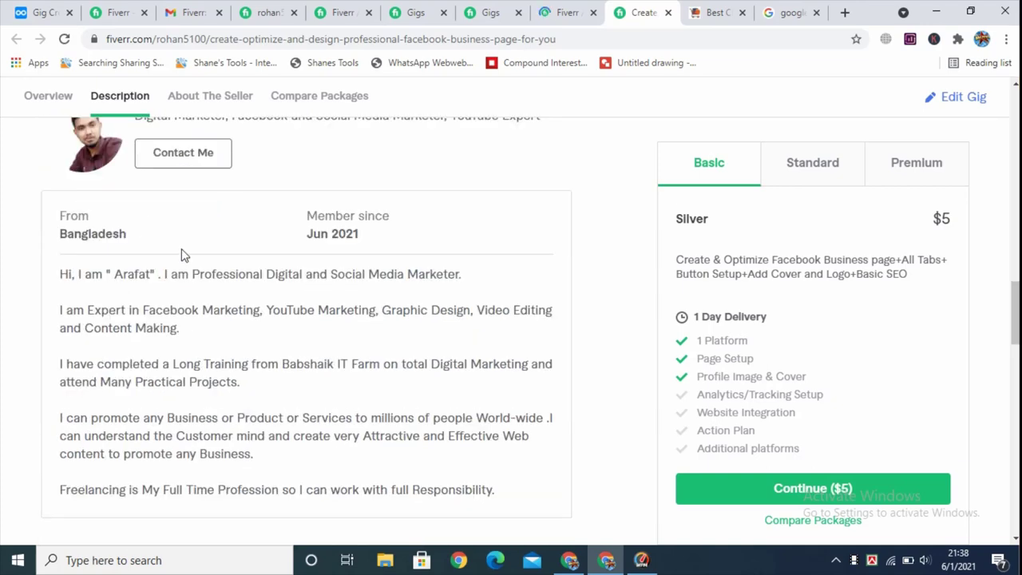
pyautogui.scroll(1, 160, 208)
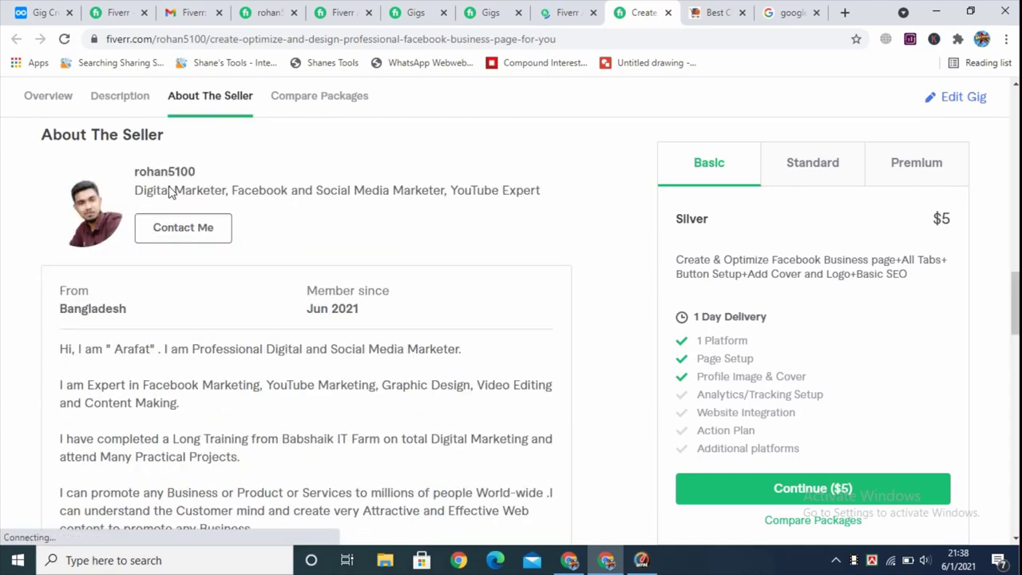
pyautogui.scroll(-2, 158, 331)
# Step: Examine the Compare Packages table for the Basic, Standard and Premium offers, and the Related Tags below it
pyautogui.scroll(-4, 151, 293)
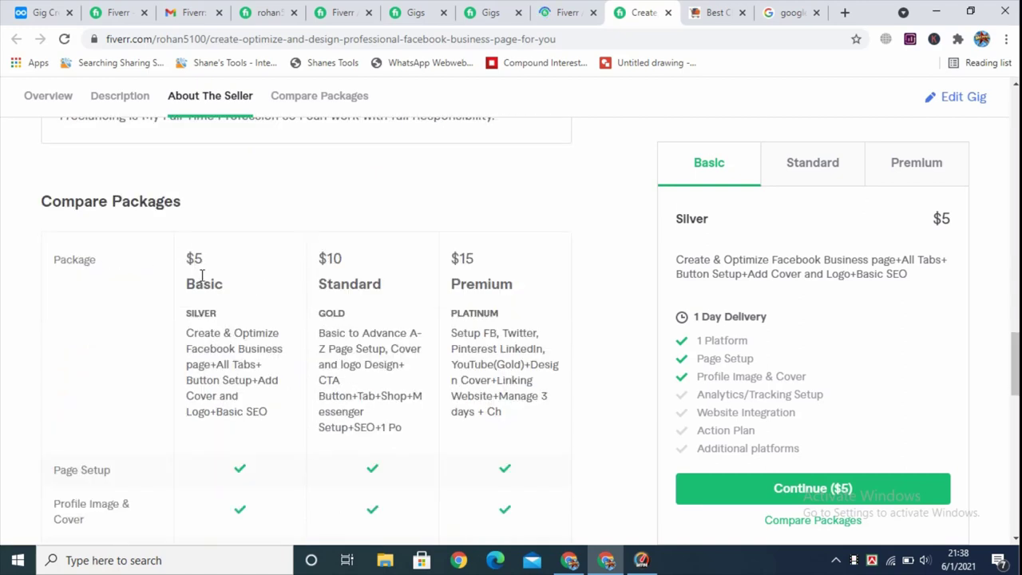
pyautogui.scroll(-1, 206, 303)
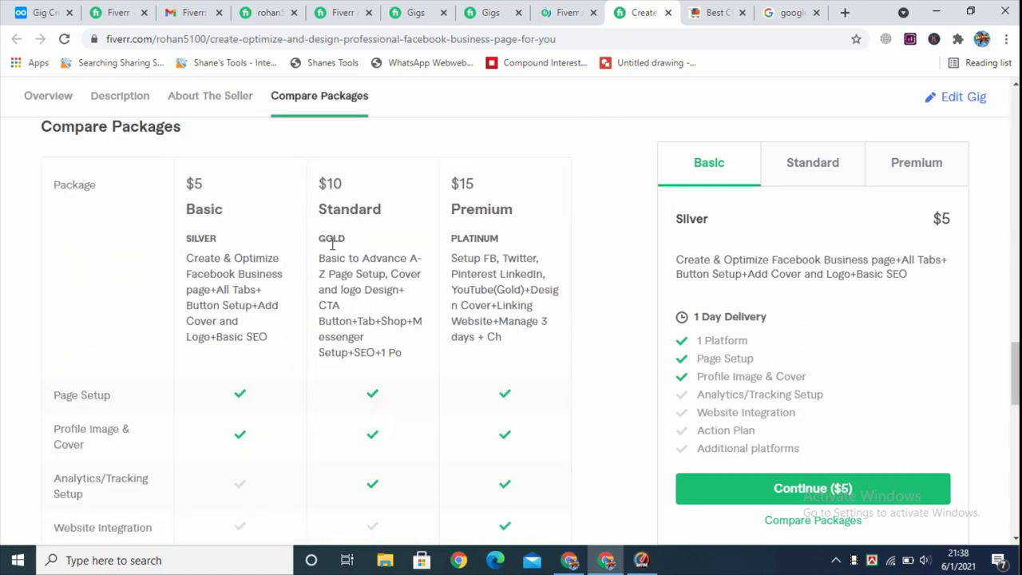
pyautogui.scroll(-1, 479, 247)
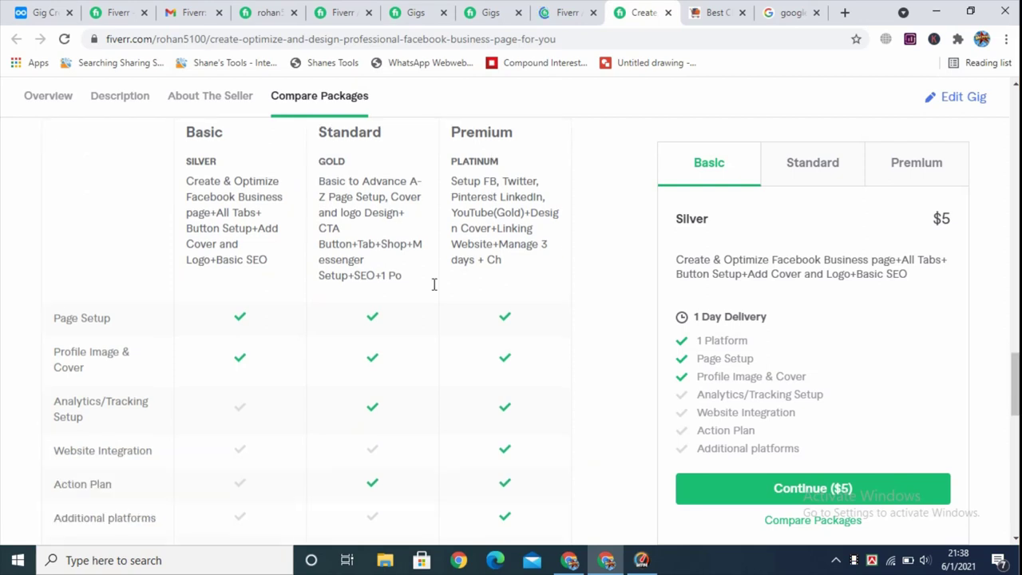
pyautogui.scroll(-4, 204, 382)
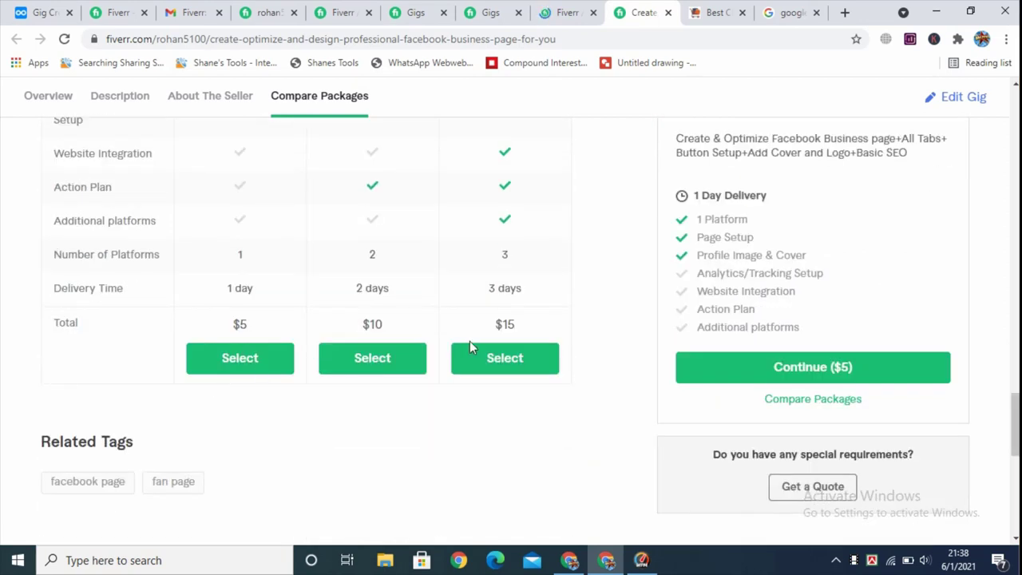
pyautogui.scroll(-3, 472, 346)
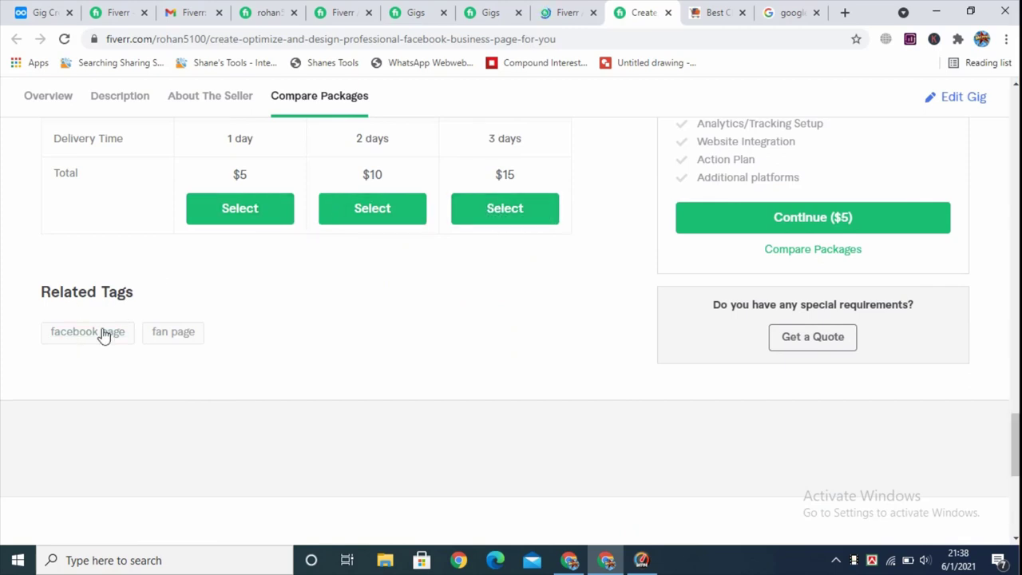
# Step: View the Standard and Premium package details in the gig's package card, down to the order and quote options
pyautogui.scroll(5, 320, 359)
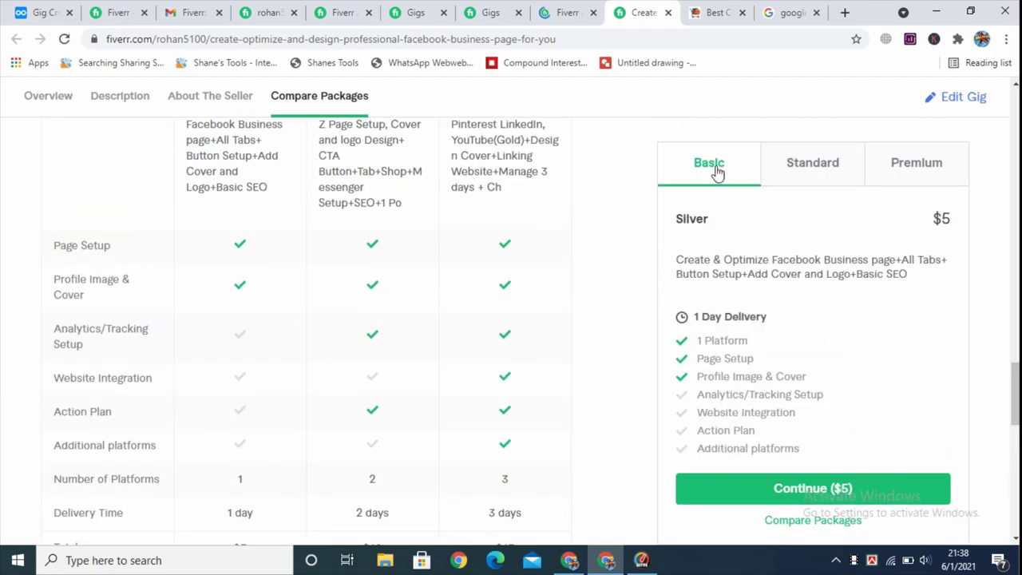
pyautogui.click(826, 171)
pyautogui.click(914, 163)
pyautogui.scroll(-5, 889, 194)
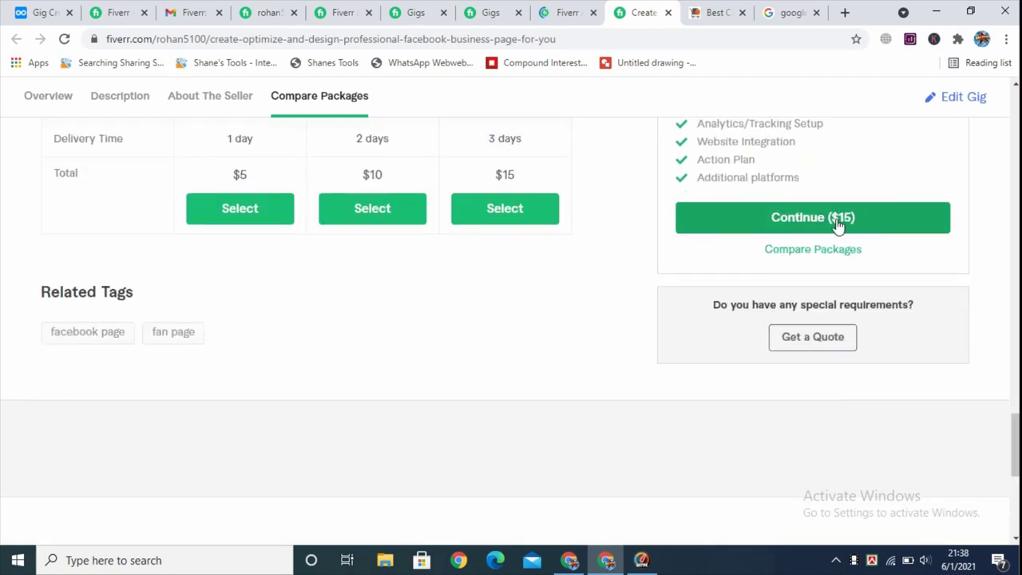
# Step: Look back over the live gig page's seller description, title, category path and gallery image
pyautogui.scroll(10, 269, 392)
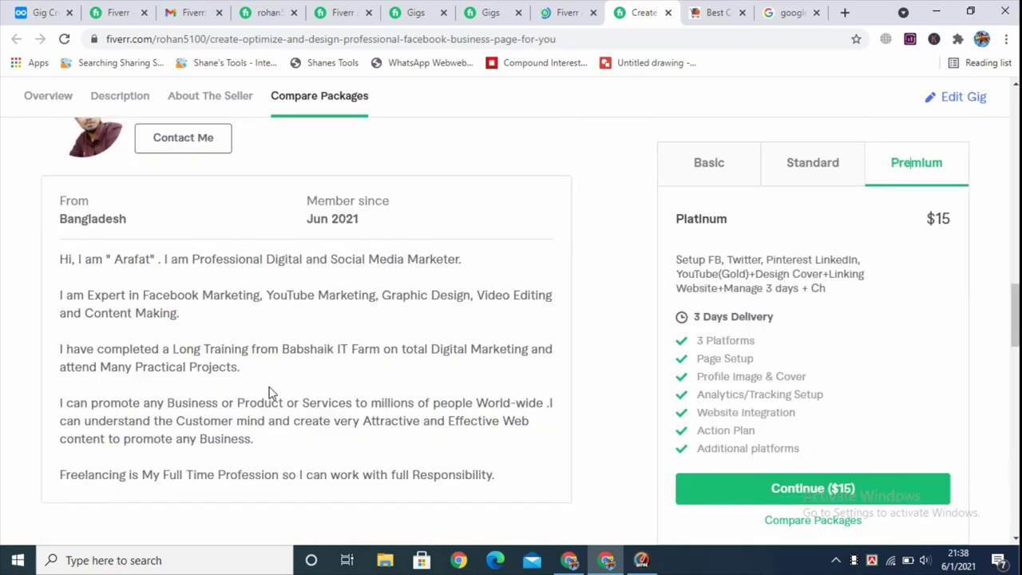
pyautogui.scroll(10, 269, 392)
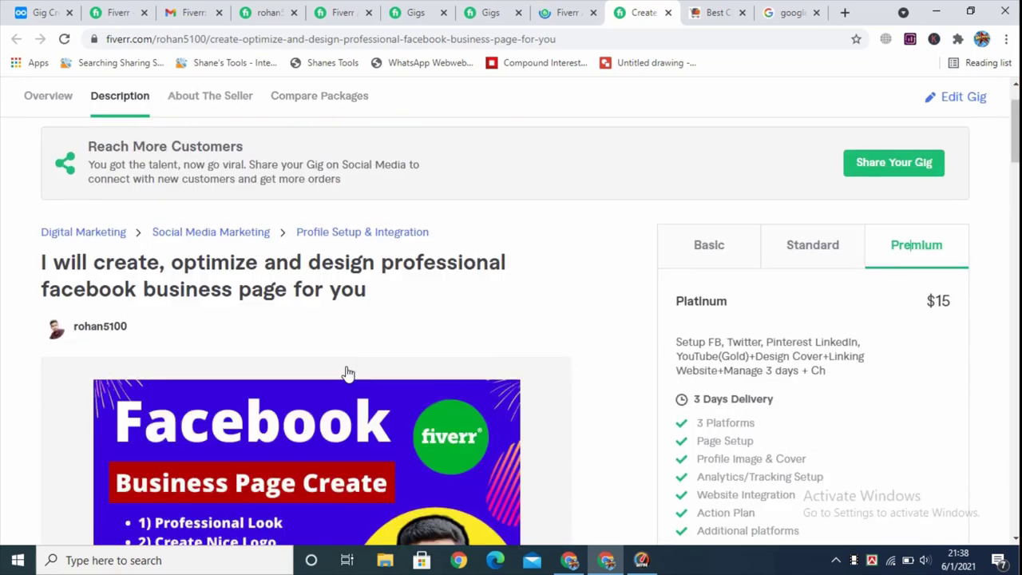
pyautogui.scroll(1, 348, 372)
pyautogui.scroll(-4, 348, 372)
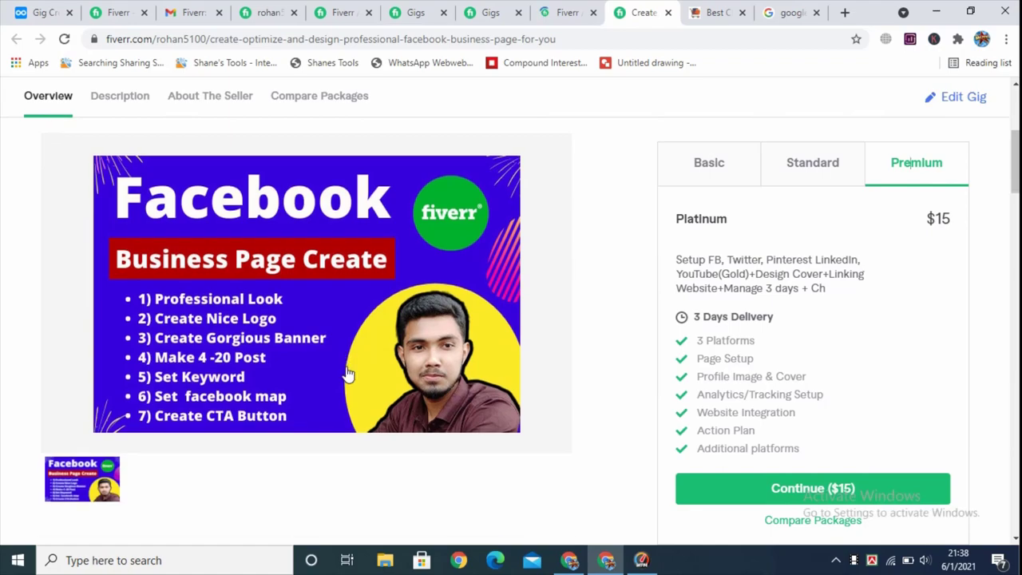
pyautogui.scroll(3, 348, 373)
pyautogui.scroll(-3, 348, 373)
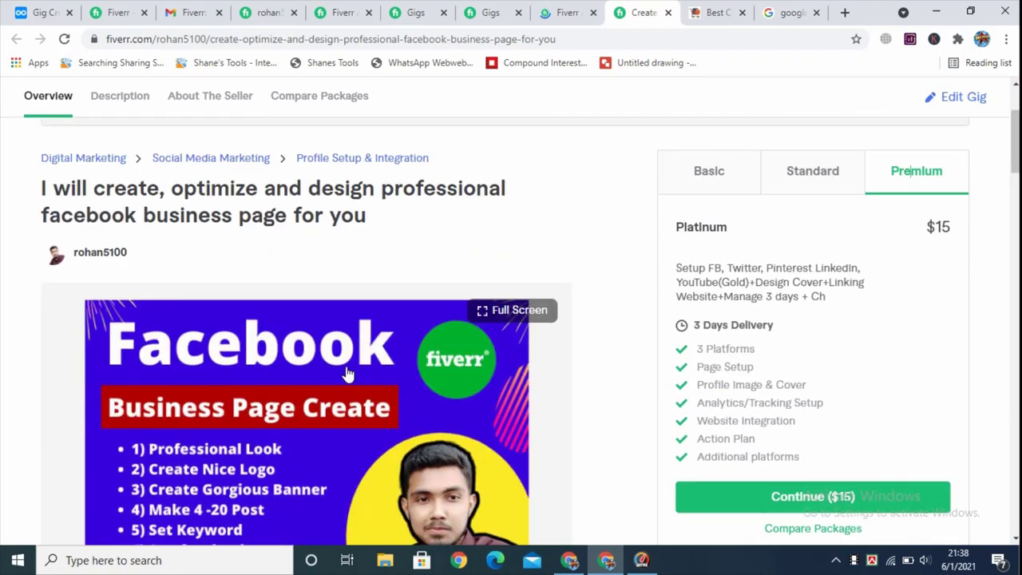
pyautogui.scroll(-1, 351, 391)
pyautogui.scroll(4, 359, 408)
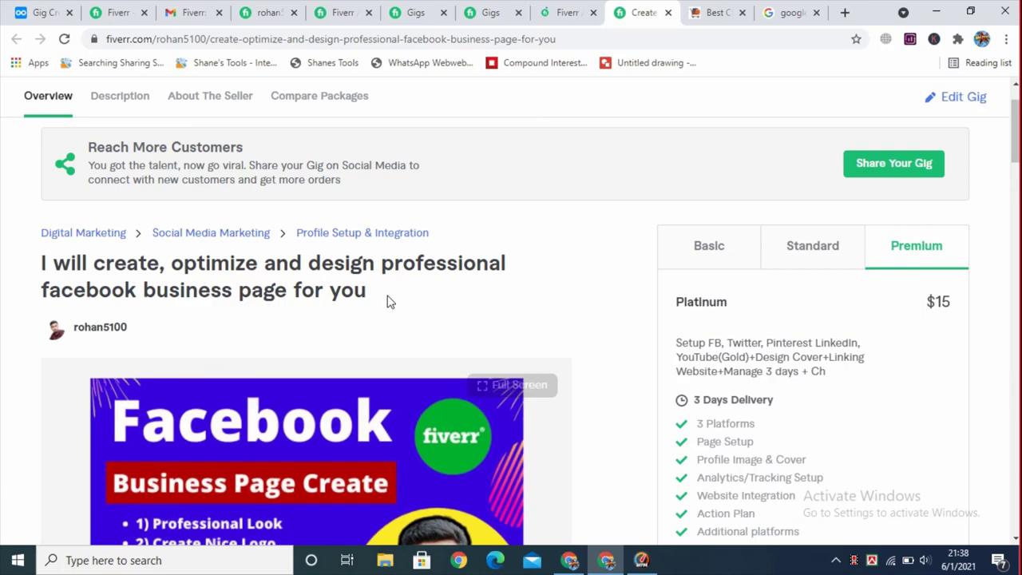
pyautogui.scroll(-1, 389, 301)
# Step: Switch to the Dynalist outline "Gig Create and How to Rank Gig" and review its service, requirement, package and Gig Rank notes
pyautogui.click(38, 12)
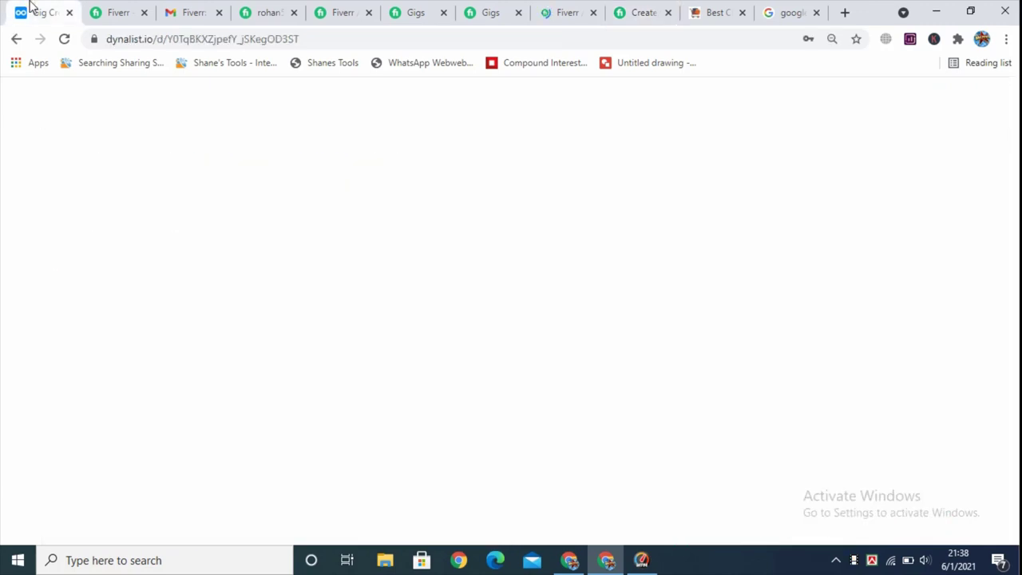
pyautogui.scroll(-5, 509, 296)
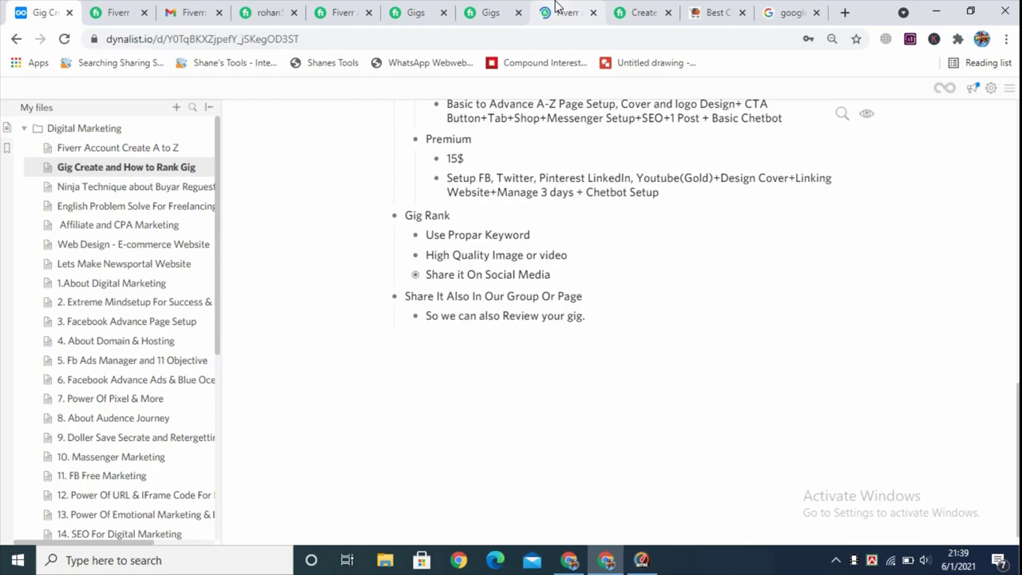
pyautogui.scroll(5, 604, 130)
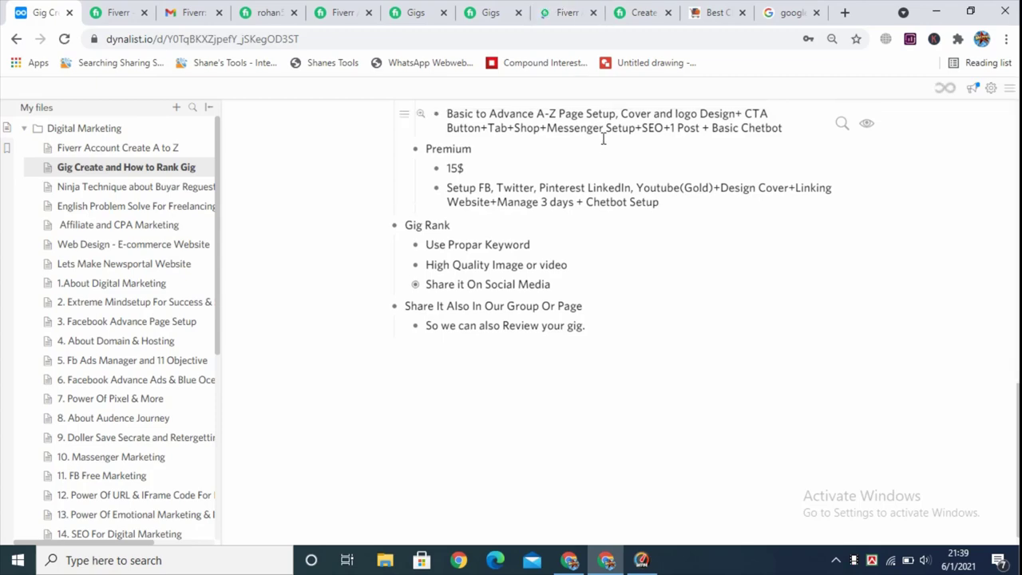
pyautogui.scroll(2, 502, 223)
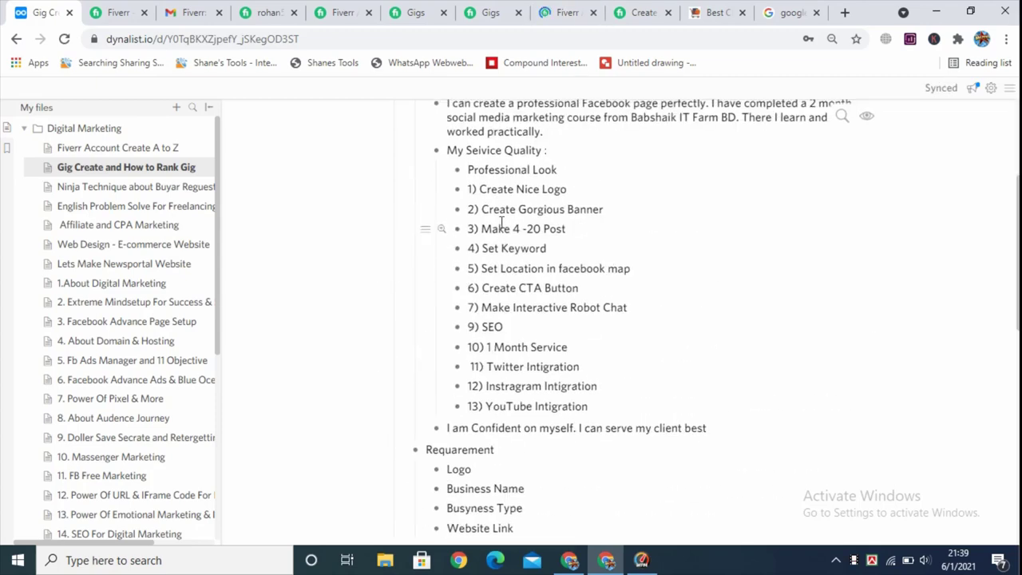
pyautogui.scroll(1, 502, 224)
pyautogui.scroll(-2, 501, 221)
pyautogui.scroll(-3, 502, 215)
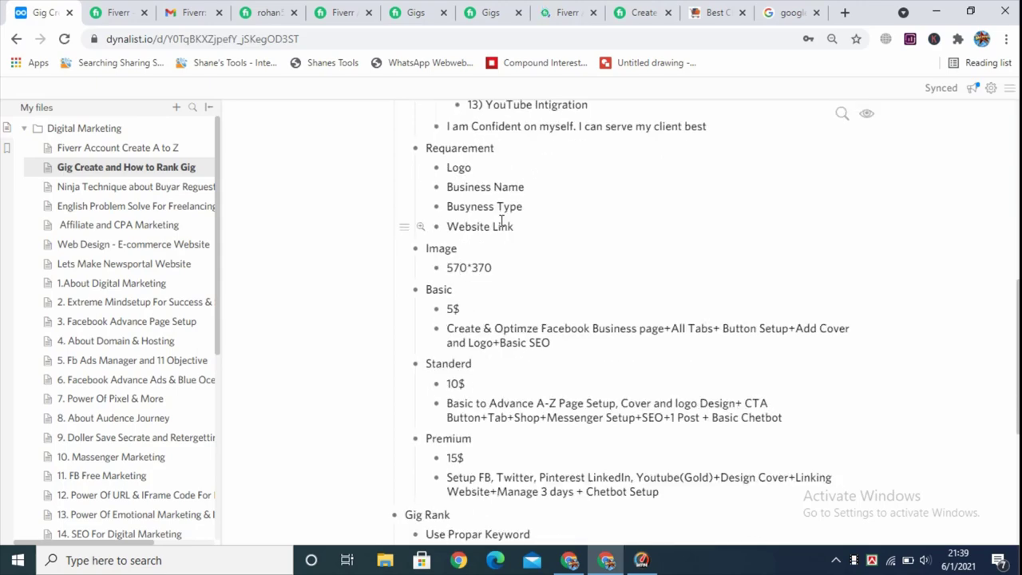
pyautogui.scroll(-3, 506, 226)
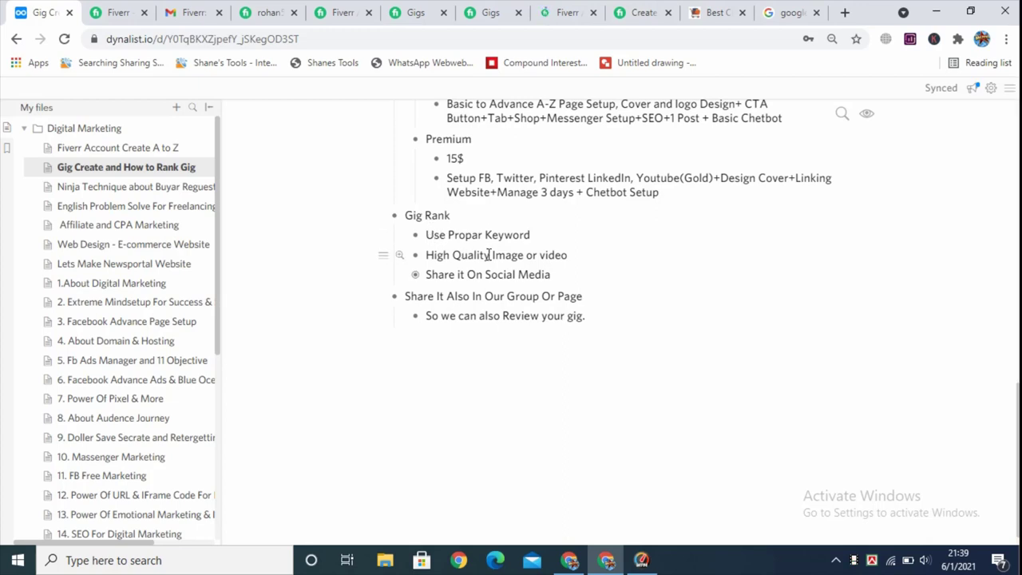
# Step: Switch to the Fiverr gig edit page and inspect the end of its full web address
pyautogui.click(559, 12)
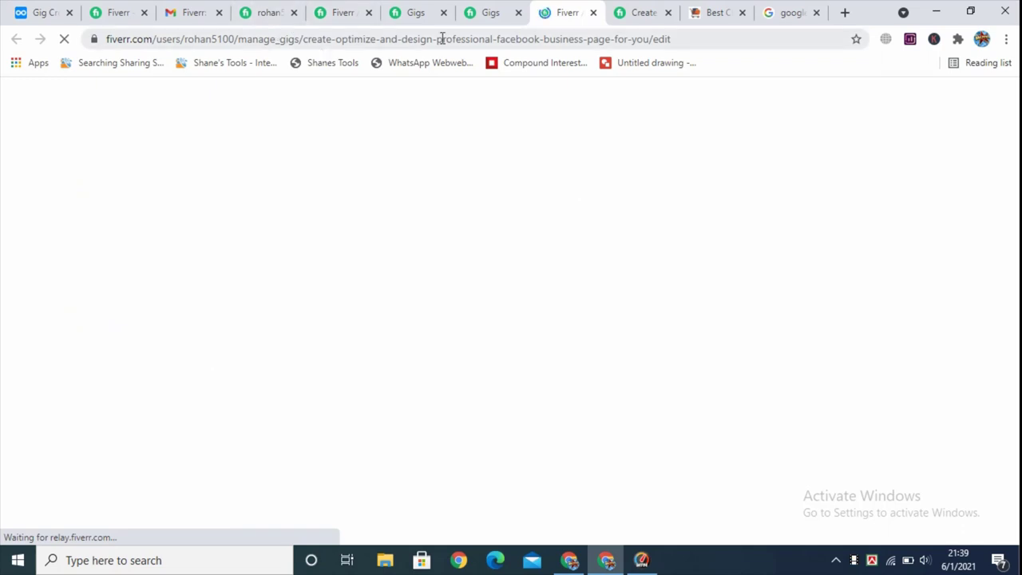
pyautogui.click(708, 39)
pyautogui.press('End')
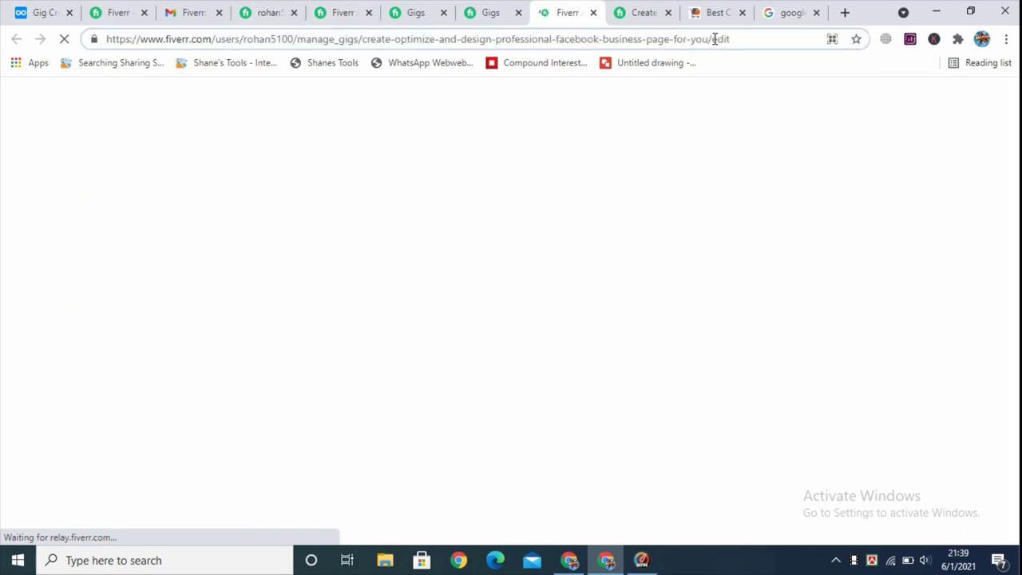
# Step: Return to the Dynalist outline and put the cursor at the end of "High Quality Image or video" under Gig Rank
pyautogui.click(36, 9)
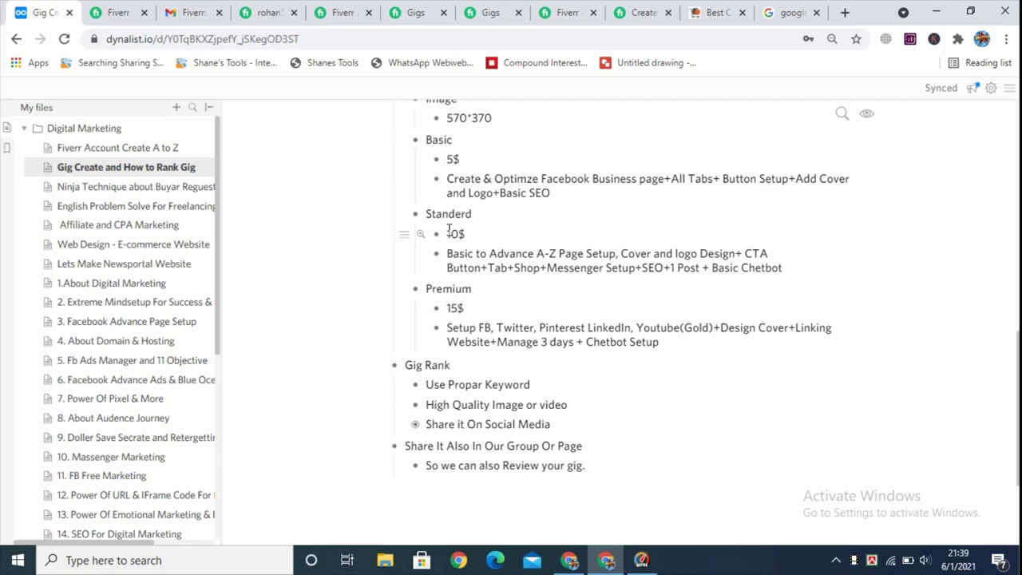
pyautogui.scroll(-1, 443, 256)
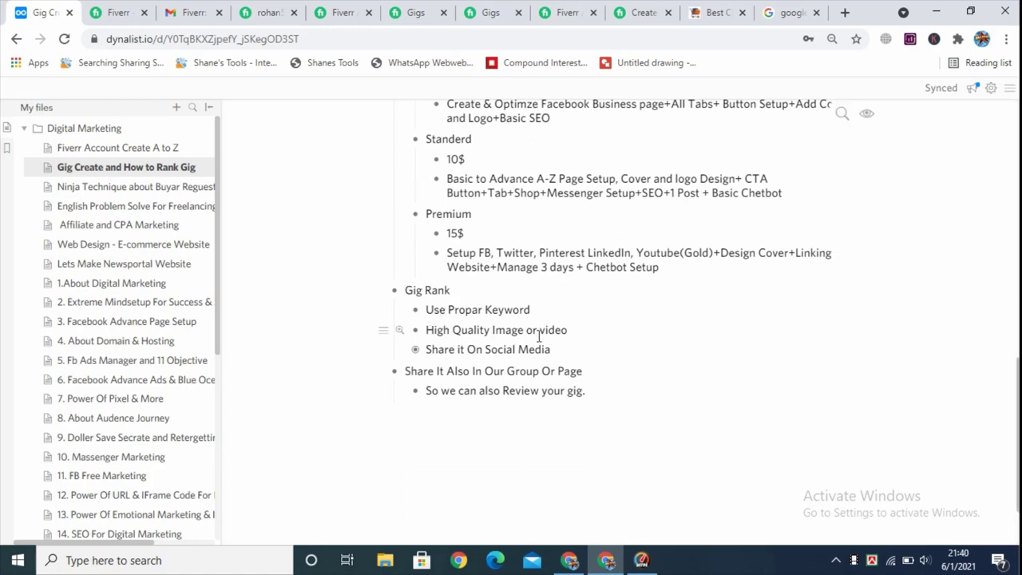
pyautogui.click(575, 329)
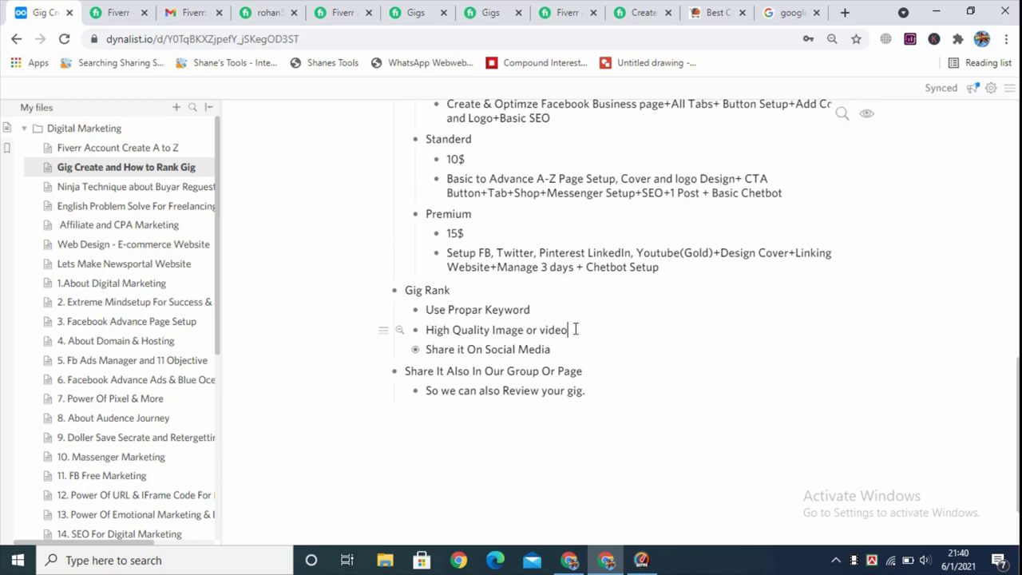